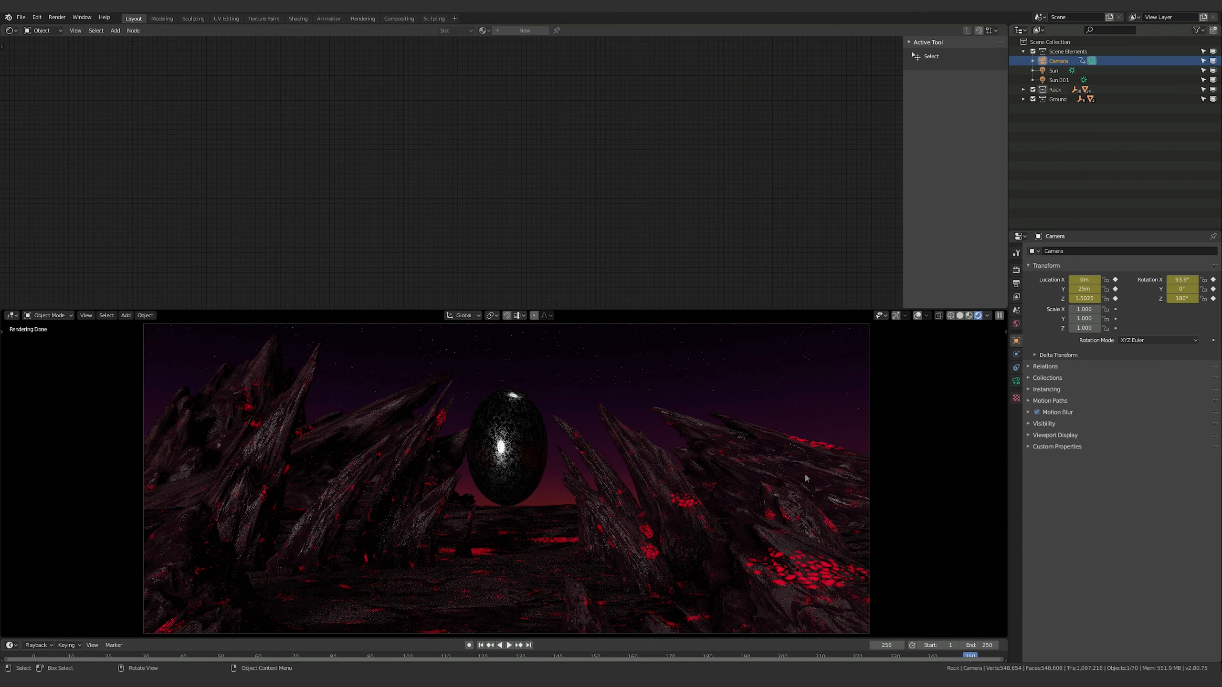
Hide both sun lights, Sun and Sun.001, in the viewport
{"action": "left_click", "coordinate": [1051, 70]}
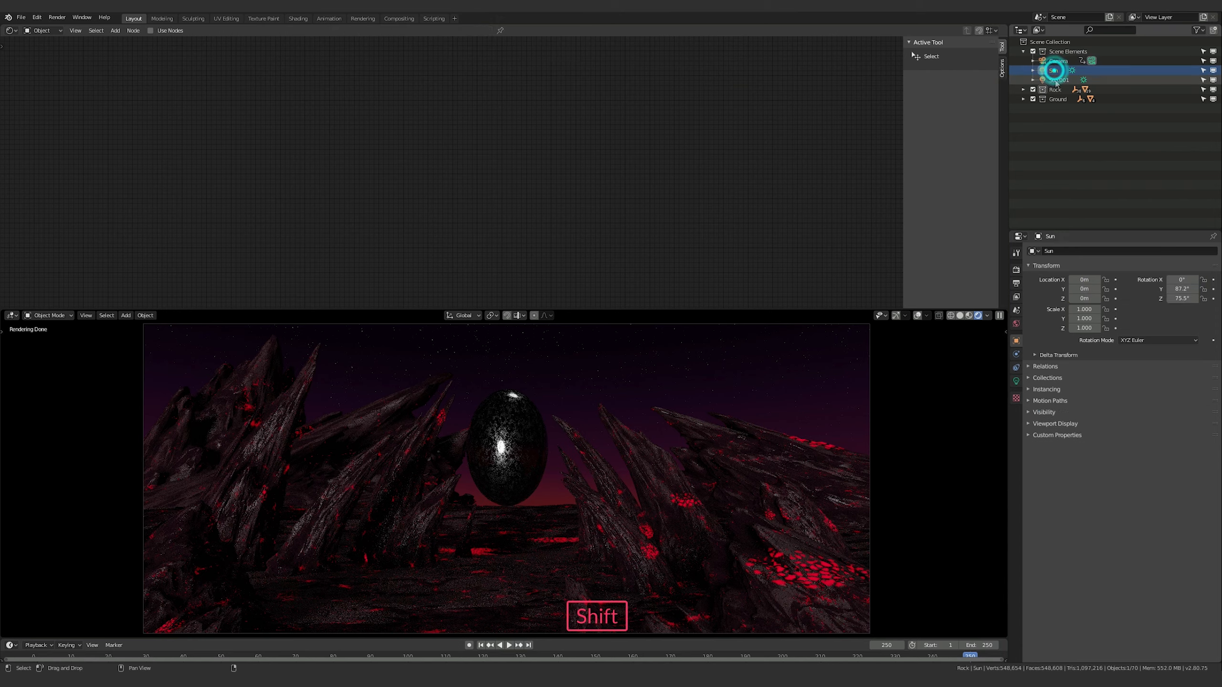
{"action": "left_click", "coordinate": [1056, 80], "text": "shift"}
{"action": "left_click", "coordinate": [1213, 71]}
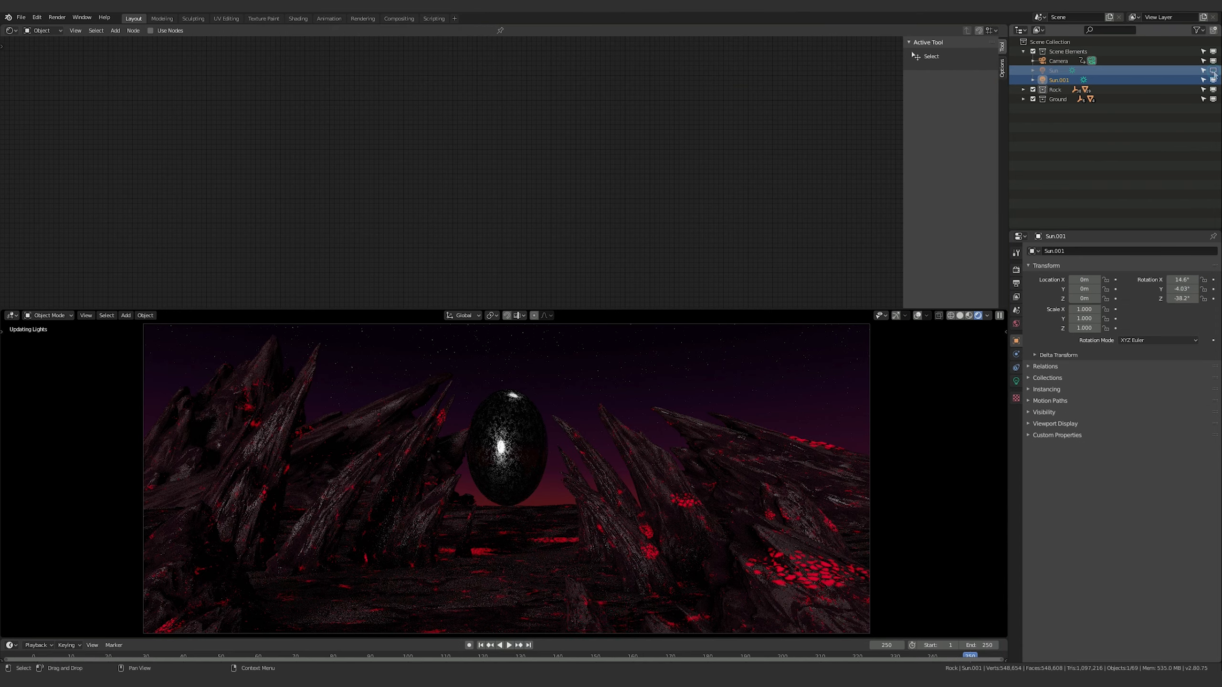
{"action": "left_click", "coordinate": [1214, 80]}
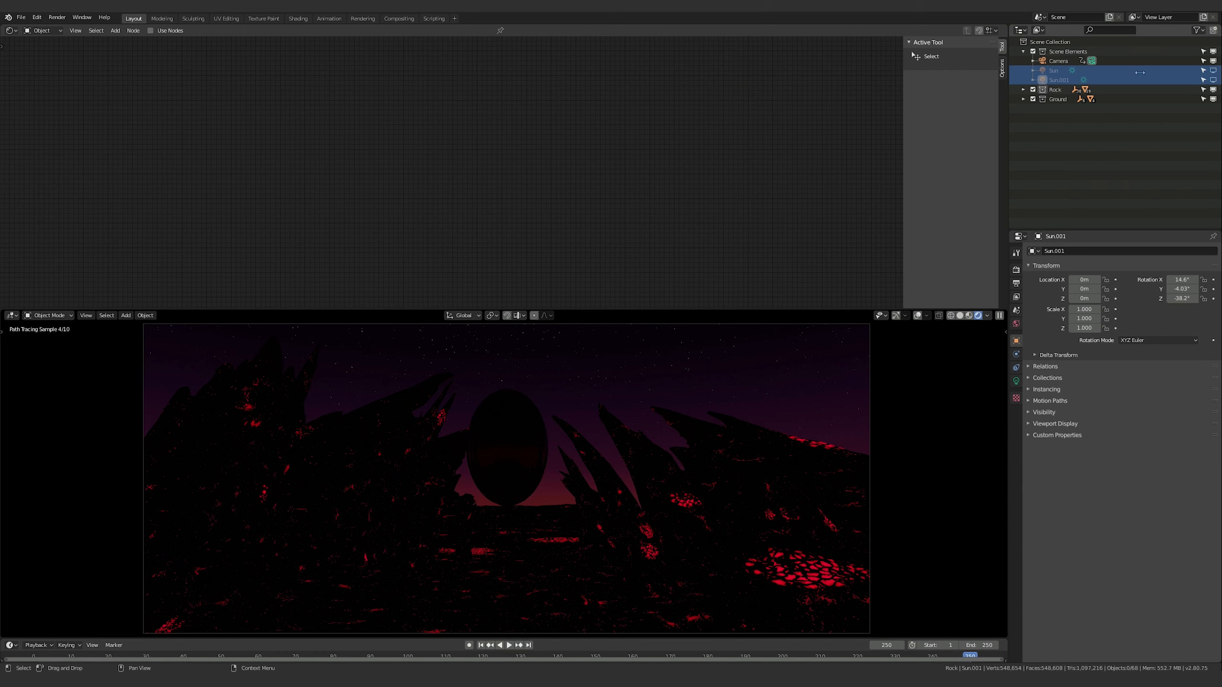
Show the render visibility toggle for every item in the outliner
{"action": "left_click", "coordinate": [1199, 30]}
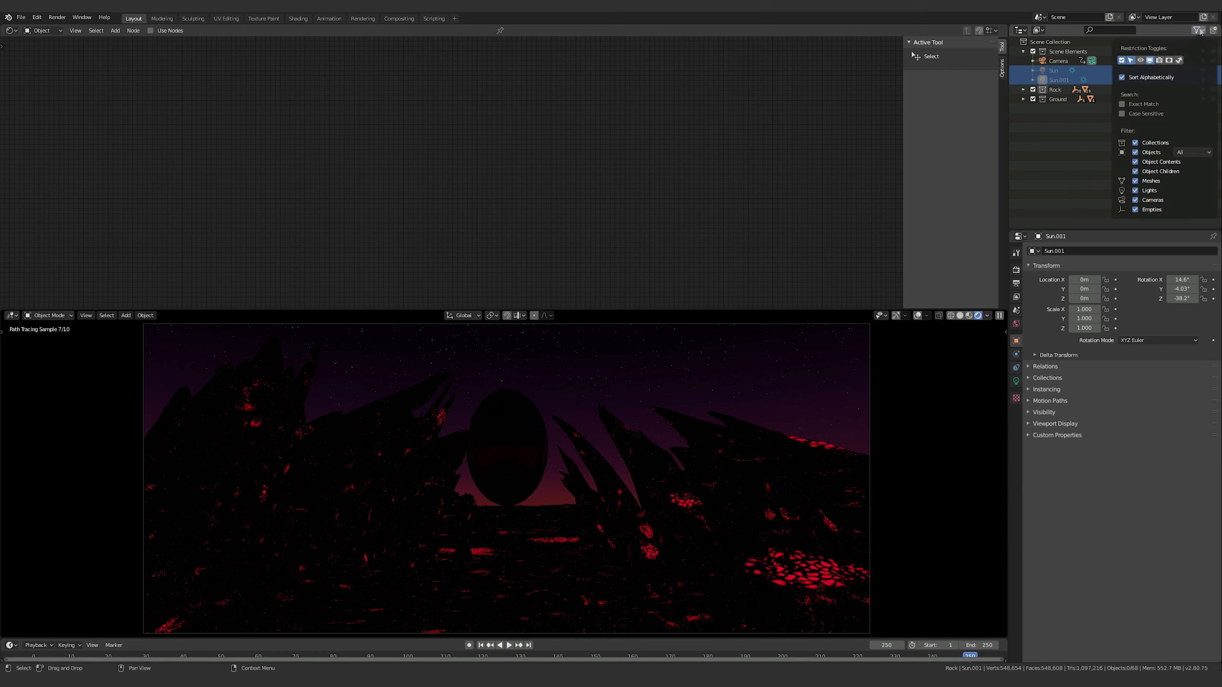
{"action": "left_click", "coordinate": [1160, 60]}
{"action": "left_click", "coordinate": [1048, 151]}
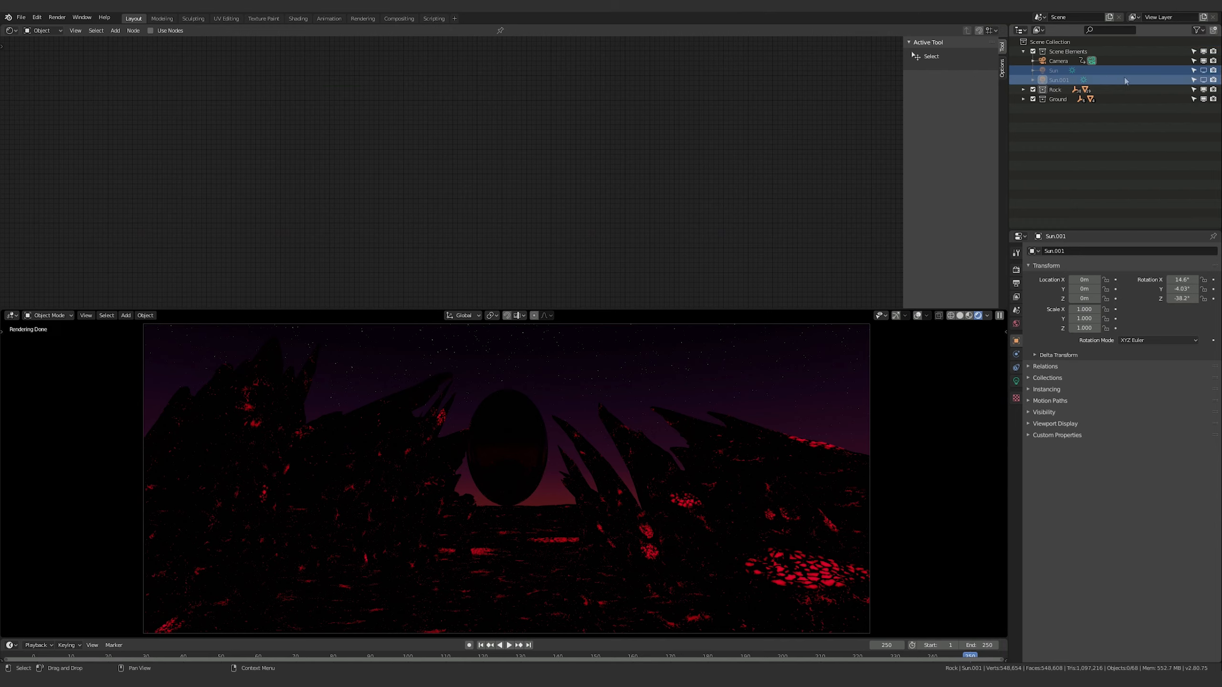
Disable both sun lights, Sun and Sun.001, in renders and clear the outliner selection
{"action": "left_click", "coordinate": [1213, 70]}
{"action": "left_click", "coordinate": [1213, 80]}
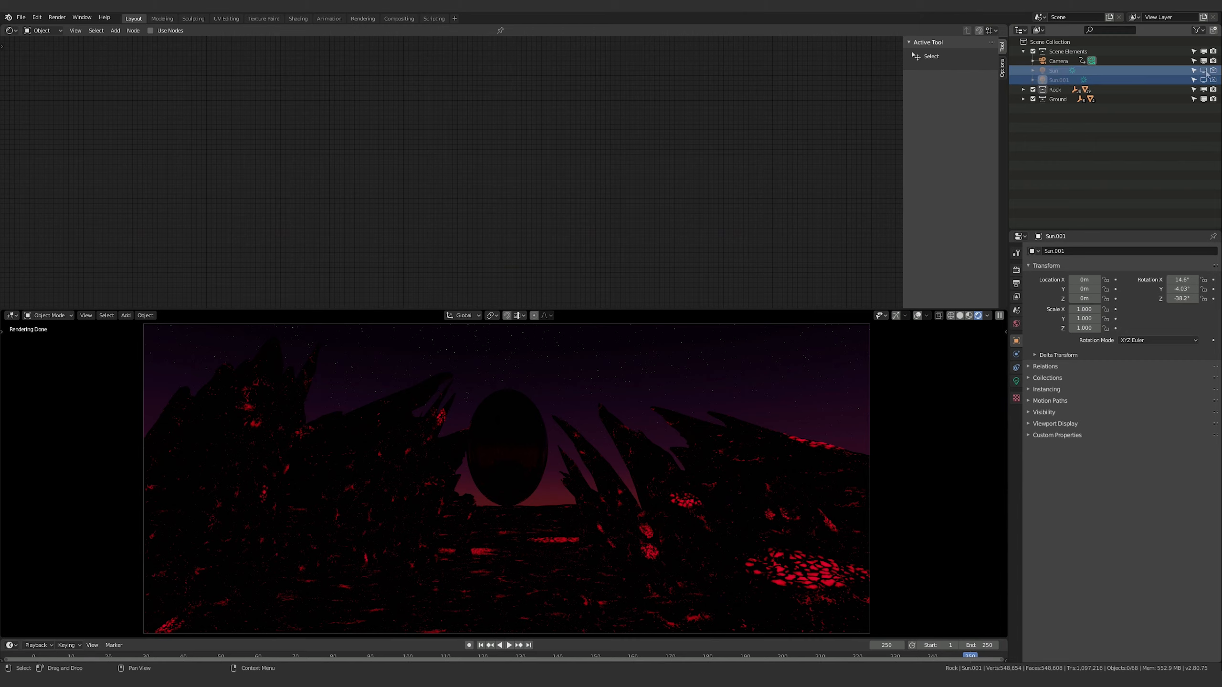
{"action": "left_click", "coordinate": [1124, 202]}
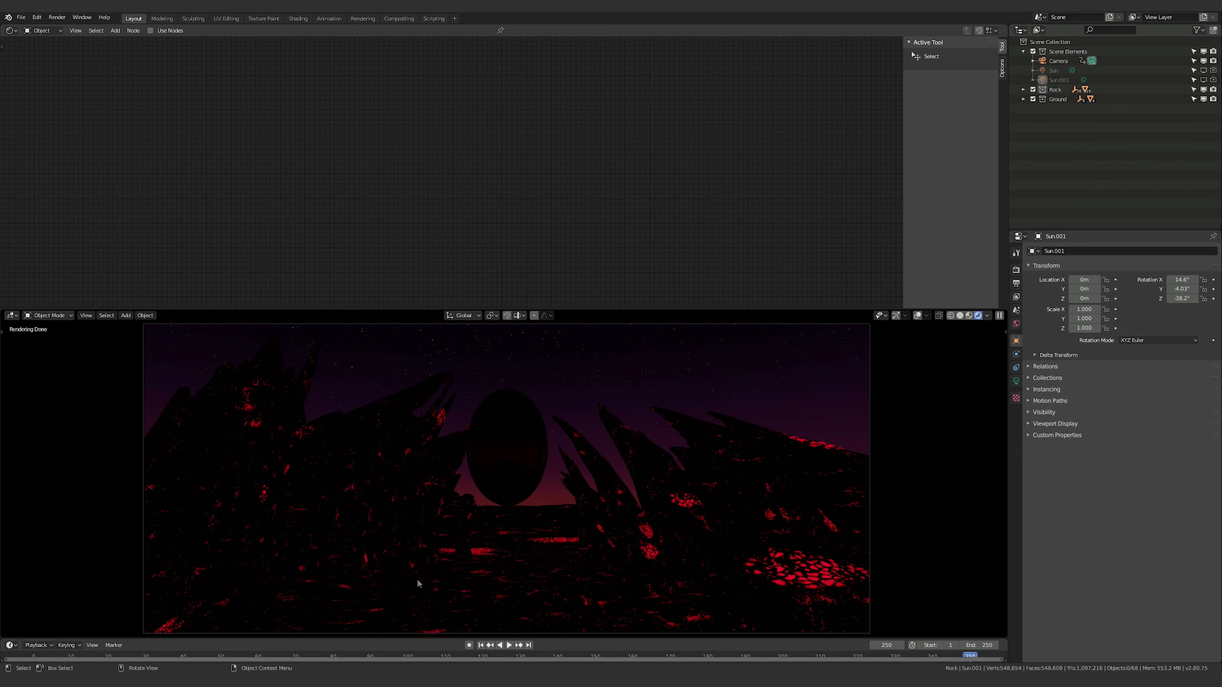
Re-enable Sun and Sun.001 for both the render and the viewport
{"action": "left_click", "coordinate": [1212, 70]}
{"action": "left_click", "coordinate": [1213, 80]}
{"action": "left_click", "coordinate": [1203, 70]}
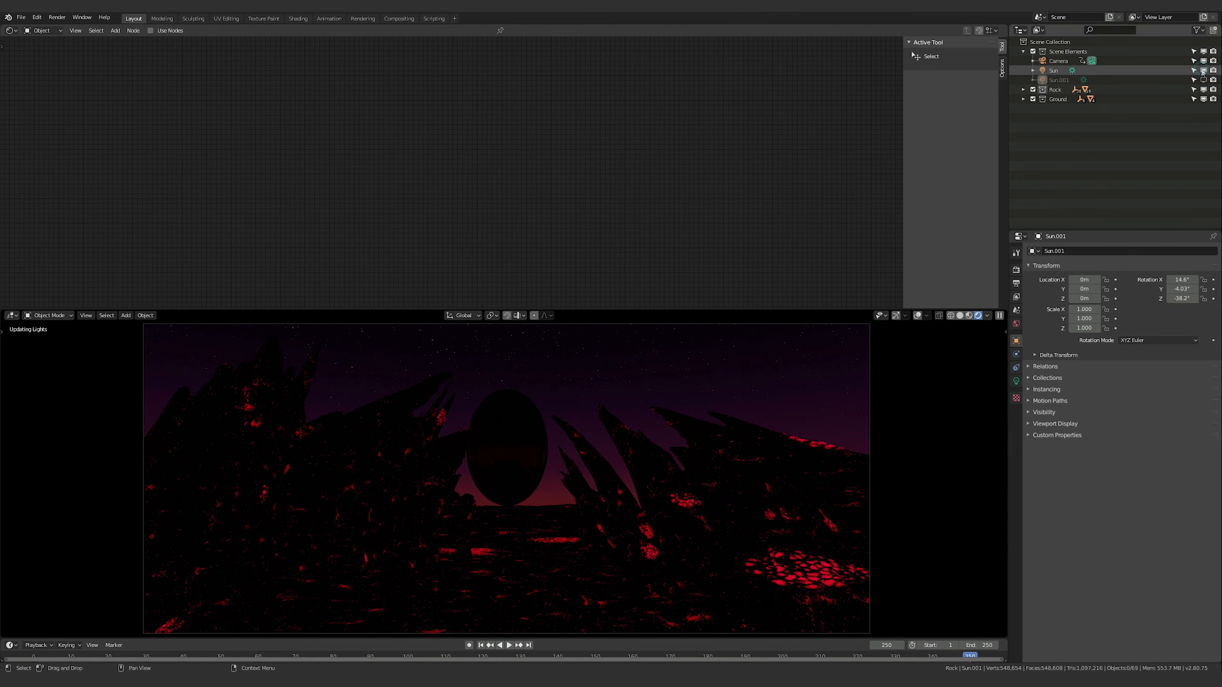
{"action": "left_click", "coordinate": [1204, 81]}
{"action": "left_click", "coordinate": [1203, 81]}
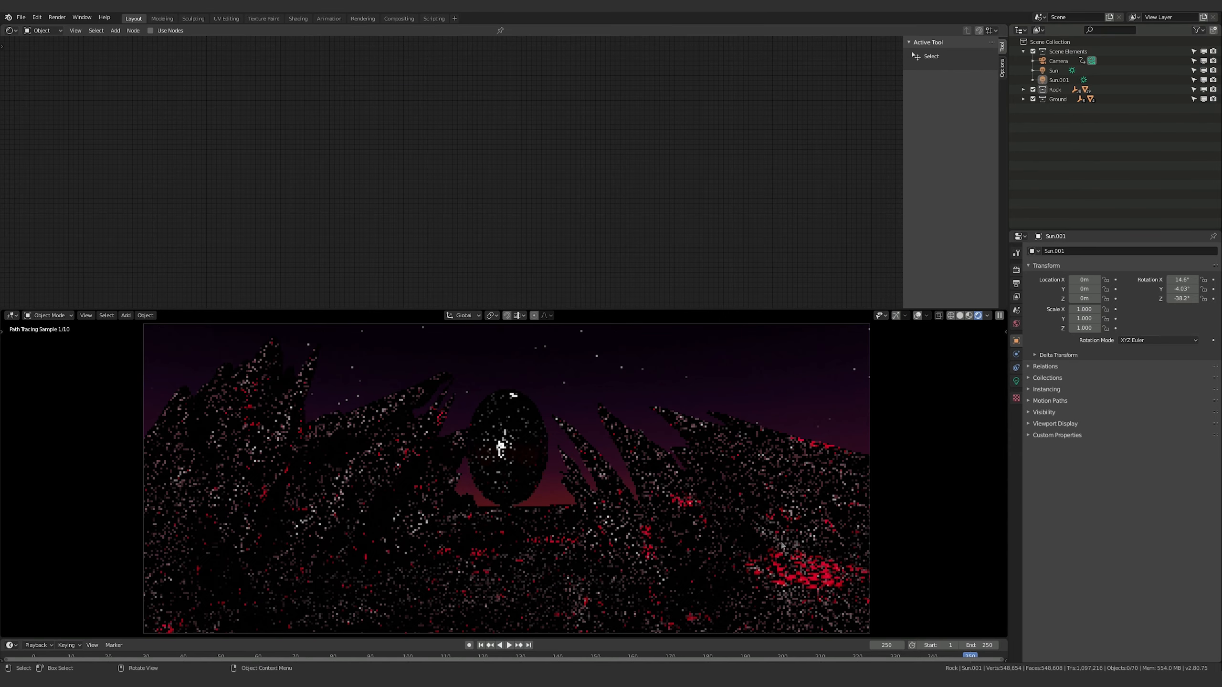
Select the rock spire beside the egg and examine the whole node network of its RockSpire Surface material
{"action": "left_click", "coordinate": [613, 531]}
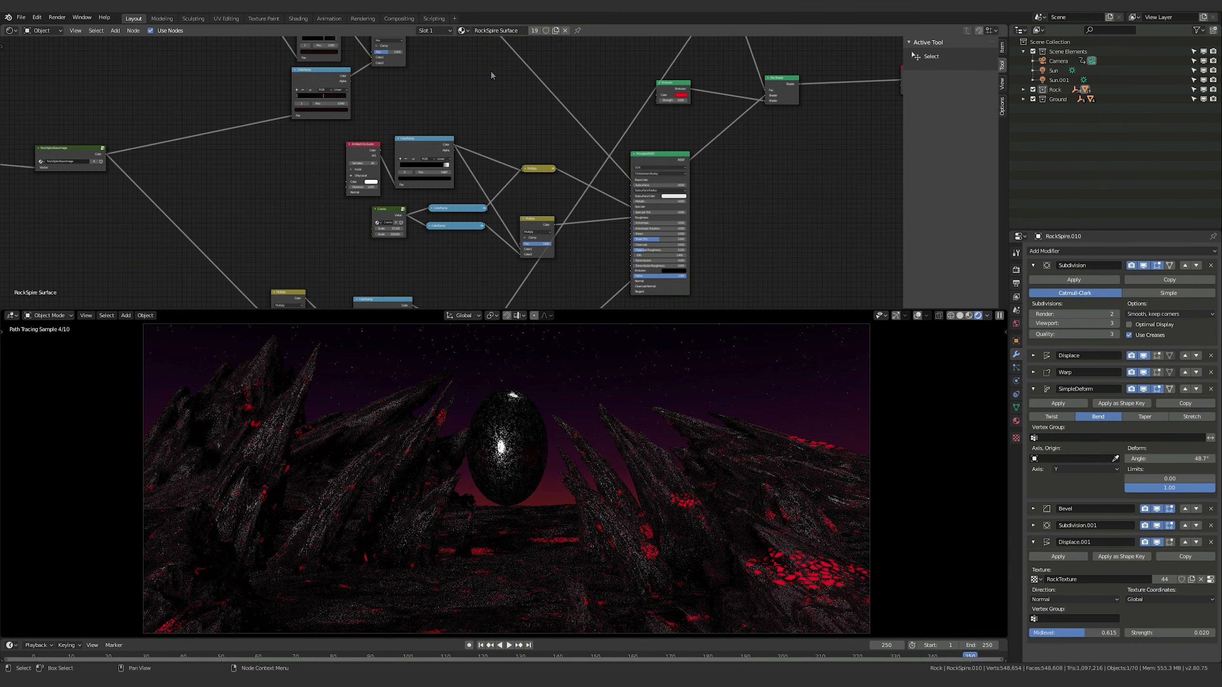
{"action": "scroll", "coordinate": [488, 102], "scroll_direction": "down", "scroll_amount": 2}
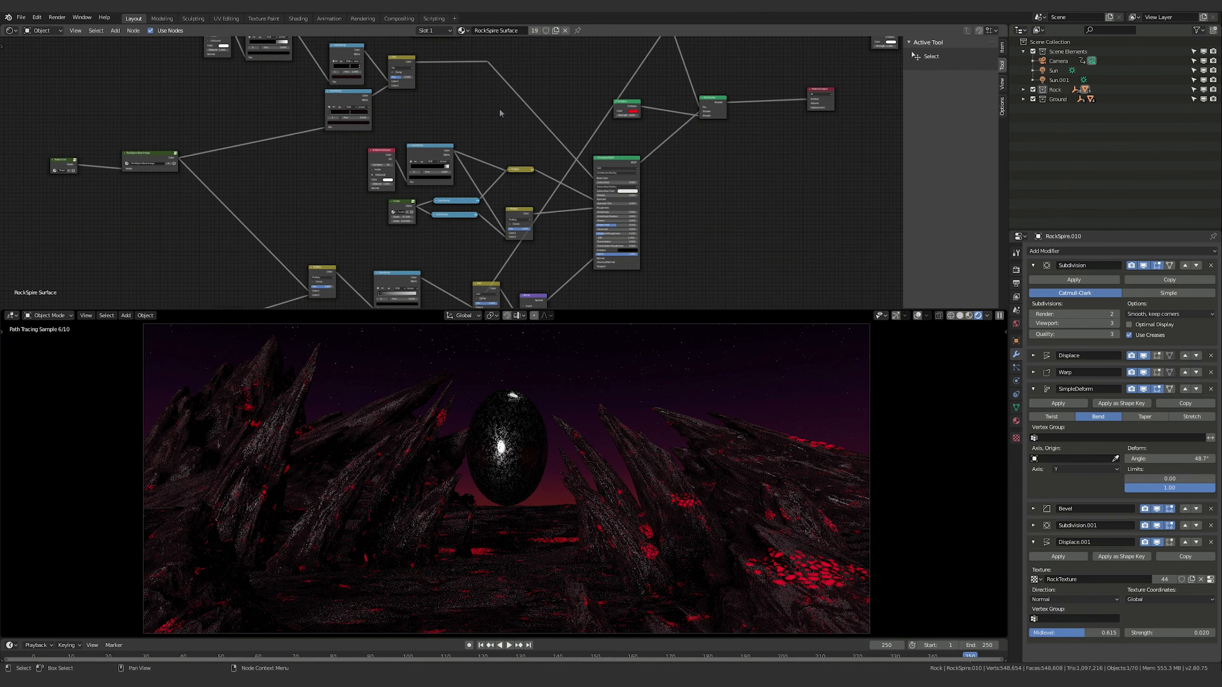
{"action": "scroll", "coordinate": [499, 113], "scroll_direction": "down", "scroll_amount": 1}
{"action": "middle_click_drag", "start_coordinate": [517, 114], "coordinate": [520, 140]}
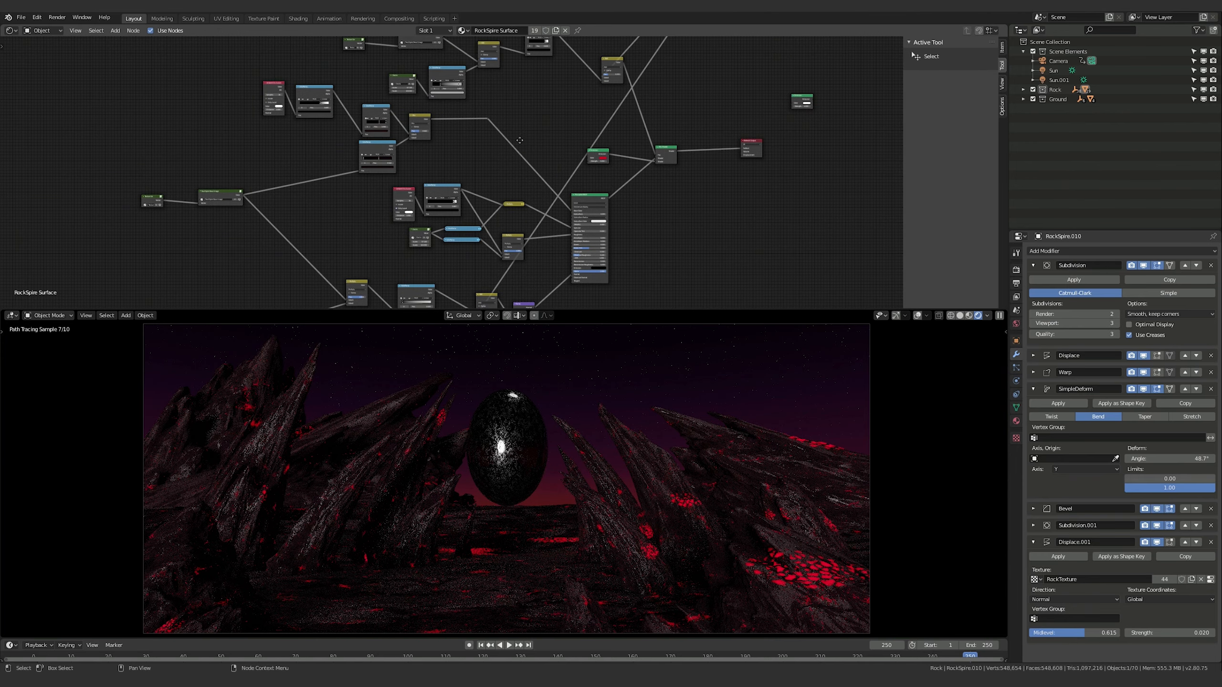
{"action": "middle_click_drag", "start_coordinate": [548, 230], "coordinate": [548, 235]}
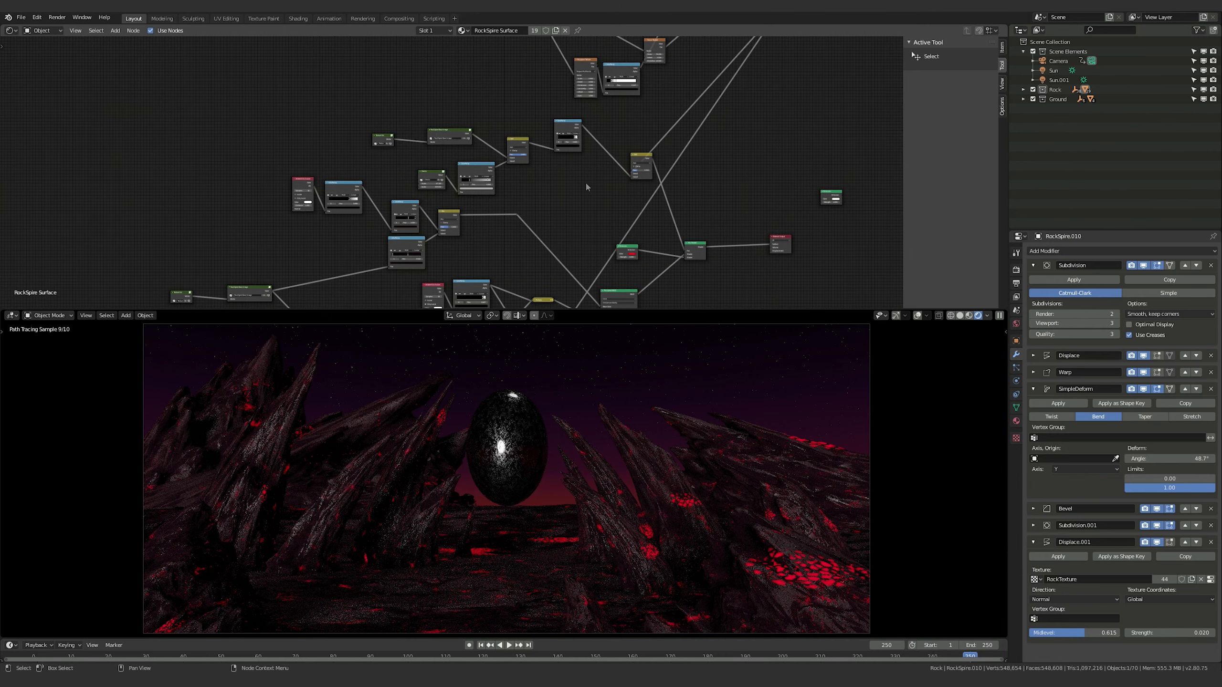
{"action": "middle_click_drag", "start_coordinate": [525, 263], "coordinate": [653, 196]}
{"action": "middle_click_drag", "start_coordinate": [578, 197], "coordinate": [594, 63]}
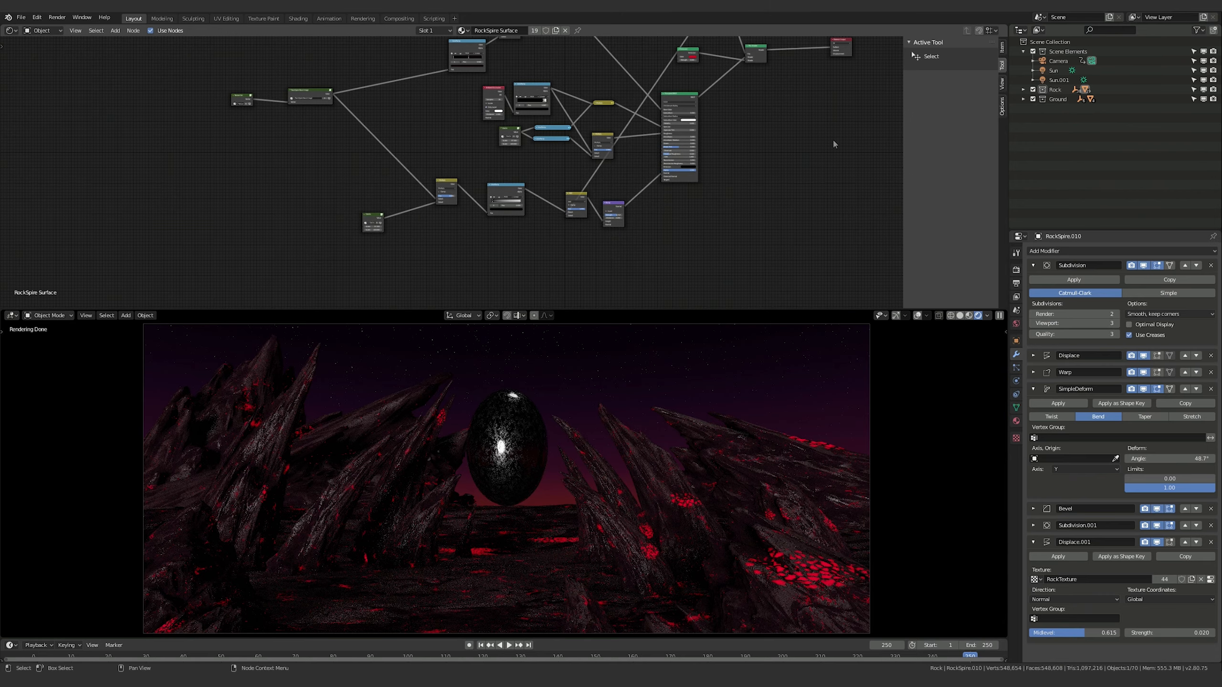
{"action": "middle_click_drag", "start_coordinate": [833, 145], "coordinate": [770, 211]}
{"action": "scroll", "coordinate": [726, 195], "scroll_direction": "up", "scroll_amount": 2}
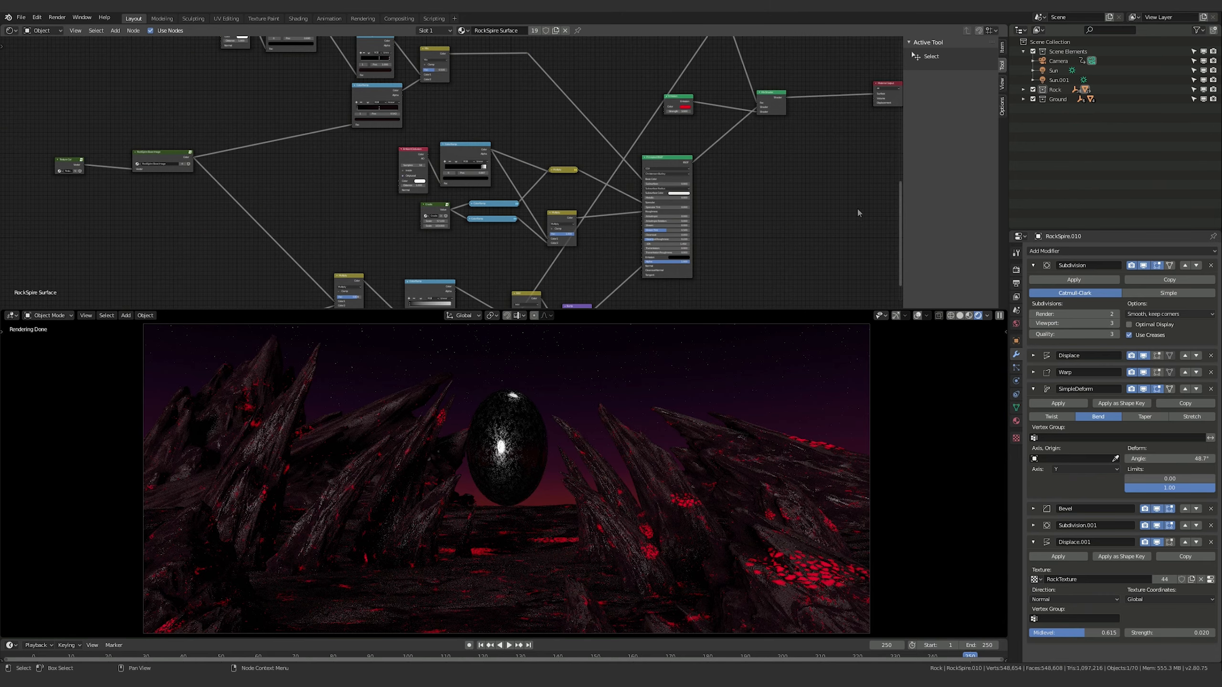
{"action": "middle_click_drag", "start_coordinate": [805, 162], "coordinate": [733, 241]}
{"action": "middle_click_drag", "start_coordinate": [522, 62], "coordinate": [623, 231]}
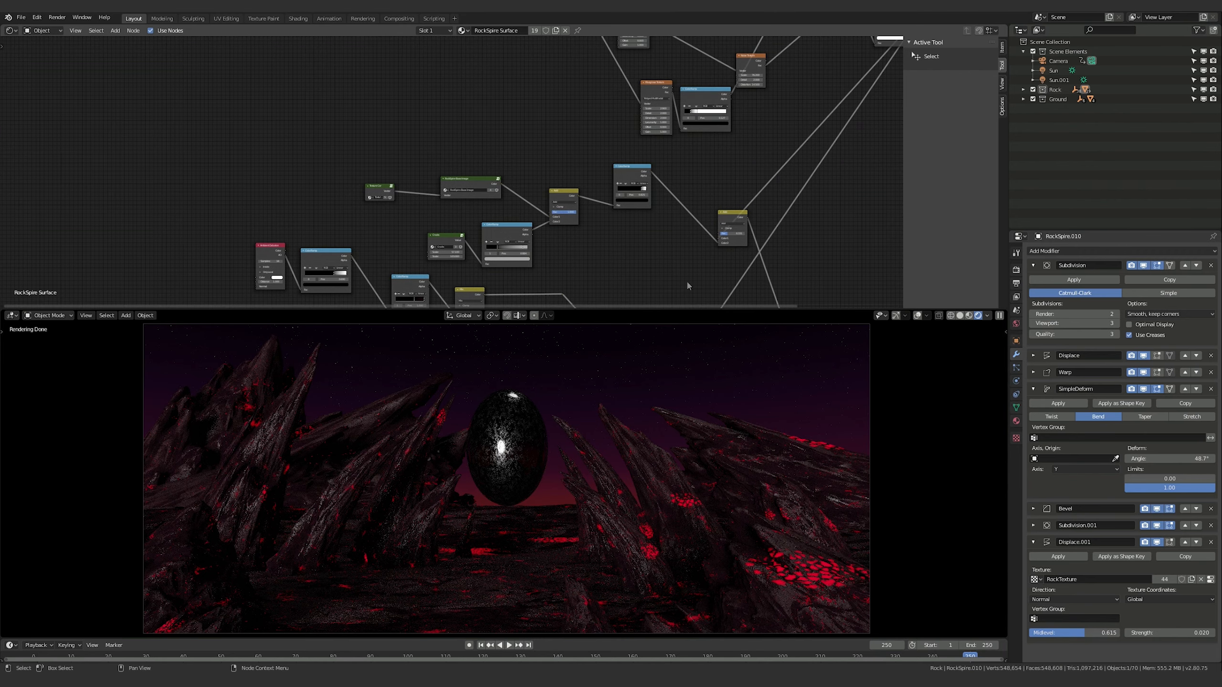
{"action": "middle_click_drag", "start_coordinate": [687, 279], "coordinate": [528, 217]}
{"action": "middle_click_drag", "start_coordinate": [686, 116], "coordinate": [673, 254]}
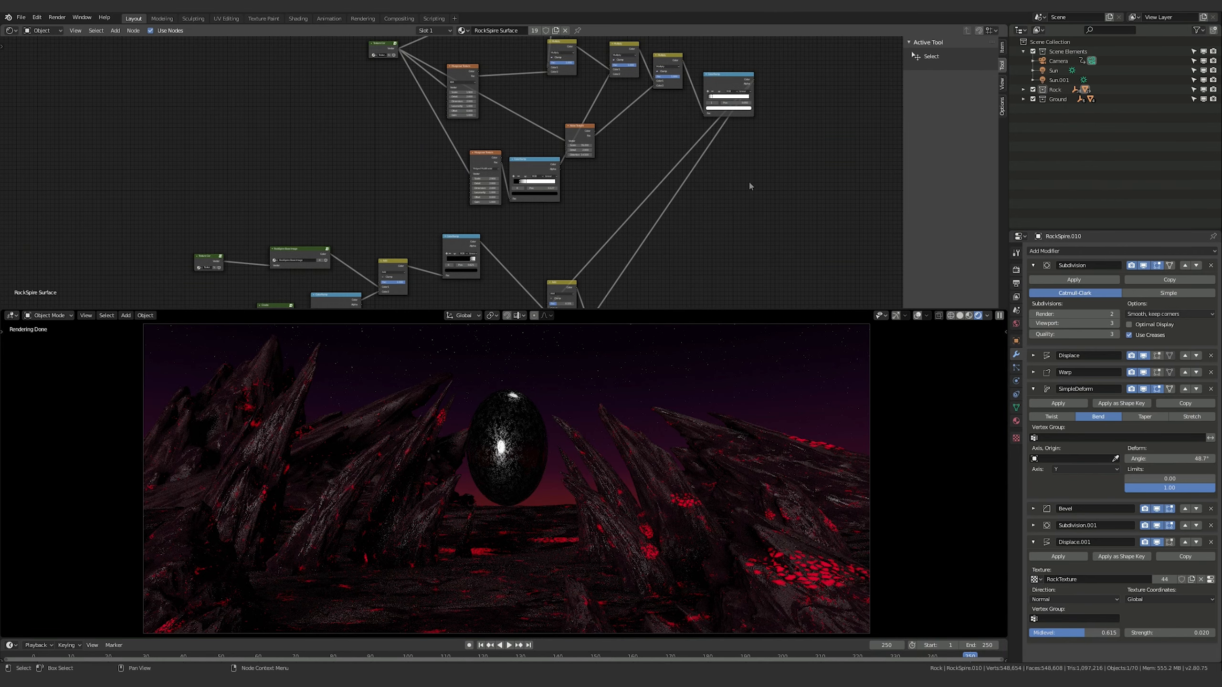
{"action": "middle_click_drag", "start_coordinate": [749, 184], "coordinate": [796, 253]}
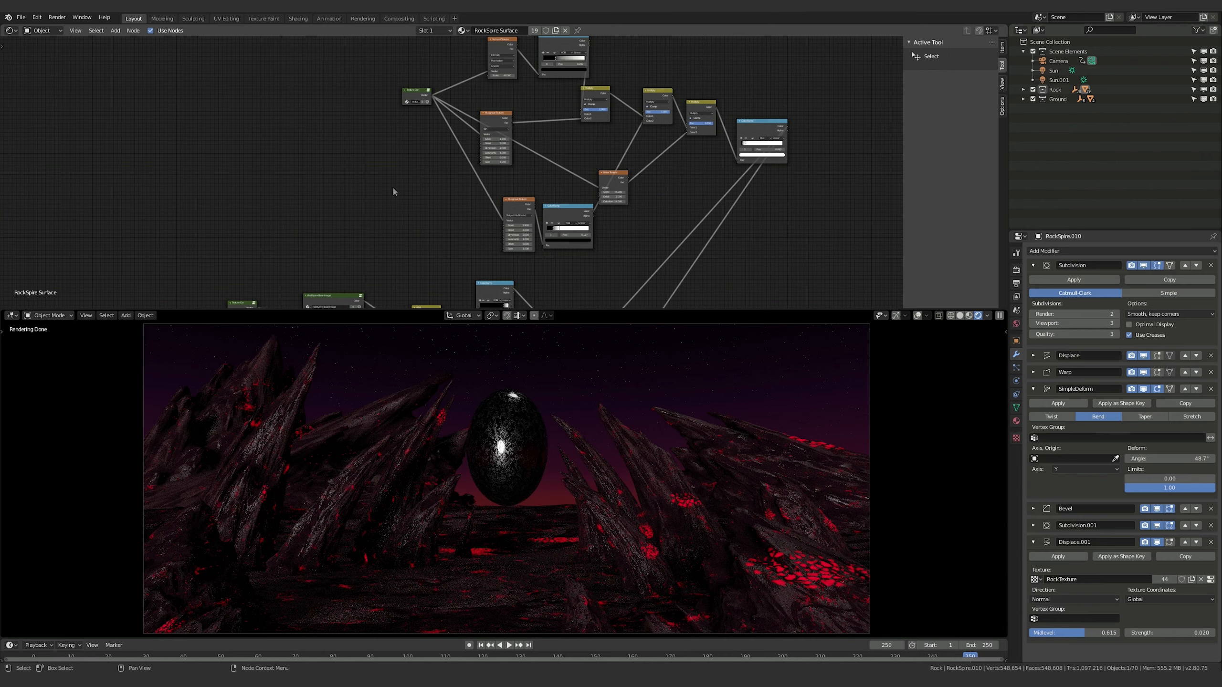
{"action": "middle_click_drag", "start_coordinate": [788, 273], "coordinate": [809, 103]}
{"action": "middle_click_drag", "start_coordinate": [722, 304], "coordinate": [754, 224]}
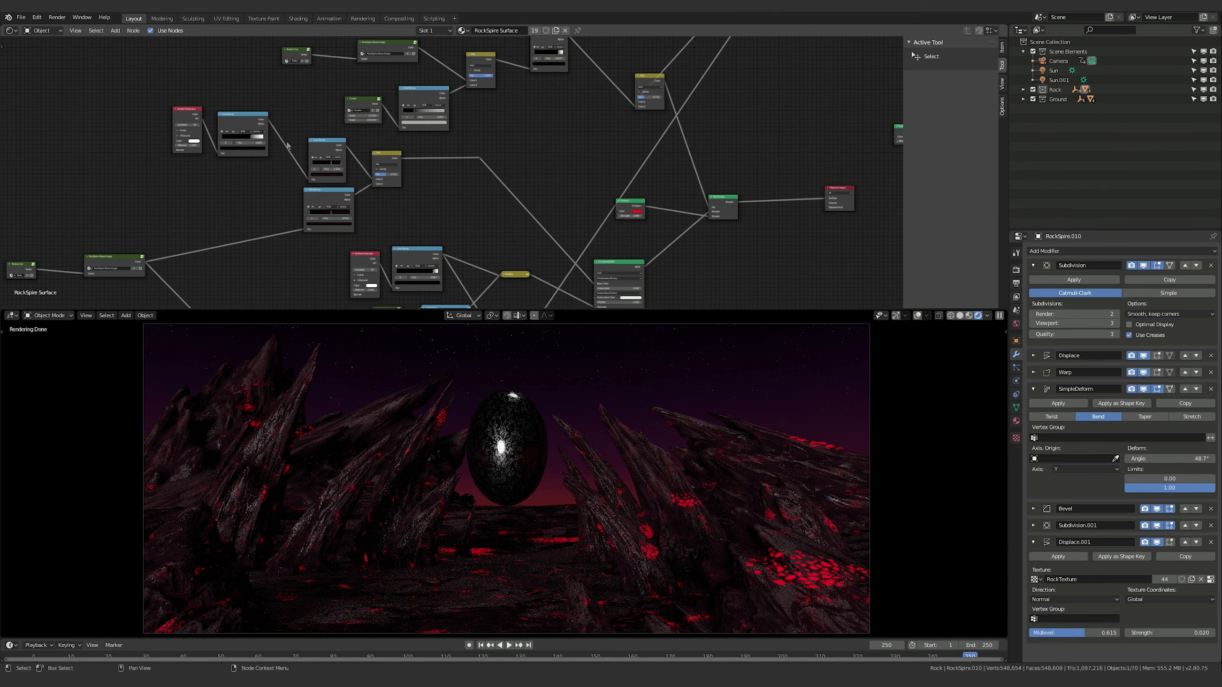
Label the ColorRamp node fed directly by the Ambient Occlusion node "This does something"
{"action": "middle_click_drag", "start_coordinate": [206, 121], "coordinate": [236, 170]}
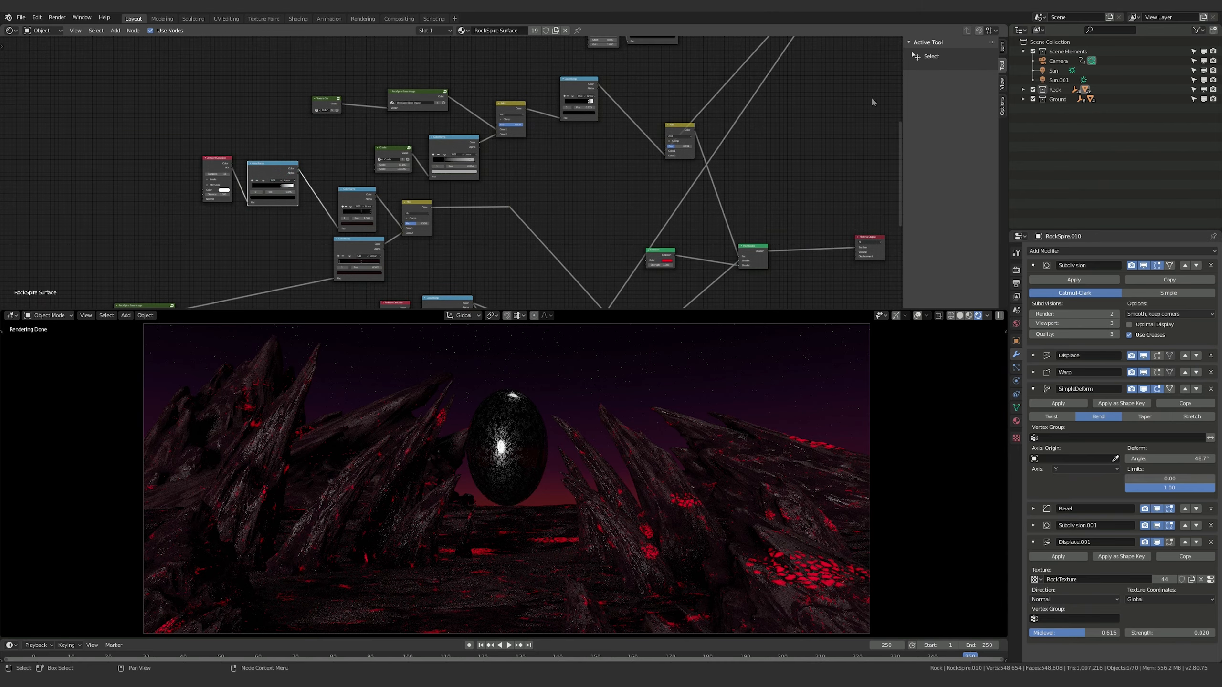
{"action": "left_click", "coordinate": [1003, 47]}
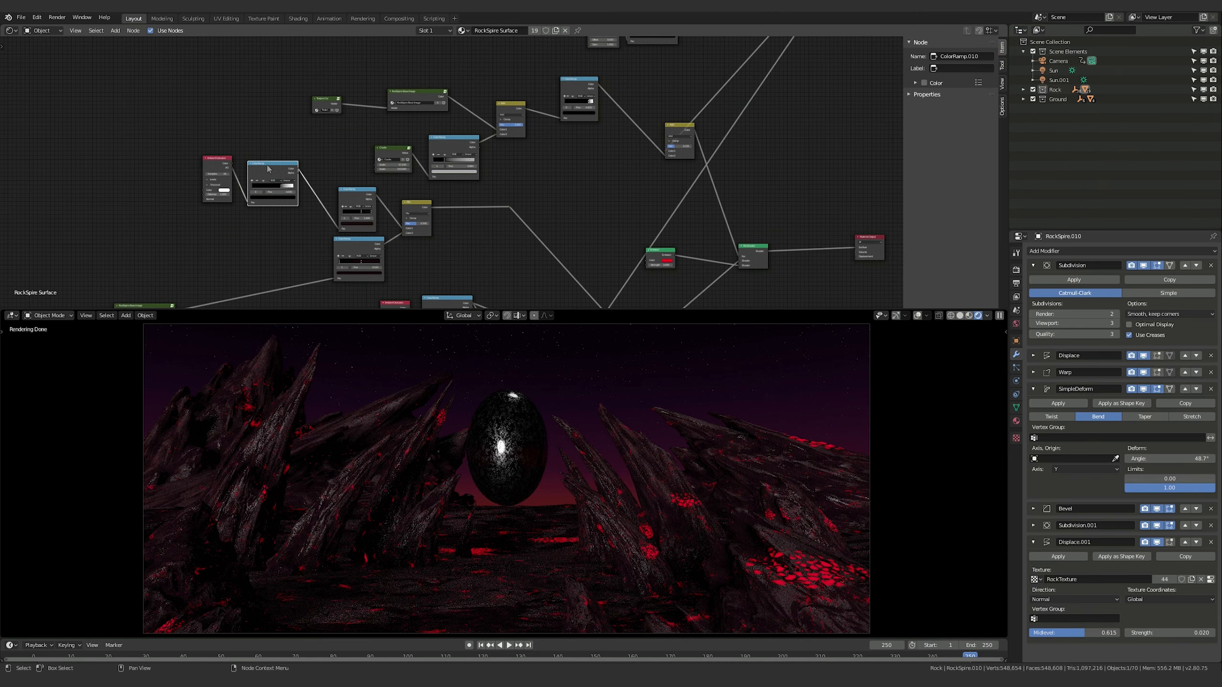
{"action": "scroll", "coordinate": [236, 159], "scroll_direction": "up", "scroll_amount": 5}
{"action": "middle_click_drag", "start_coordinate": [180, 149], "coordinate": [505, 205]}
{"action": "scroll", "coordinate": [504, 205], "scroll_direction": "up", "scroll_amount": 4}
{"action": "middle_click_drag", "start_coordinate": [593, 228], "coordinate": [557, 104]}
{"action": "scroll", "coordinate": [492, 125], "scroll_direction": "up", "scroll_amount": 1}
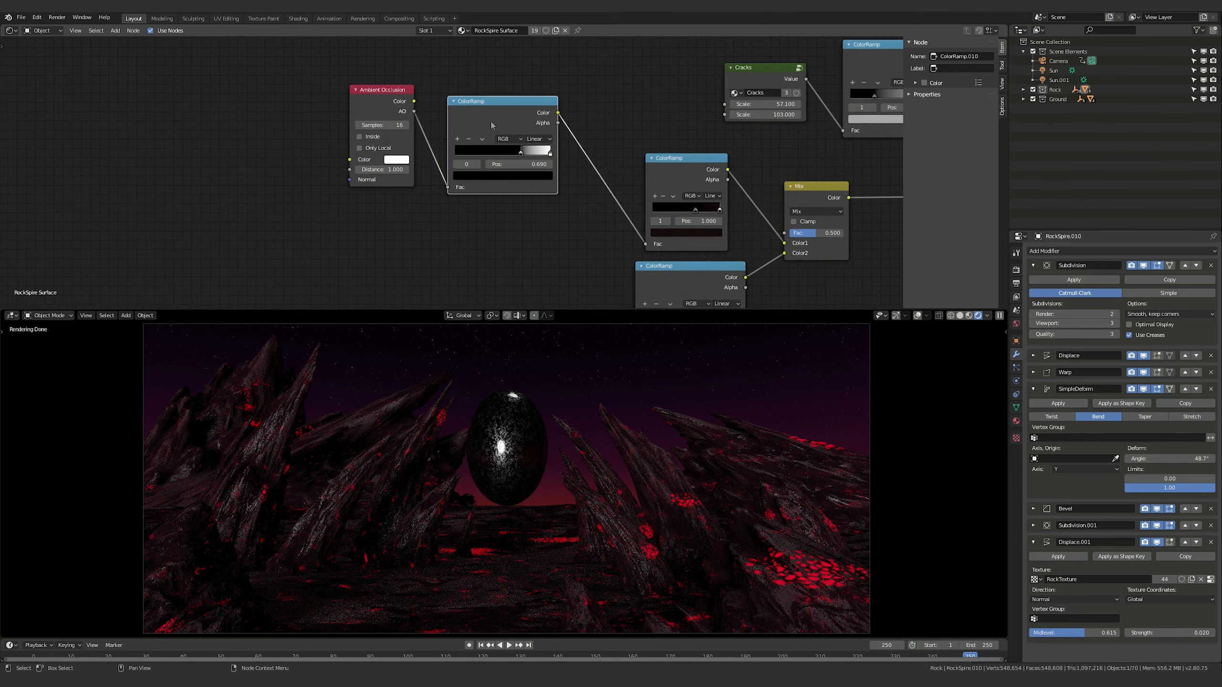
{"action": "scroll", "coordinate": [759, 53], "scroll_direction": "up", "scroll_amount": 2}
{"action": "left_click", "coordinate": [953, 69]}
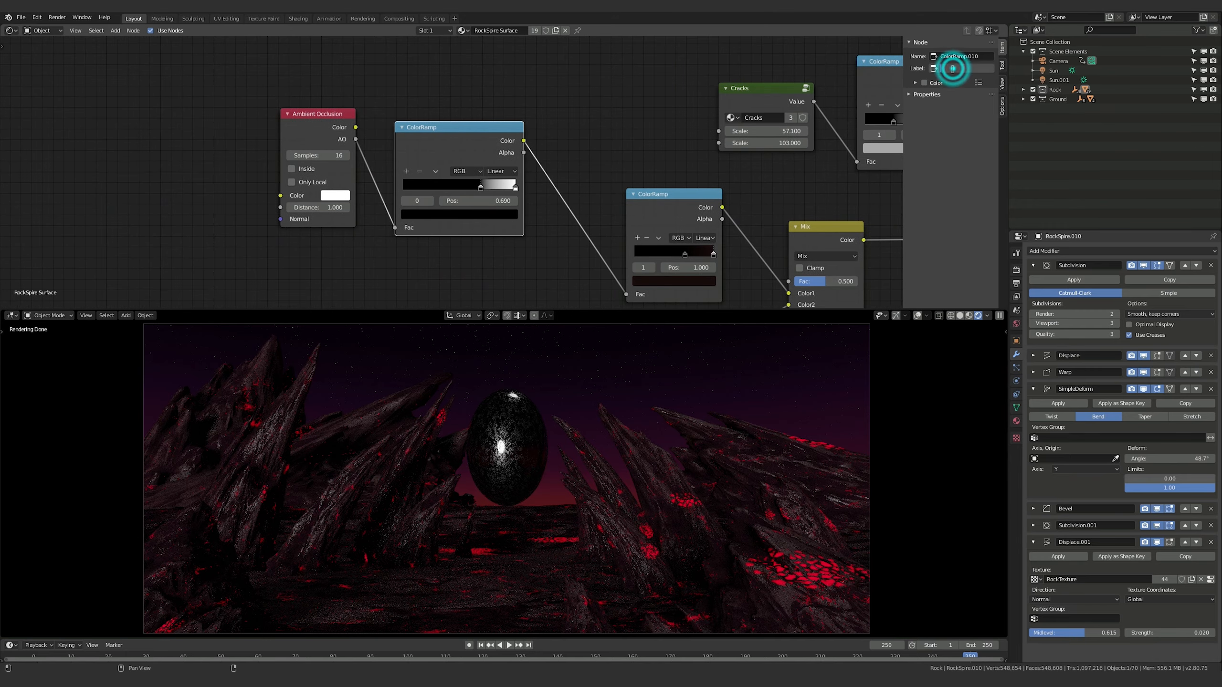
{"action": "type", "text": "This d"}
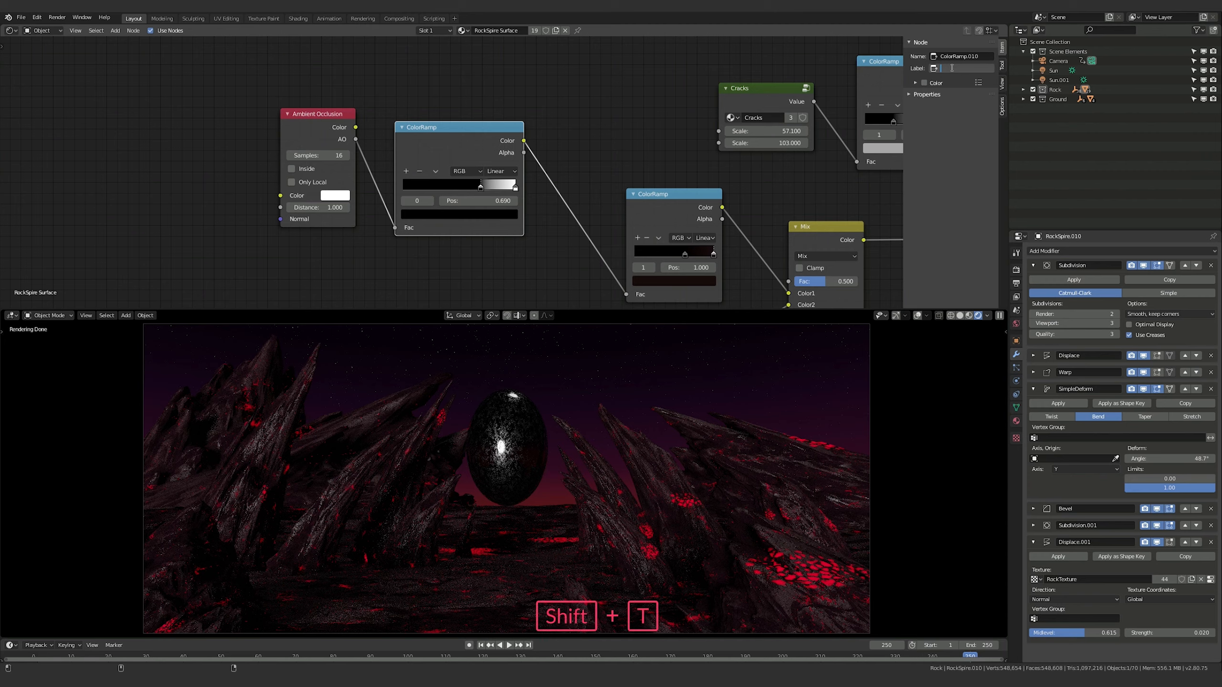
{"action": "type", "text": "oes something"}
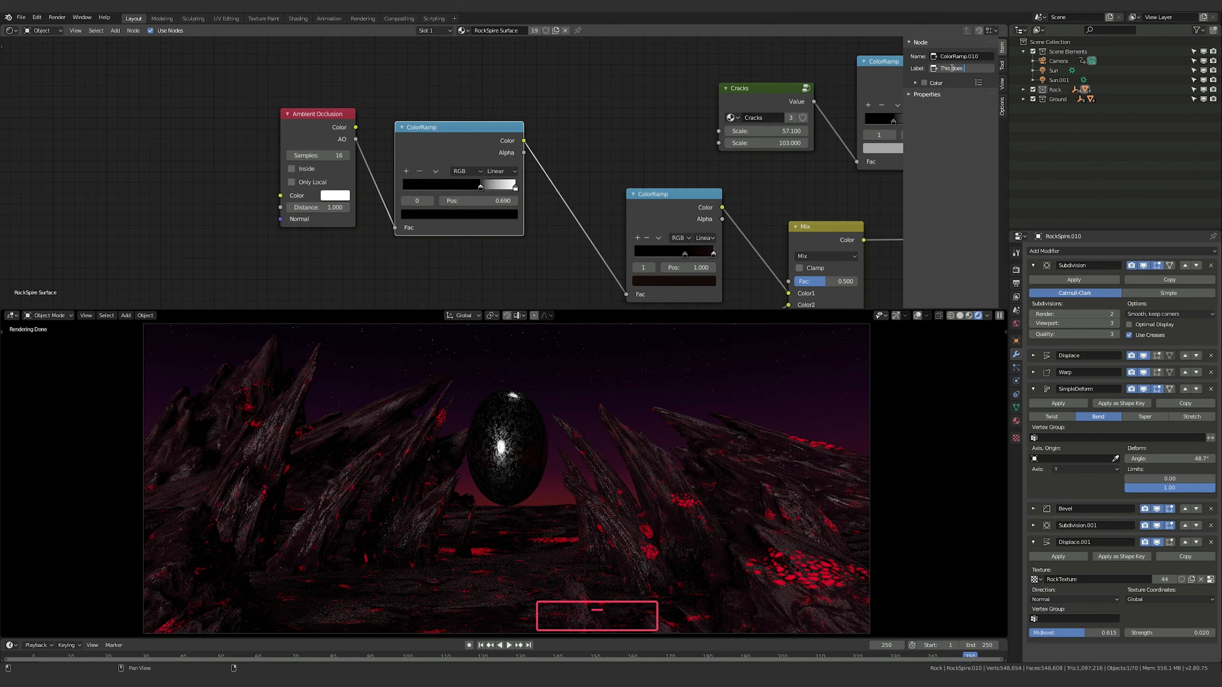
{"action": "key", "text": "Return"}
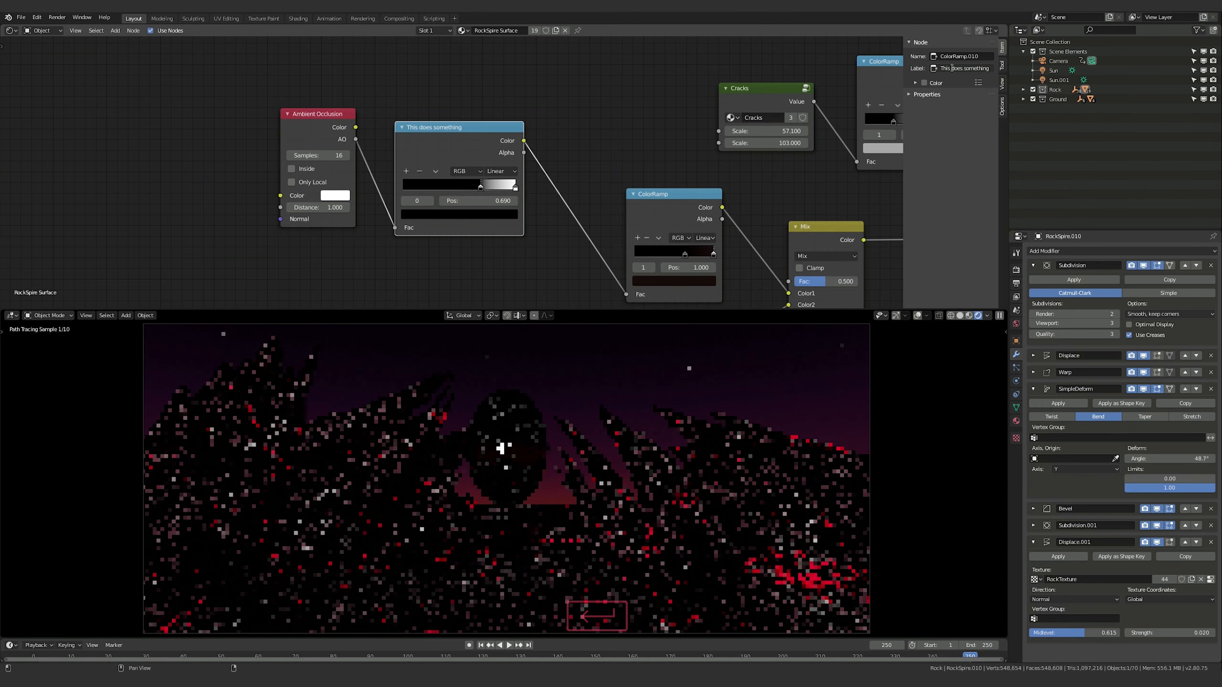
Enable a custom color for the "This does something" node and expand its color setting
{"action": "left_click", "coordinate": [923, 82]}
{"action": "left_click", "coordinate": [916, 83]}
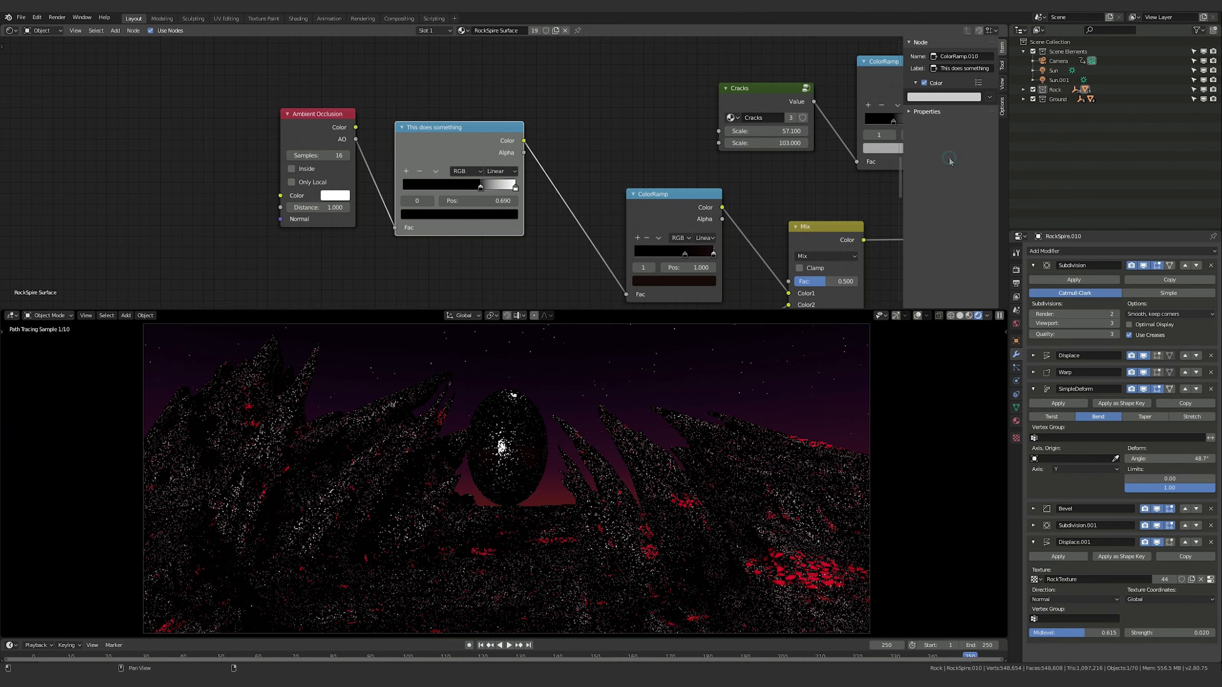
{"action": "left_click", "coordinate": [929, 98]}
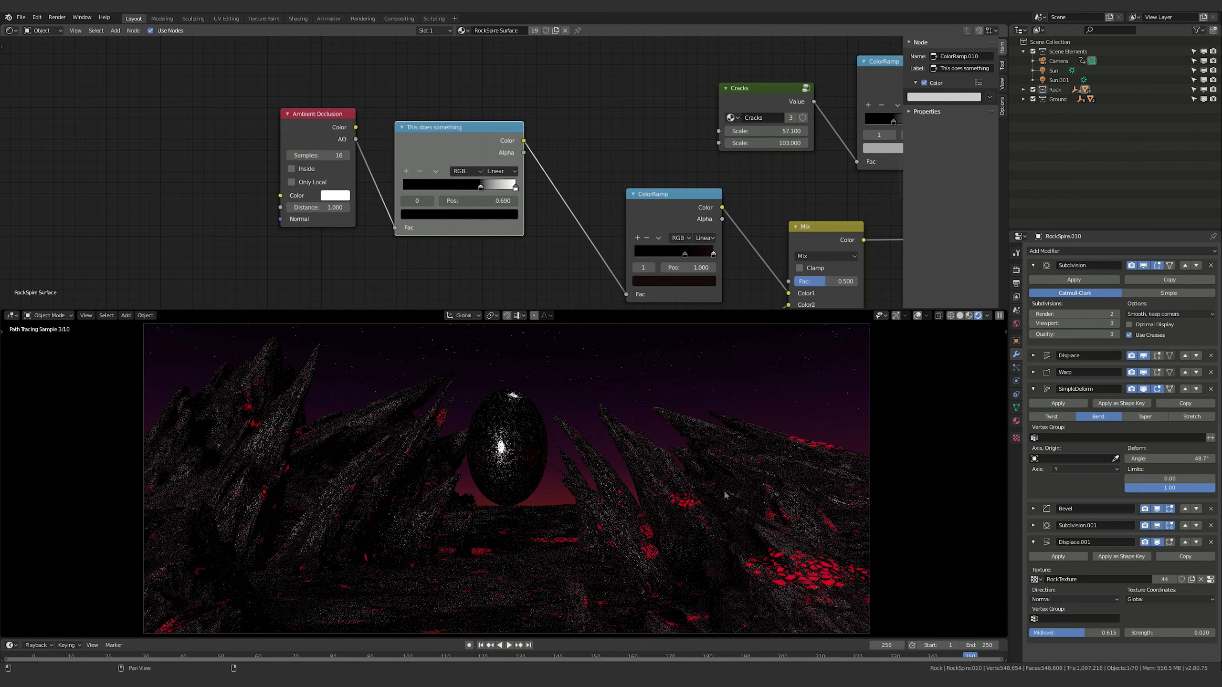
Switch the viewport to Solid shading and set the "This does something" node's custom color to red
{"action": "key", "text": "z"}
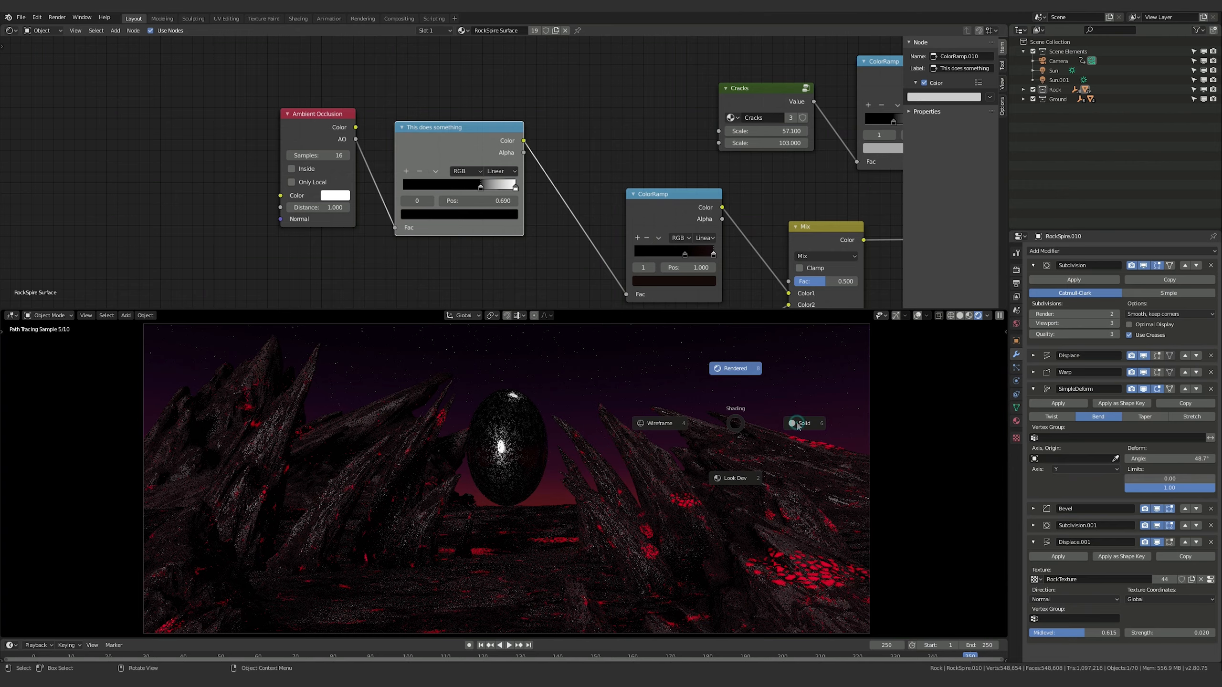
{"action": "left_click", "coordinate": [798, 424]}
{"action": "left_click", "coordinate": [943, 97]}
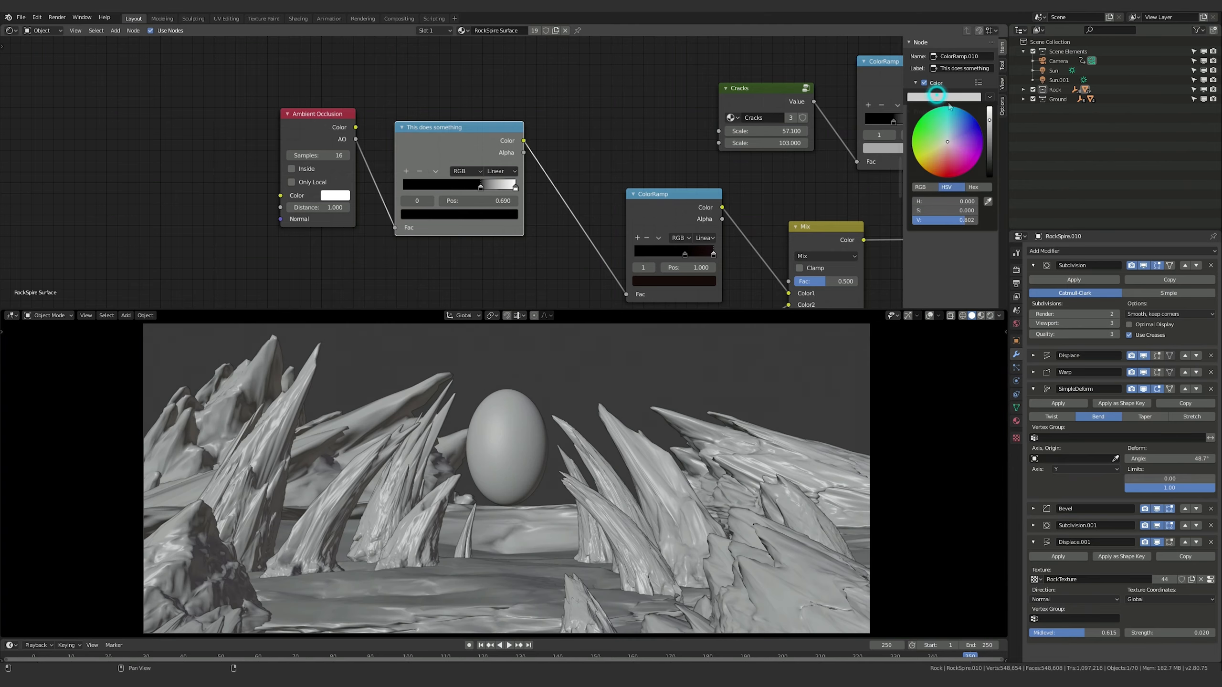
{"action": "left_click", "coordinate": [948, 170]}
Add a Frame node in the empty space before the Ambient Occlusion node and enlarge it to a roughly square area
{"action": "scroll", "coordinate": [582, 185], "scroll_direction": "down", "scroll_amount": 5}
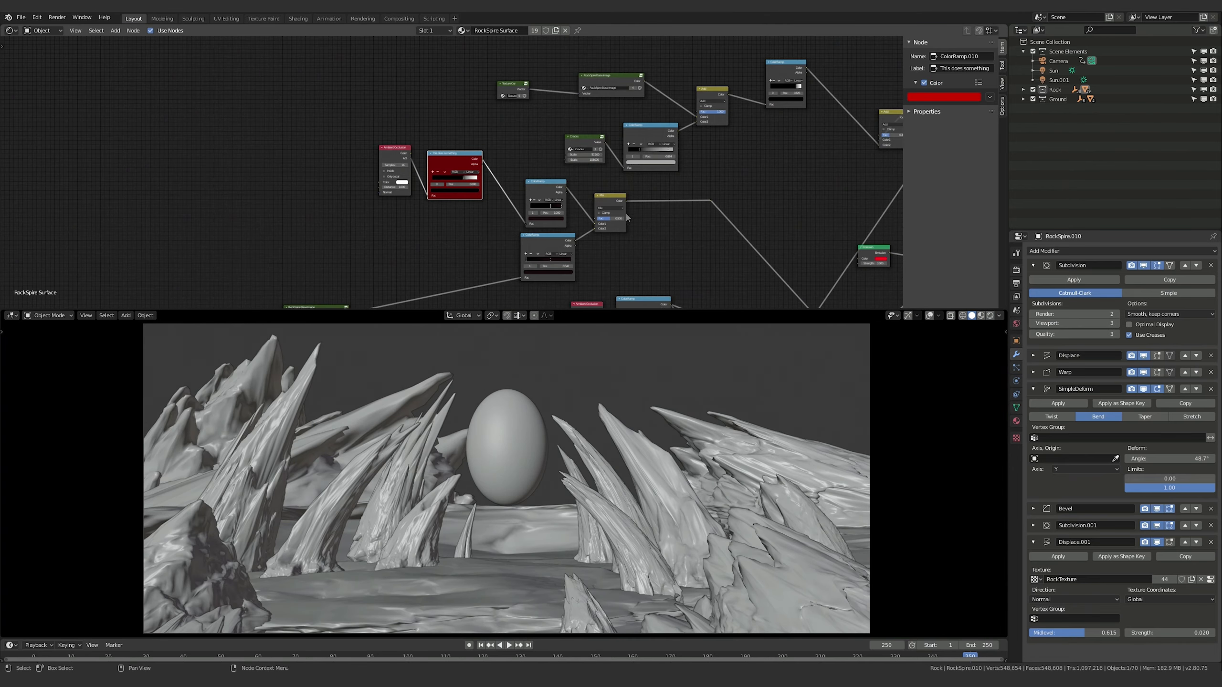
{"action": "middle_click_drag", "start_coordinate": [498, 162], "coordinate": [790, 244]}
{"action": "key", "text": "shift+a"}
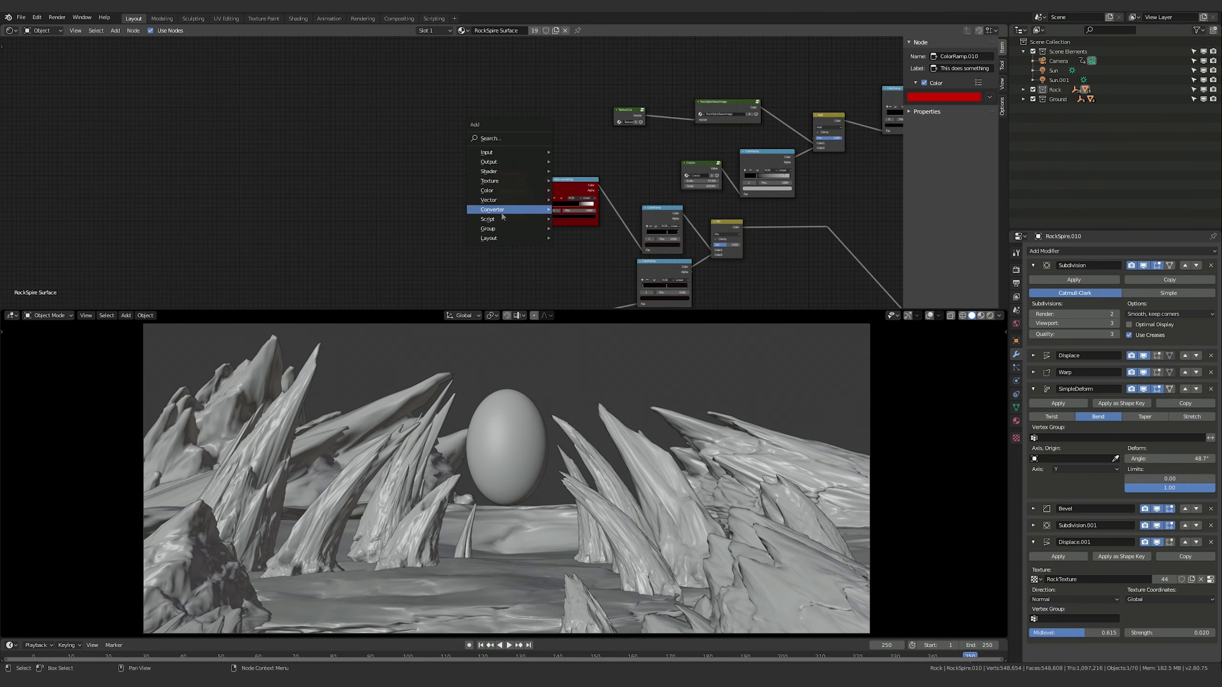
{"action": "left_click", "coordinate": [500, 239]}
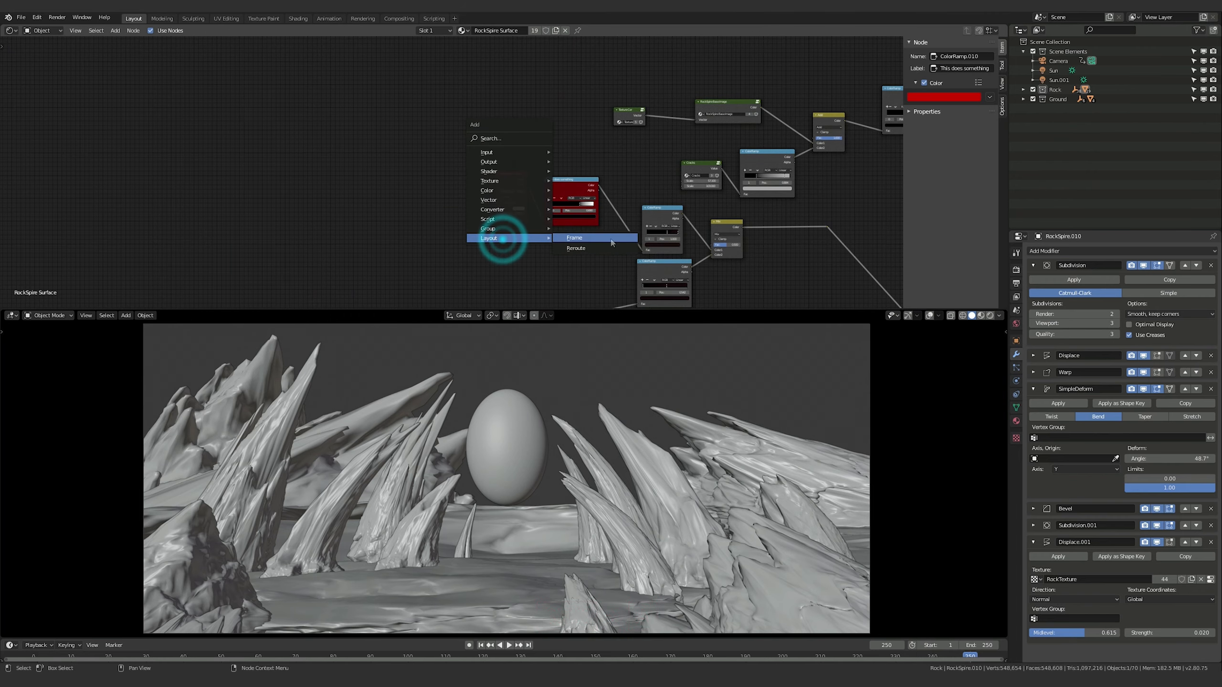
{"action": "left_click", "coordinate": [583, 239]}
{"action": "left_click", "coordinate": [255, 177]}
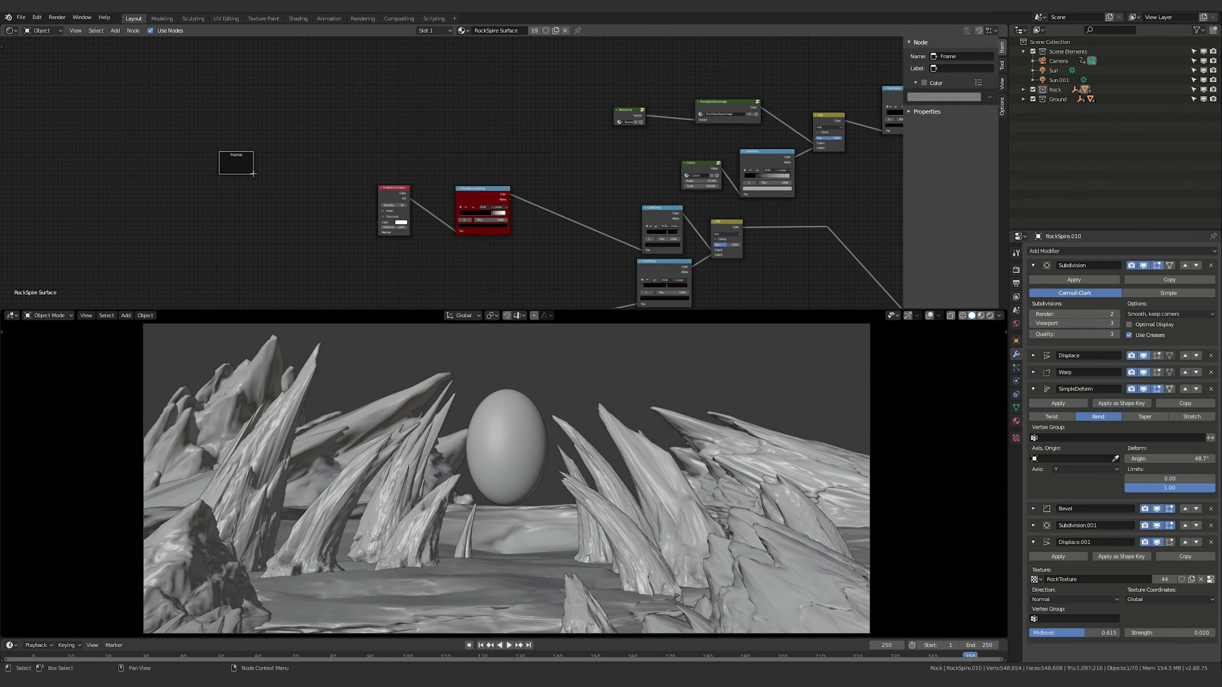
{"action": "left_click_drag", "start_coordinate": [253, 175], "coordinate": [340, 265]}
Move the Ambient Occlusion node and the red "This does something" node together into the frame and reposition the whole frame nearer the network
{"action": "left_click", "coordinate": [393, 192]}
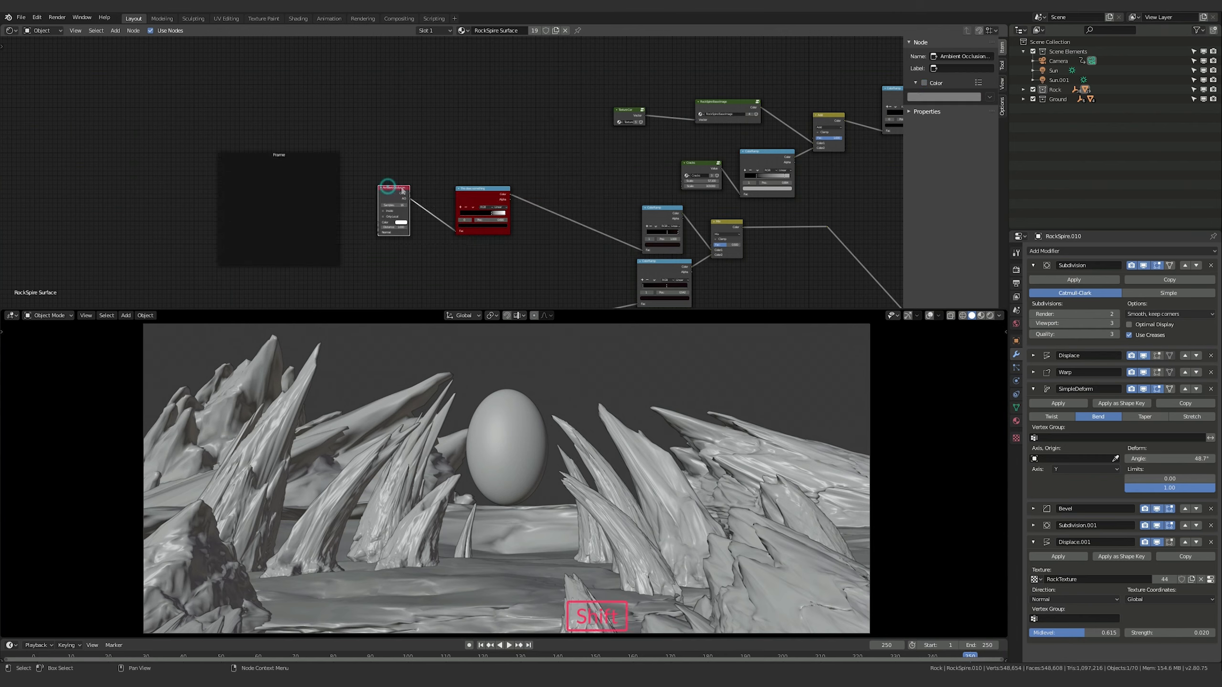
{"action": "left_click", "coordinate": [499, 199], "text": "shift"}
{"action": "key", "text": "g"}
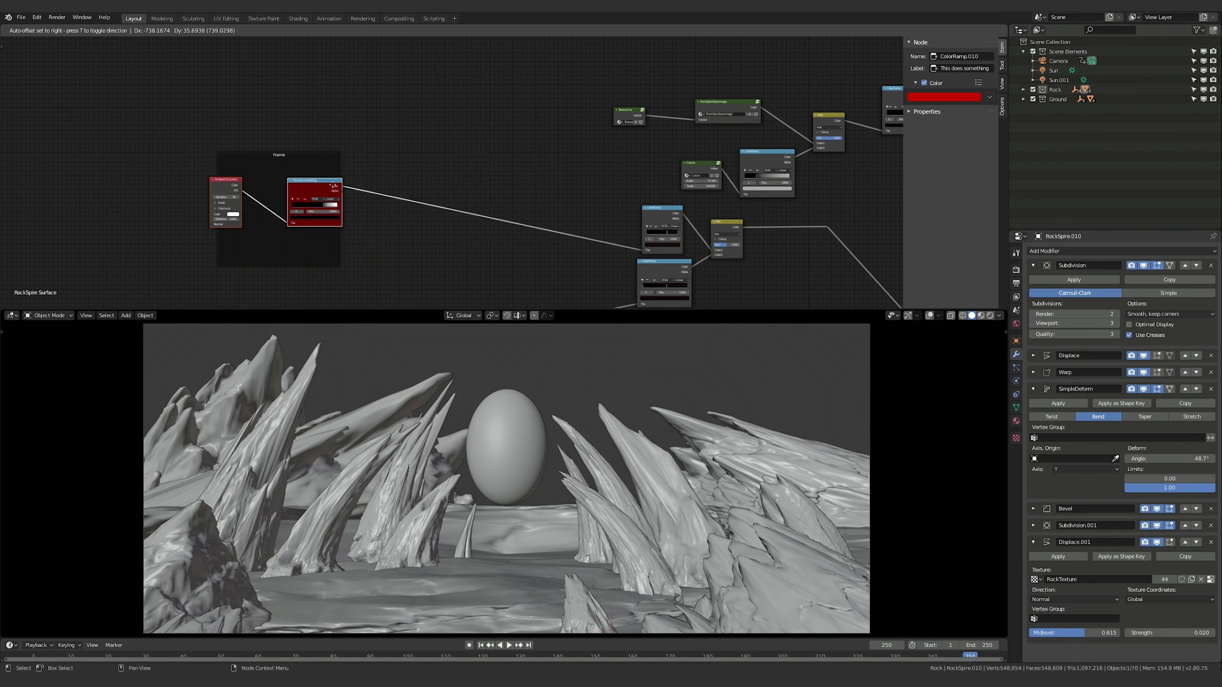
{"action": "left_click", "coordinate": [332, 185]}
{"action": "left_click_drag", "start_coordinate": [284, 179], "coordinate": [418, 148]}
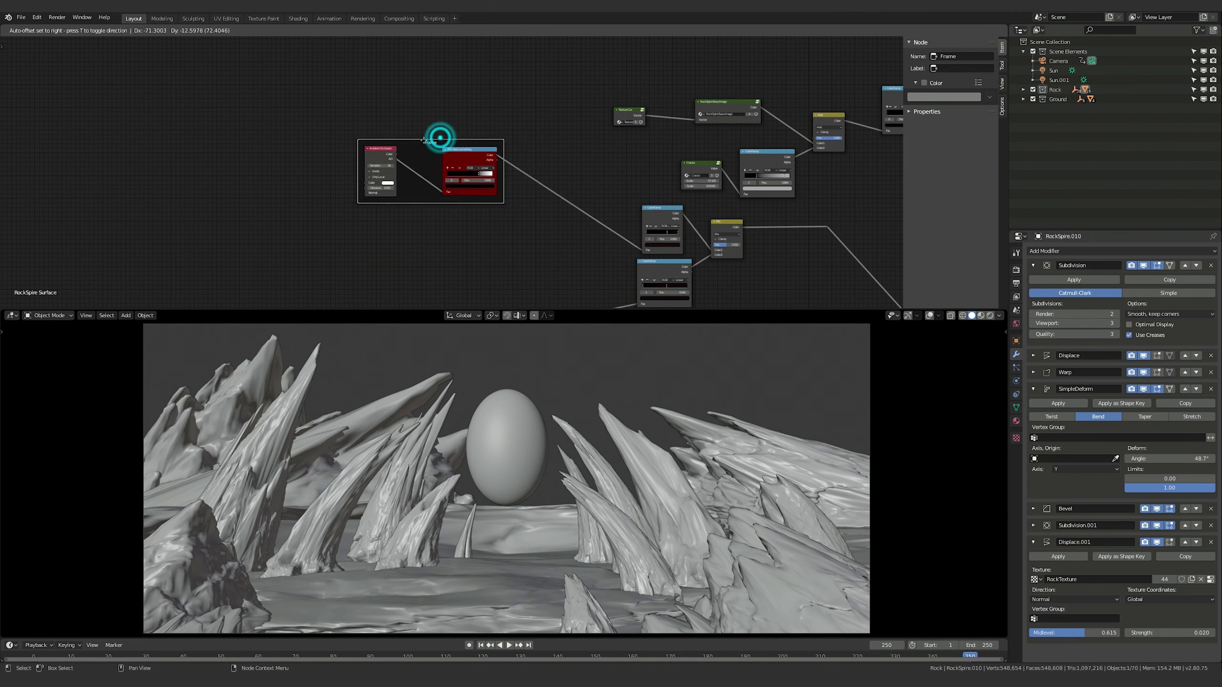
Label the frame around the Ambient Occlusion and red ColorRamp nodes "hi"
{"action": "left_click", "coordinate": [964, 69]}
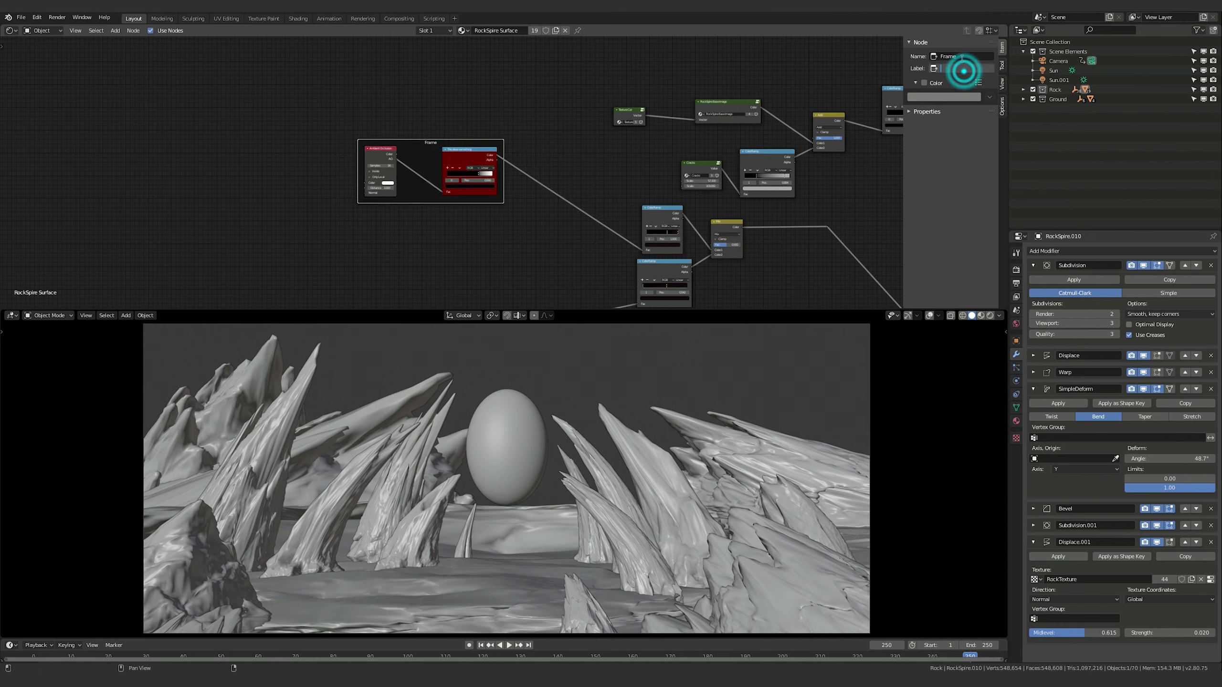
{"action": "type", "text": "hi"}
{"action": "left_click", "coordinate": [559, 128]}
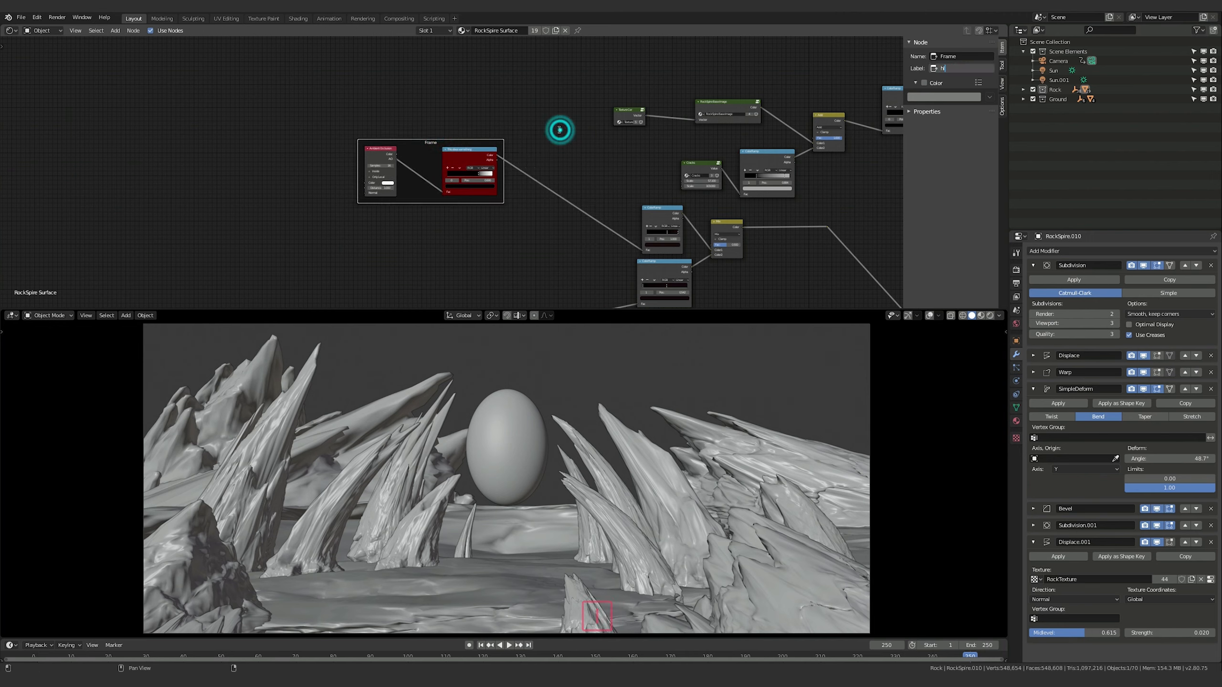
{"action": "left_click", "coordinate": [434, 143]}
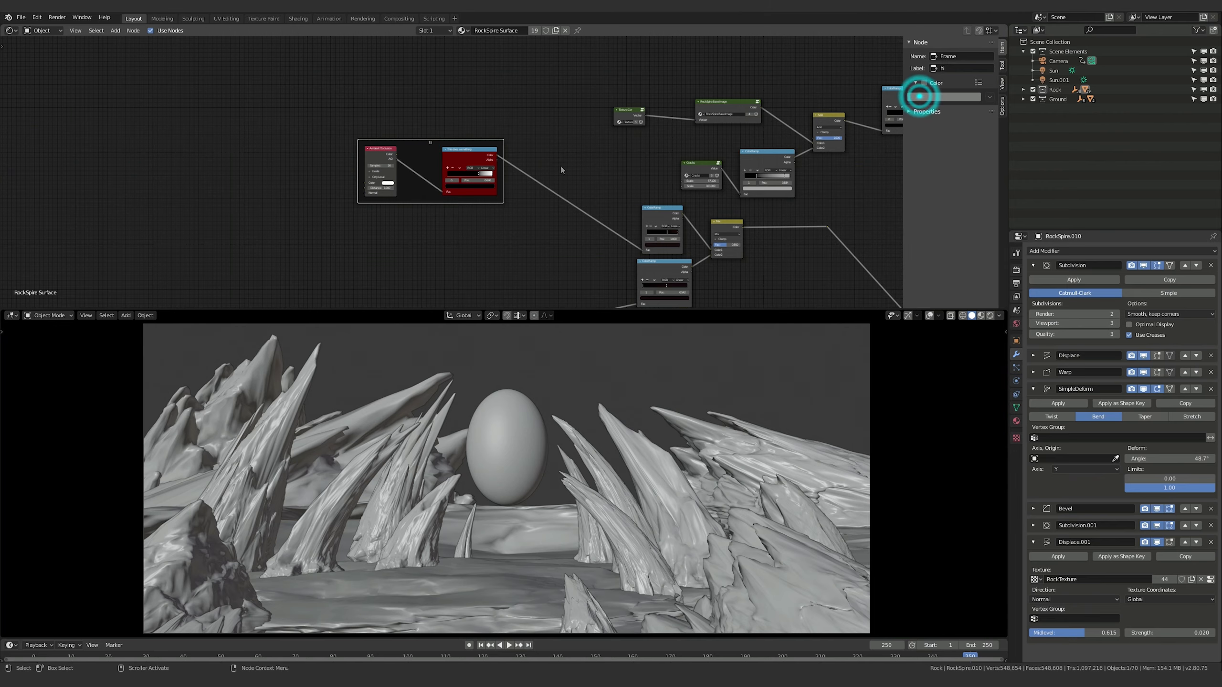
Delete the "hi" frame while keeping the Ambient Occlusion and red ColorRamp nodes it contained
{"action": "scroll", "coordinate": [712, 197], "scroll_direction": "down", "scroll_amount": 6}
{"action": "middle_click_drag", "start_coordinate": [745, 213], "coordinate": [614, 165]}
{"action": "left_click", "coordinate": [441, 187]}
{"action": "key", "text": "x"}
{"action": "middle_click_drag", "start_coordinate": [762, 261], "coordinate": [718, 285]}
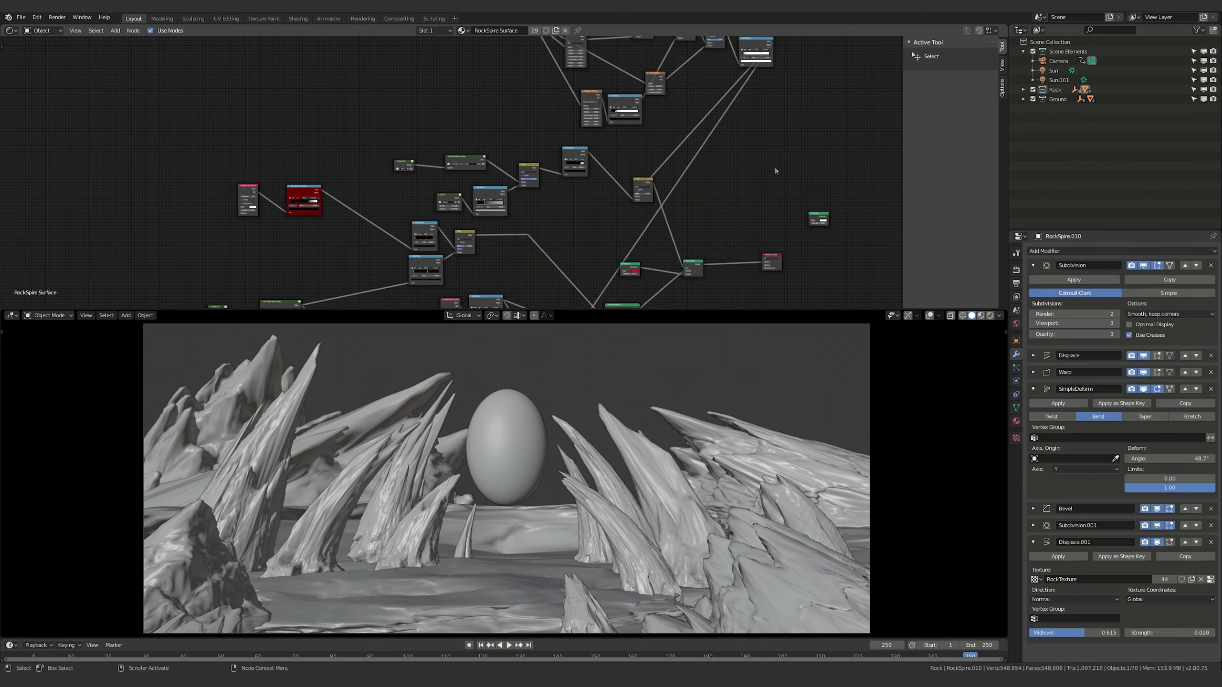
Switch the viewport to Rendered shading to inspect the rock's lighting against its node network
{"action": "mouse_move", "coordinate": [773, 164]}
{"action": "middle_mouse_down"}
{"action": "mouse_move", "coordinate": [721, 296]}
{"action": "mouse_move", "coordinate": [775, 74]}
{"action": "mouse_move", "coordinate": [761, 174]}
{"action": "middle_mouse_up"}
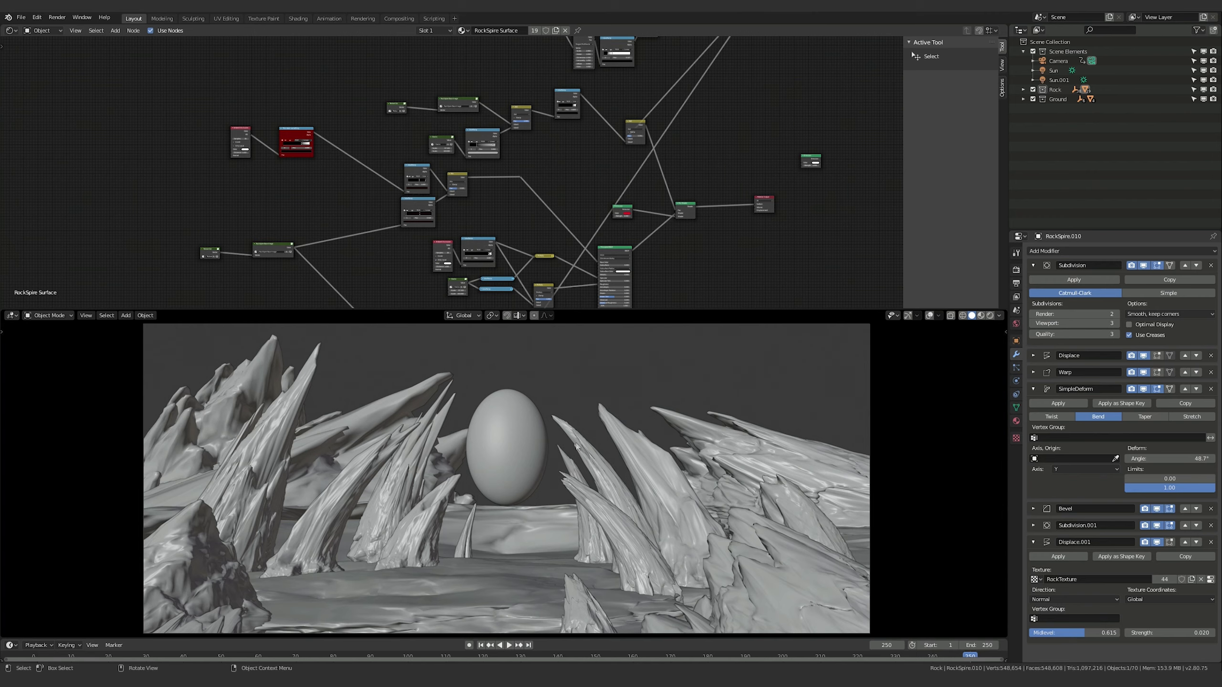
{"action": "key", "text": "z"}
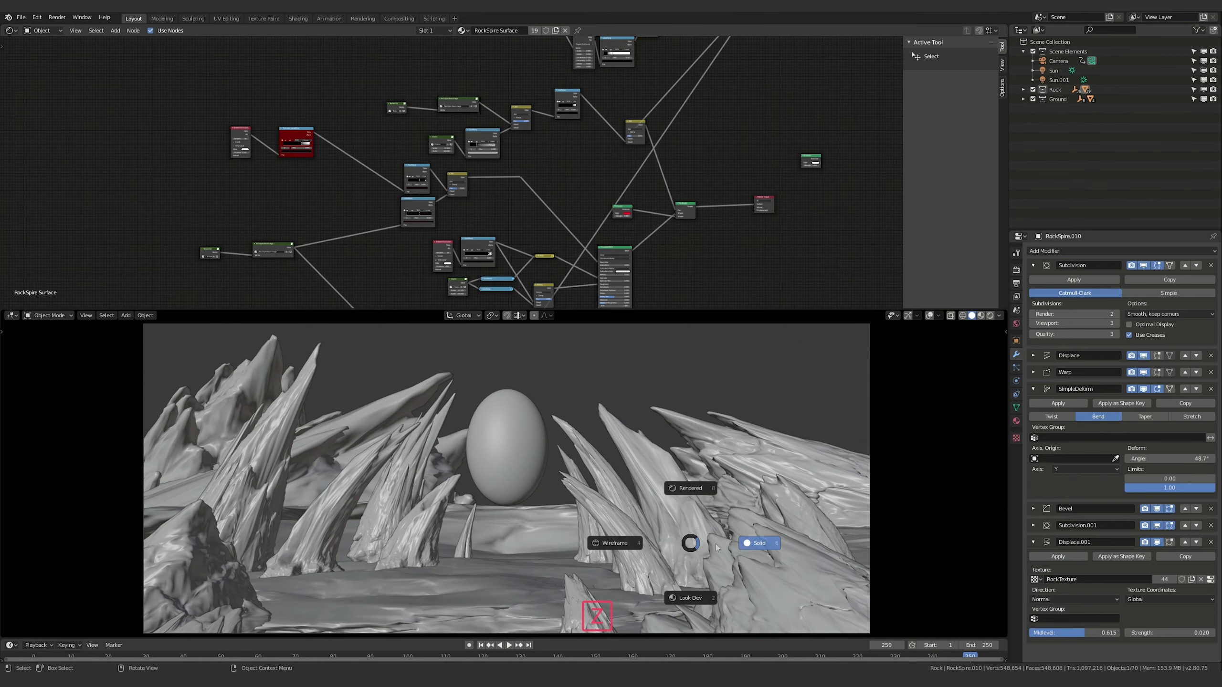
{"action": "left_click", "coordinate": [691, 487]}
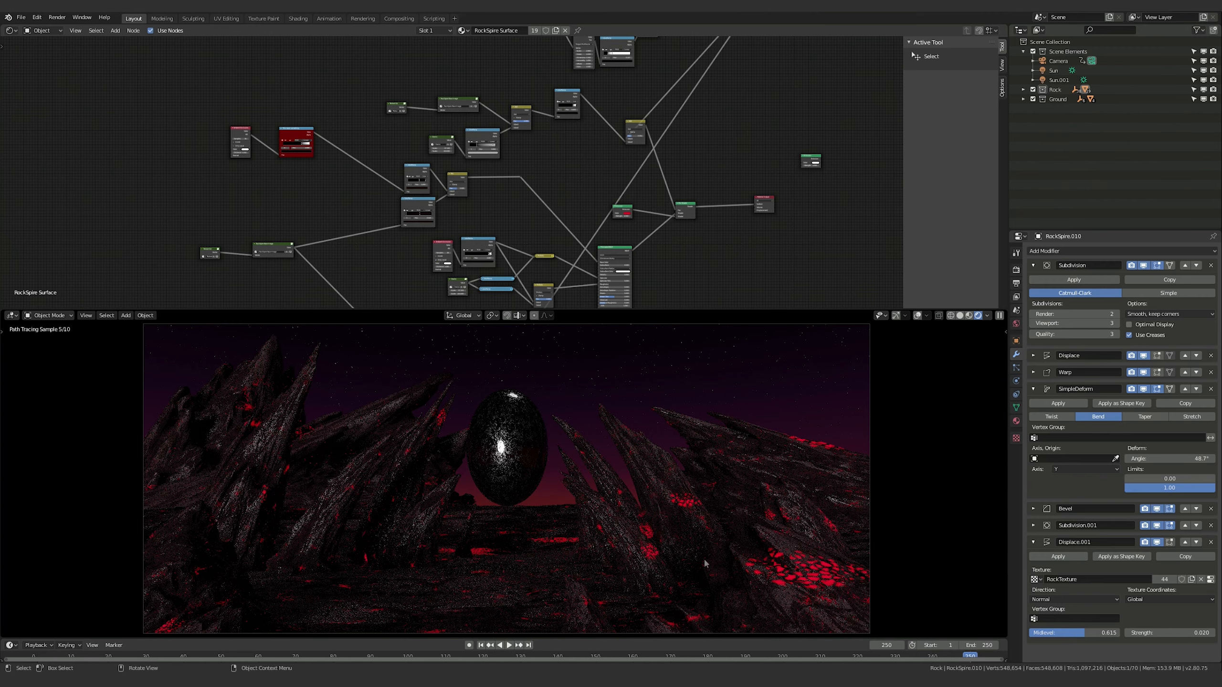
{"action": "middle_click_drag", "start_coordinate": [212, 134], "coordinate": [145, 87]}
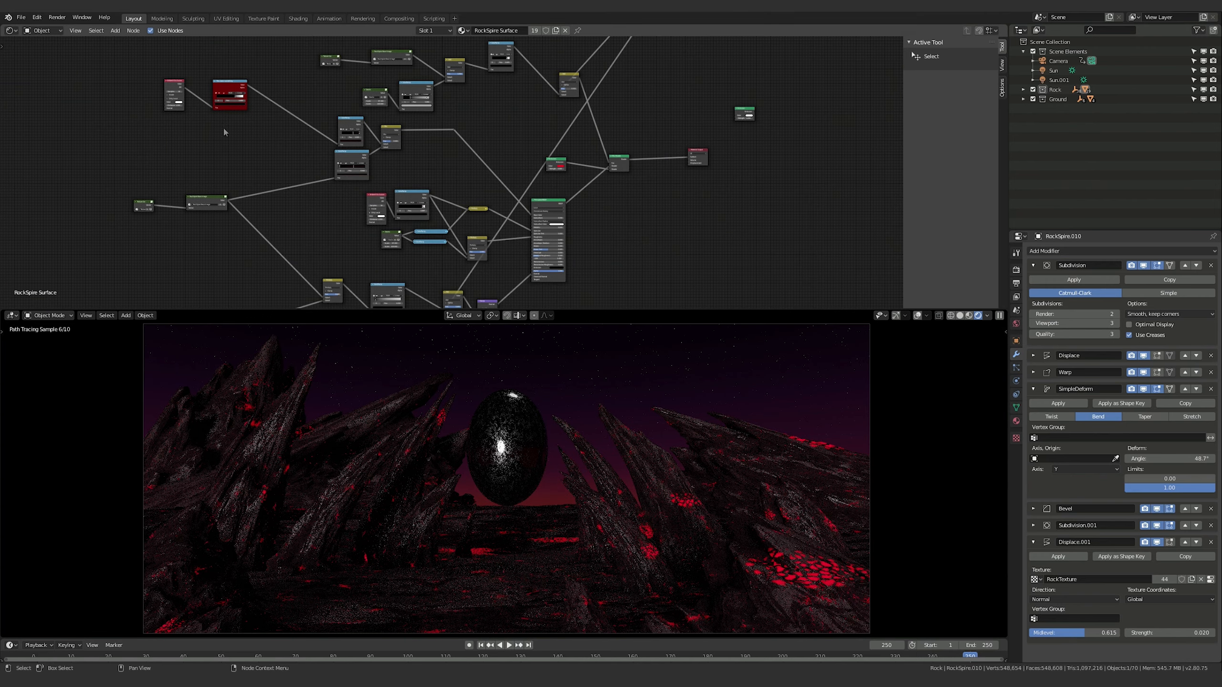
{"action": "scroll", "coordinate": [355, 212], "scroll_direction": "up", "scroll_amount": 1}
{"action": "scroll", "coordinate": [342, 212], "scroll_direction": "up", "scroll_amount": 1}
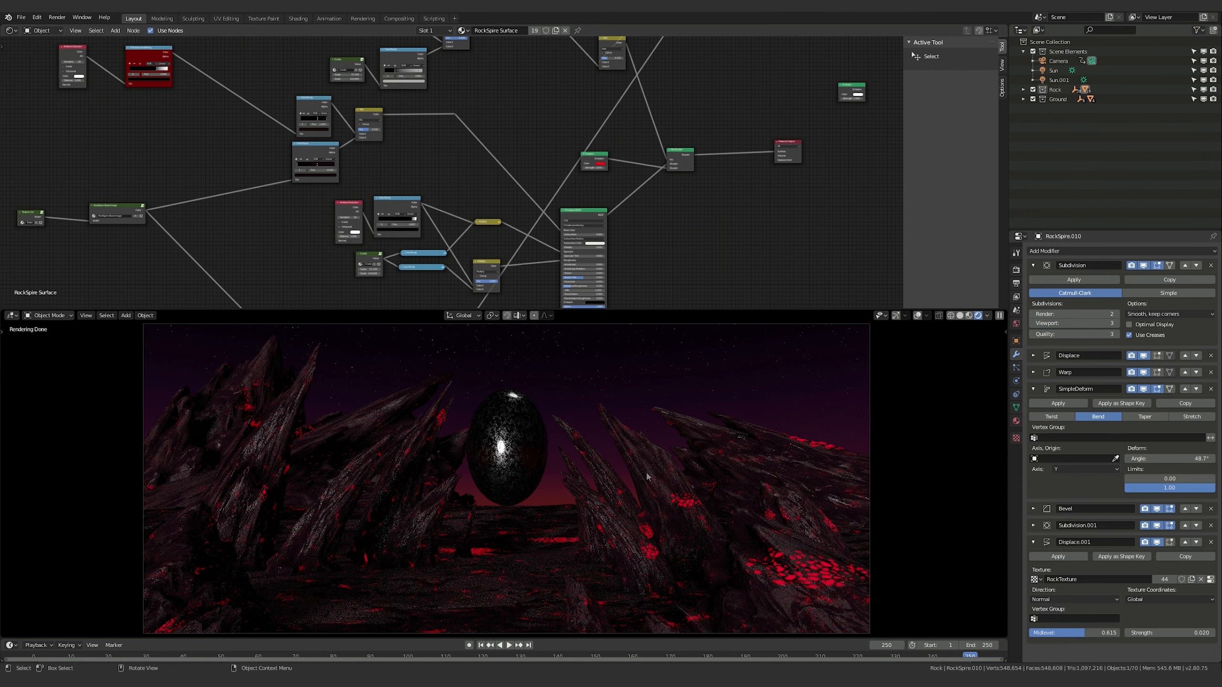
Return the viewport to Solid shading and delete both Ambient Occlusion nodes from the RockSpire Surface material
{"action": "key", "text": "z"}
{"action": "left_click", "coordinate": [715, 476]}
{"action": "mouse_move", "coordinate": [274, 189]}
{"action": "middle_mouse_down", "text": "shift"}
{"action": "mouse_move", "coordinate": [324, 228]}
{"action": "mouse_move", "coordinate": [417, 254]}
{"action": "mouse_move", "coordinate": [448, 231]}
{"action": "middle_mouse_up", "text": "shift"}
{"action": "left_click", "coordinate": [524, 257]}
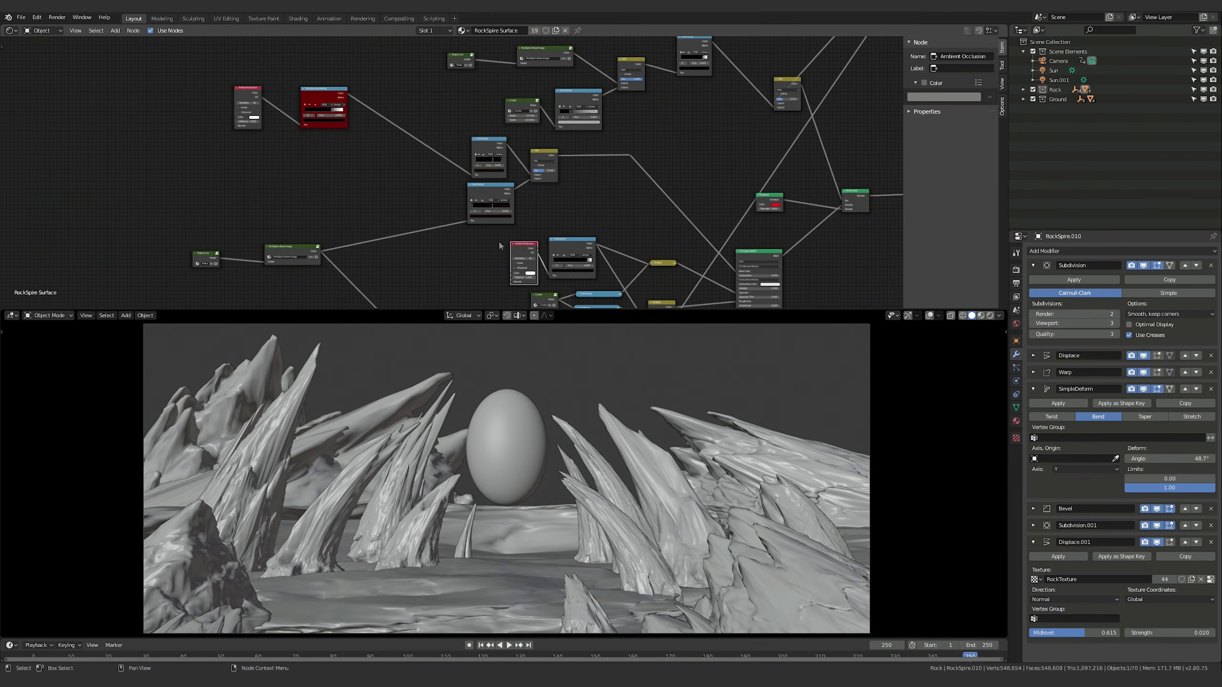
{"action": "key", "text": "x"}
{"action": "left_click", "coordinate": [242, 97]}
{"action": "key", "text": "x"}
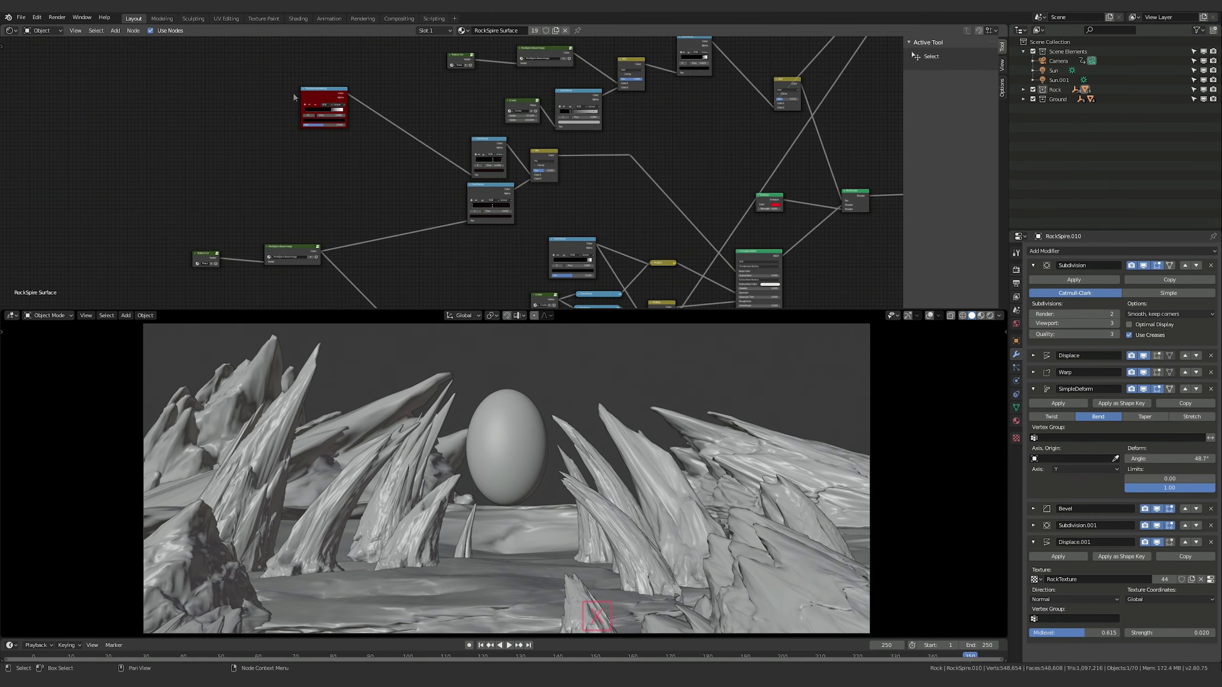
Examine the nodes inside the RockSpire Base Image group and return to the main material network
{"action": "middle_click_drag", "start_coordinate": [255, 58], "coordinate": [352, 71], "text": "shift"}
{"action": "left_click", "coordinate": [389, 265]}
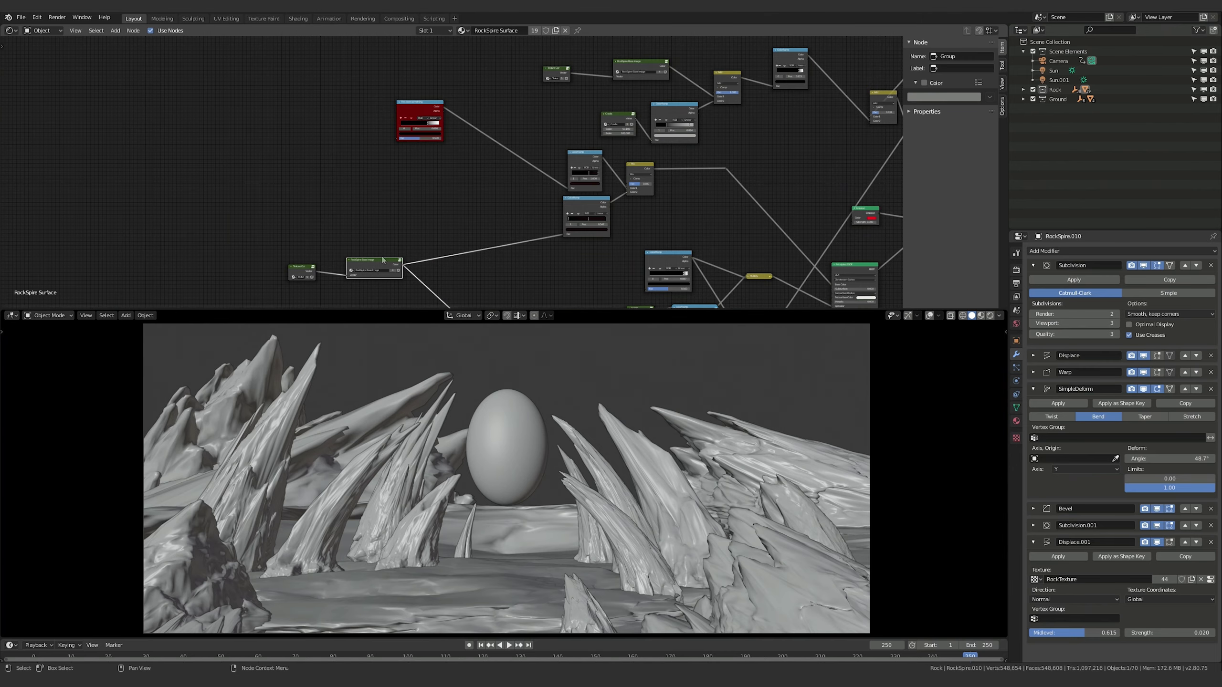
{"action": "key", "text": "KP_Decimal"}
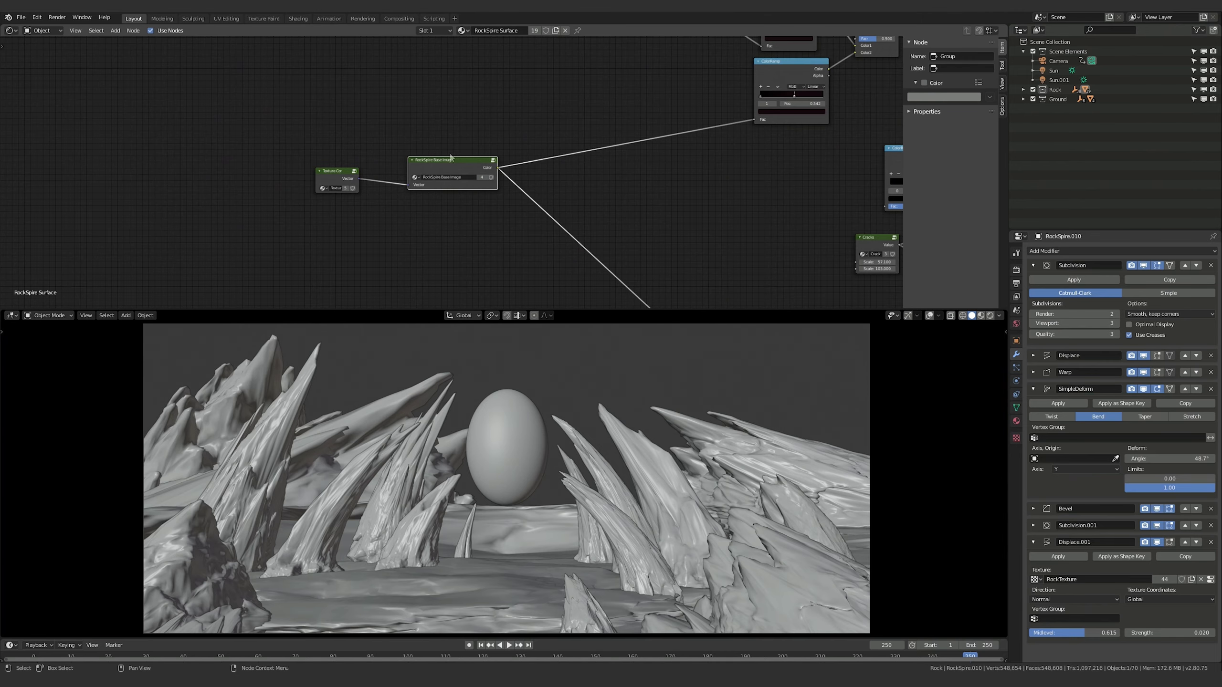
{"action": "key", "text": "Tab"}
{"action": "scroll", "coordinate": [357, 61], "scroll_direction": "down", "scroll_amount": 1}
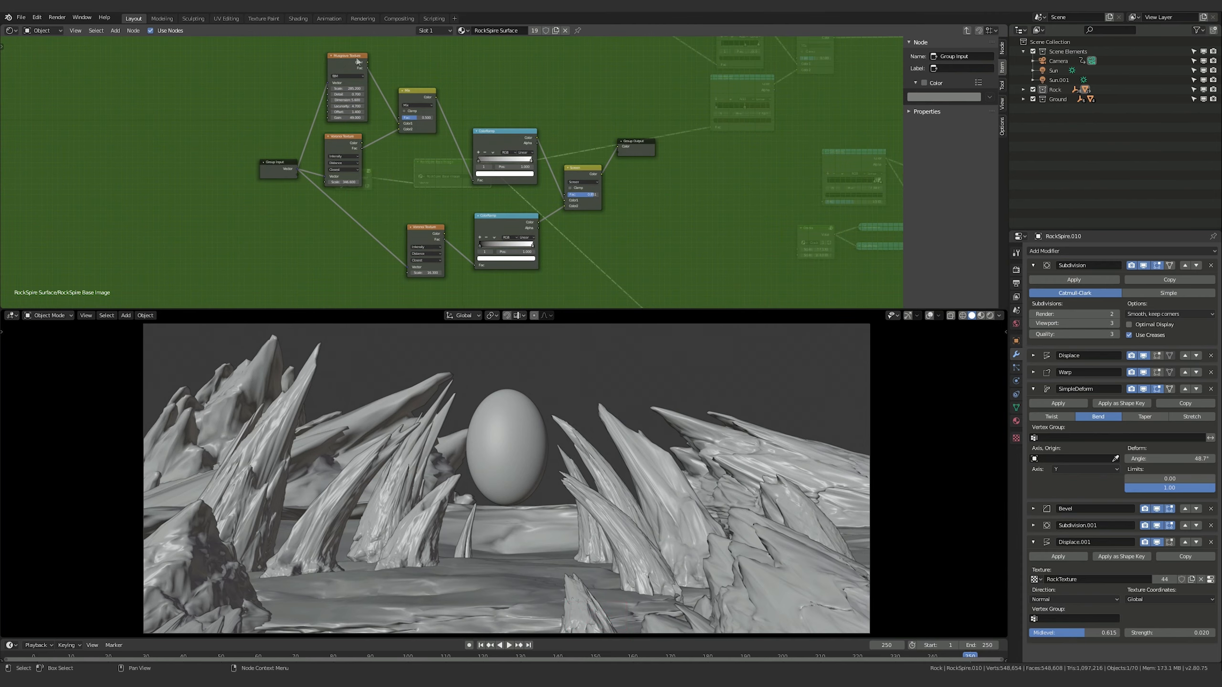
{"action": "key", "text": "Tab"}
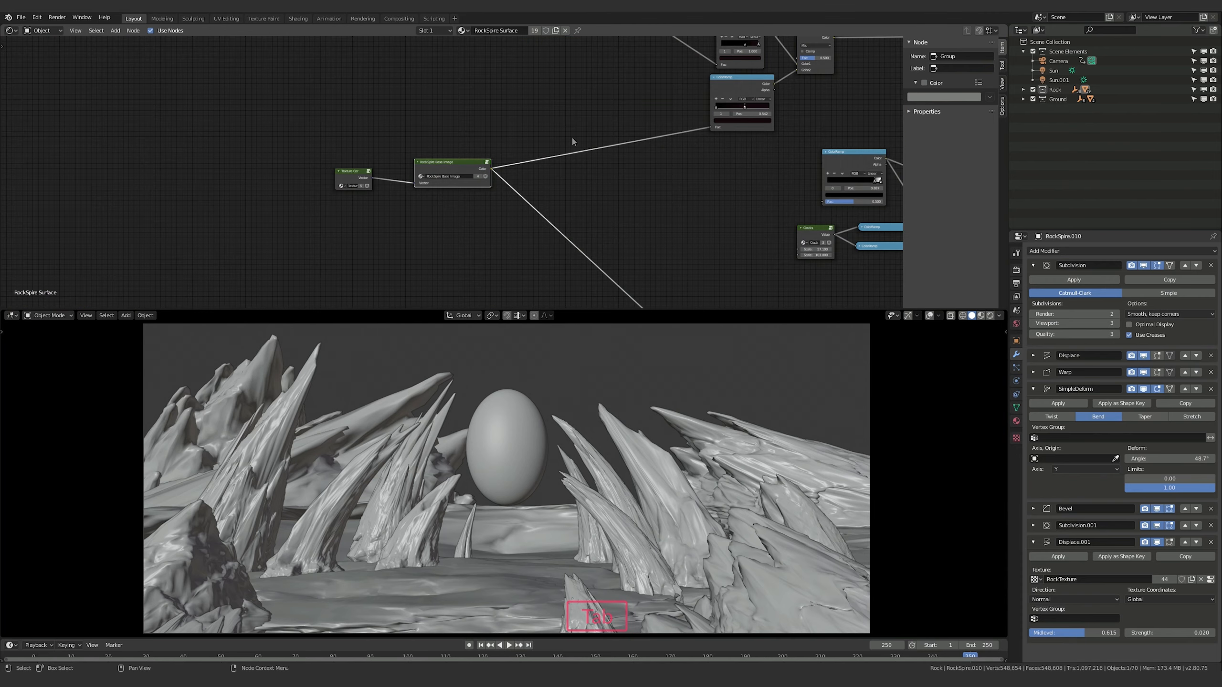
Connect the RockSpire Base Image group's Color output to the red ColorRamp and to the unconnected ColorRamp feeding the Multiply nodes
{"action": "middle_click_drag", "start_coordinate": [572, 140], "coordinate": [498, 224]}
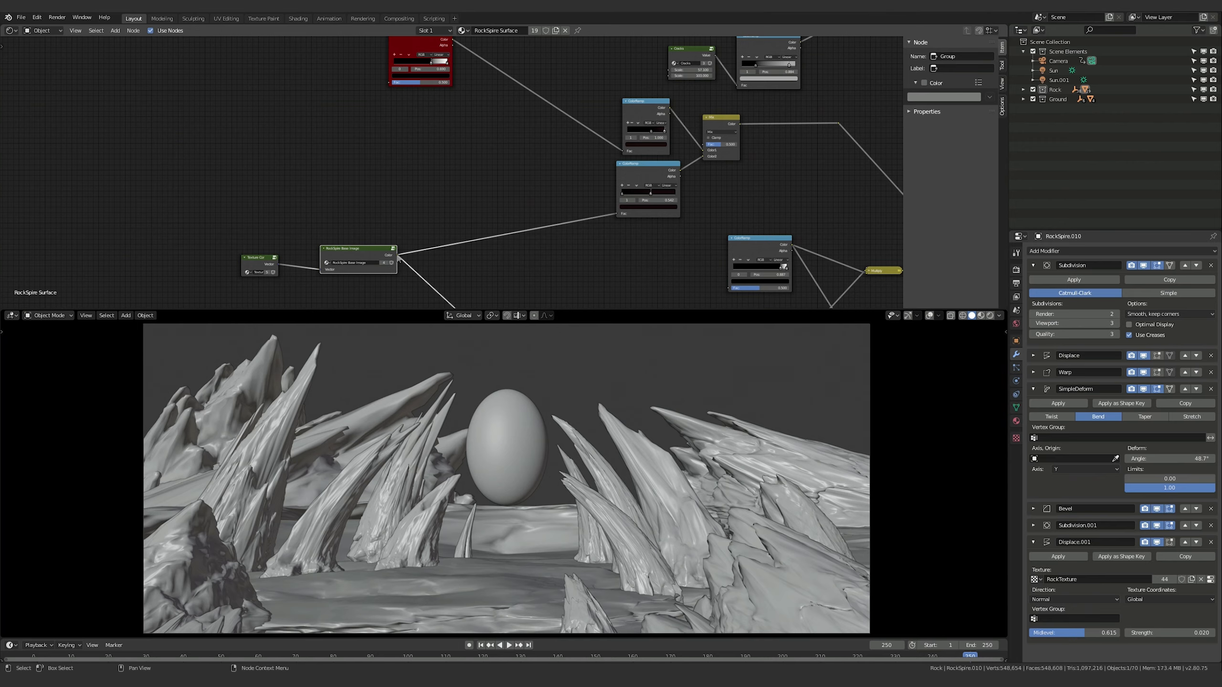
{"action": "left_click_drag", "start_coordinate": [400, 260], "coordinate": [389, 82]}
{"action": "middle_click_drag", "start_coordinate": [389, 82], "coordinate": [269, 218]}
{"action": "middle_click_drag", "start_coordinate": [565, 474], "coordinate": [540, 444]}
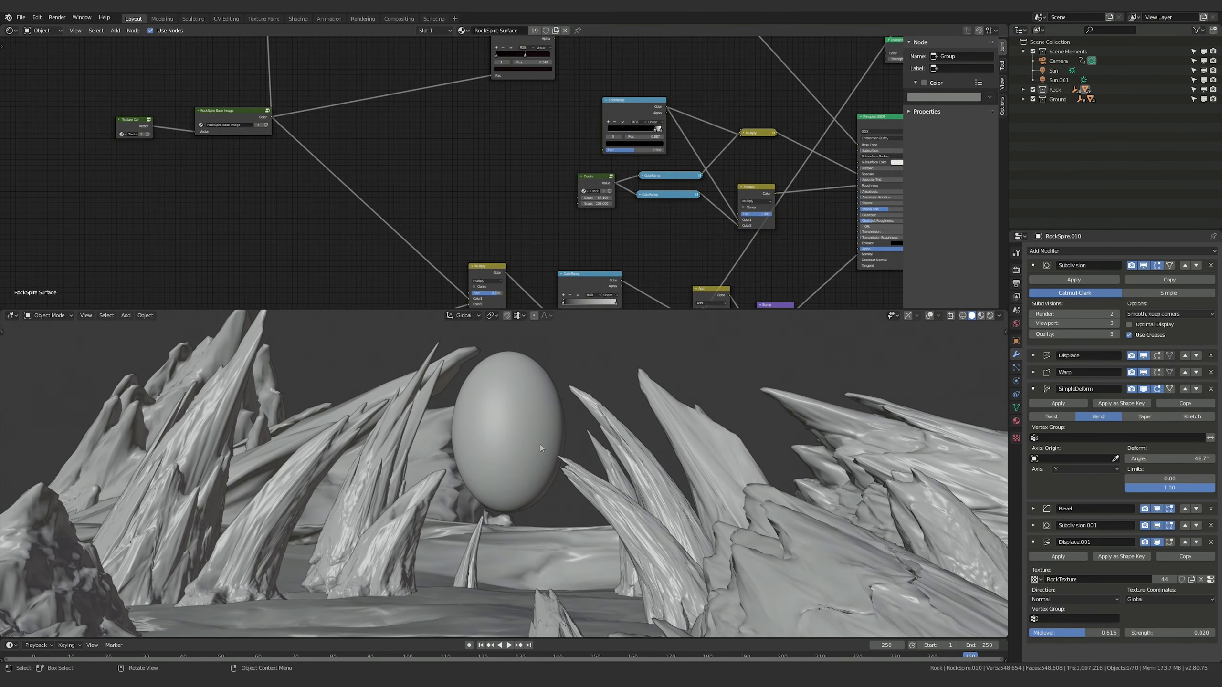
{"action": "key", "text": "KP_0"}
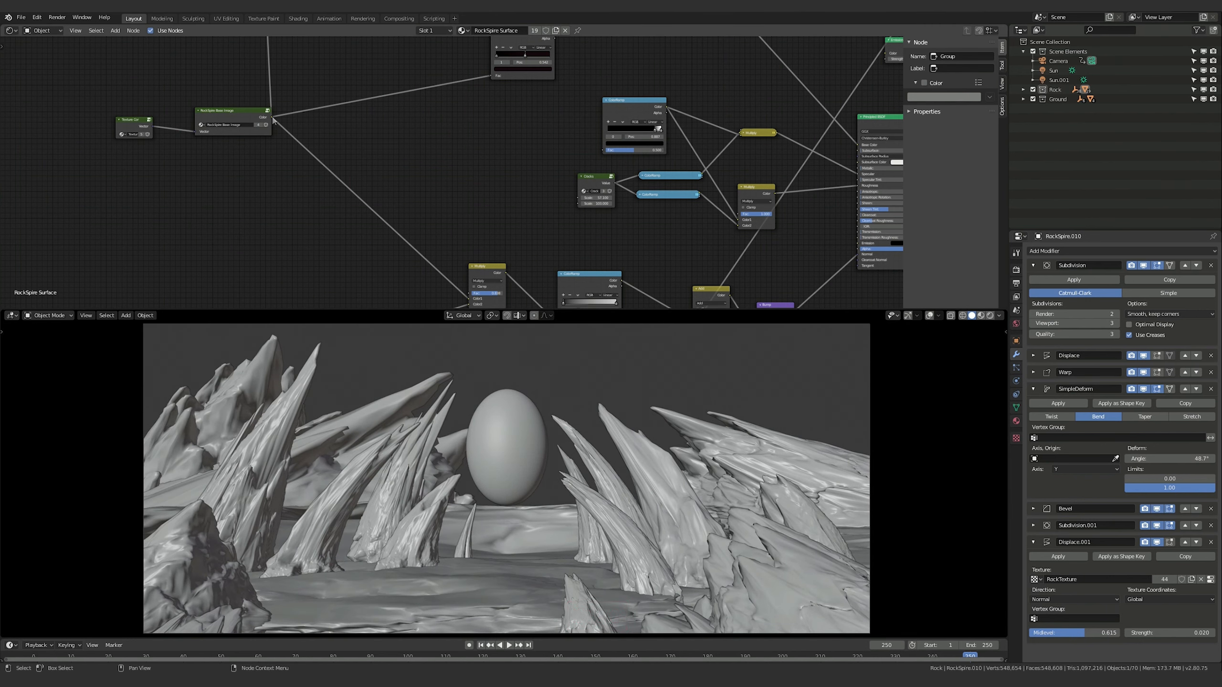
{"action": "left_click_drag", "start_coordinate": [272, 118], "coordinate": [603, 151]}
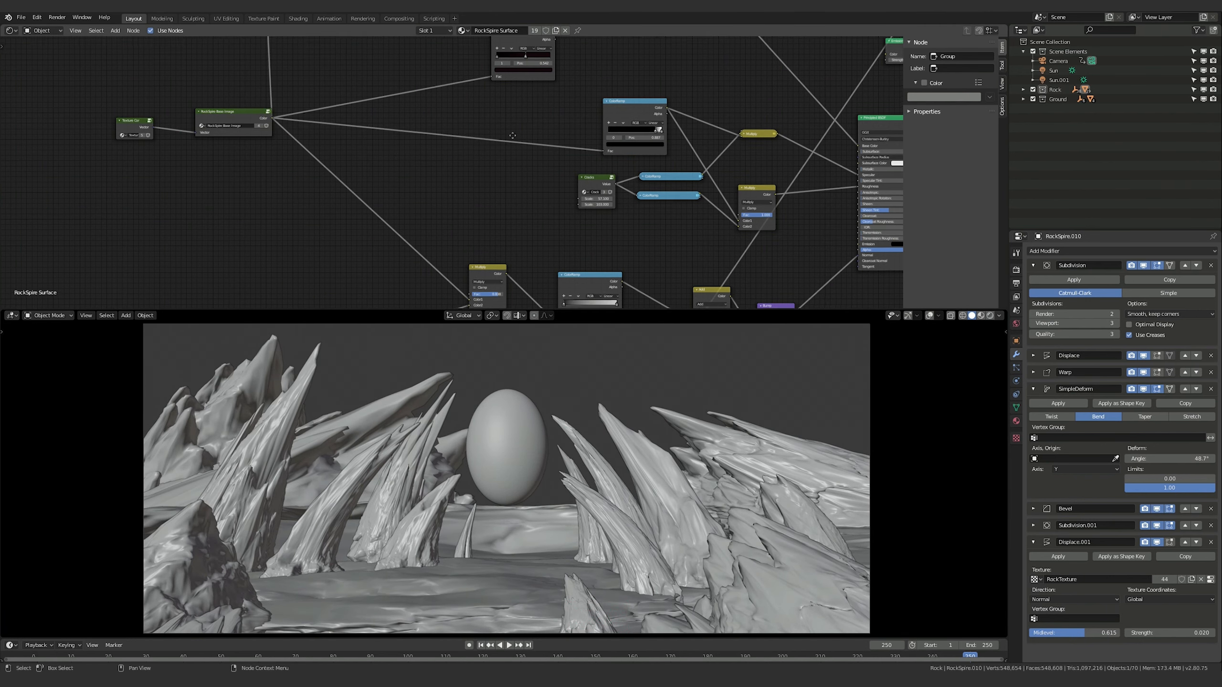
Expand the Rock collection and select the Ground object to show its Rock Ground material
{"action": "middle_click_drag", "start_coordinate": [512, 135], "coordinate": [531, 215]}
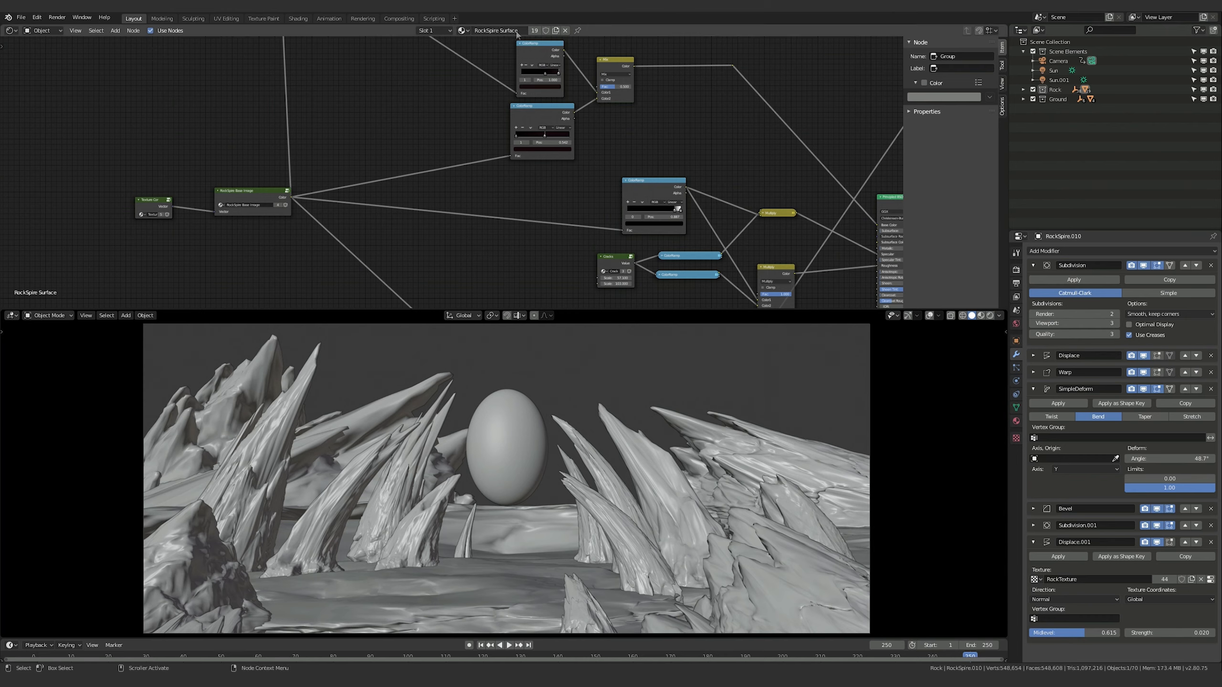
{"action": "left_click", "coordinate": [461, 31]}
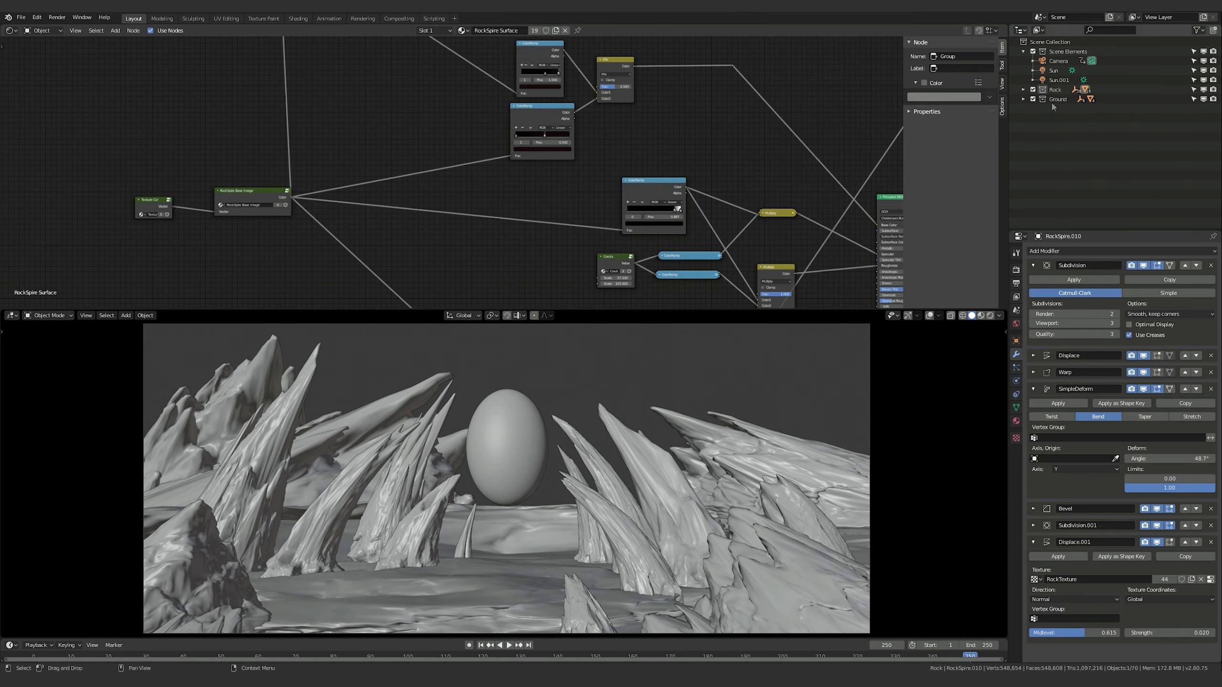
{"action": "left_click", "coordinate": [1023, 89]}
{"action": "scroll", "coordinate": [1074, 93], "scroll_direction": "down", "scroll_amount": 10}
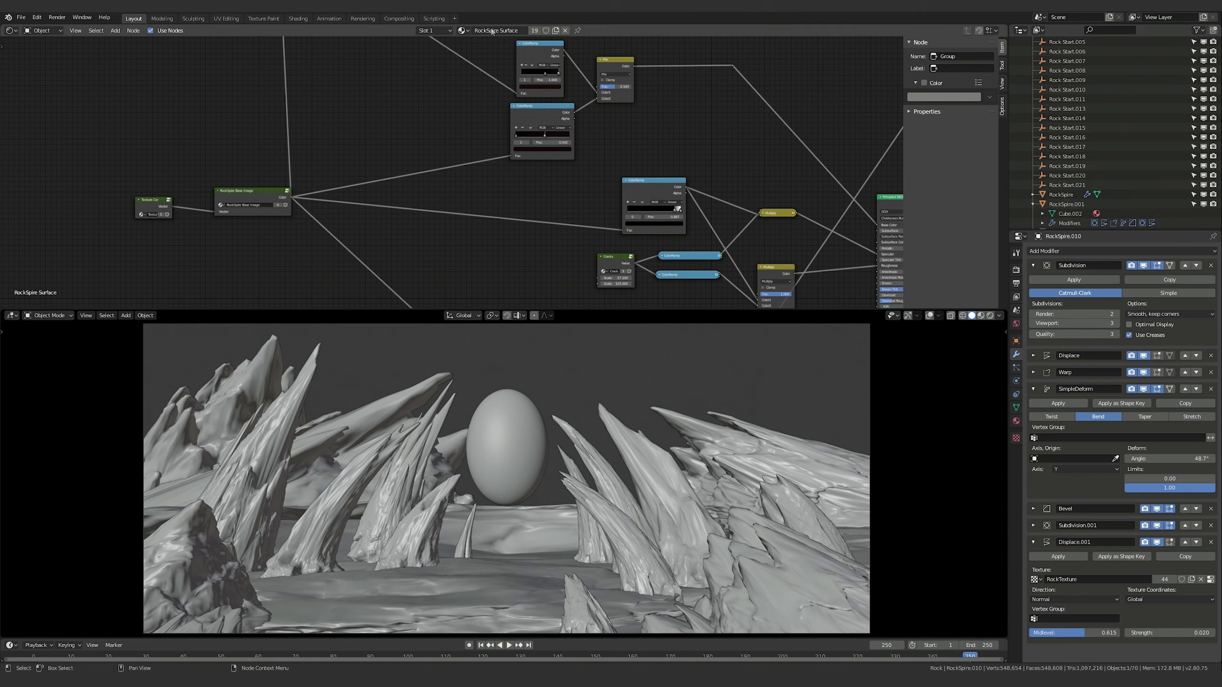
{"action": "left_click", "coordinate": [504, 583]}
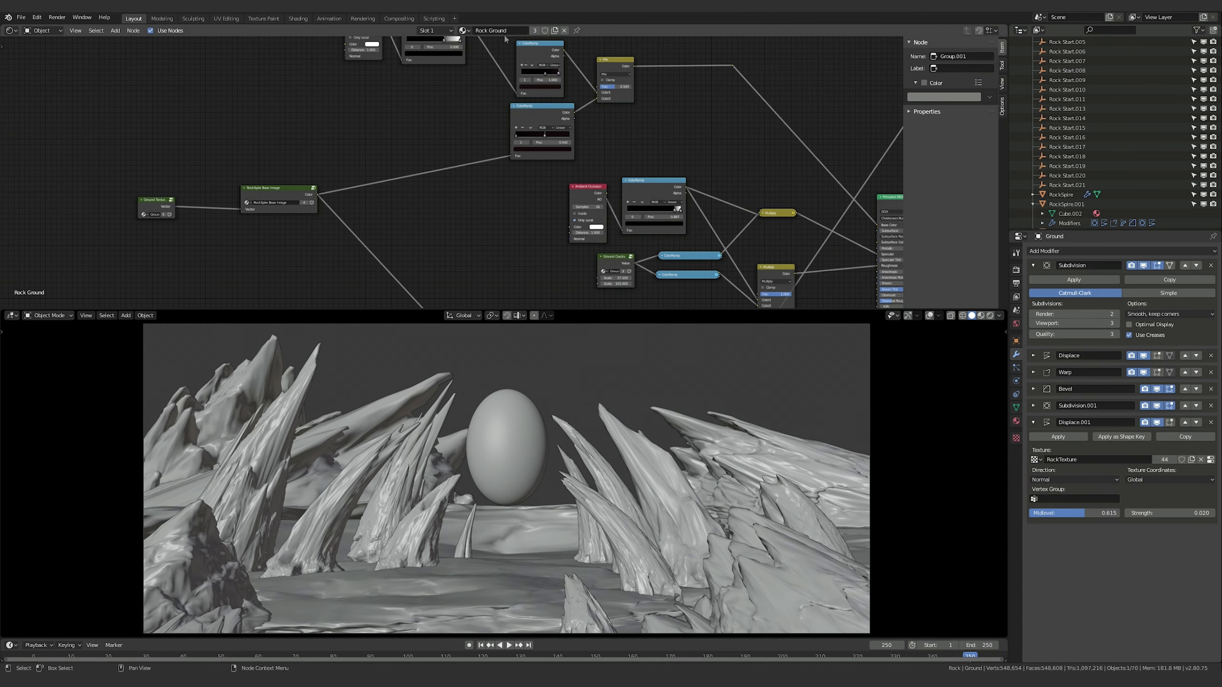
Delete both Ambient Occlusion nodes from the Rock Ground material
{"action": "middle_click_drag", "start_coordinate": [372, 142], "coordinate": [380, 231]}
{"action": "left_click", "coordinate": [373, 96]}
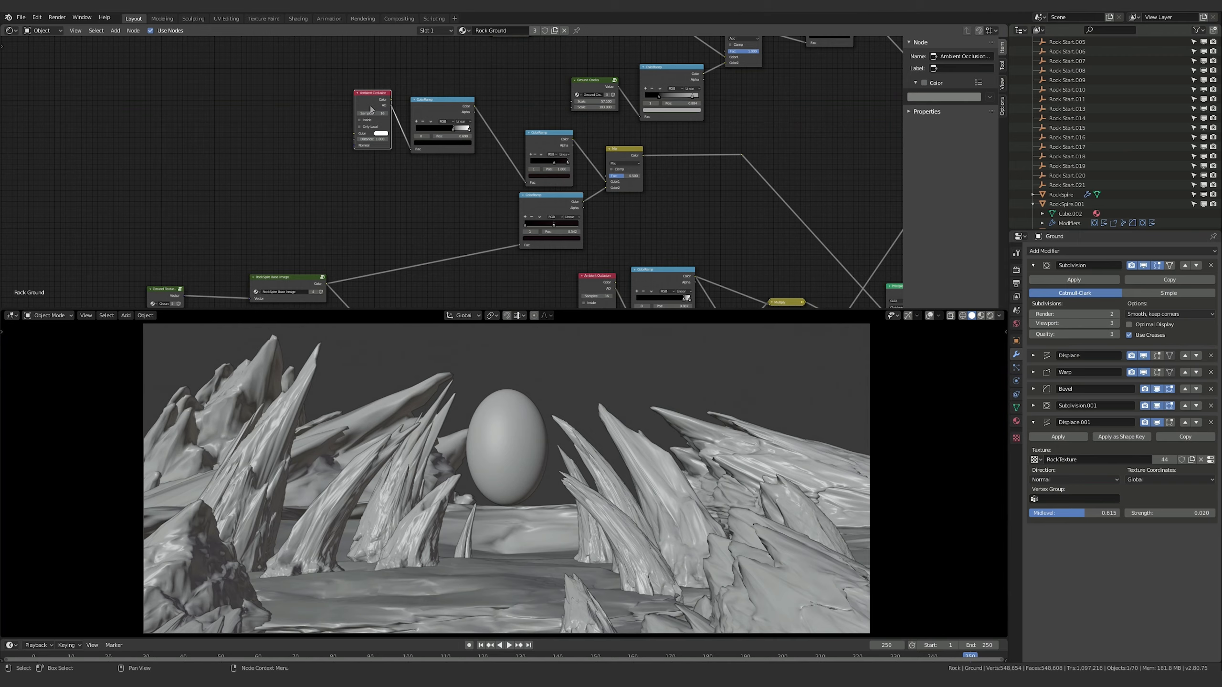
{"action": "key", "text": "x"}
{"action": "middle_click_drag", "start_coordinate": [388, 187], "coordinate": [261, 78]}
{"action": "left_click", "coordinate": [469, 168]}
{"action": "key", "text": "x"}
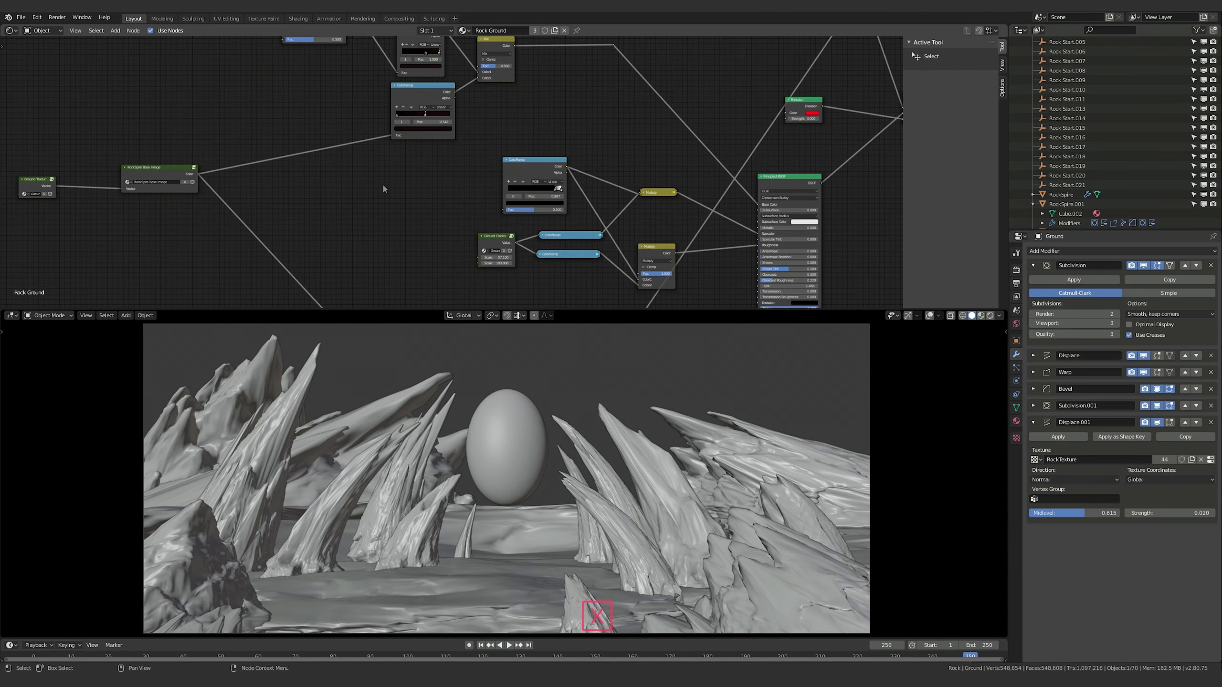
Connect the Rock Ground material's RockSpire Base Image Color output to the two ColorRamp nodes left without an input
{"action": "middle_click_drag", "start_coordinate": [212, 179], "coordinate": [237, 219]}
{"action": "left_click_drag", "start_coordinate": [224, 217], "coordinate": [309, 82]}
{"action": "middle_click_drag", "start_coordinate": [370, 251], "coordinate": [325, 151]}
{"action": "left_click_drag", "start_coordinate": [179, 114], "coordinate": [487, 153]}
{"action": "middle_click_drag", "start_coordinate": [540, 61], "coordinate": [532, 98]}
Switch the viewport to Rendered shading, collapse the Rock collection and hide the Sun and Sun.001 lights
{"action": "key", "text": "z"}
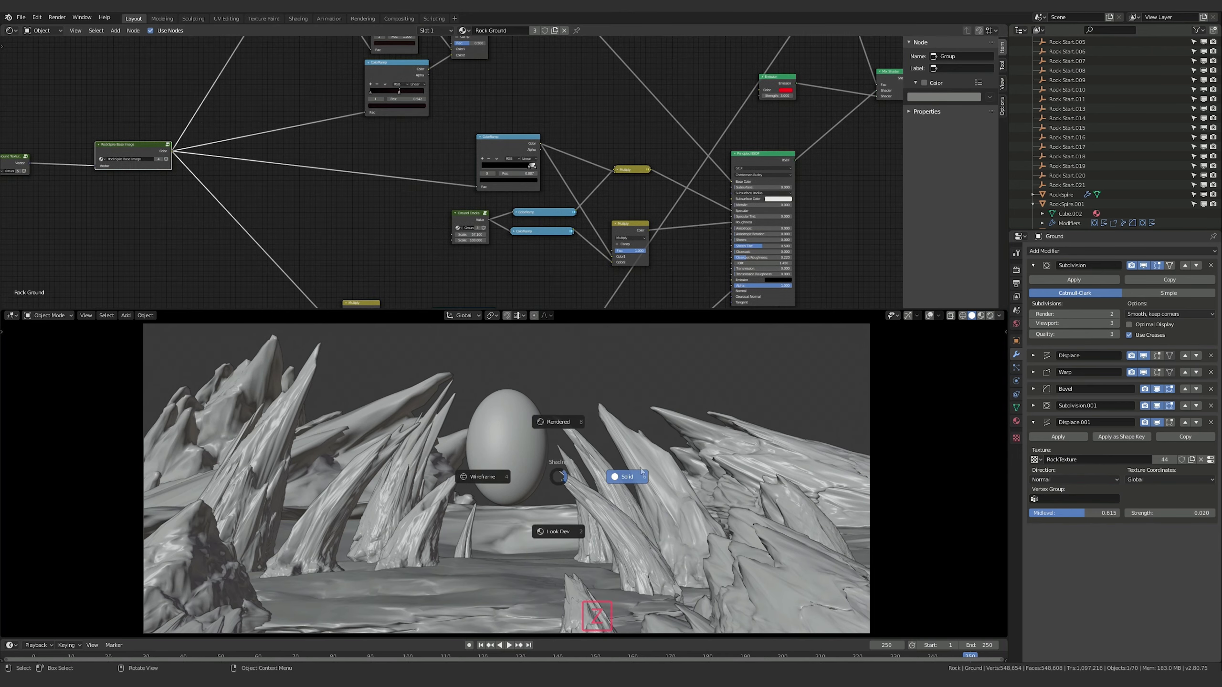
{"action": "left_click", "coordinate": [551, 425]}
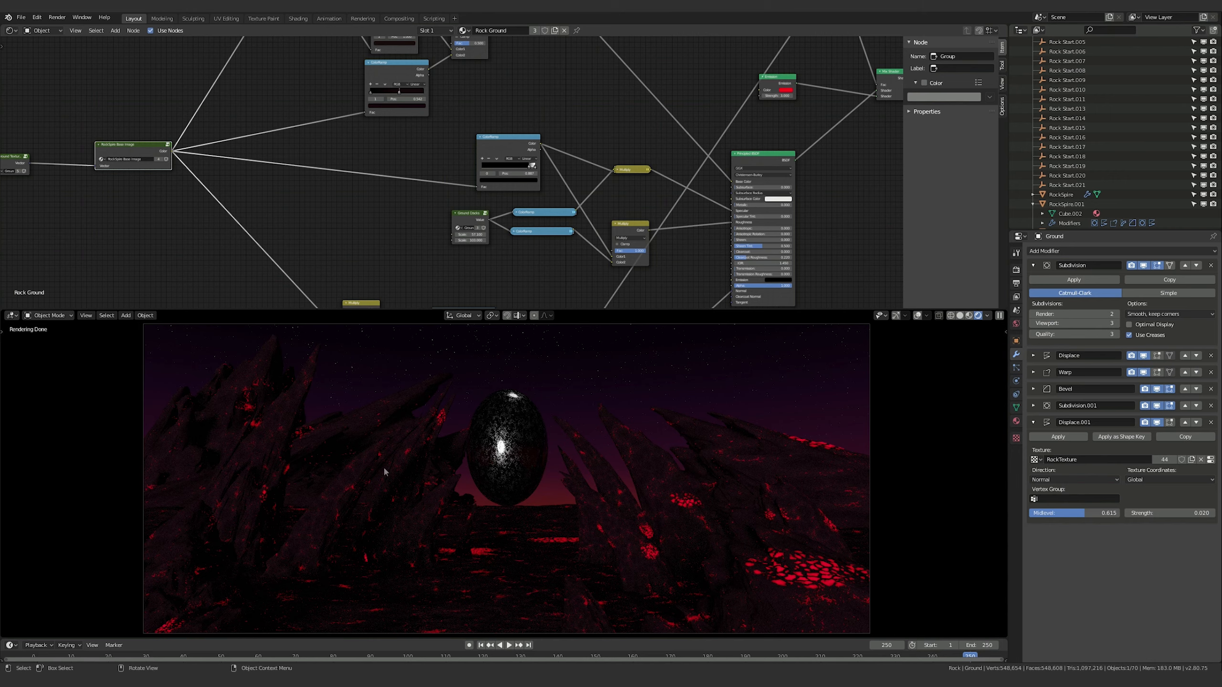
{"action": "scroll", "coordinate": [1138, 102], "scroll_direction": "up", "scroll_amount": 10}
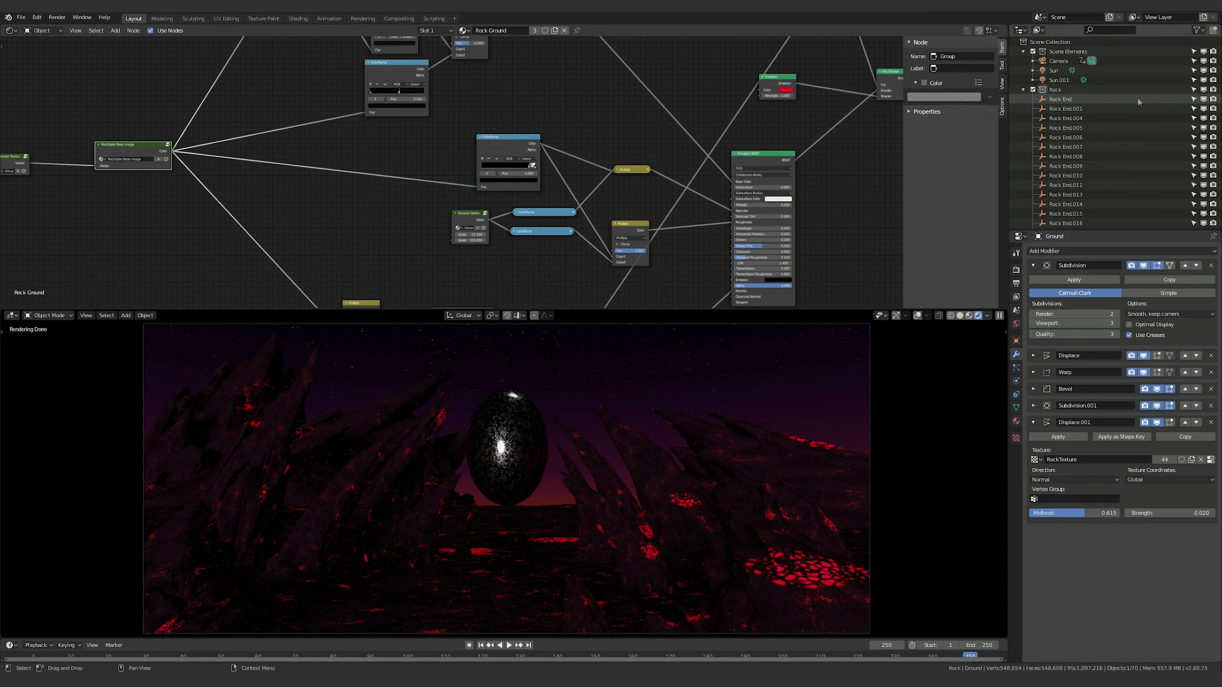
{"action": "left_click", "coordinate": [1023, 90]}
{"action": "left_click", "coordinate": [1053, 70]}
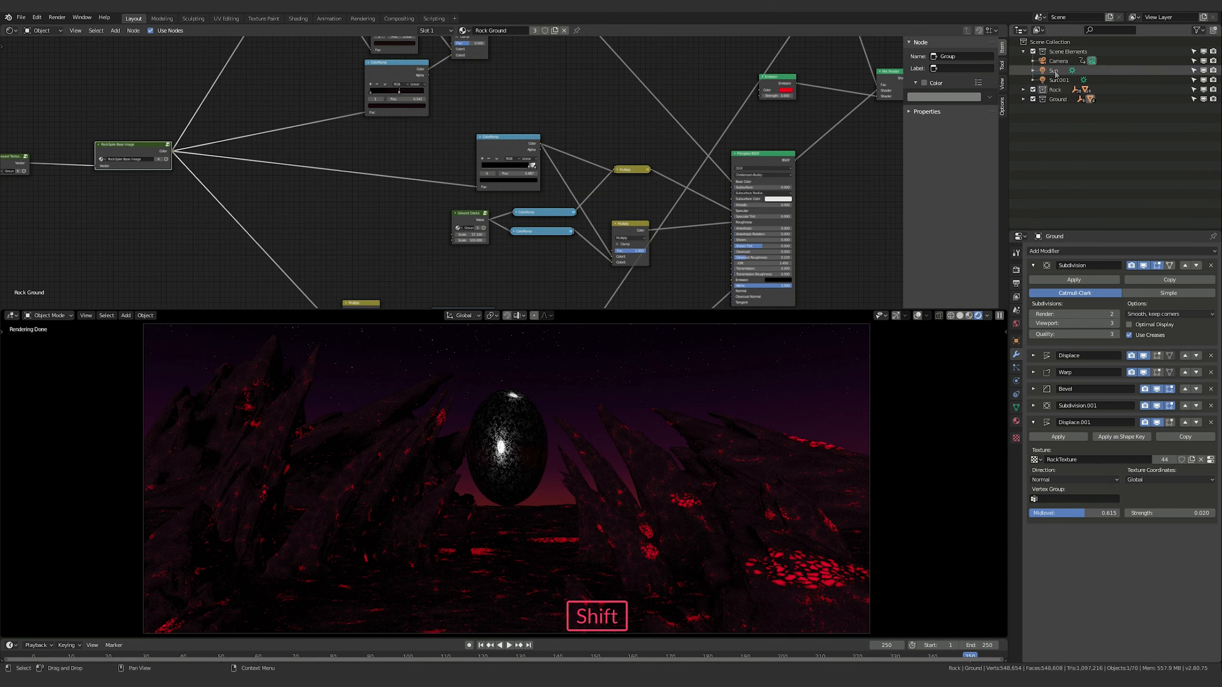
{"action": "left_click", "coordinate": [1054, 80], "text": "shift"}
{"action": "left_click", "coordinate": [1203, 80]}
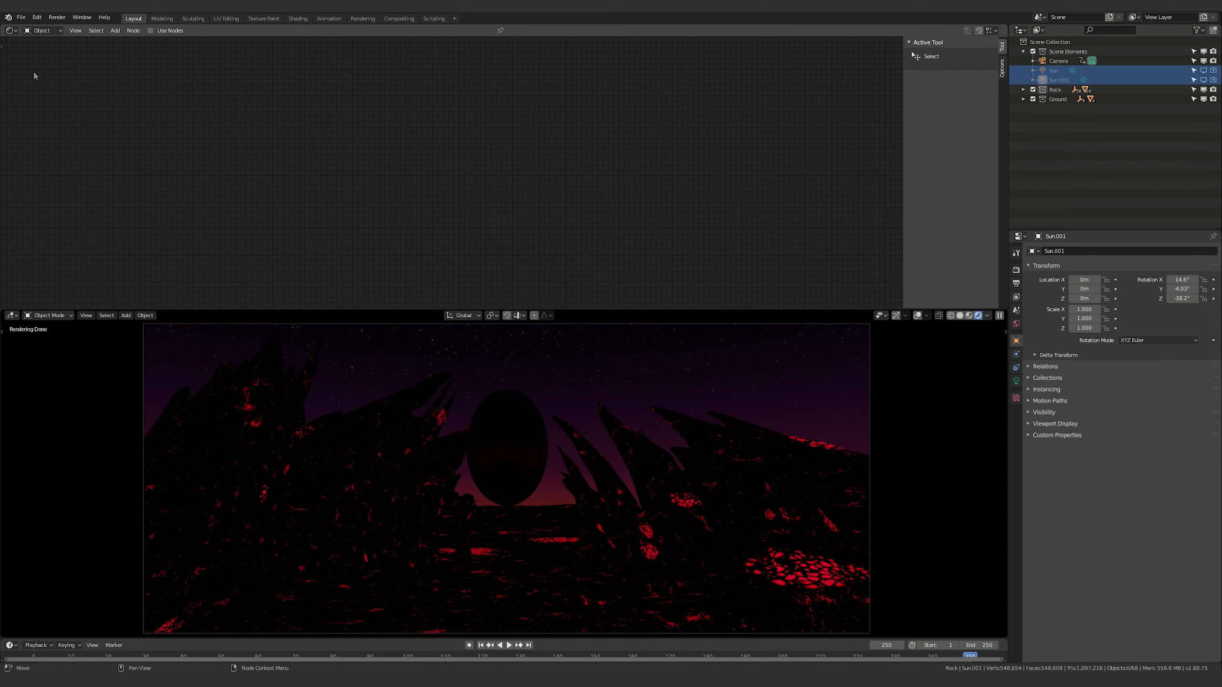
Switch the shader node editor from object materials to the World nodes
{"action": "left_click", "coordinate": [53, 31]}
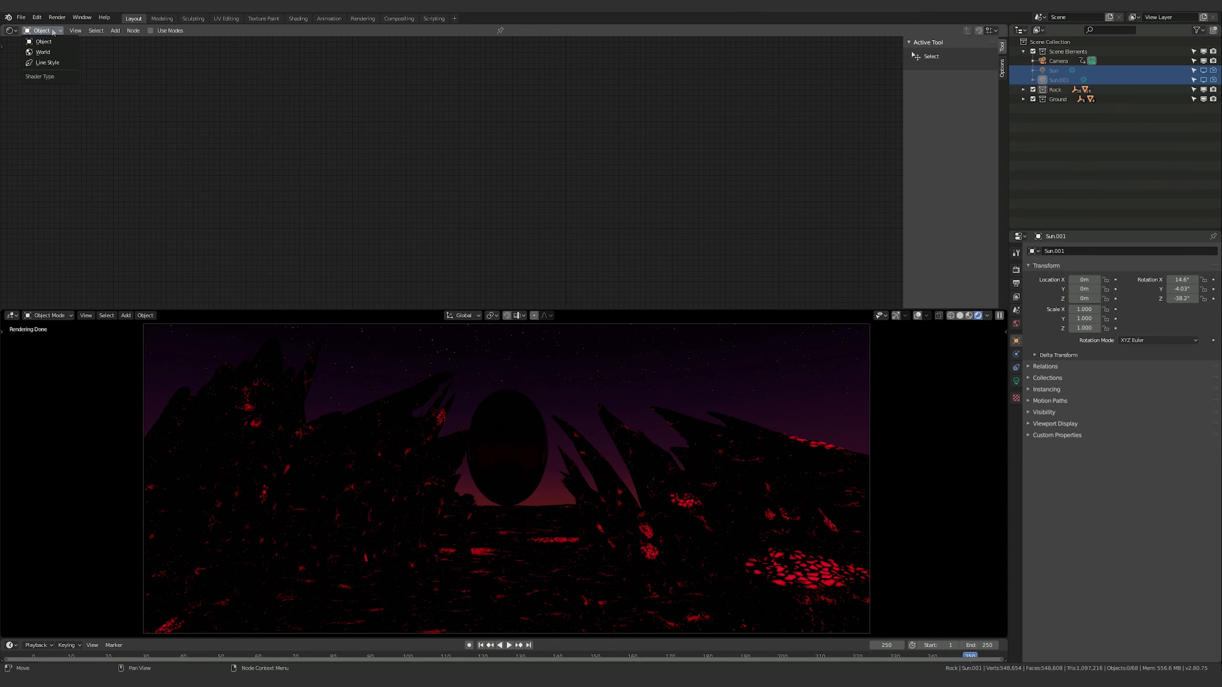
{"action": "left_click", "coordinate": [42, 52]}
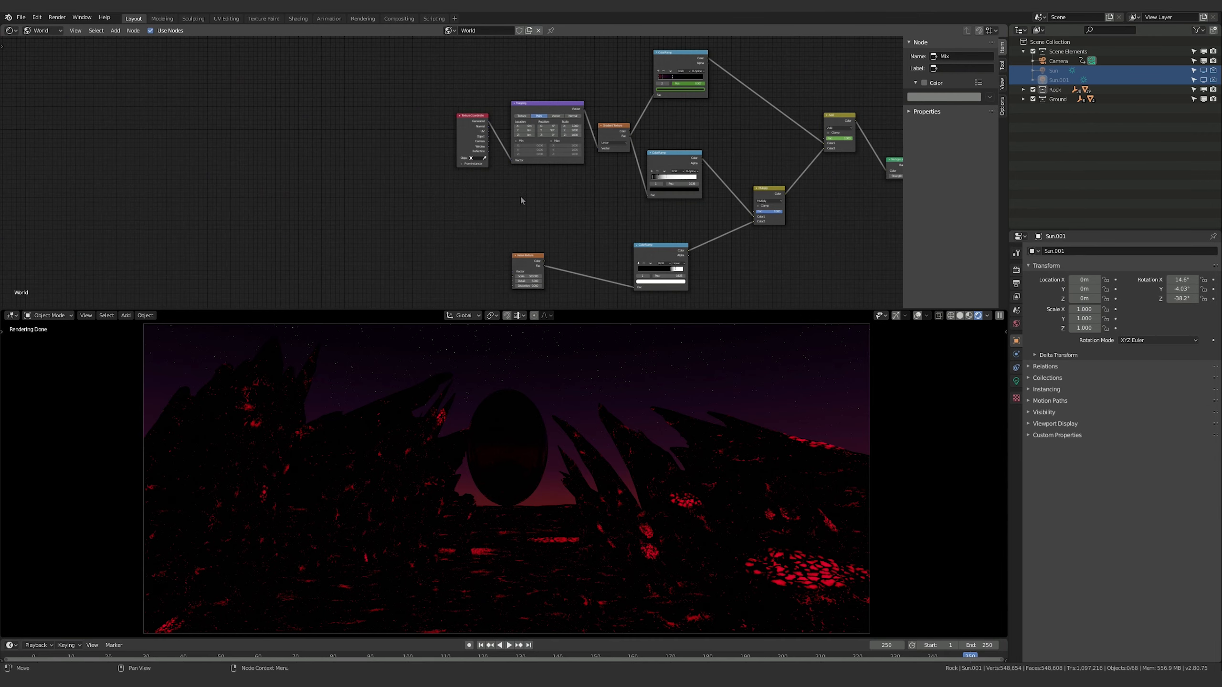
Examine the World node tree from the gradient ColorRamps through the Add mix to the Background and World Output nodes
{"action": "key", "text": "Home"}
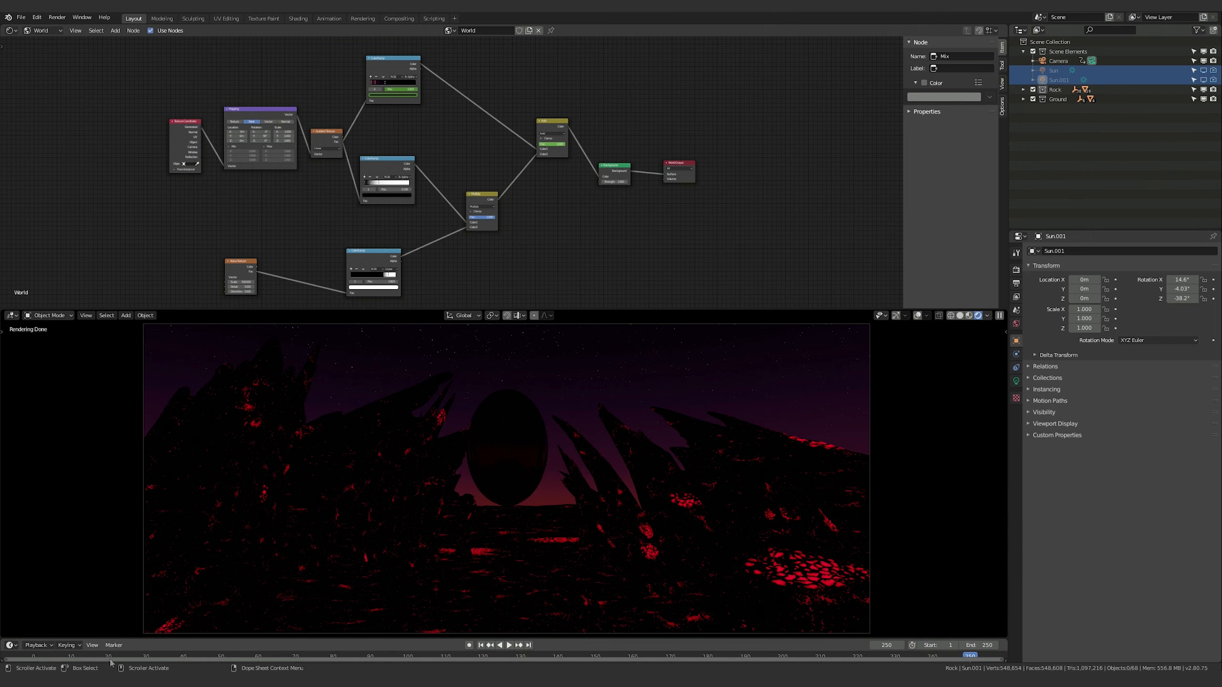
{"action": "middle_click_drag", "start_coordinate": [676, 191], "coordinate": [710, 225]}
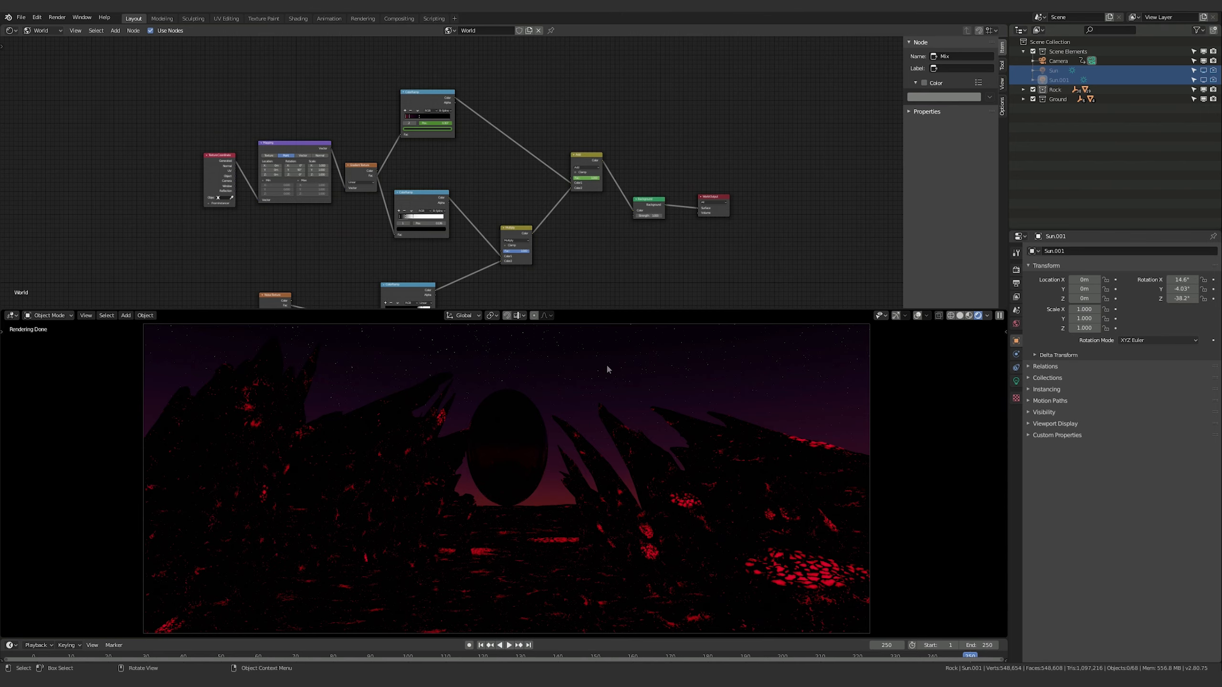
{"action": "middle_click_drag", "start_coordinate": [612, 130], "coordinate": [589, 156]}
{"action": "scroll", "coordinate": [589, 155], "scroll_direction": "up", "scroll_amount": 2}
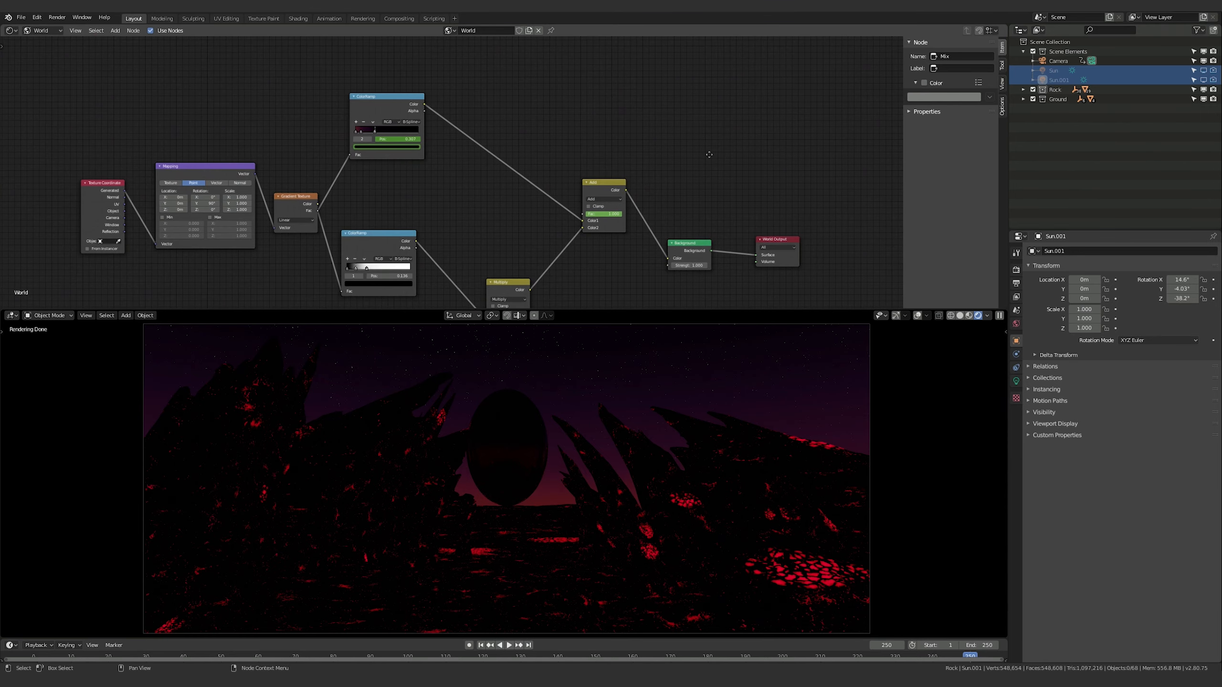
{"action": "middle_click_drag", "start_coordinate": [711, 155], "coordinate": [559, 148]}
{"action": "middle_click_drag", "start_coordinate": [624, 171], "coordinate": [632, 184]}
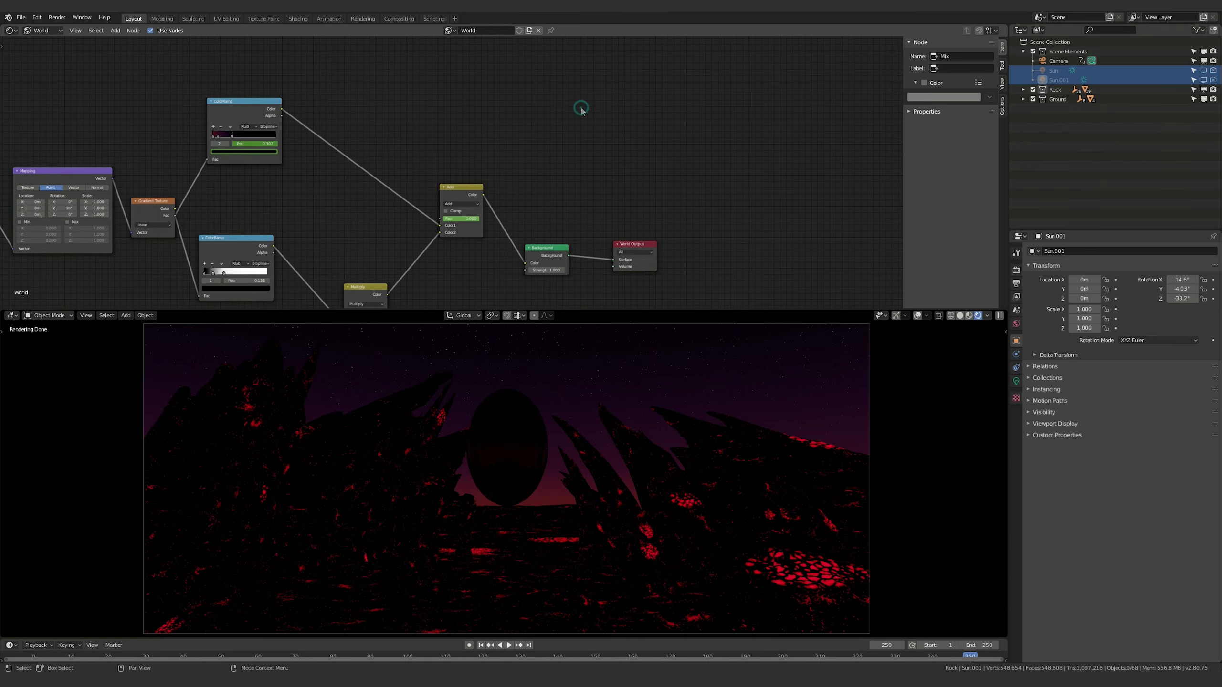
{"action": "middle_click_drag", "start_coordinate": [582, 109], "coordinate": [602, 142]}
{"action": "middle_click_drag", "start_coordinate": [530, 158], "coordinate": [557, 138]}
Move the Add mix node and the Background and World Output nodes apart to make room between them
{"action": "left_click", "coordinate": [510, 202]}
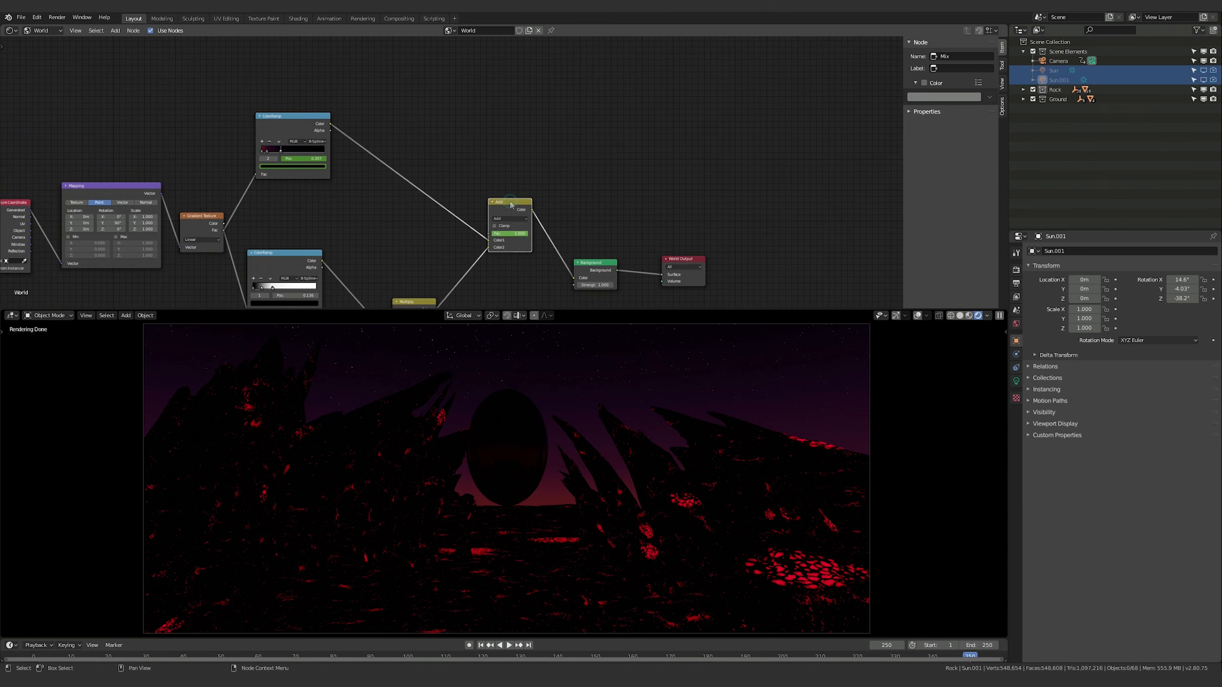
{"action": "left_click_drag", "start_coordinate": [510, 202], "coordinate": [432, 202]}
{"action": "middle_click_drag", "start_coordinate": [553, 231], "coordinate": [581, 232]}
{"action": "left_click_drag", "start_coordinate": [620, 264], "coordinate": [642, 261]}
{"action": "mouse_move", "coordinate": [722, 260]}
{"action": "left_mouse_down"}
{"action": "mouse_move", "coordinate": [744, 260]}
{"action": "mouse_move", "coordinate": [721, 260]}
{"action": "left_mouse_up"}
{"action": "left_click", "coordinate": [646, 261]}
{"action": "middle_click_drag", "start_coordinate": [557, 152], "coordinate": [596, 196]}
{"action": "key", "text": "shift+a"}
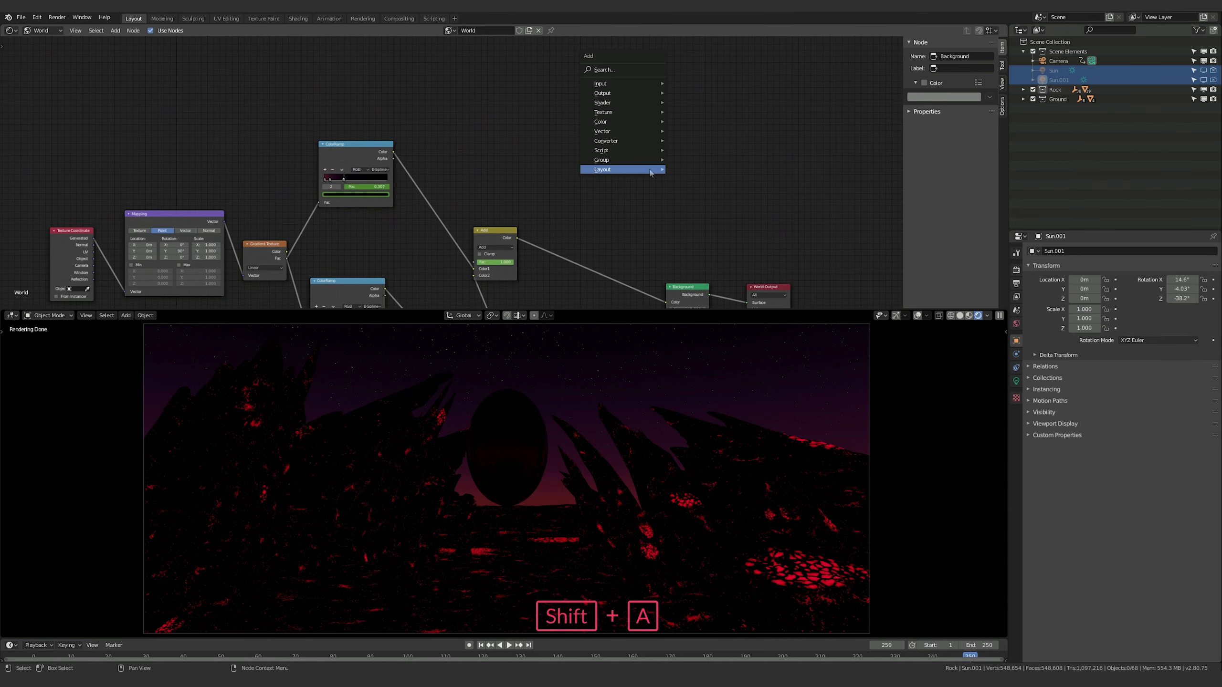
{"action": "mouse_move", "coordinate": [649, 172]}
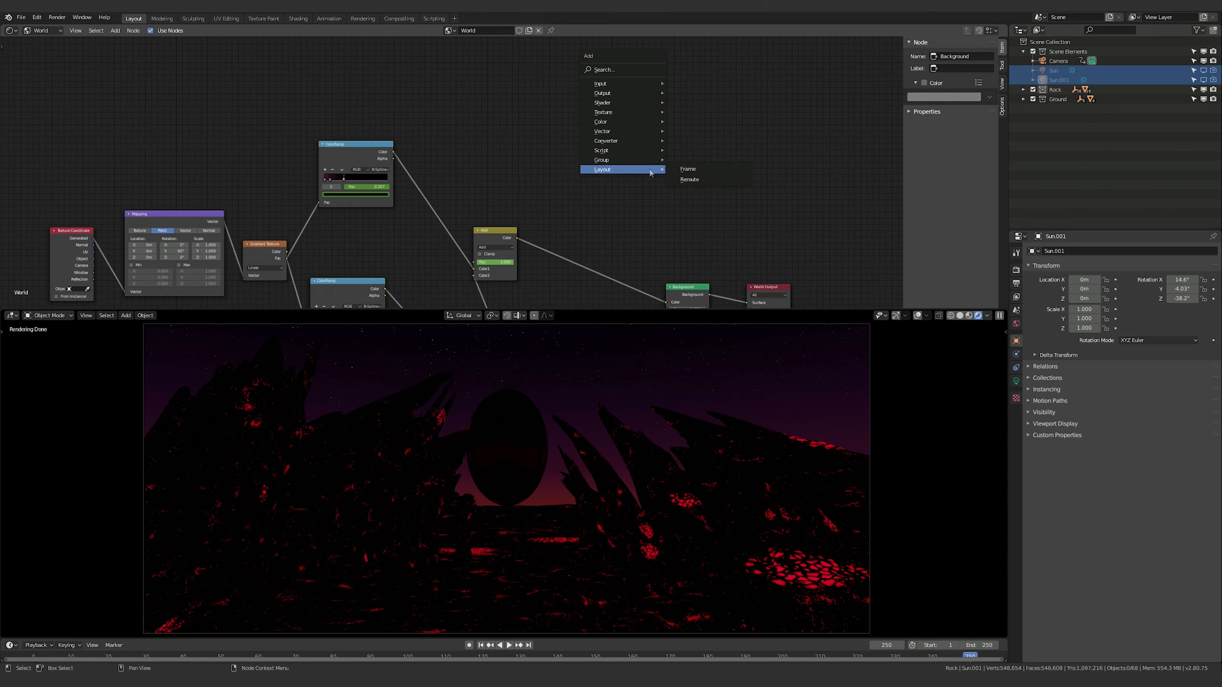
{"action": "key", "text": "Left"}
{"action": "key", "text": "i"}
{"action": "key", "text": "x"}
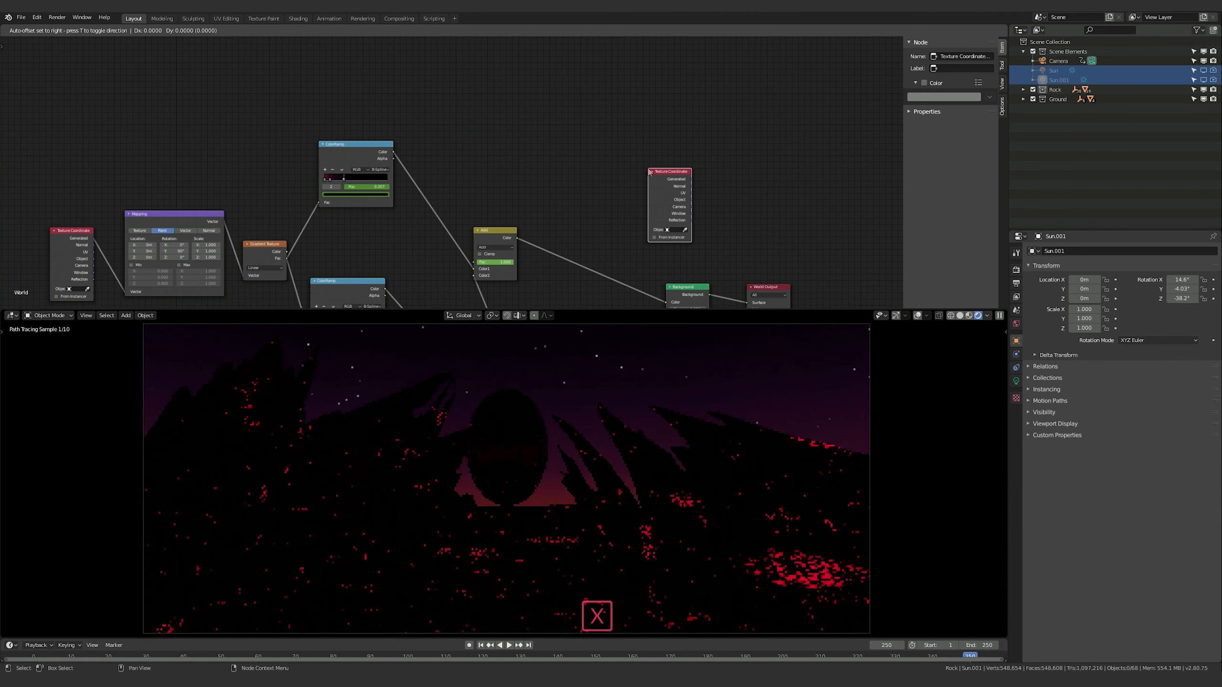
{"action": "left_click", "coordinate": [535, 128]}
{"action": "key", "text": "x"}
Add a MixRGB node in the empty area above the link between the Add mix and Background nodes
{"action": "key", "text": "shift+a"}
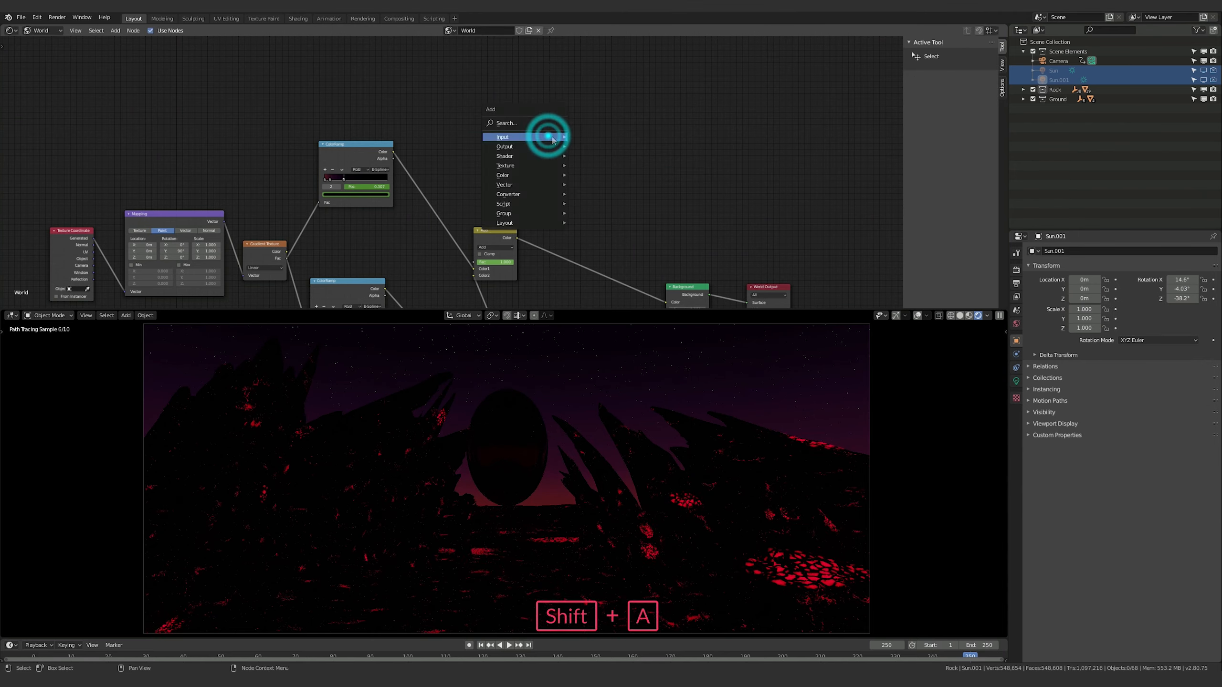
{"action": "left_click", "coordinate": [534, 122]}
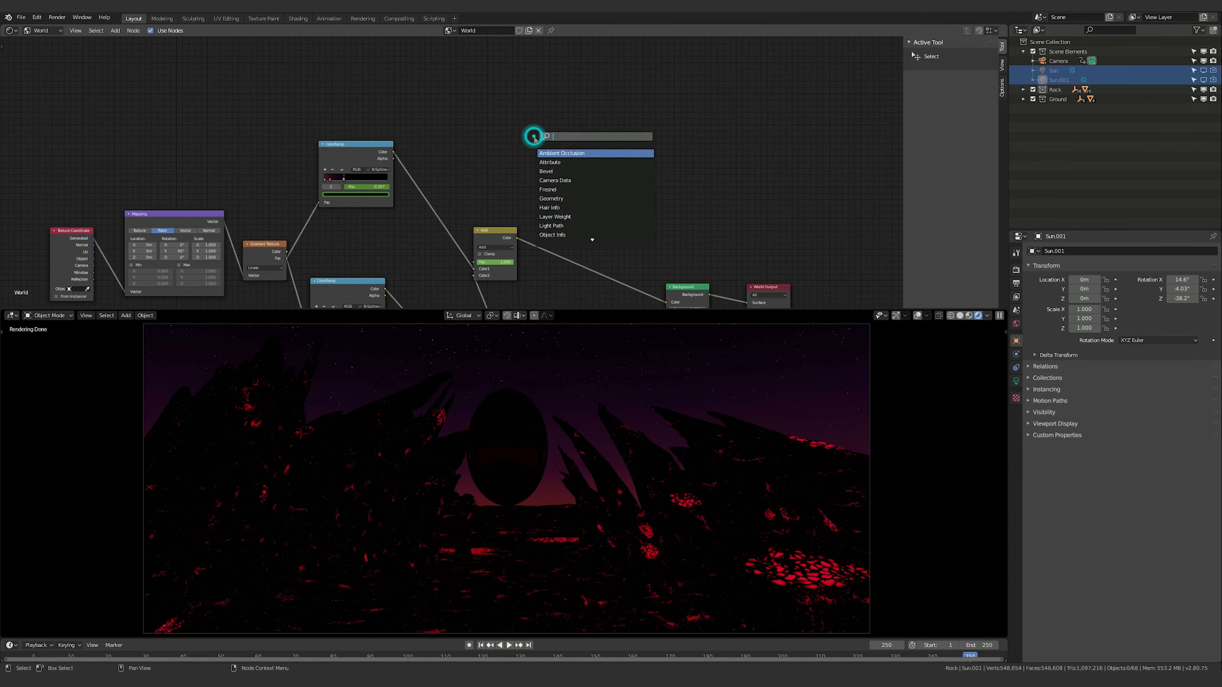
{"action": "type", "text": "mix"}
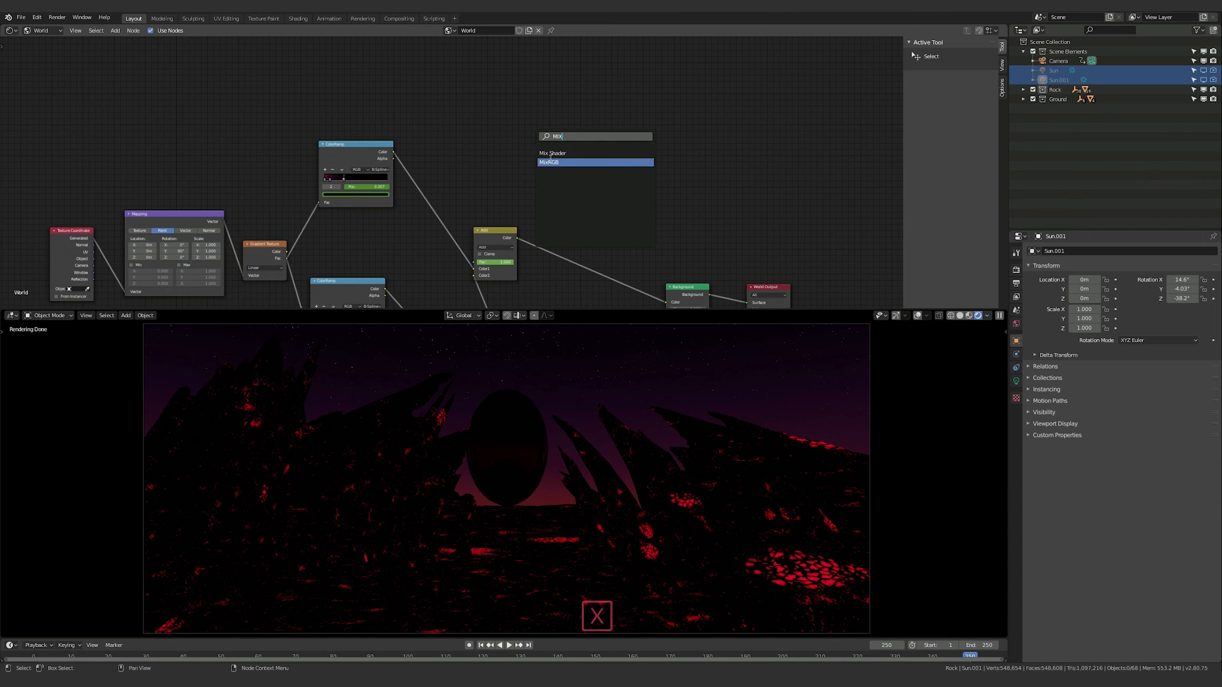
{"action": "key", "text": "Return"}
{"action": "left_click", "coordinate": [608, 130]}
Add an RGB Curves node above the Add mix node and move the new MixRGB node closer to it
{"action": "left_click", "coordinate": [460, 124]}
{"action": "key", "text": "shift+a"}
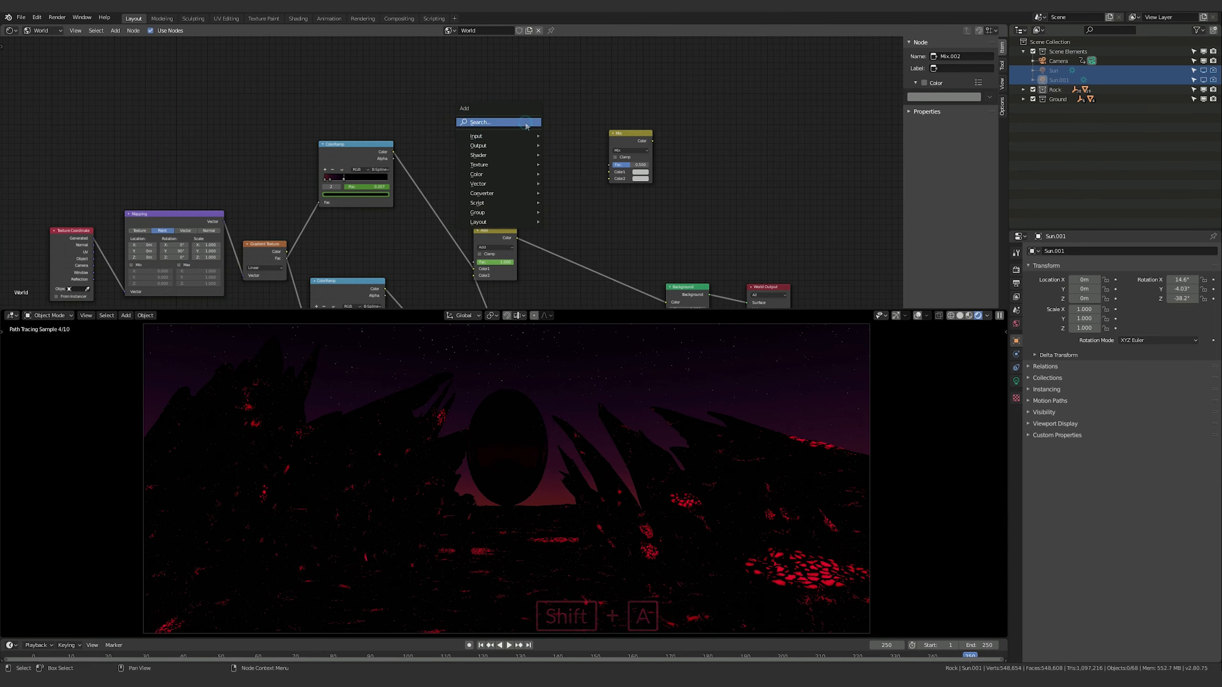
{"action": "left_click", "coordinate": [525, 123]}
{"action": "type", "text": "C"}
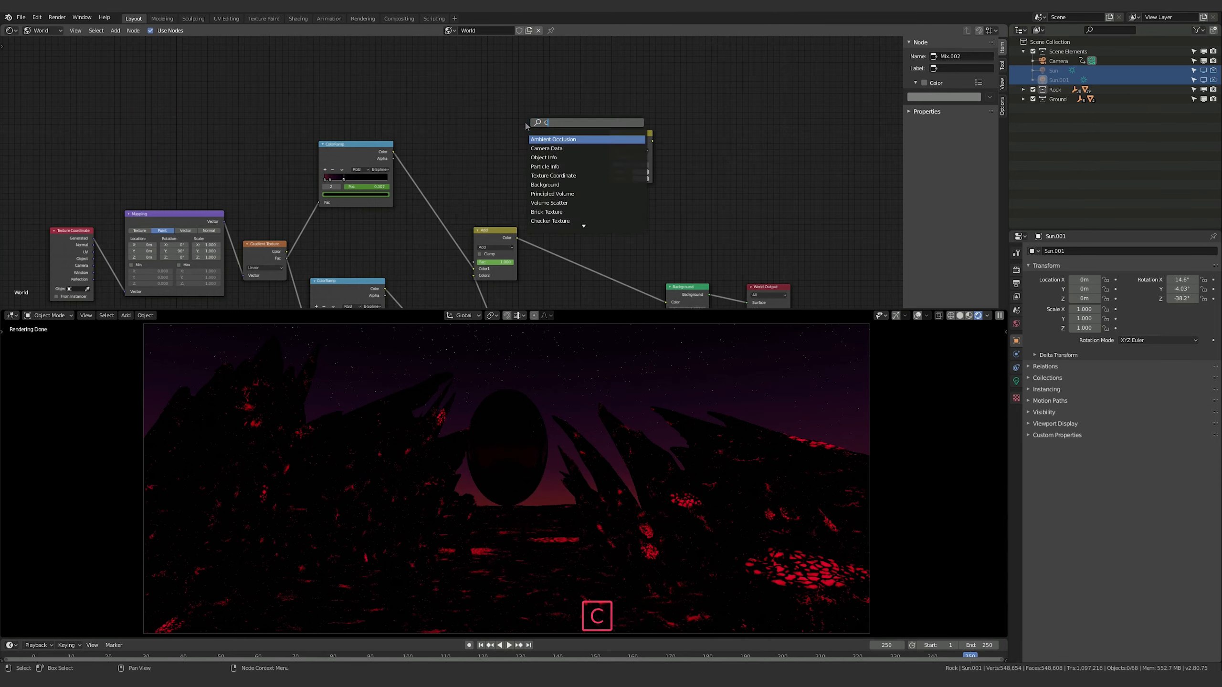
{"action": "type", "text": "URVE"}
{"action": "key", "text": "Return"}
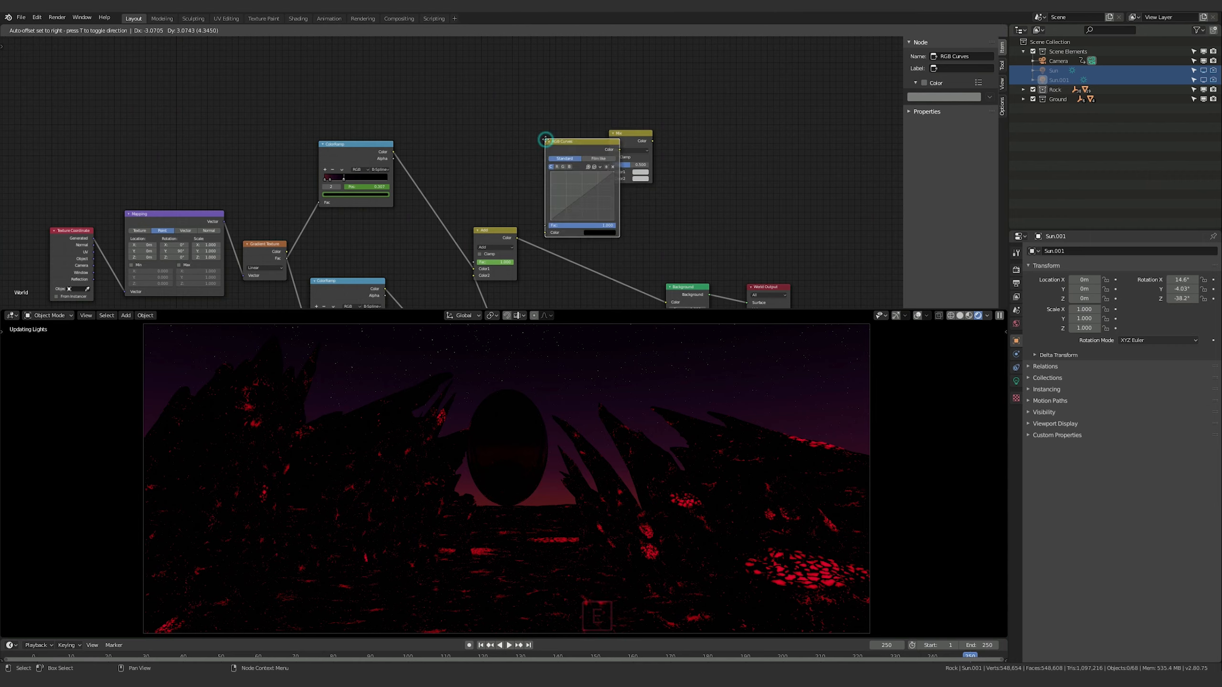
{"action": "left_click", "coordinate": [465, 62]}
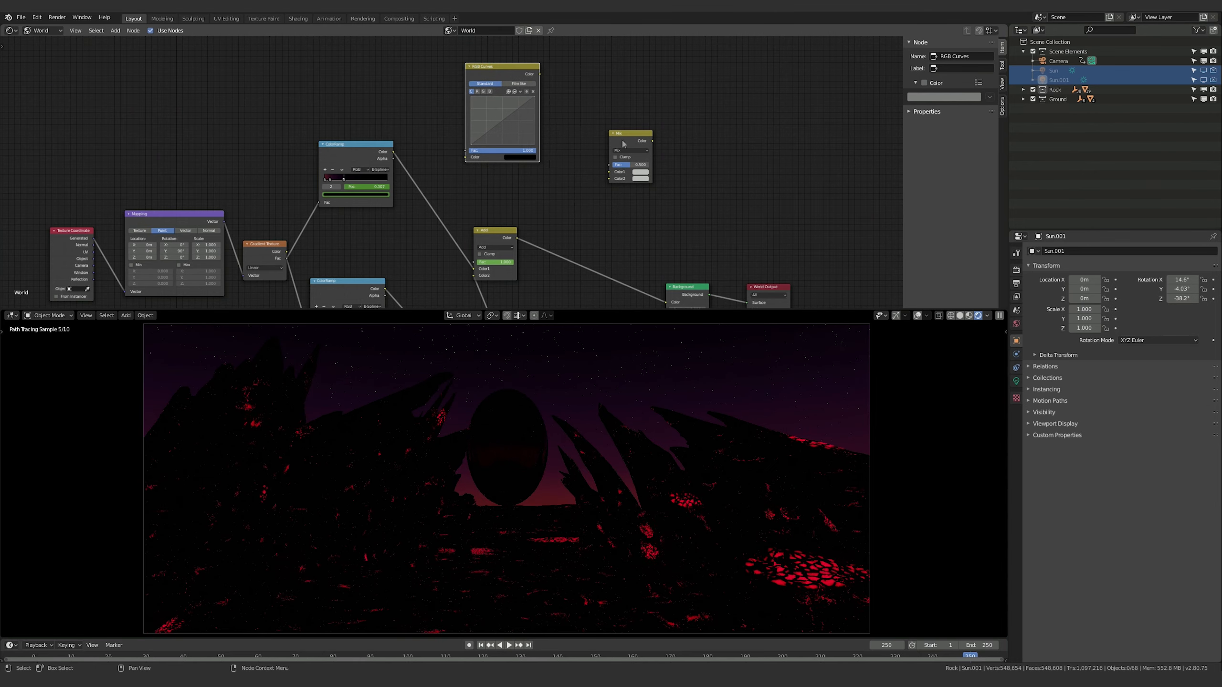
{"action": "left_click_drag", "start_coordinate": [624, 134], "coordinate": [592, 166]}
{"action": "left_click", "coordinate": [672, 158]}
Add an input node to the World node tree
{"action": "key", "text": "shift+a"}
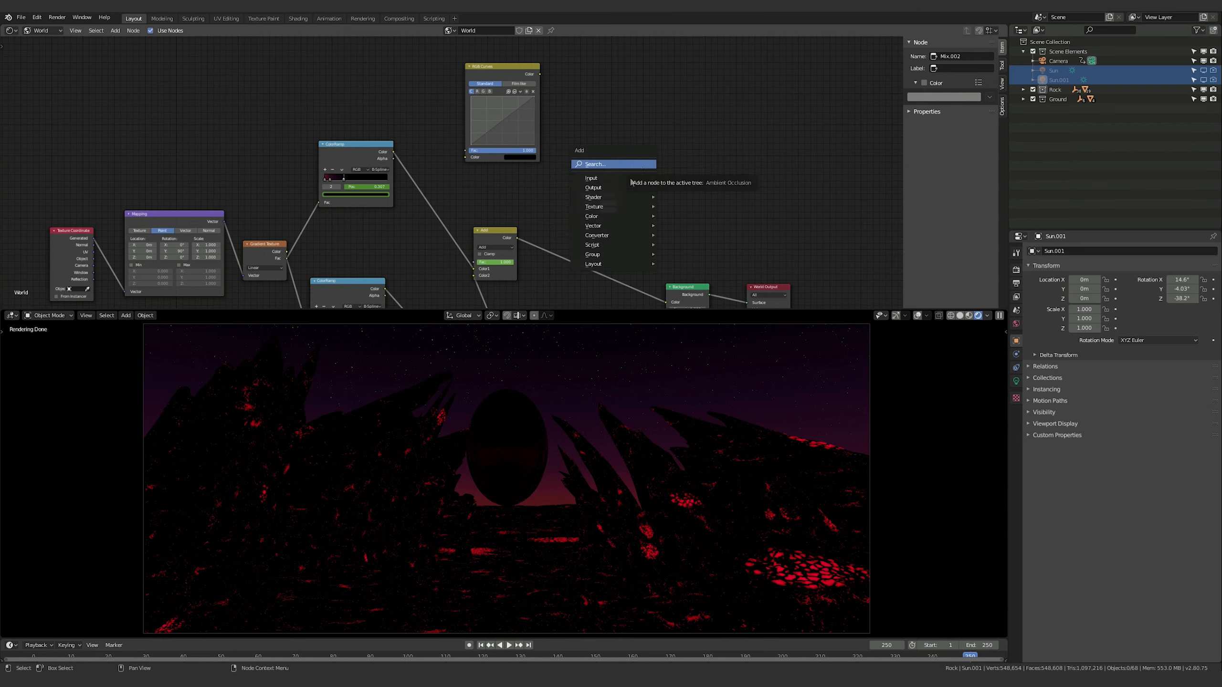
{"action": "mouse_move", "coordinate": [611, 240]}
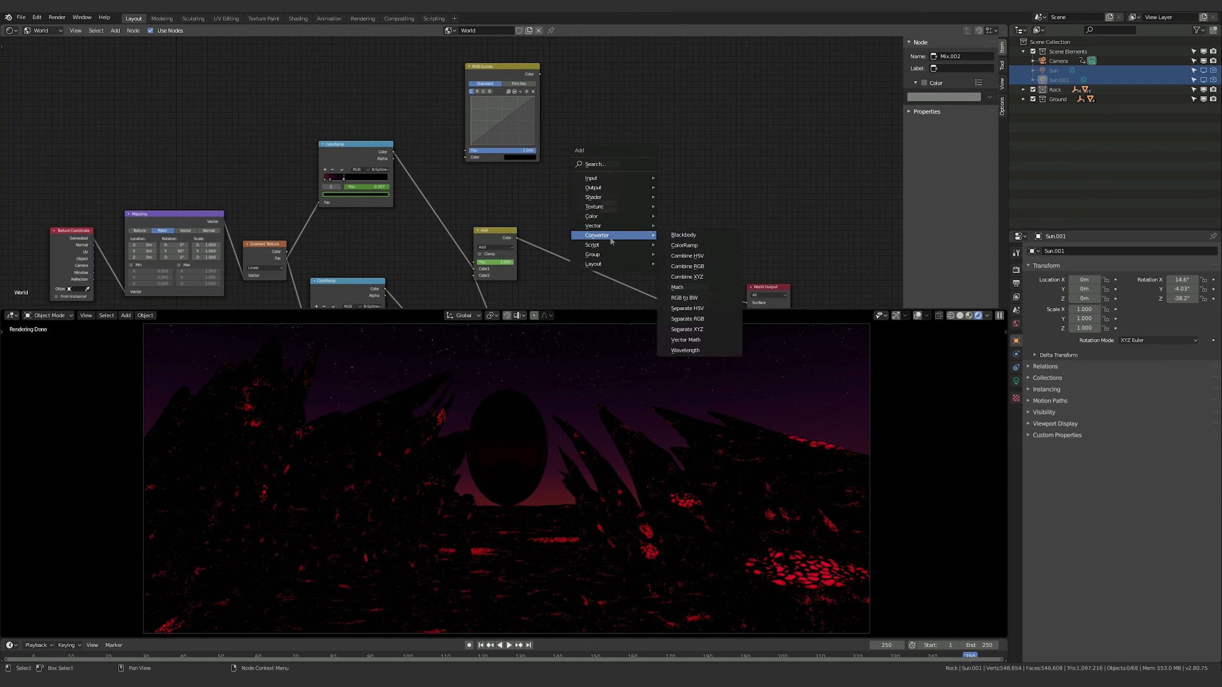
{"action": "mouse_move", "coordinate": [610, 181]}
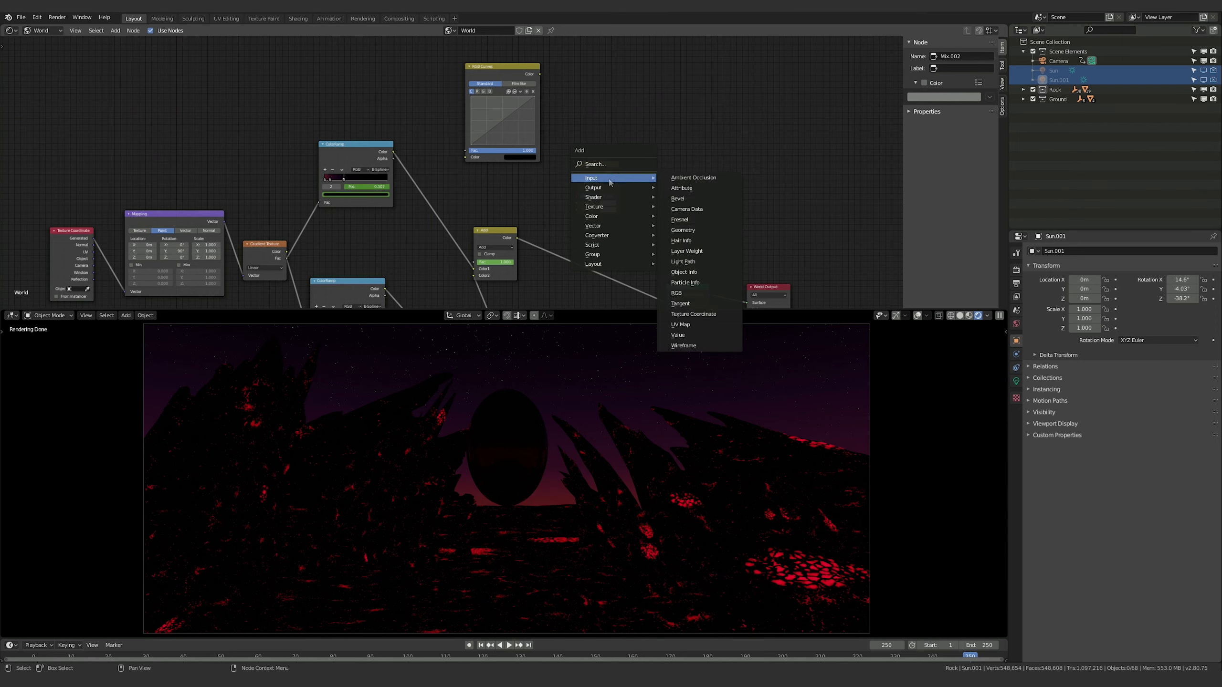
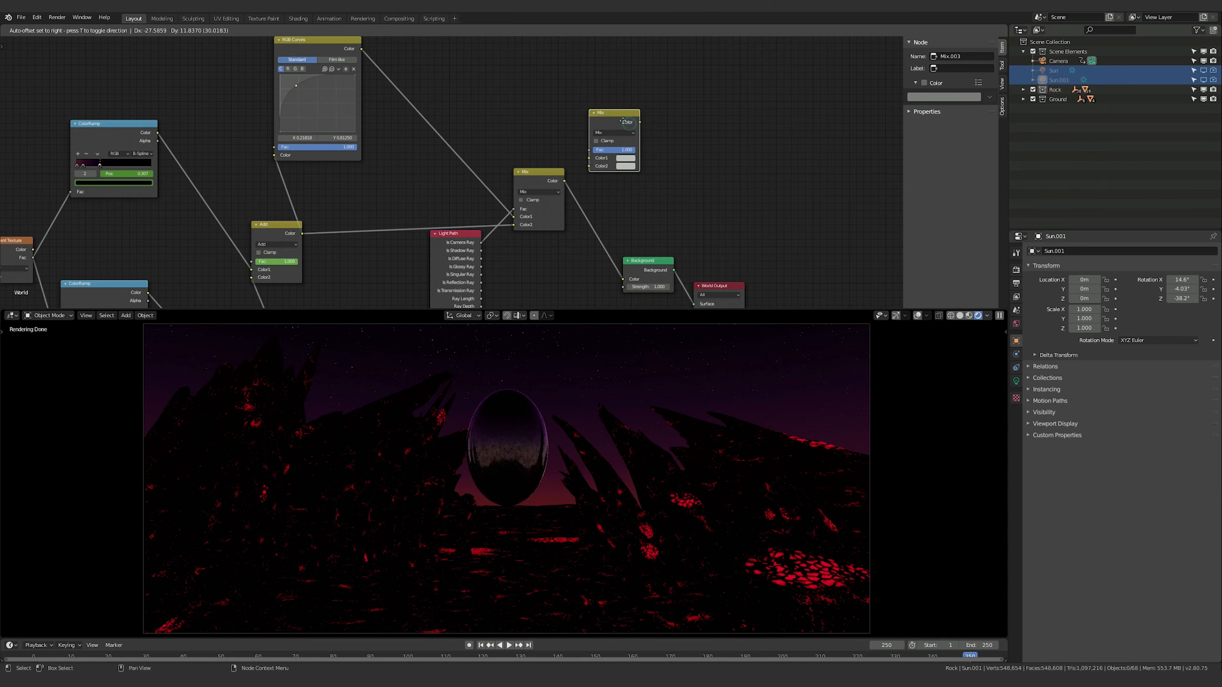
Insert the new Mix node into the link between RGB Curves and the Light Path Mix node, and reduce its factor to a partial blend
{"action": "middle_click_drag", "start_coordinate": [607, 119], "coordinate": [684, 128]}
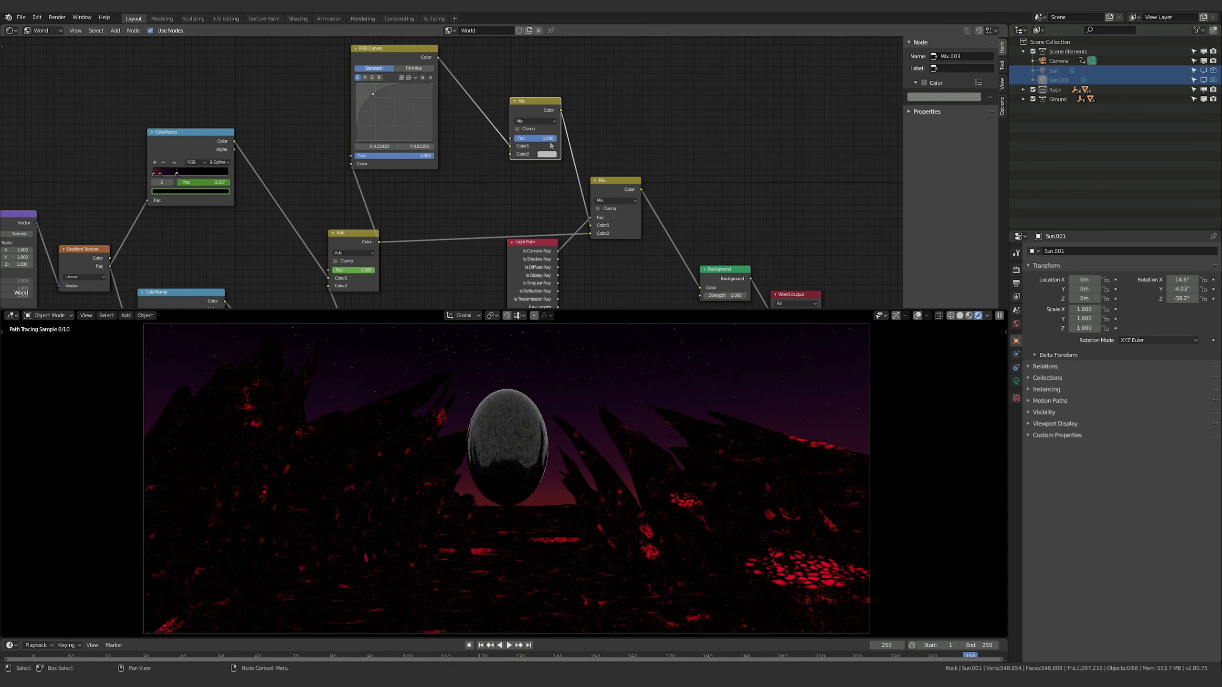
{"action": "mouse_move", "coordinate": [546, 138]}
{"action": "left_mouse_down", "text": "ctrl"}
{"action": "mouse_move", "coordinate": [526, 138]}
{"action": "mouse_move", "coordinate": [538, 139]}
{"action": "left_mouse_up", "text": "ctrl"}
{"action": "middle_click_drag", "start_coordinate": [631, 136], "coordinate": [582, 112]}
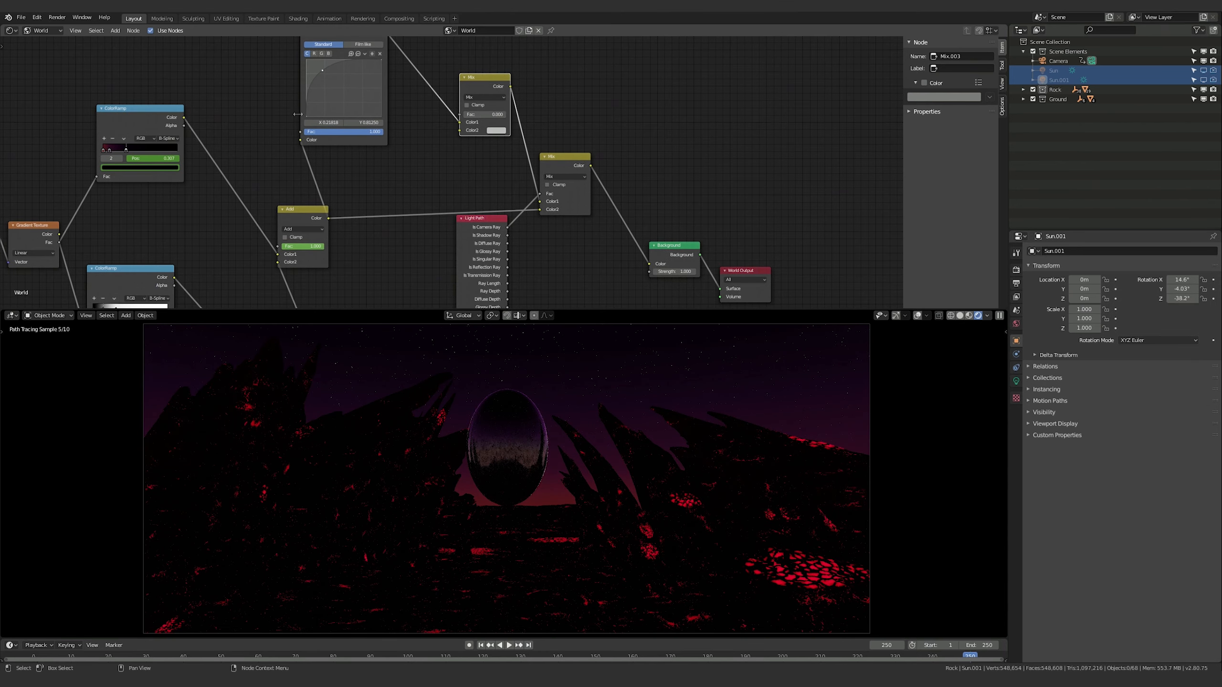
{"action": "left_click", "coordinate": [497, 130]}
{"action": "left_click", "coordinate": [497, 130]}
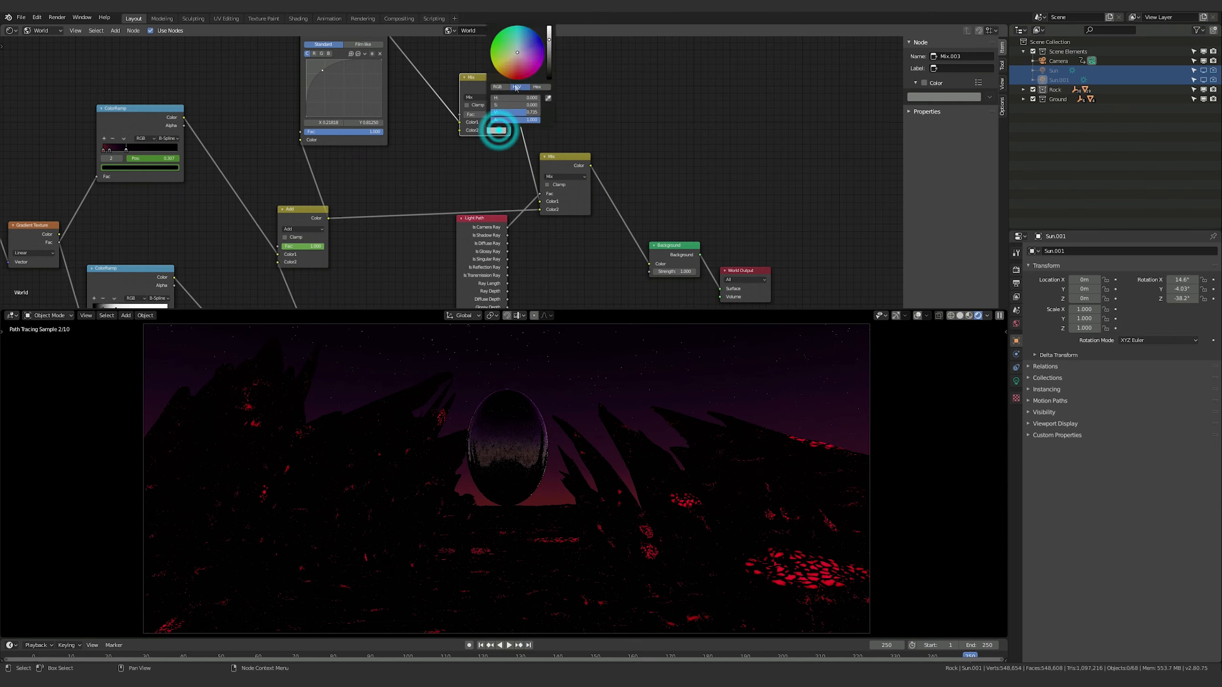
{"action": "left_click", "coordinate": [578, 62]}
{"action": "left_click_drag", "start_coordinate": [466, 115], "coordinate": [486, 117]}
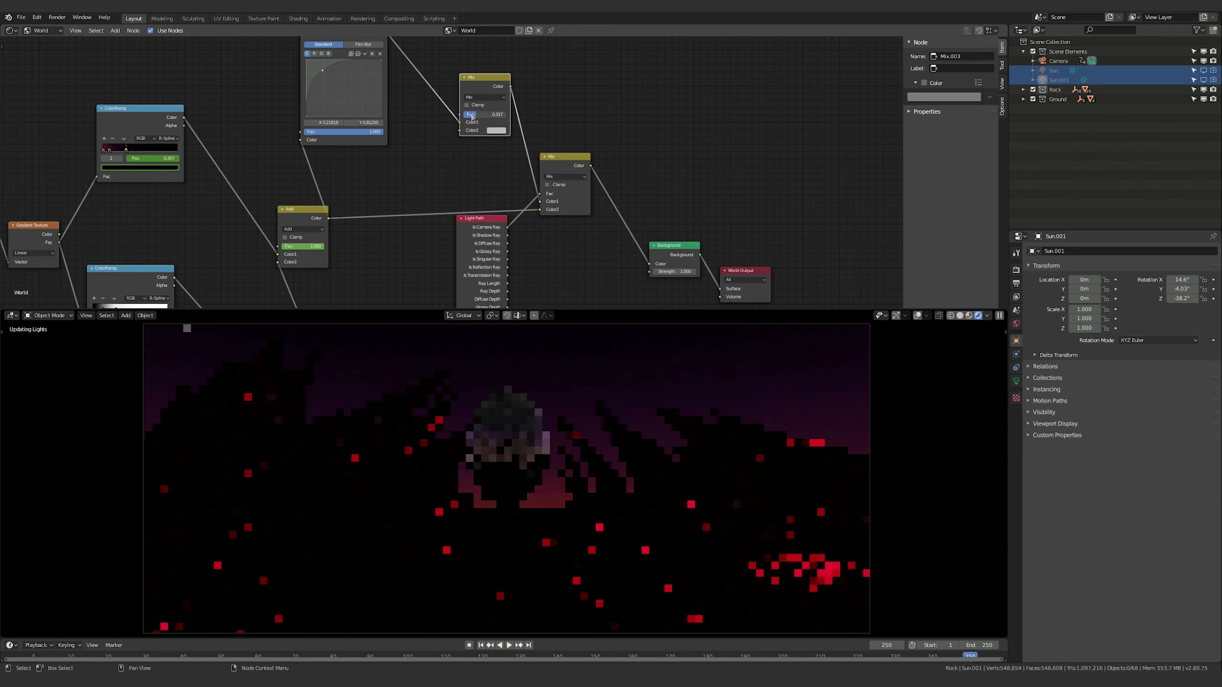
Tint the second color of the inserted Mix node a pale grayish blue
{"action": "left_click", "coordinate": [496, 131]}
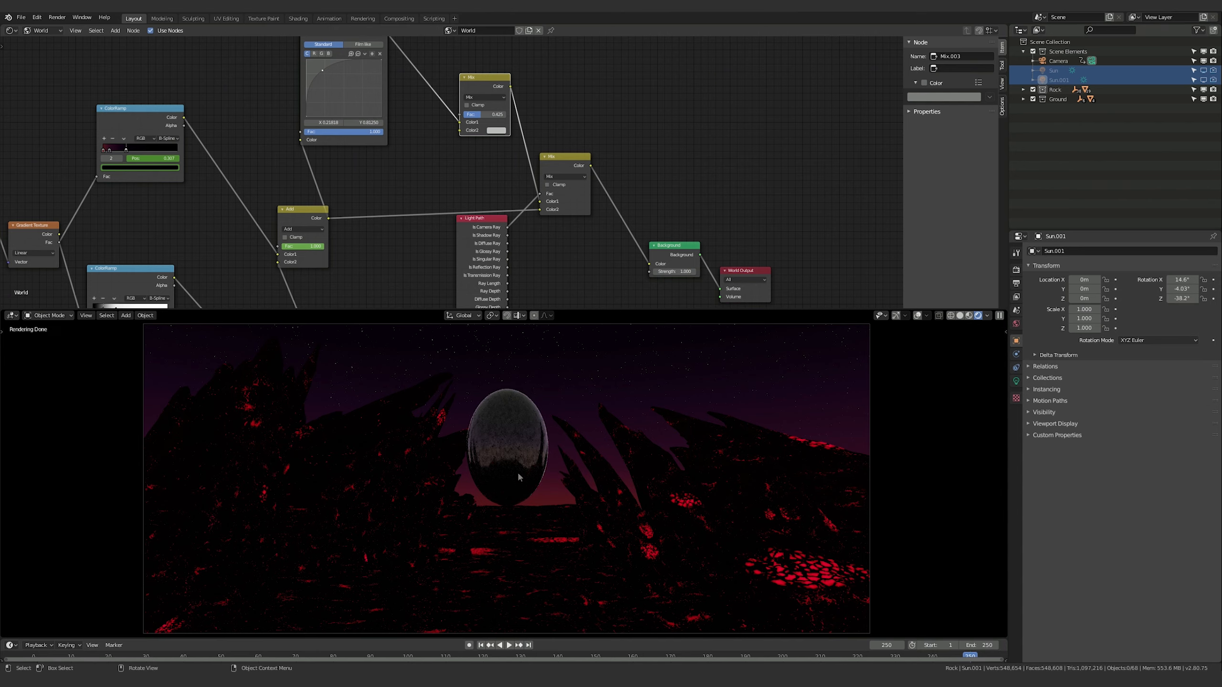
{"action": "left_click", "coordinate": [496, 131]}
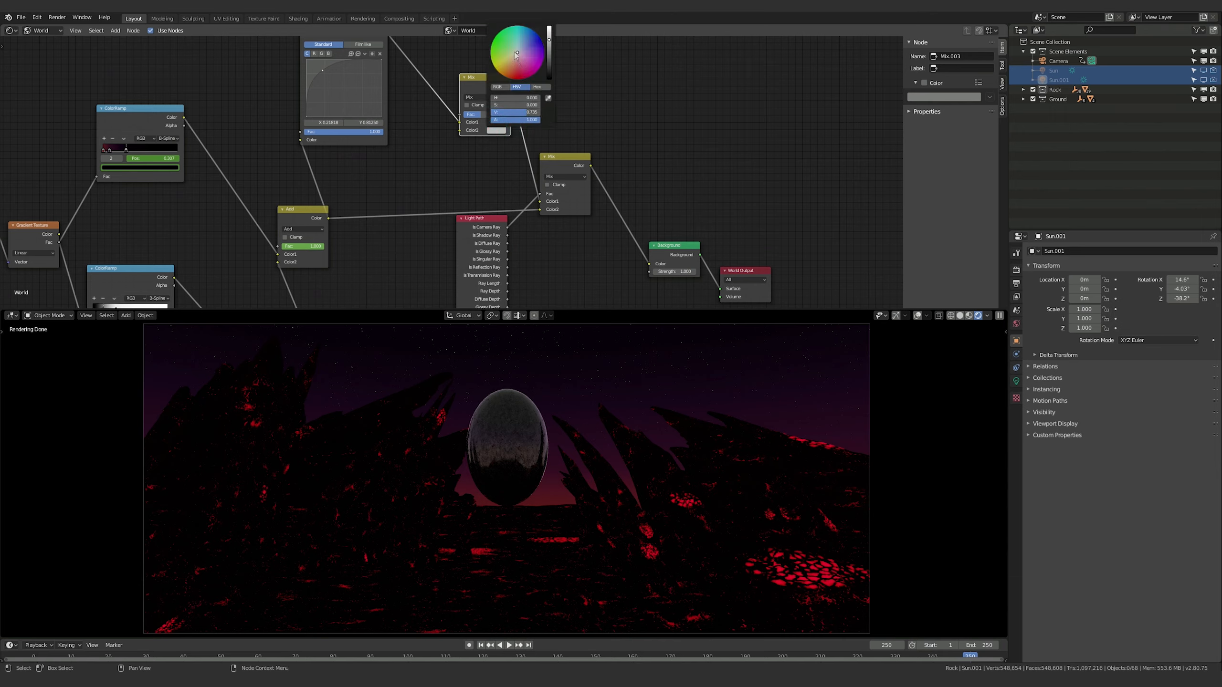
{"action": "left_click", "coordinate": [520, 48]}
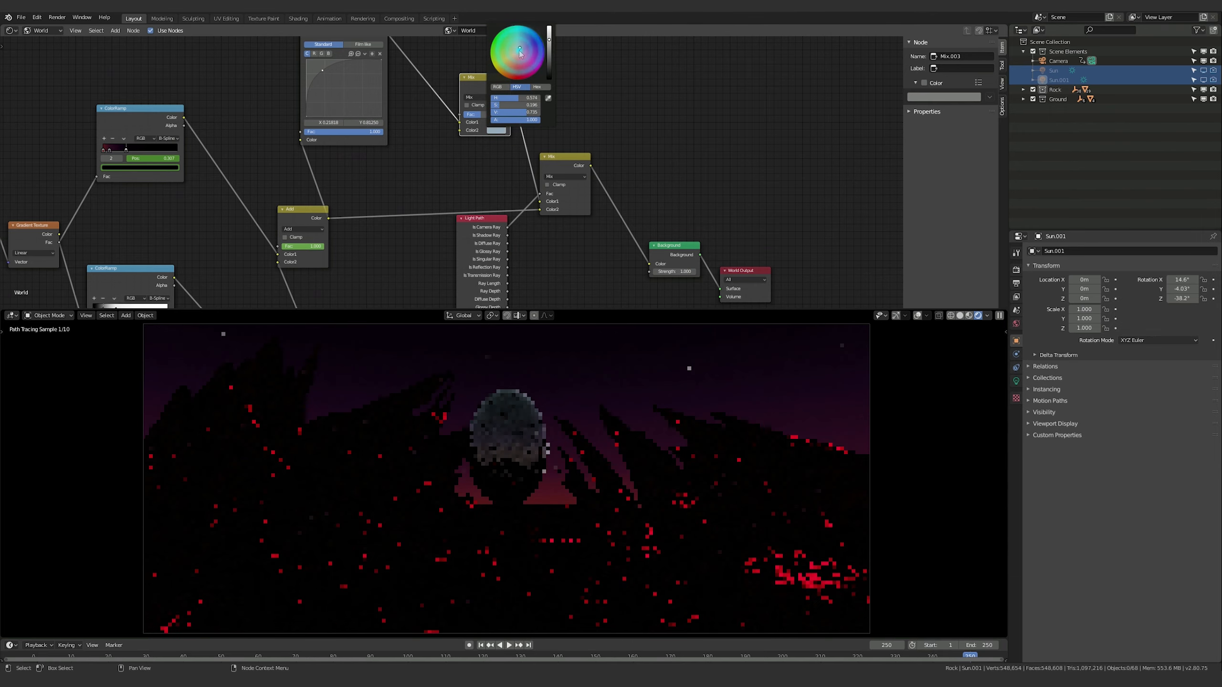
{"action": "left_click", "coordinate": [521, 47]}
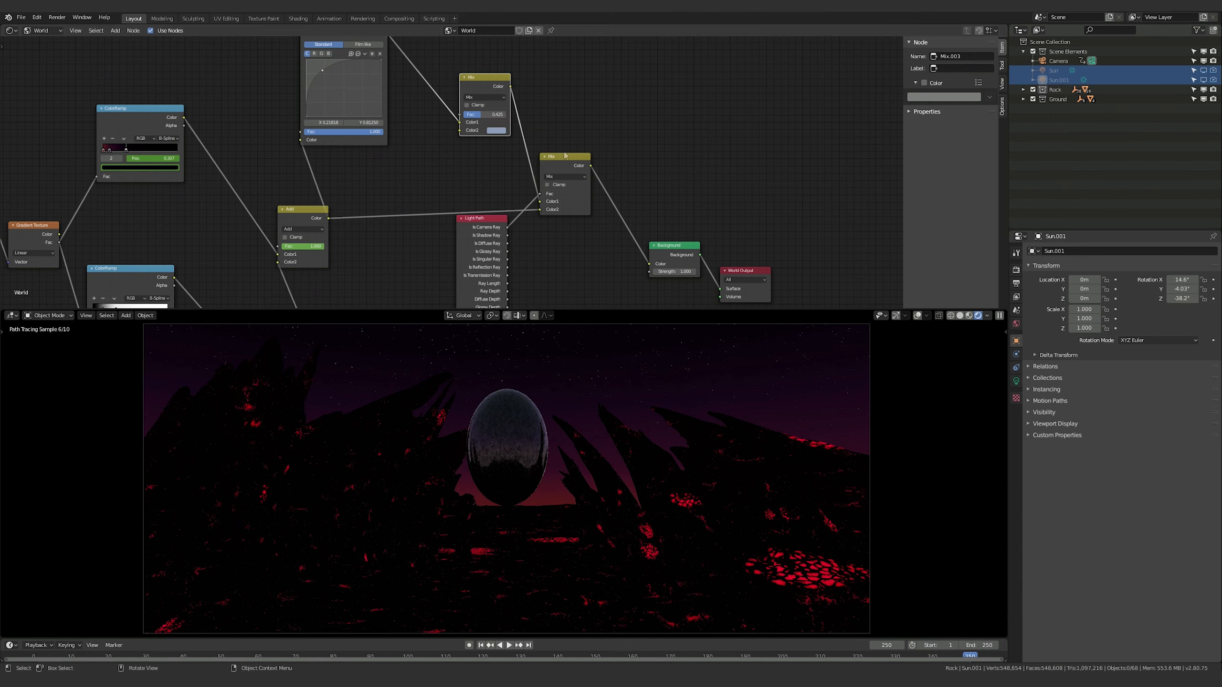
Shift the RGB Curves control point toward the darker inputs, to about 0.127 on X, to brighten the curve
{"action": "left_click_drag", "start_coordinate": [327, 70], "coordinate": [315, 69]}
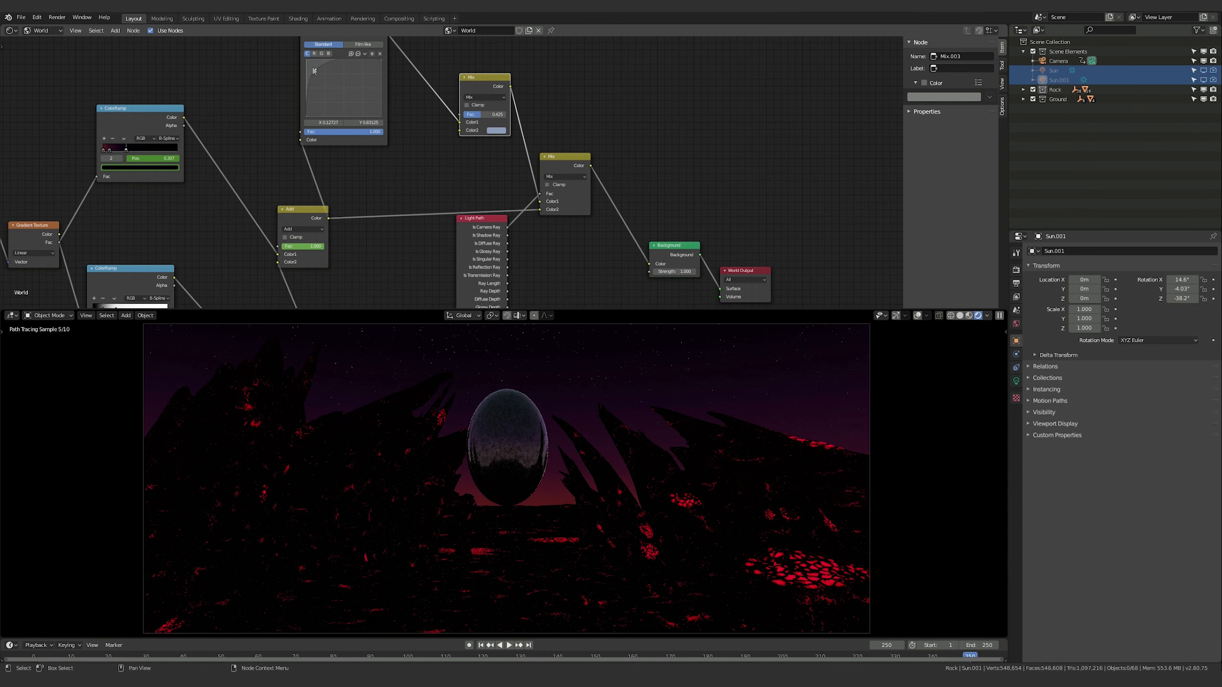
{"action": "left_click", "coordinate": [572, 107]}
{"action": "mouse_move", "coordinate": [665, 146]}
{"action": "middle_mouse_down"}
{"action": "mouse_move", "coordinate": [697, 173]}
{"action": "mouse_move", "coordinate": [724, 121]}
{"action": "middle_mouse_up"}
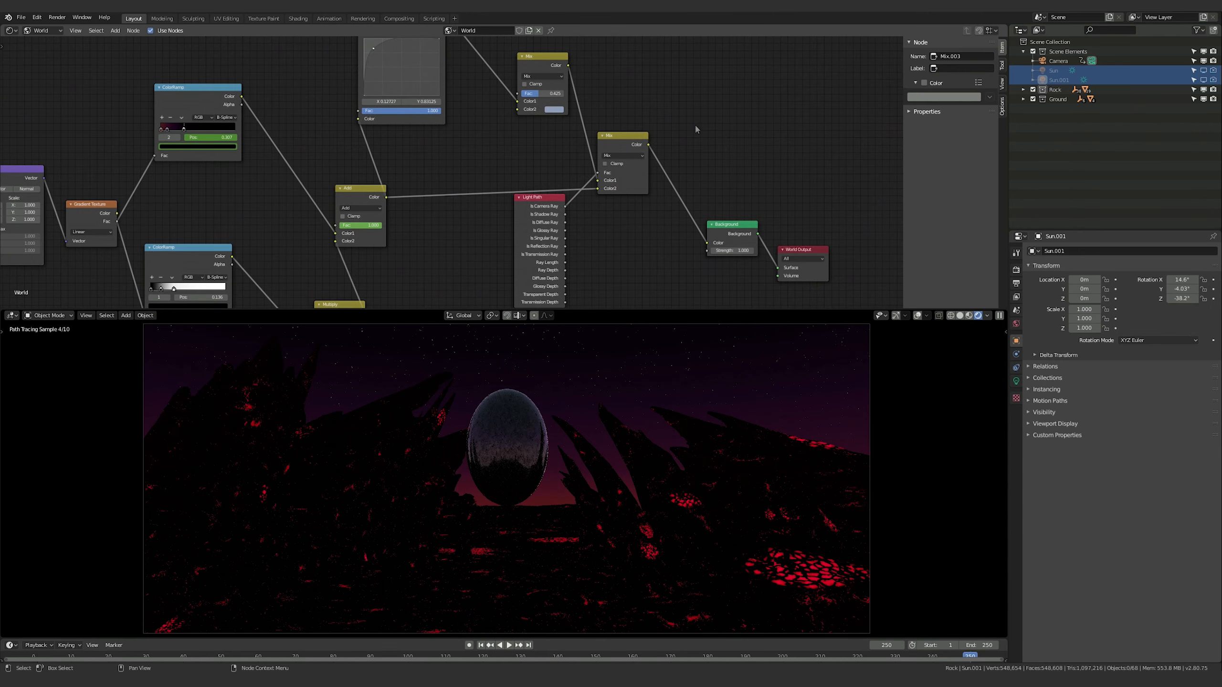
Switch the shader editor from World to object materials and select a rock spire to show the RockSpire Surface nodes
{"action": "left_click", "coordinate": [710, 486]}
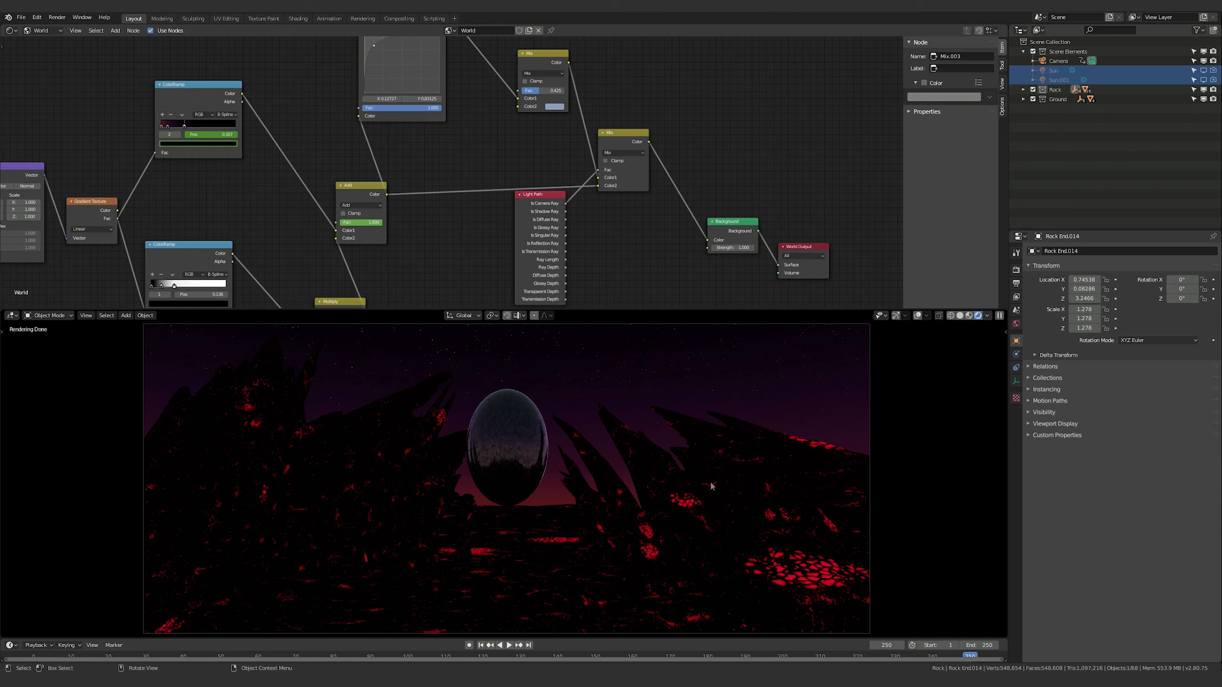
{"action": "left_click", "coordinate": [41, 30]}
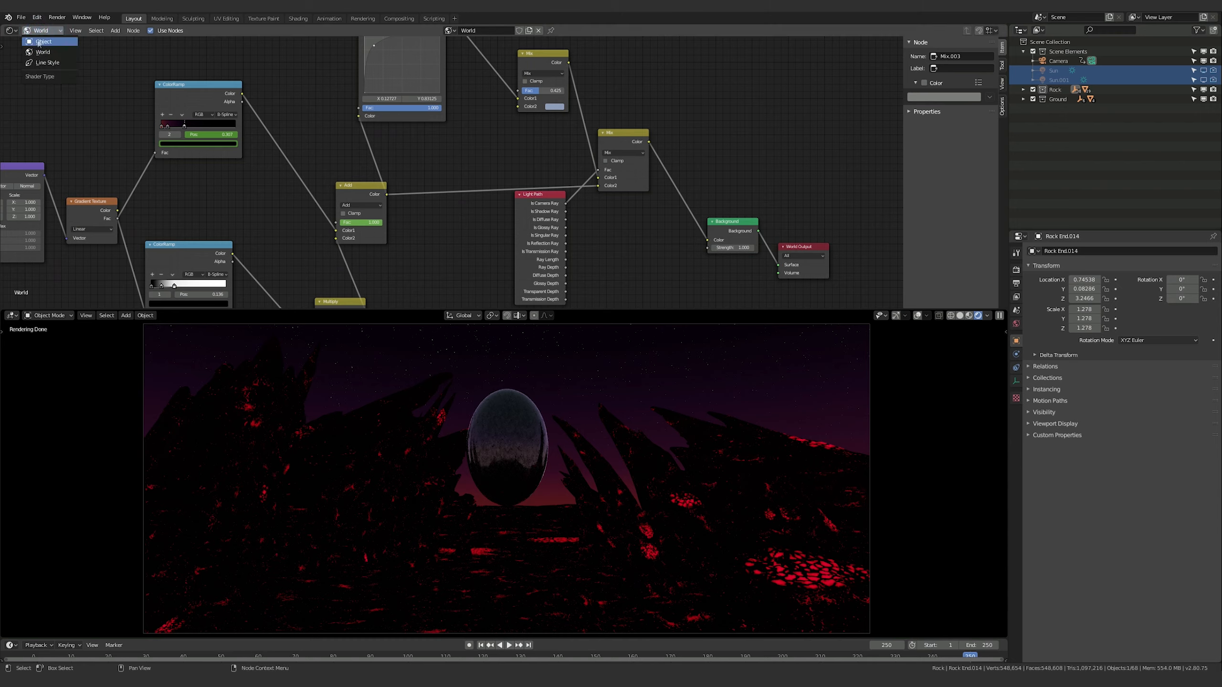
{"action": "left_click", "coordinate": [39, 42]}
{"action": "left_click", "coordinate": [656, 475]}
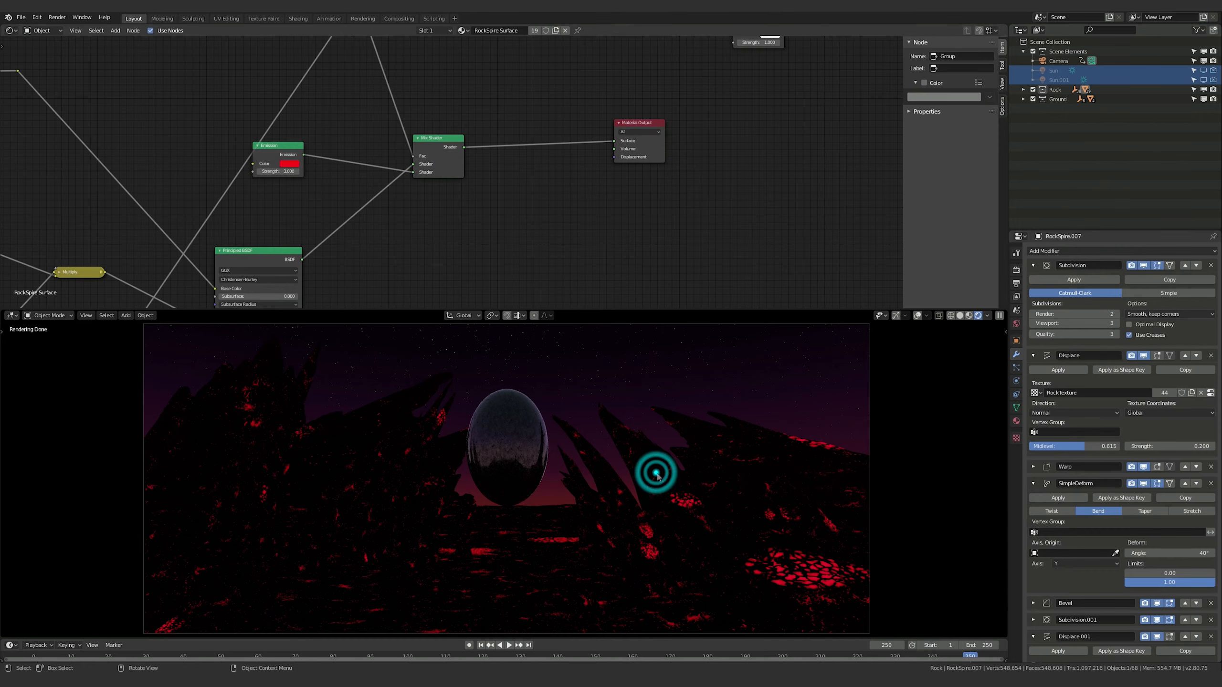
Move the Cracks group node farther from the ColorRamp that feeds the base image Add node in the RockSpire Surface material
{"action": "middle_click_drag", "start_coordinate": [594, 188], "coordinate": [668, 321]}
{"action": "scroll", "coordinate": [608, 190], "scroll_direction": "down", "scroll_amount": 1}
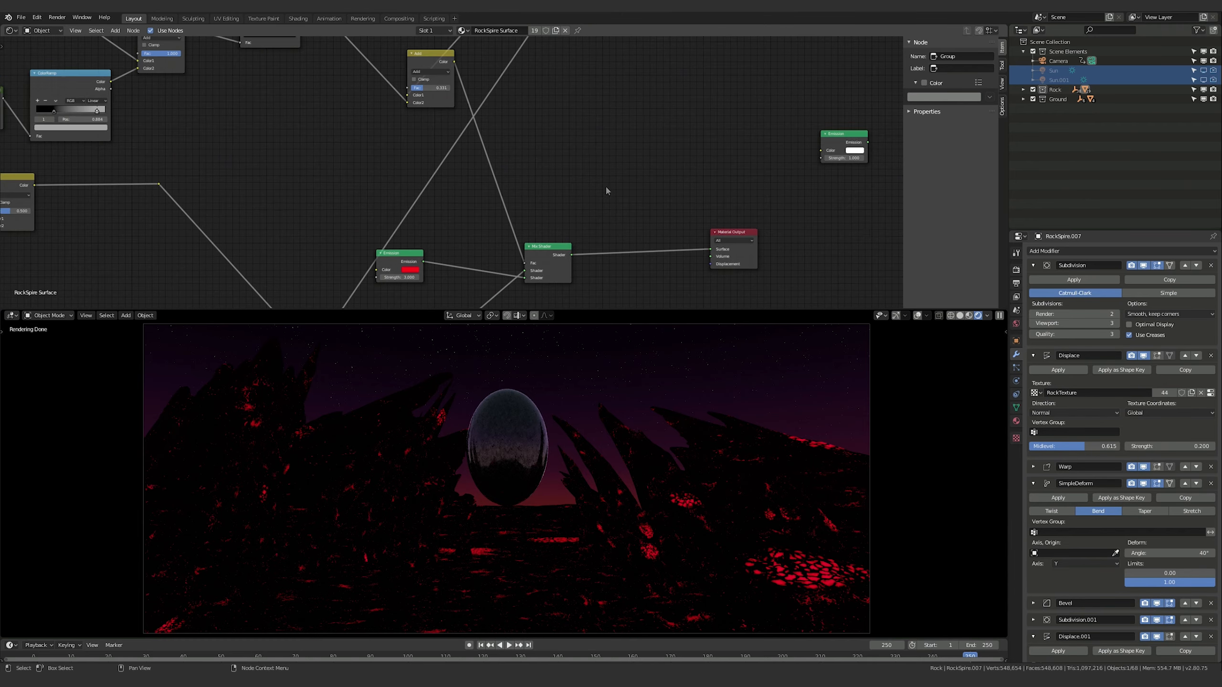
{"action": "middle_click_drag", "start_coordinate": [286, 157], "coordinate": [494, 136]}
{"action": "middle_click_drag", "start_coordinate": [319, 143], "coordinate": [475, 107]}
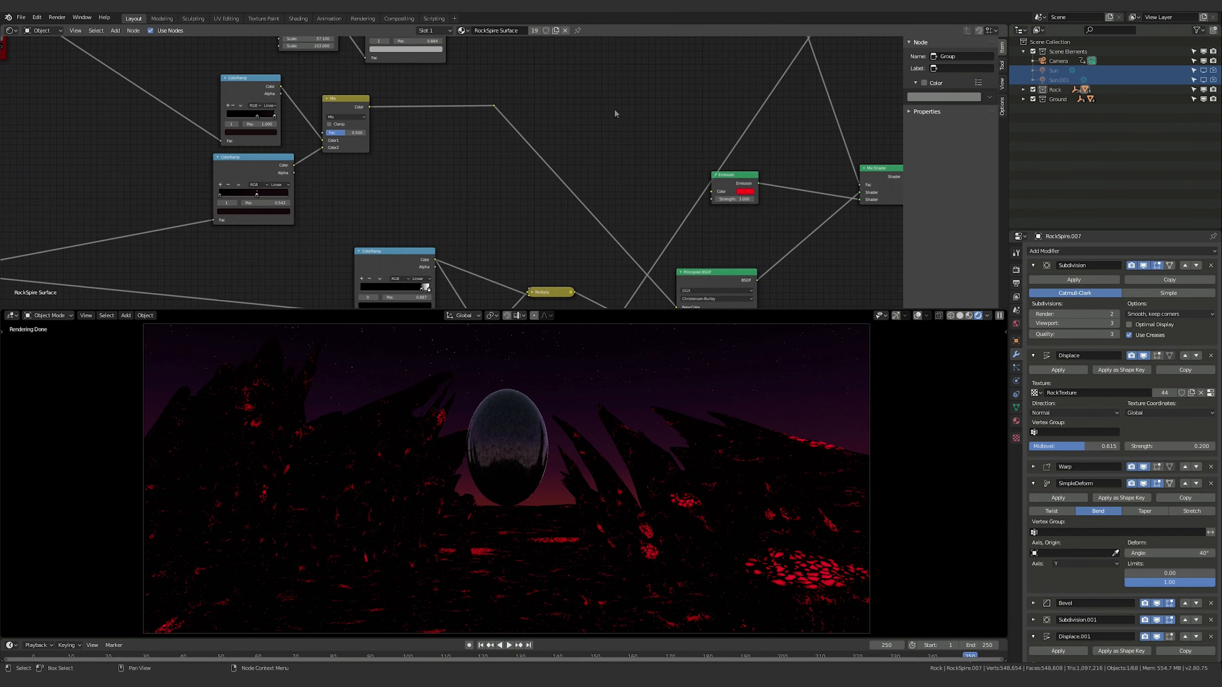
{"action": "middle_click_drag", "start_coordinate": [647, 135], "coordinate": [616, 213]}
{"action": "scroll", "coordinate": [574, 163], "scroll_direction": "down", "scroll_amount": 3}
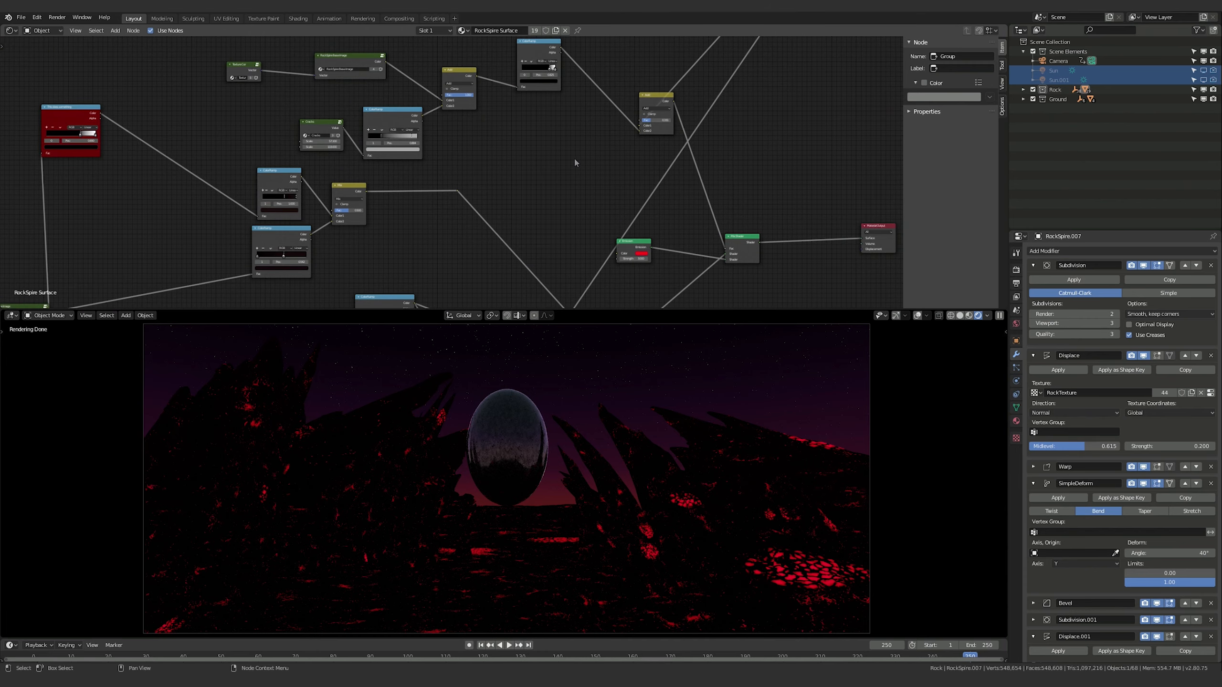
{"action": "middle_click_drag", "start_coordinate": [522, 167], "coordinate": [549, 176]}
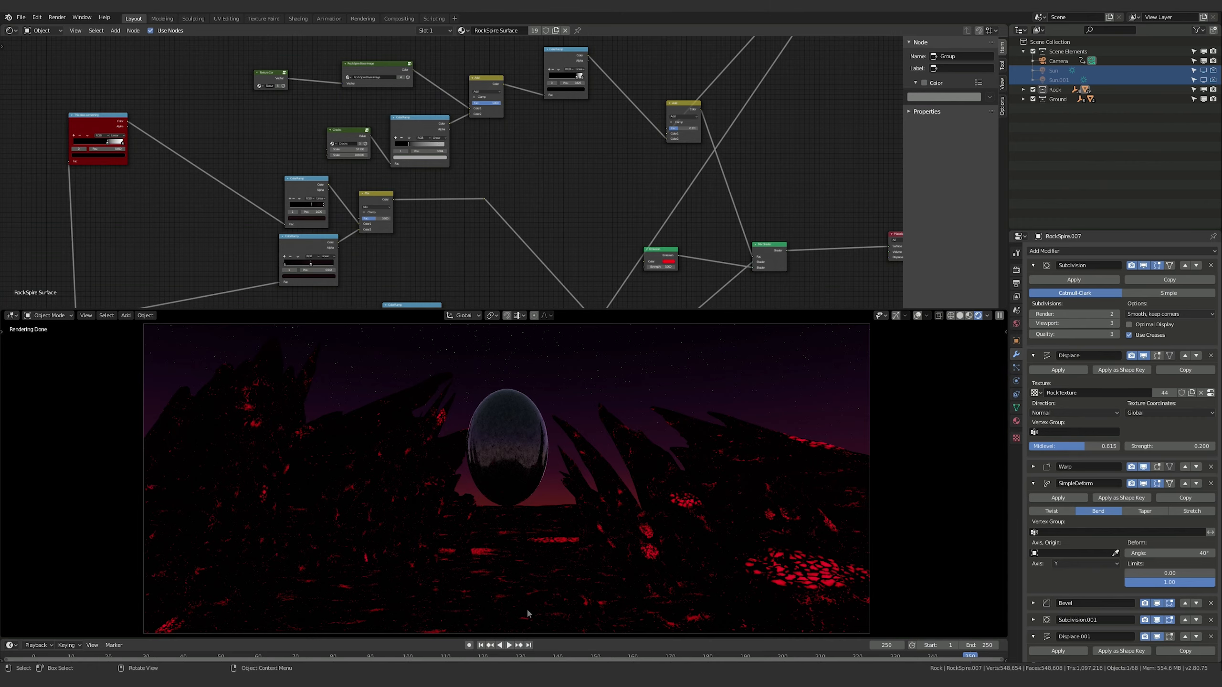
{"action": "middle_click_drag", "start_coordinate": [571, 132], "coordinate": [569, 232]}
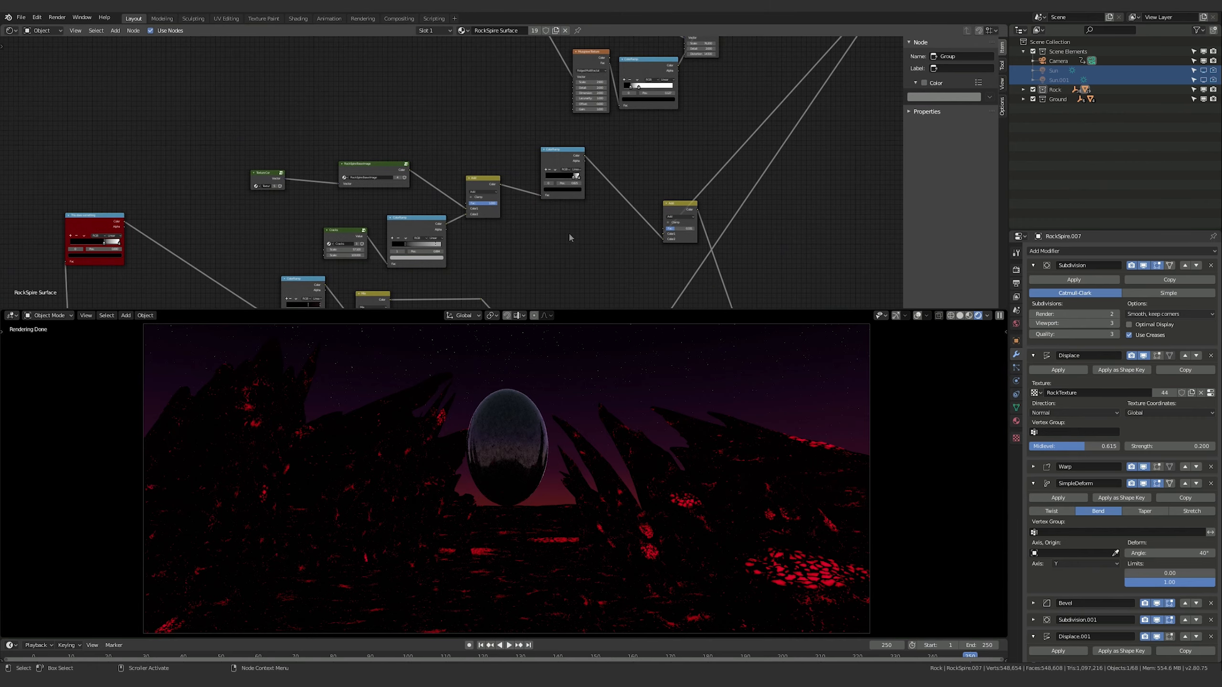
{"action": "scroll", "coordinate": [590, 260], "scroll_direction": "up", "scroll_amount": 4}
{"action": "middle_click_drag", "start_coordinate": [592, 279], "coordinate": [566, 212]}
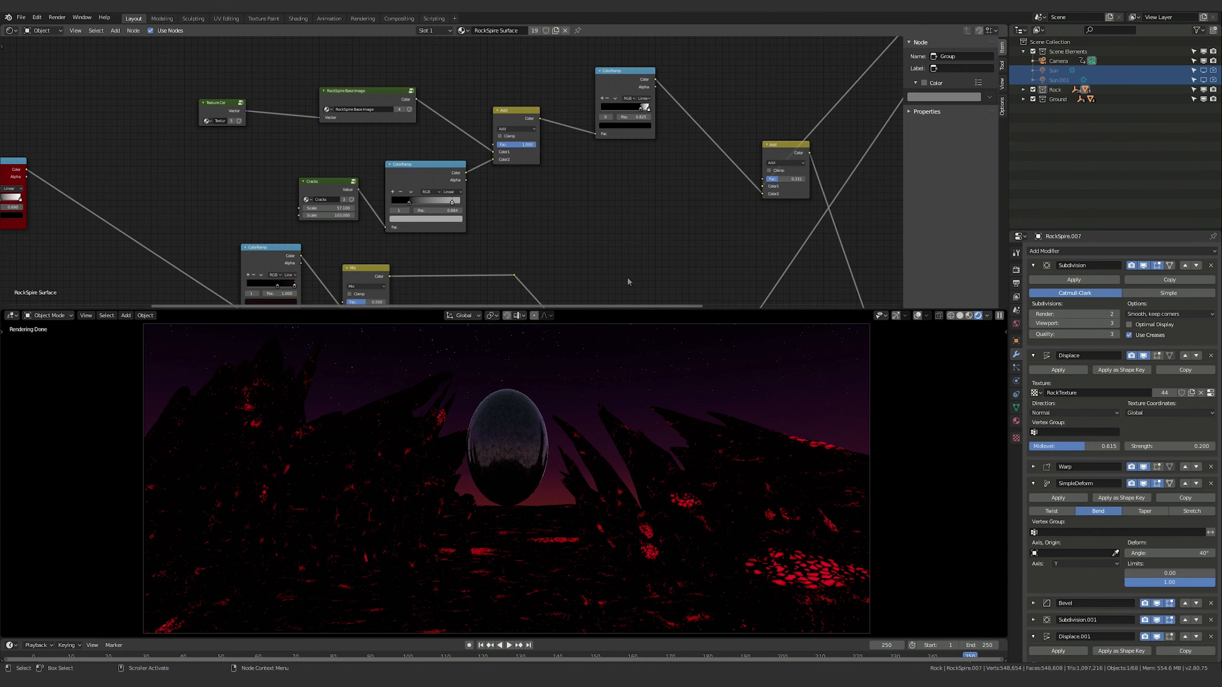
{"action": "middle_click_drag", "start_coordinate": [497, 154], "coordinate": [496, 201]}
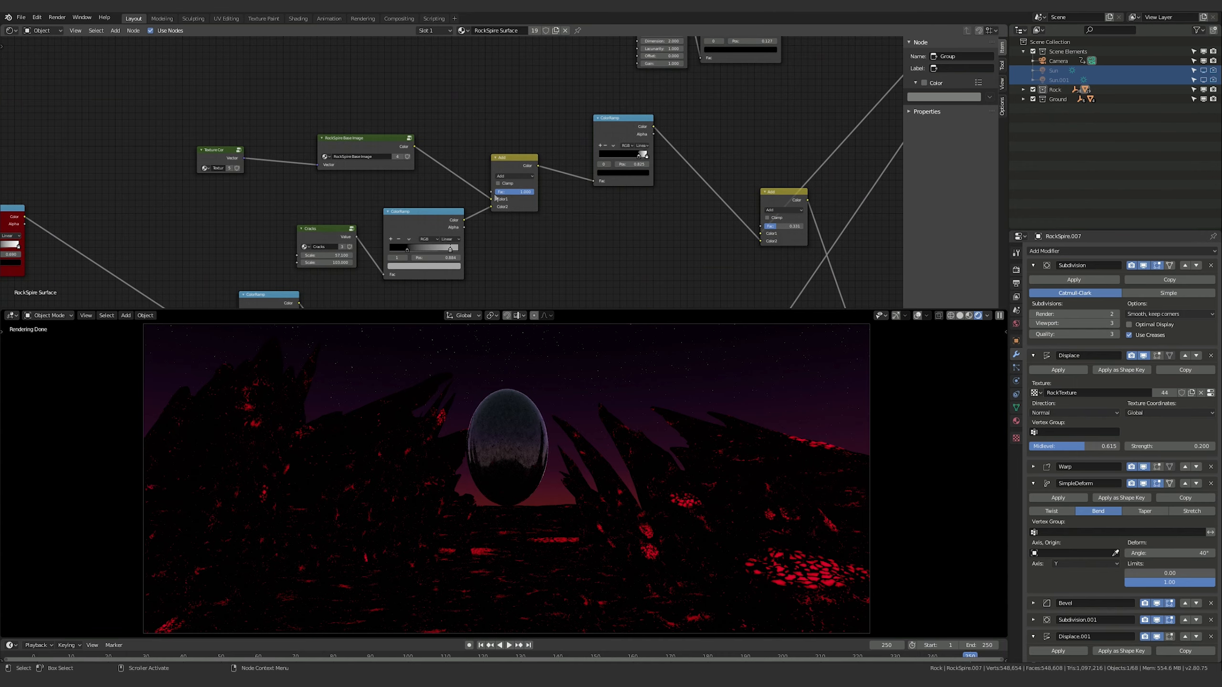
{"action": "left_click_drag", "start_coordinate": [325, 233], "coordinate": [281, 231]}
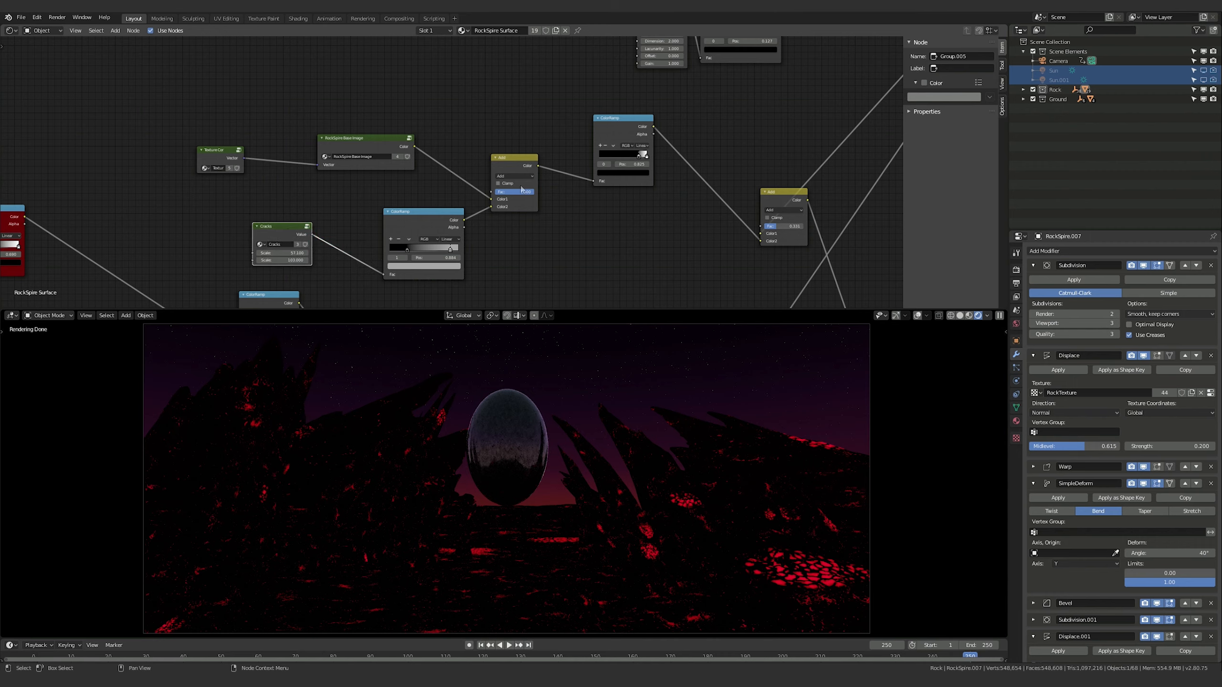
Try a factor of 0.3 on the Add node combining the RockSpire base image and cracks, and raise it to slightly above half
{"action": "left_click_drag", "start_coordinate": [530, 194], "coordinate": [488, 195]}
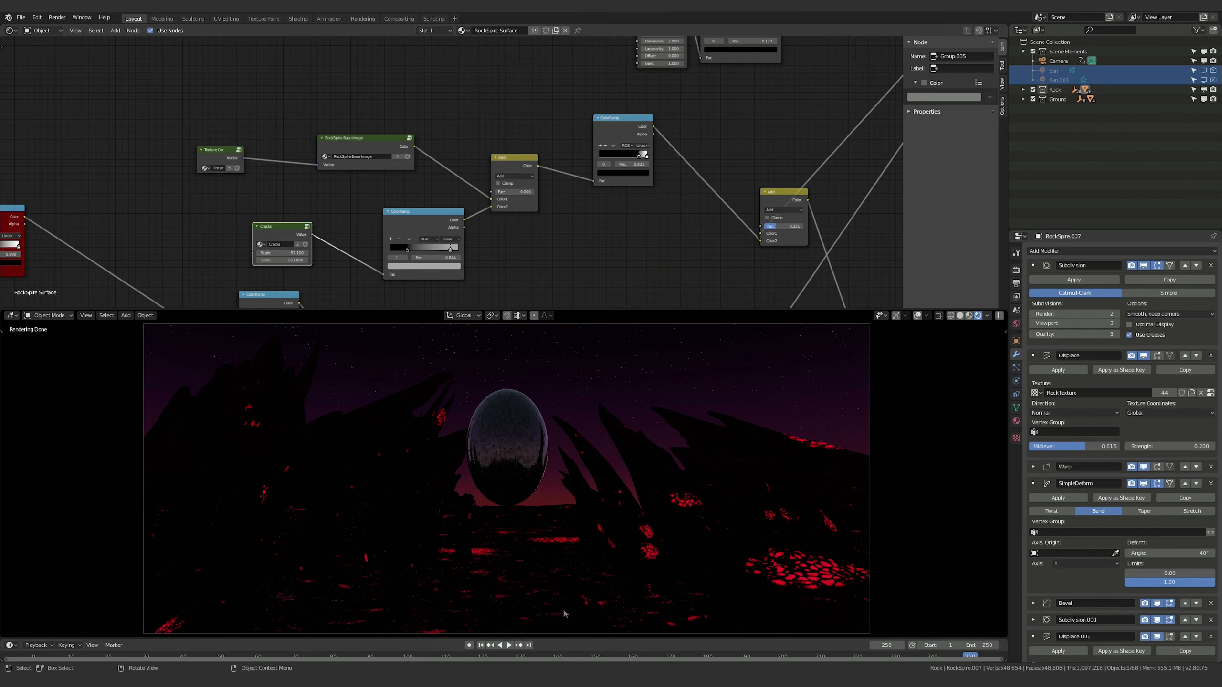
{"action": "left_click", "coordinate": [517, 191]}
{"action": "type", "text": "0.3"}
{"action": "key", "text": "Return"}
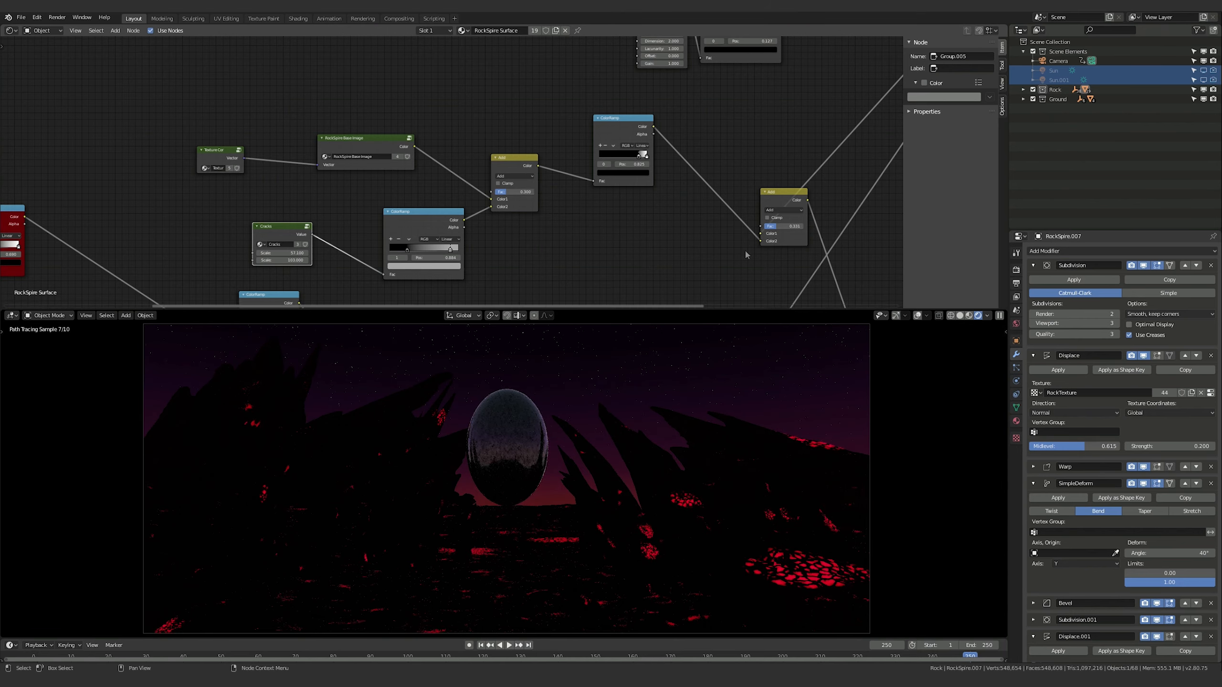
{"action": "left_click_drag", "start_coordinate": [507, 192], "coordinate": [517, 192]}
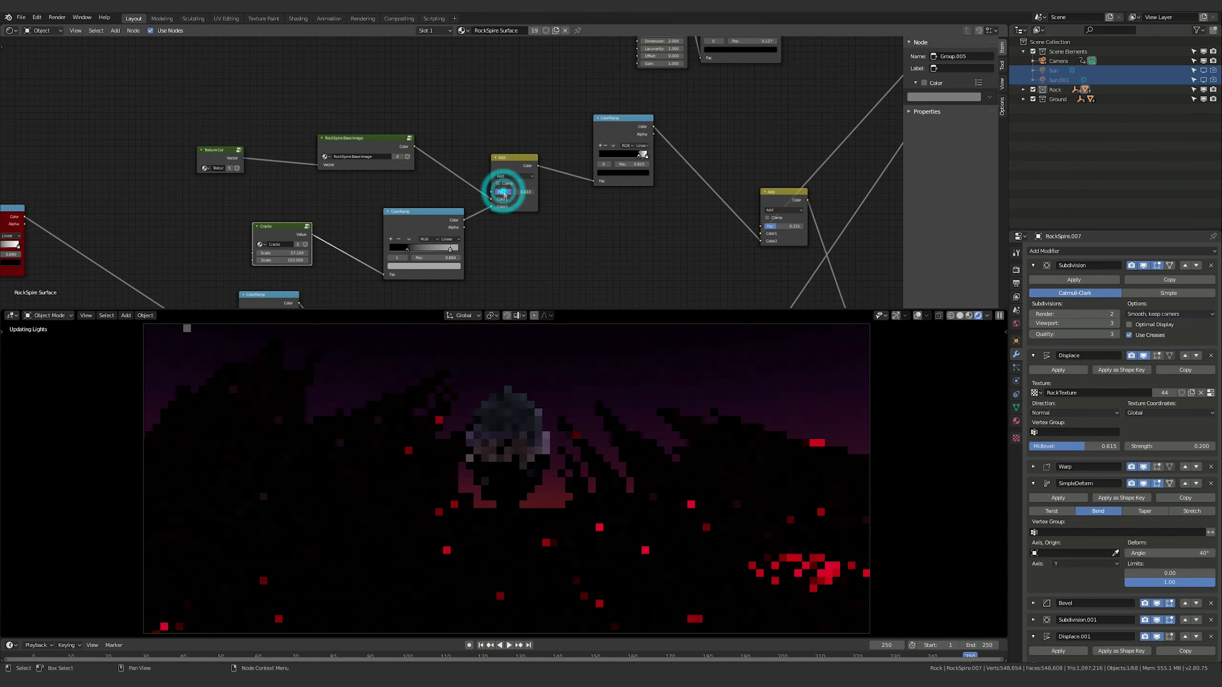
Lower the factor of the last Add node before the Mix Shader in the RockSpire Surface material to about a quarter
{"action": "middle_click_drag", "start_coordinate": [709, 254], "coordinate": [665, 237]}
{"action": "middle_click_drag", "start_coordinate": [731, 212], "coordinate": [634, 227]}
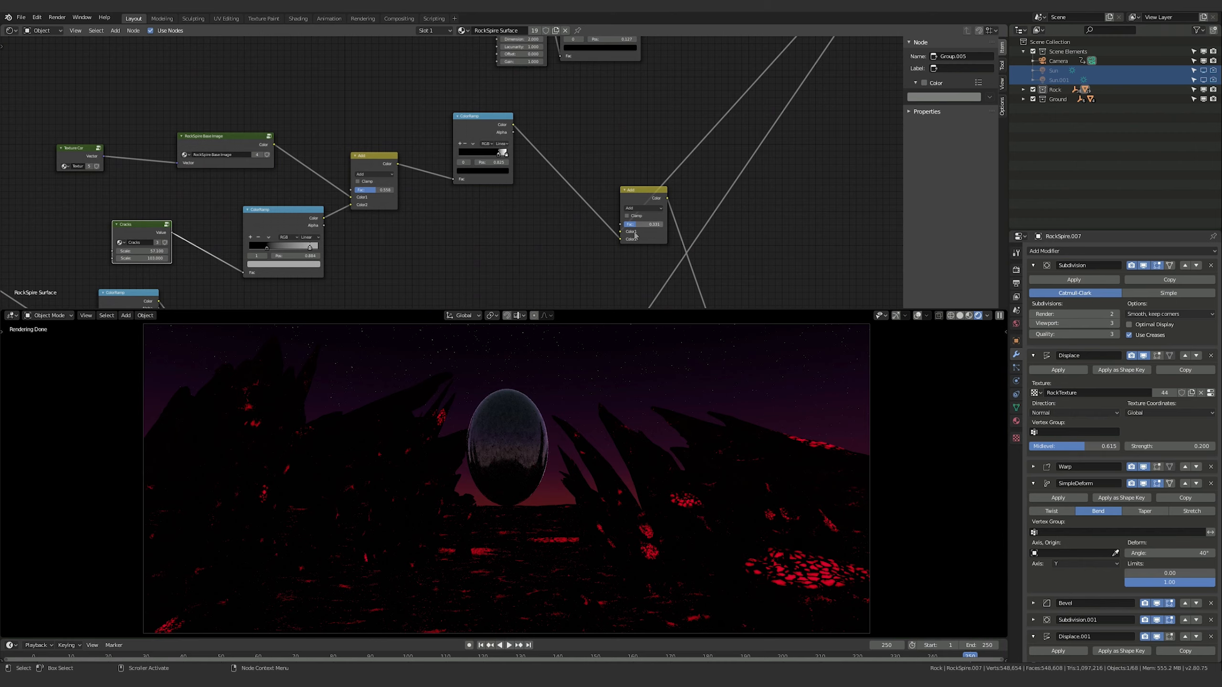
{"action": "left_click_drag", "start_coordinate": [637, 229], "coordinate": [636, 227]}
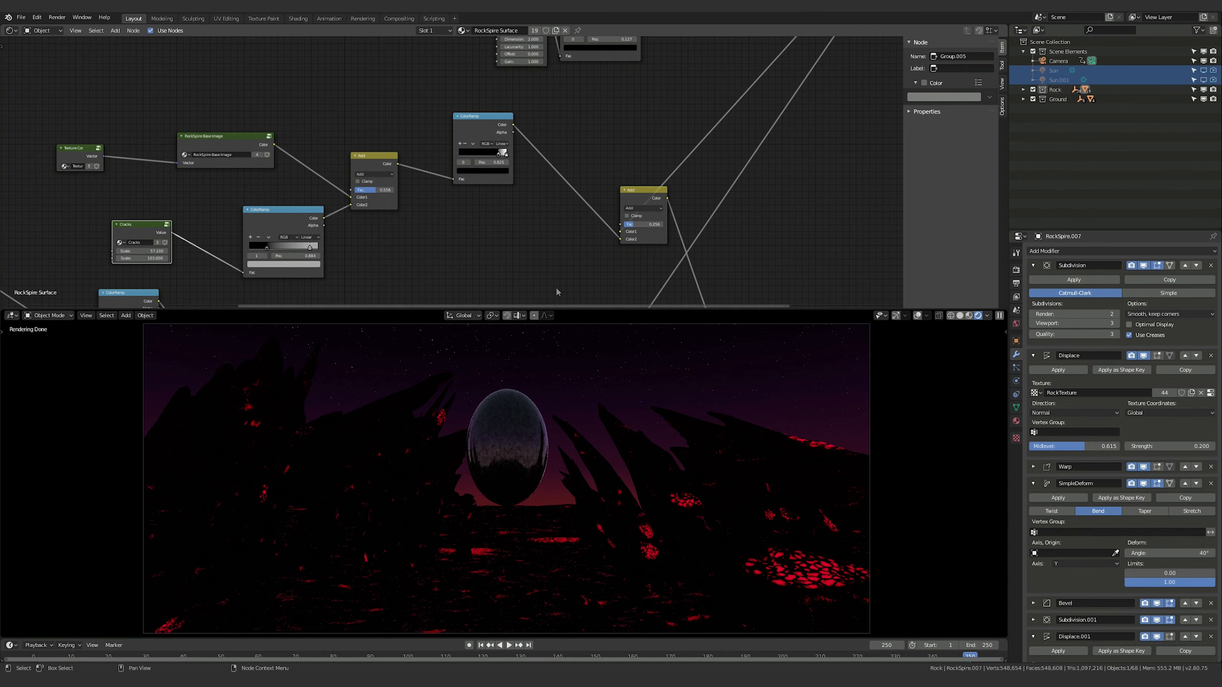
In the Rock Ground material, set the base image and cracks Add node's factor to 0.3 and lower the last Add node's factor
{"action": "left_click", "coordinate": [544, 586]}
{"action": "middle_click_drag", "start_coordinate": [415, 244], "coordinate": [492, 243]}
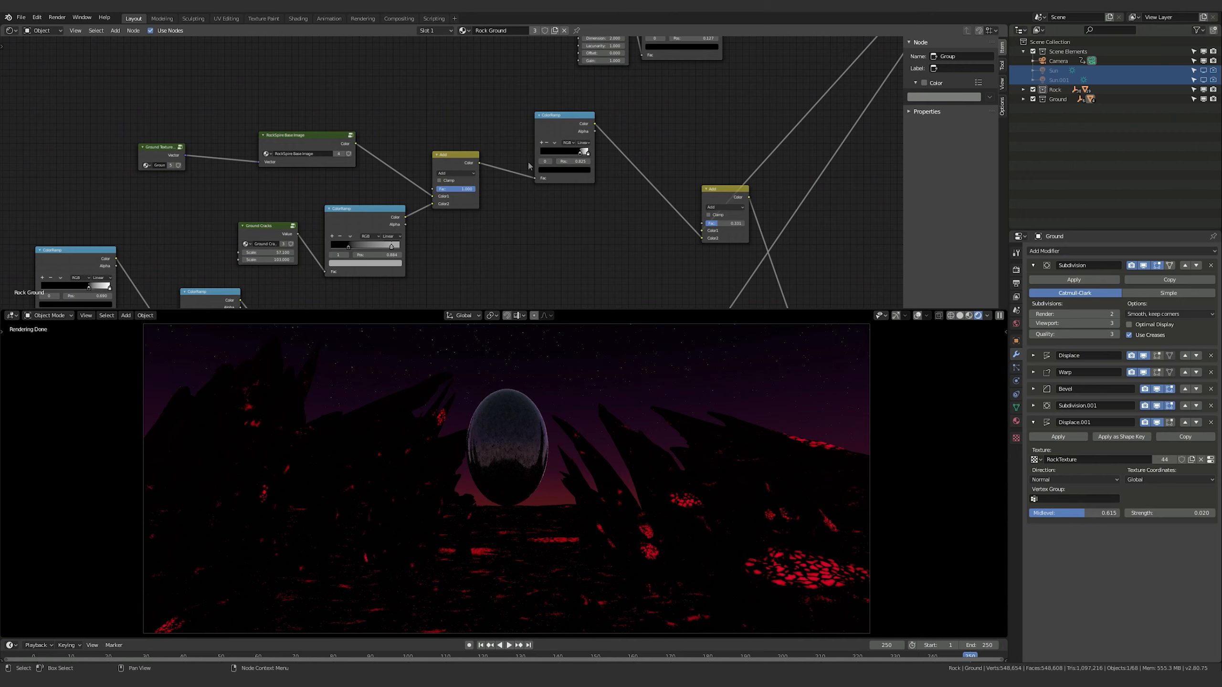
{"action": "left_click_drag", "start_coordinate": [470, 190], "coordinate": [445, 190]}
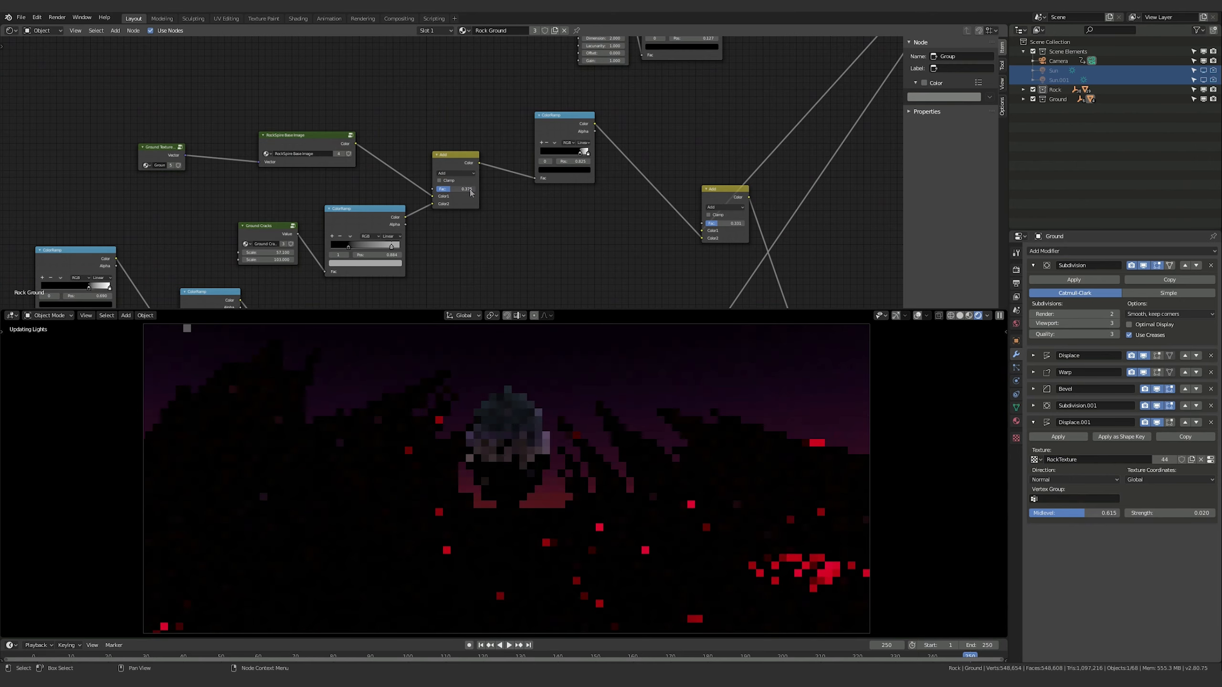
{"action": "left_click", "coordinate": [453, 189]}
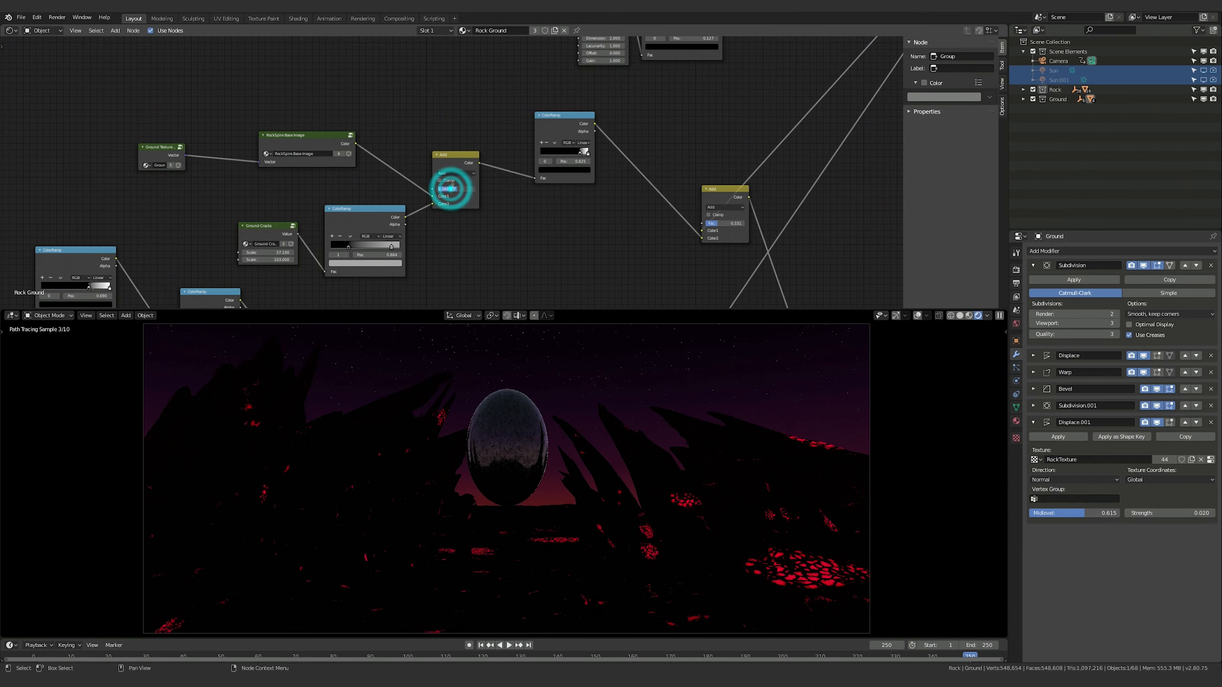
{"action": "type", "text": ".3"}
{"action": "key", "text": "Return"}
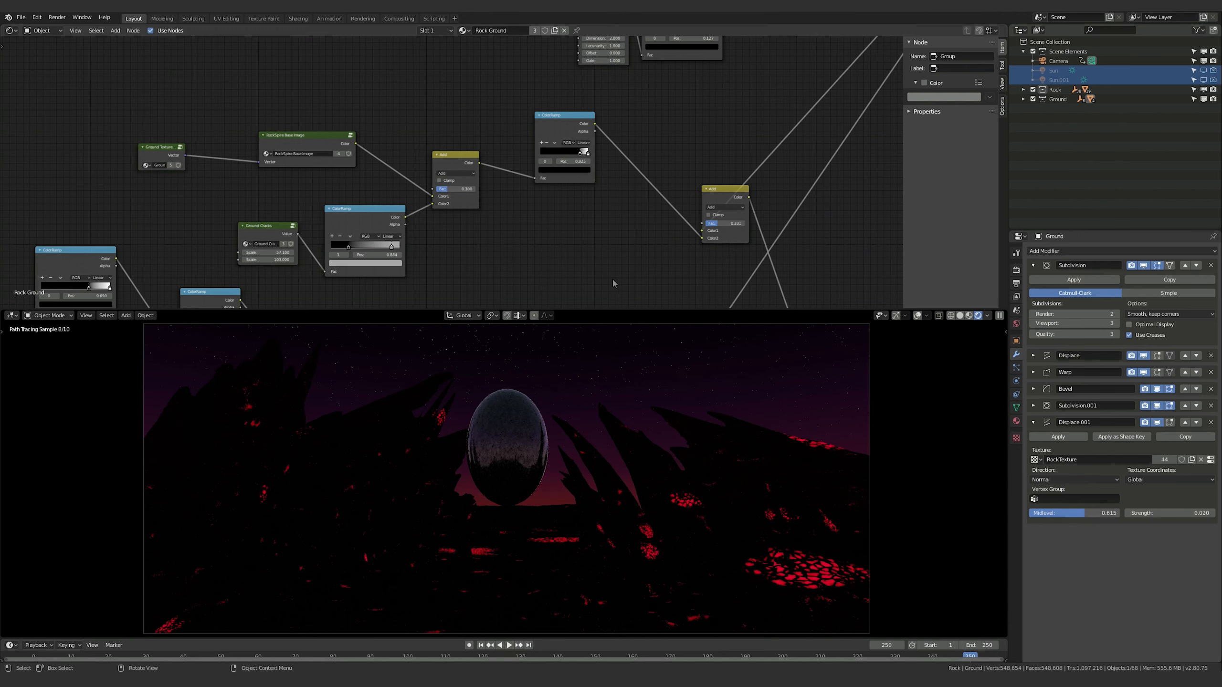
{"action": "key", "text": "BackSpace"}
{"action": "left_click_drag", "start_coordinate": [717, 226], "coordinate": [702, 226]}
On a rock spire's material, move the black stop of the ColorRamp feeding the Multiply nodes to the start of the gradient
{"action": "left_click", "coordinate": [752, 438]}
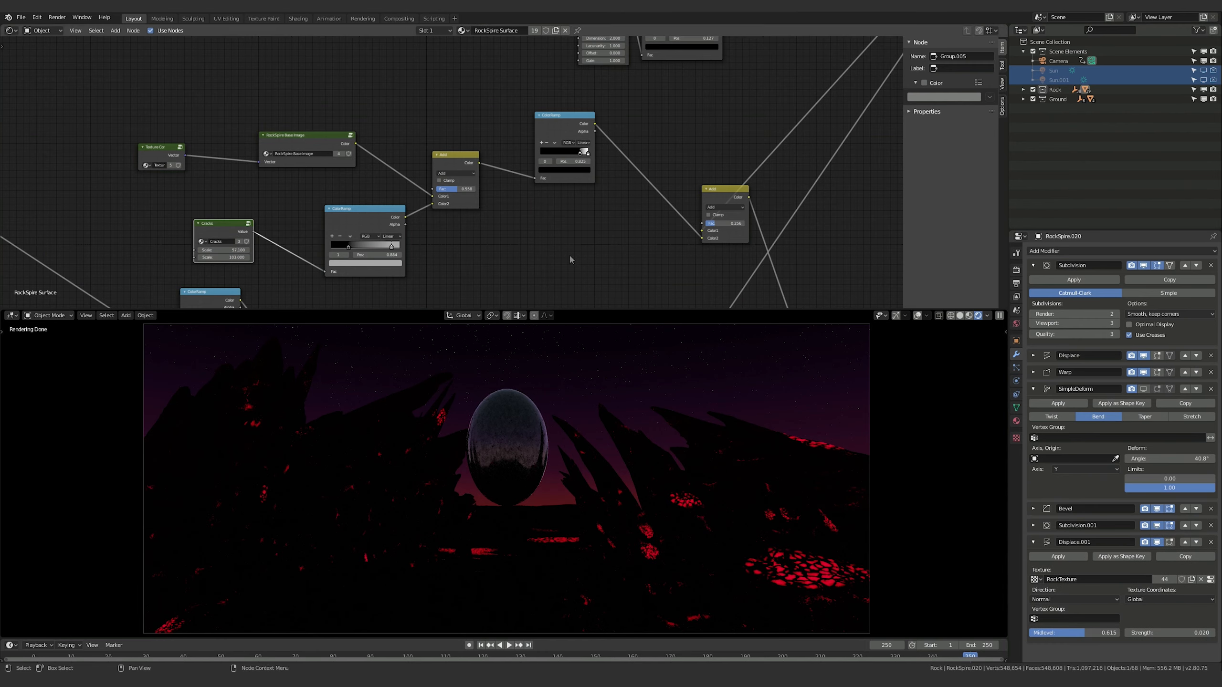
{"action": "middle_click_drag", "start_coordinate": [569, 254], "coordinate": [302, 238]}
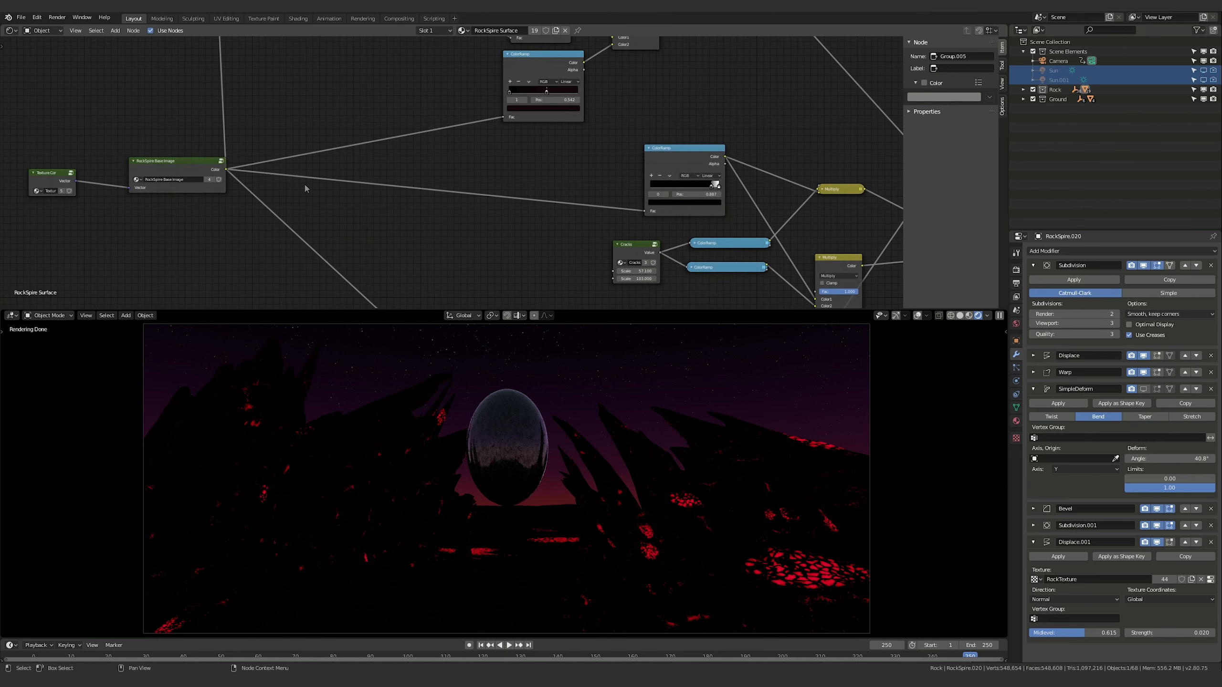
{"action": "scroll", "coordinate": [305, 188], "scroll_direction": "up", "scroll_amount": 1}
{"action": "left_click", "coordinate": [151, 160]}
{"action": "middle_click_drag", "start_coordinate": [563, 184], "coordinate": [373, 207]}
{"action": "middle_click_drag", "start_coordinate": [735, 265], "coordinate": [579, 197]}
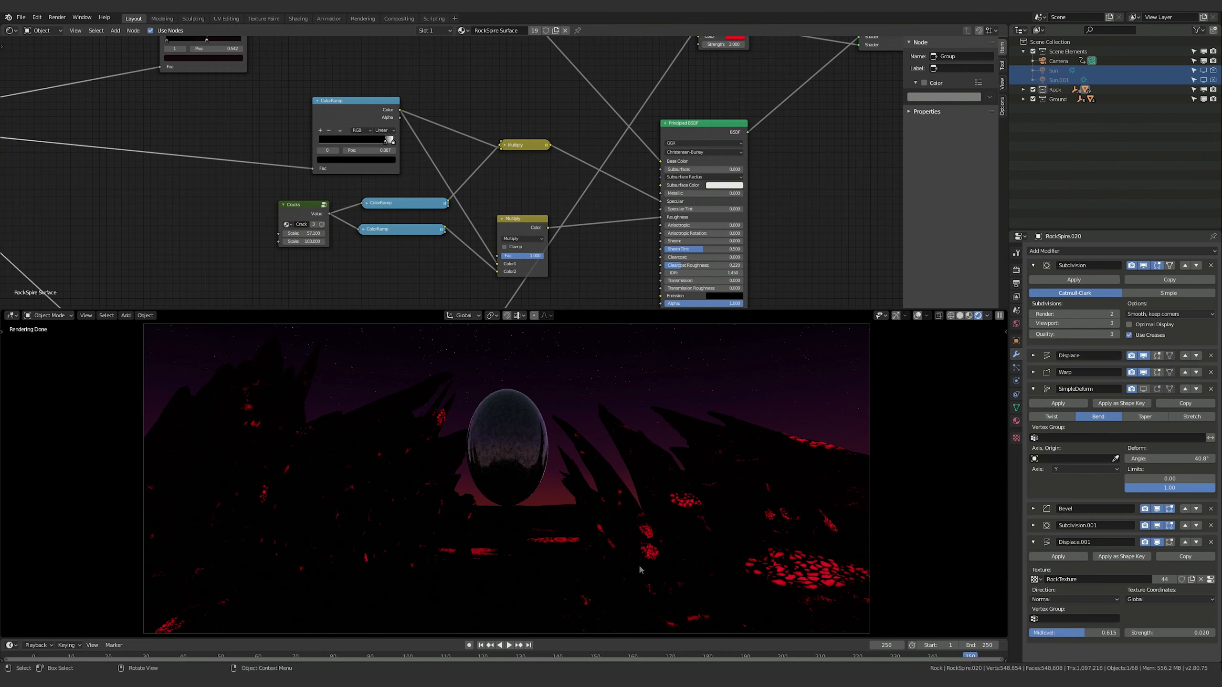
{"action": "middle_click_drag", "start_coordinate": [391, 147], "coordinate": [579, 165]}
{"action": "left_click_drag", "start_coordinate": [579, 165], "coordinate": [469, 161]}
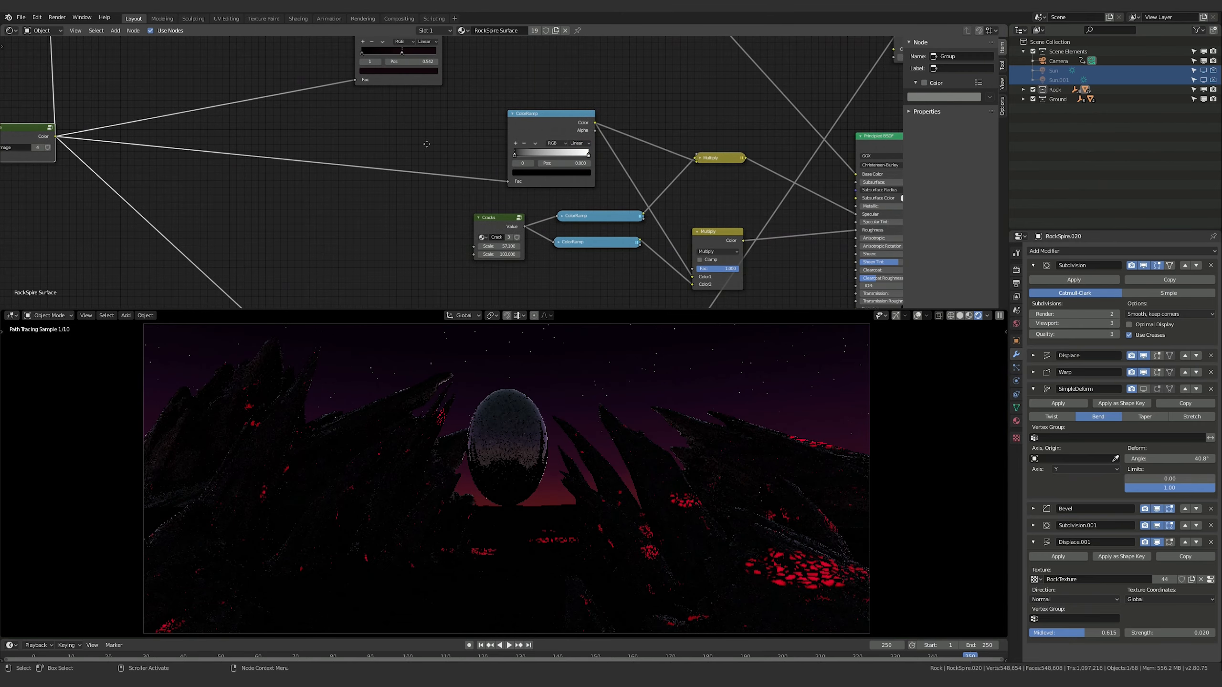
{"action": "middle_click_drag", "start_coordinate": [483, 145], "coordinate": [420, 147]}
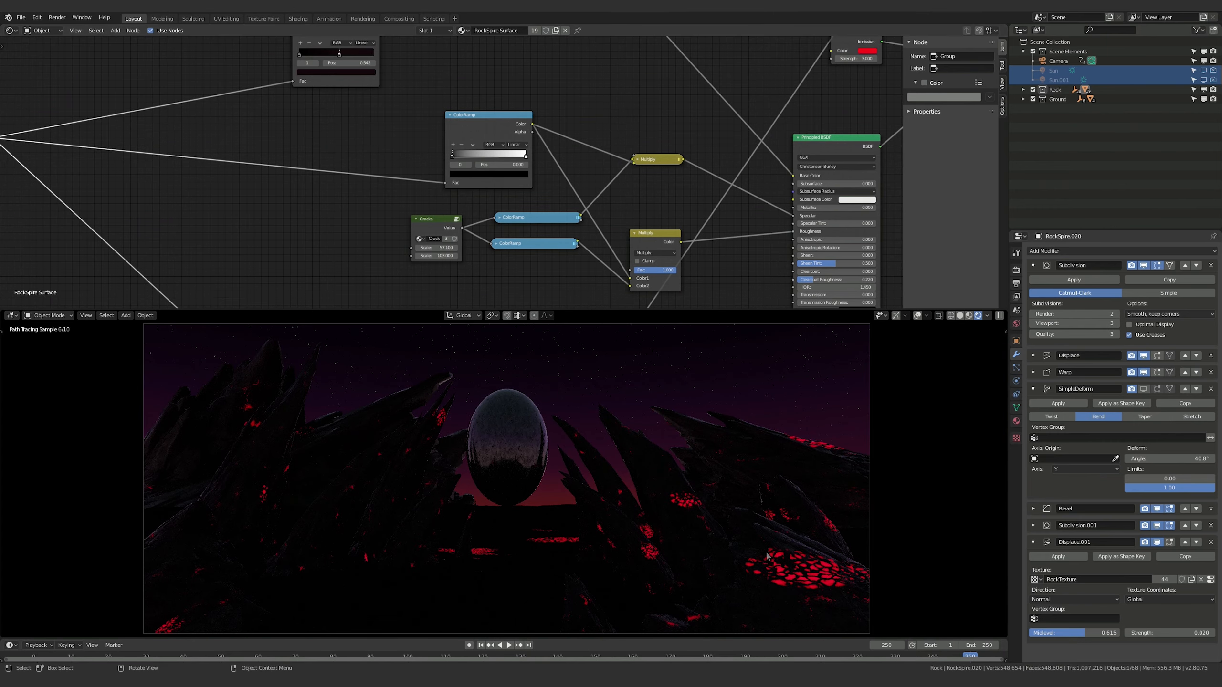
{"action": "middle_click_drag", "start_coordinate": [475, 205], "coordinate": [510, 219]}
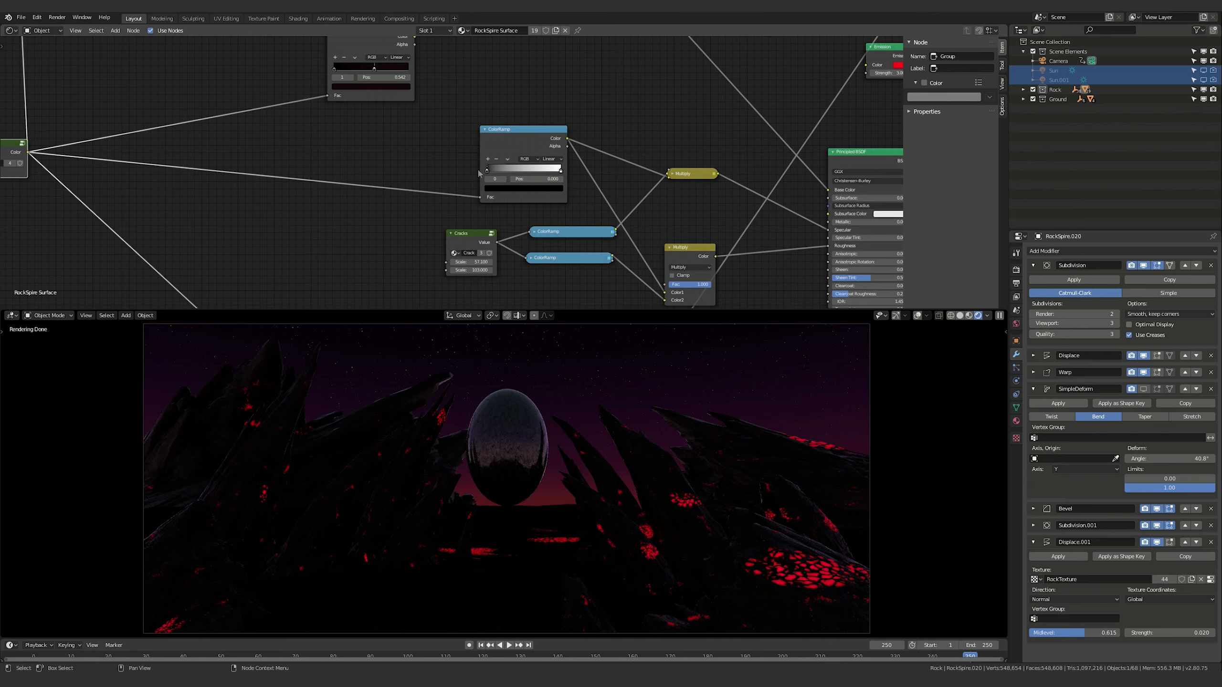
In the RockSpire Surface ColorRamp feeding the Multiply nodes, lighten the black stop to dark grey and dim the white stop to light grey
{"action": "left_click", "coordinate": [518, 188]}
{"action": "left_click", "coordinate": [546, 133]}
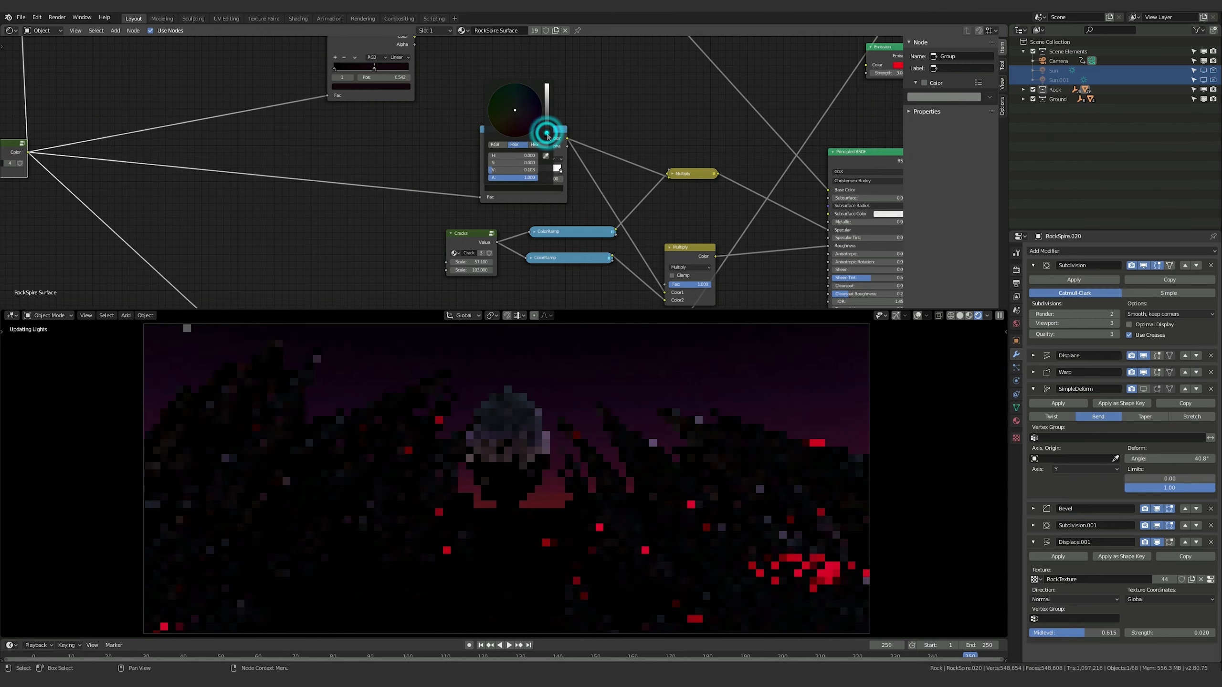
{"action": "left_click", "coordinate": [576, 114]}
{"action": "left_click", "coordinate": [557, 168]}
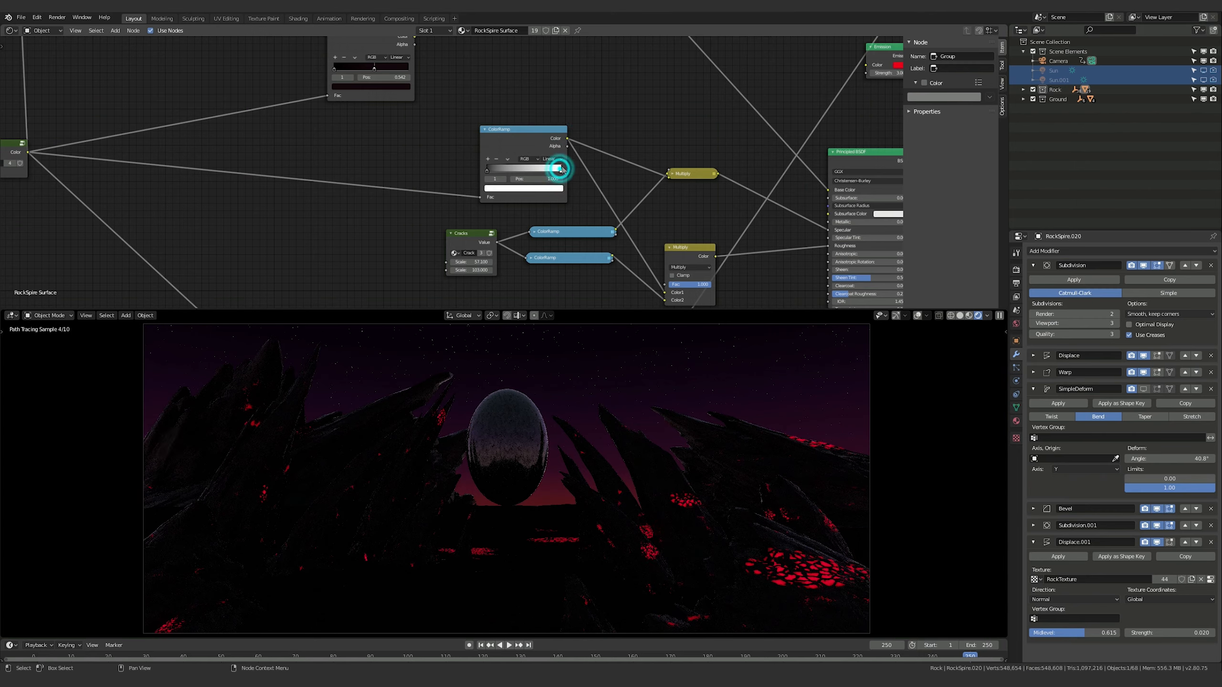
{"action": "left_click", "coordinate": [557, 188]}
{"action": "left_click", "coordinate": [546, 88]}
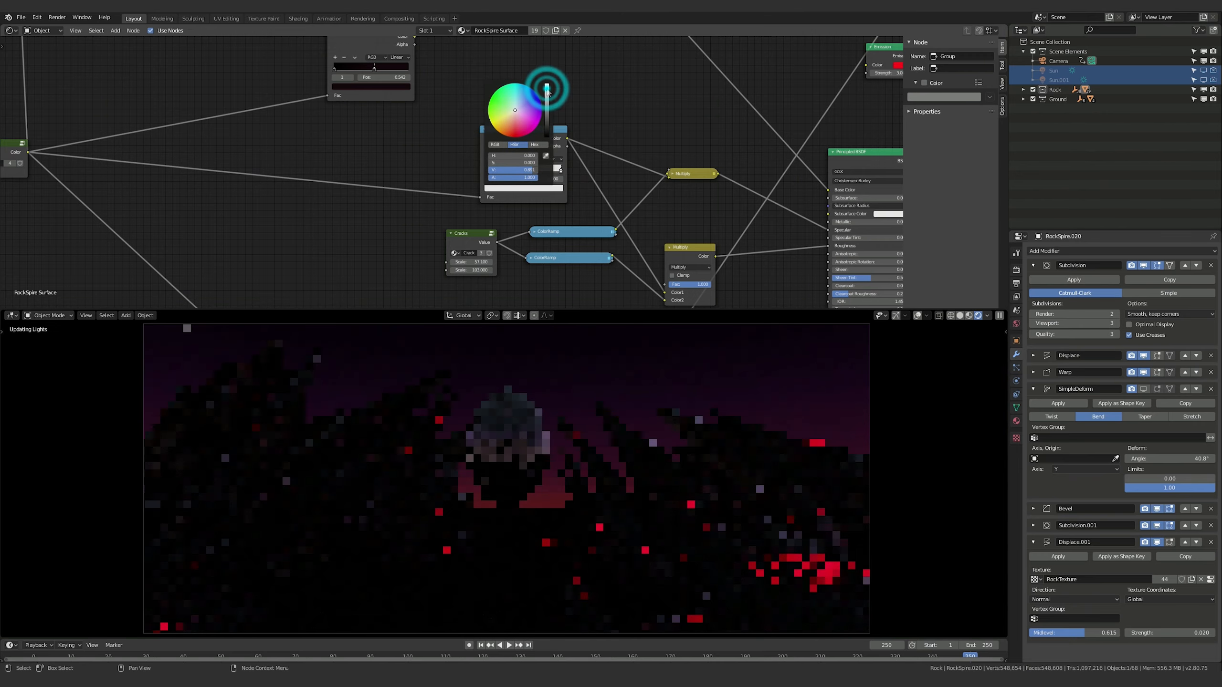
{"action": "left_click", "coordinate": [546, 90]}
{"action": "left_click", "coordinate": [604, 105]}
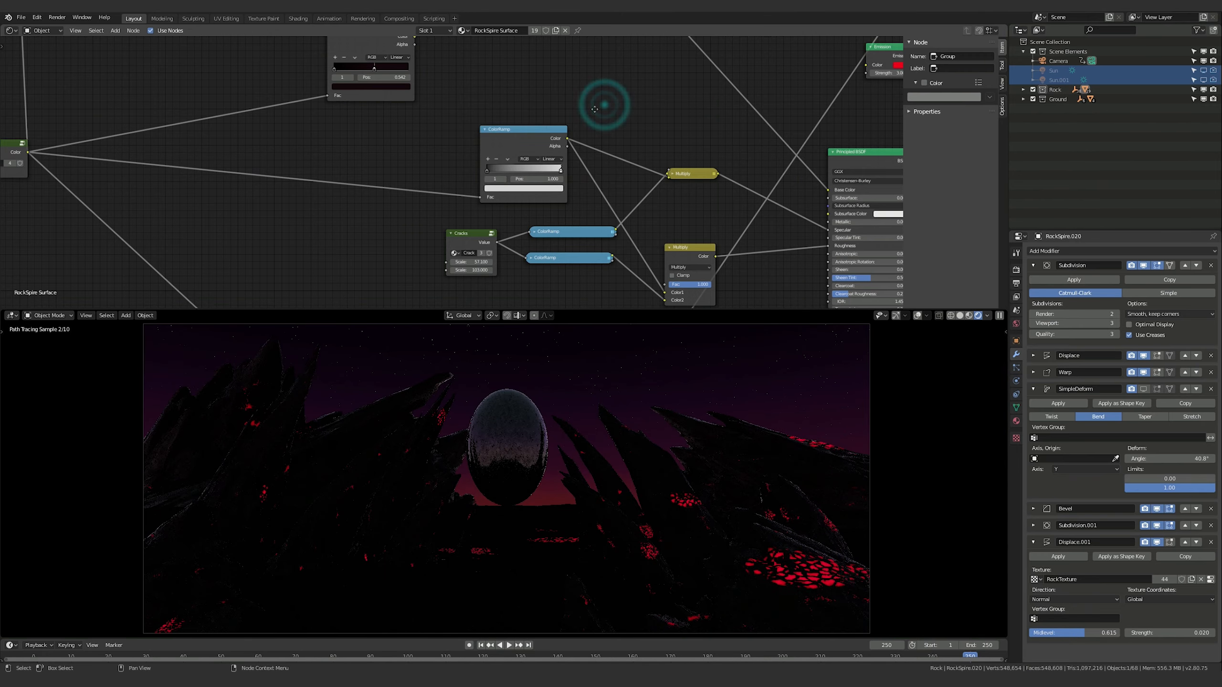
In the Rock Ground material, move the black stop of the ColorRamp feeding the Multiply nodes to the gradient's start and lighten it to dark grey
{"action": "middle_click_drag", "start_coordinate": [594, 109], "coordinate": [559, 72]}
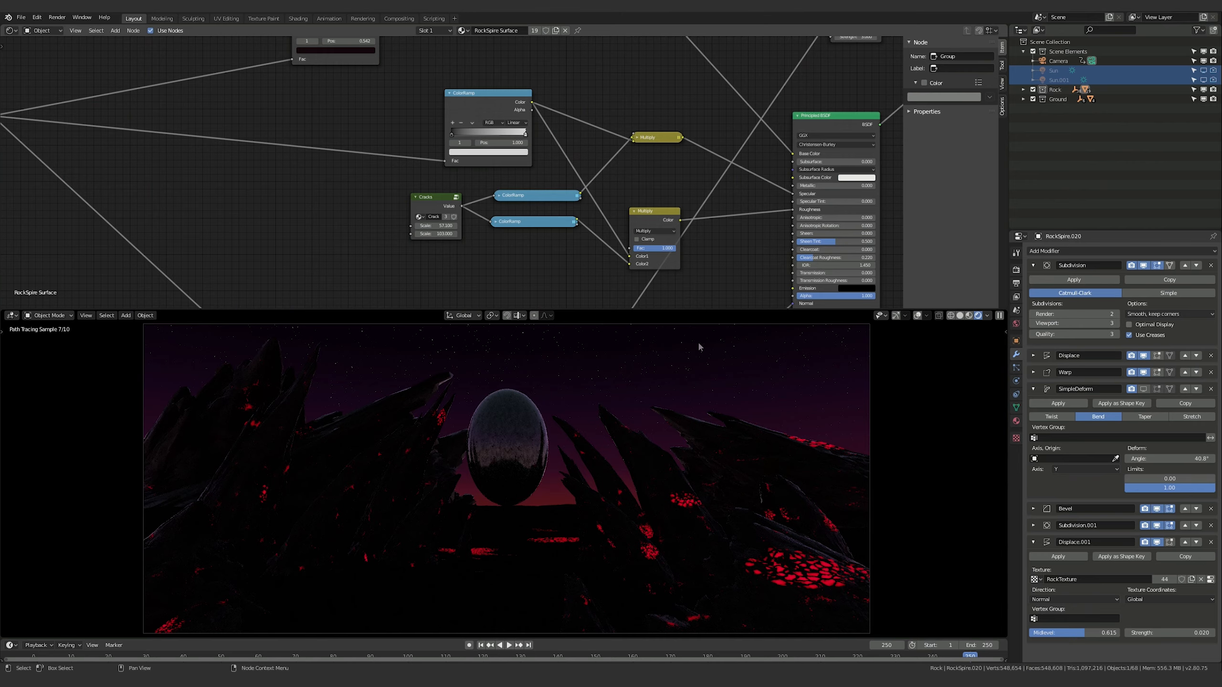
{"action": "middle_click_drag", "start_coordinate": [754, 241], "coordinate": [626, 221]}
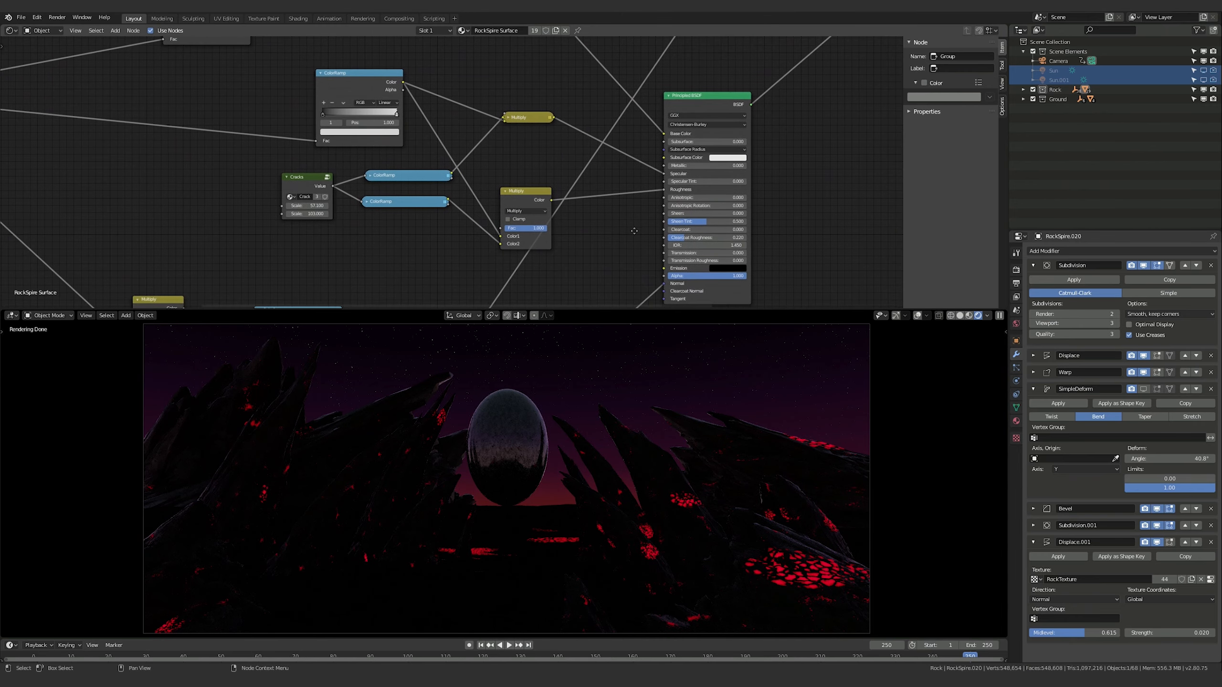
{"action": "middle_click_drag", "start_coordinate": [405, 229], "coordinate": [444, 224]}
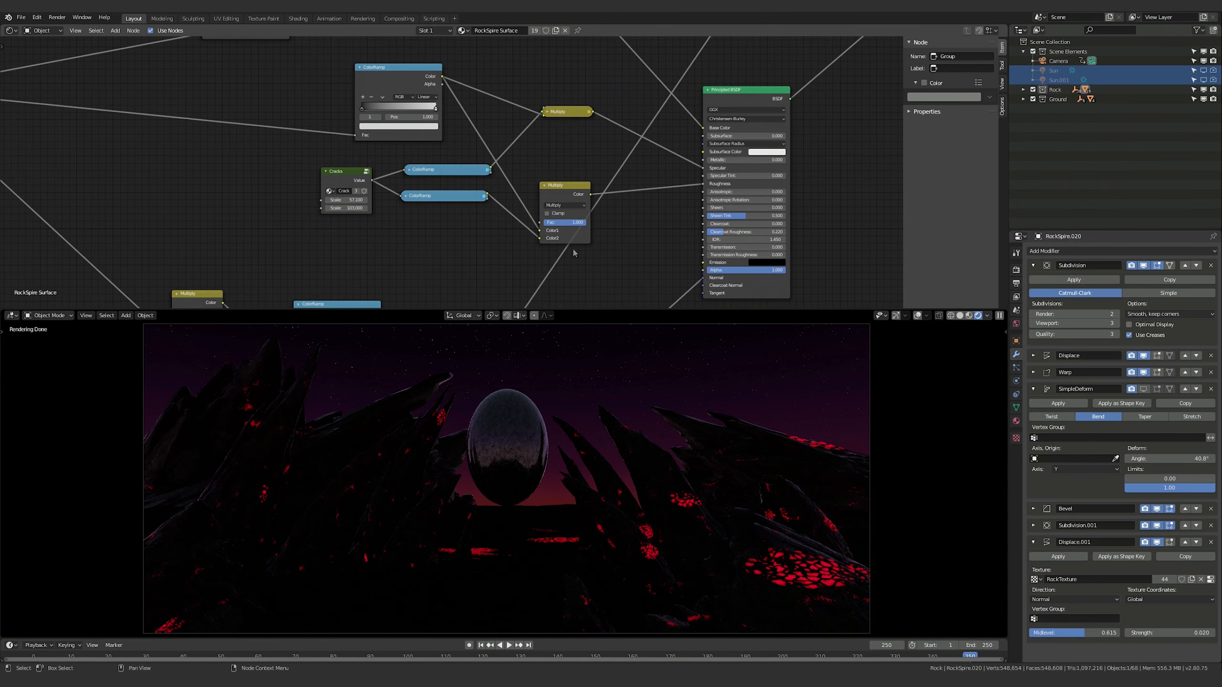
{"action": "left_click", "coordinate": [511, 572]}
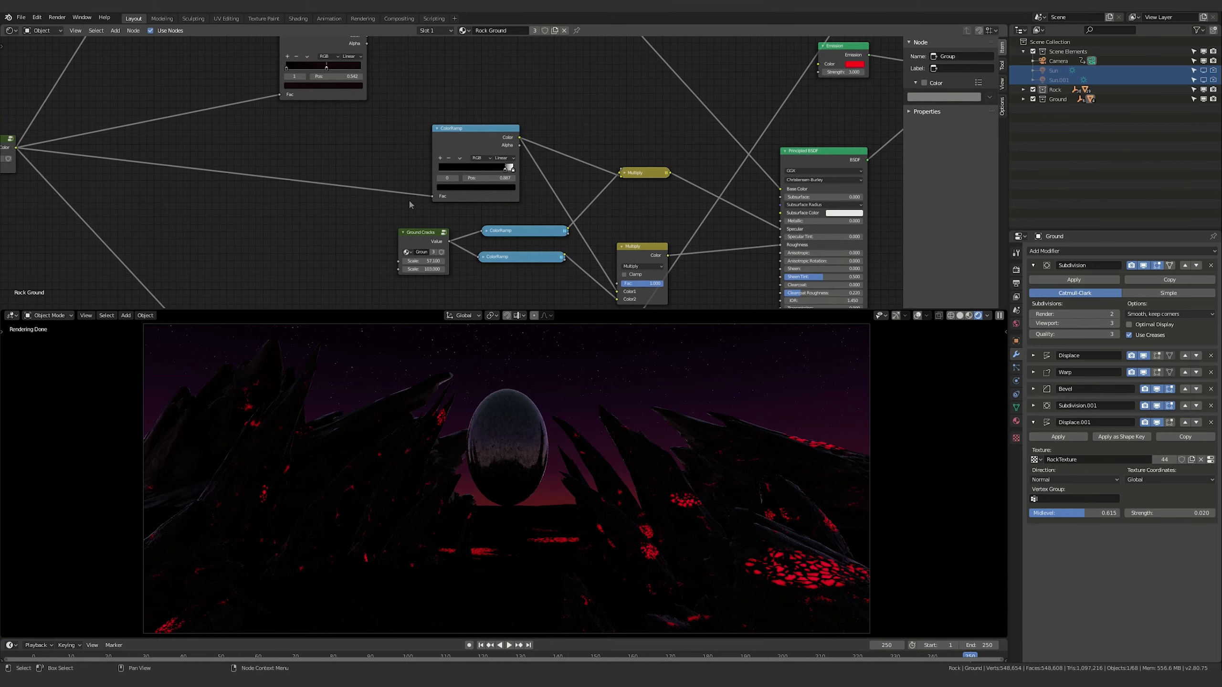
{"action": "left_click", "coordinate": [505, 171]}
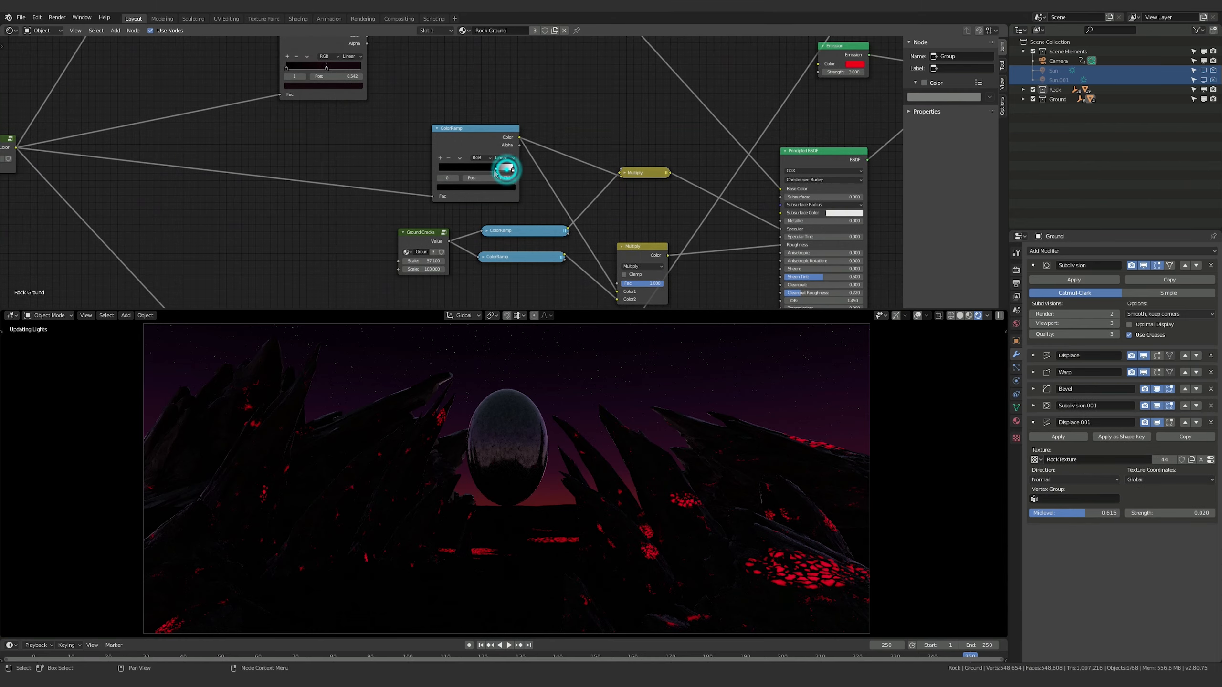
{"action": "left_click", "coordinate": [465, 188]}
{"action": "left_click", "coordinate": [499, 131]}
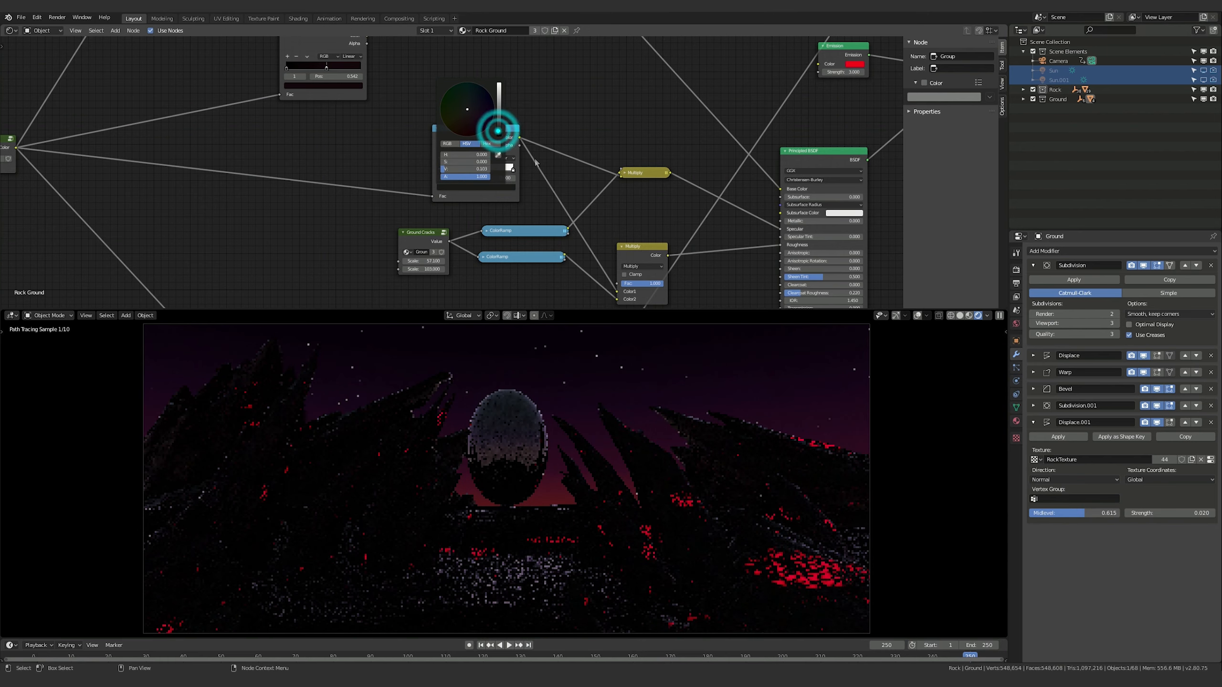
Dim the white stop of the same Rock Ground ColorRamp to light grey
{"action": "left_click", "coordinate": [513, 170]}
{"action": "left_click", "coordinate": [512, 170]}
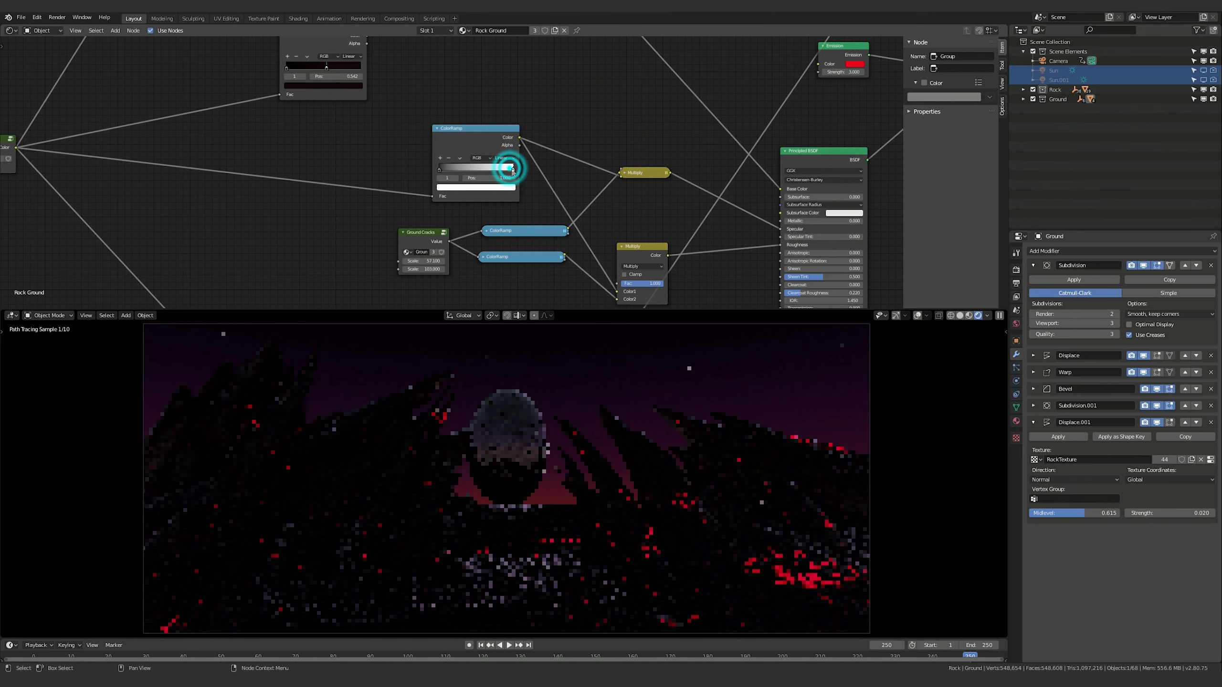
{"action": "left_click", "coordinate": [504, 190]}
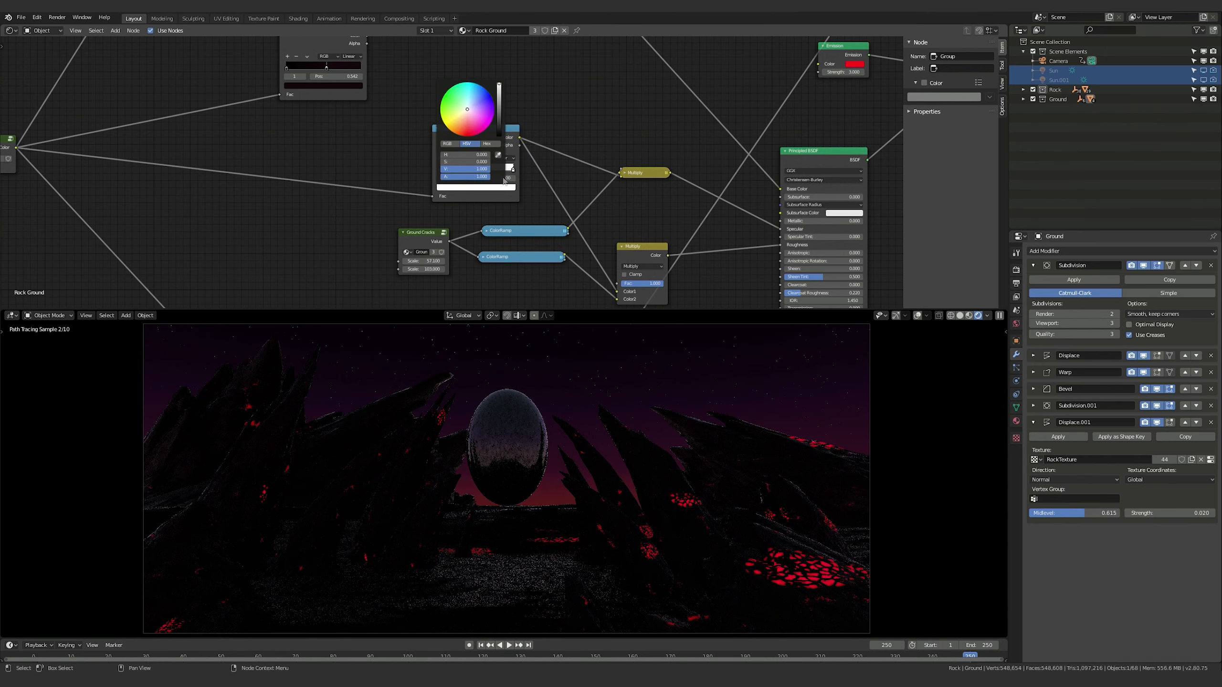
{"action": "left_click", "coordinate": [499, 92]}
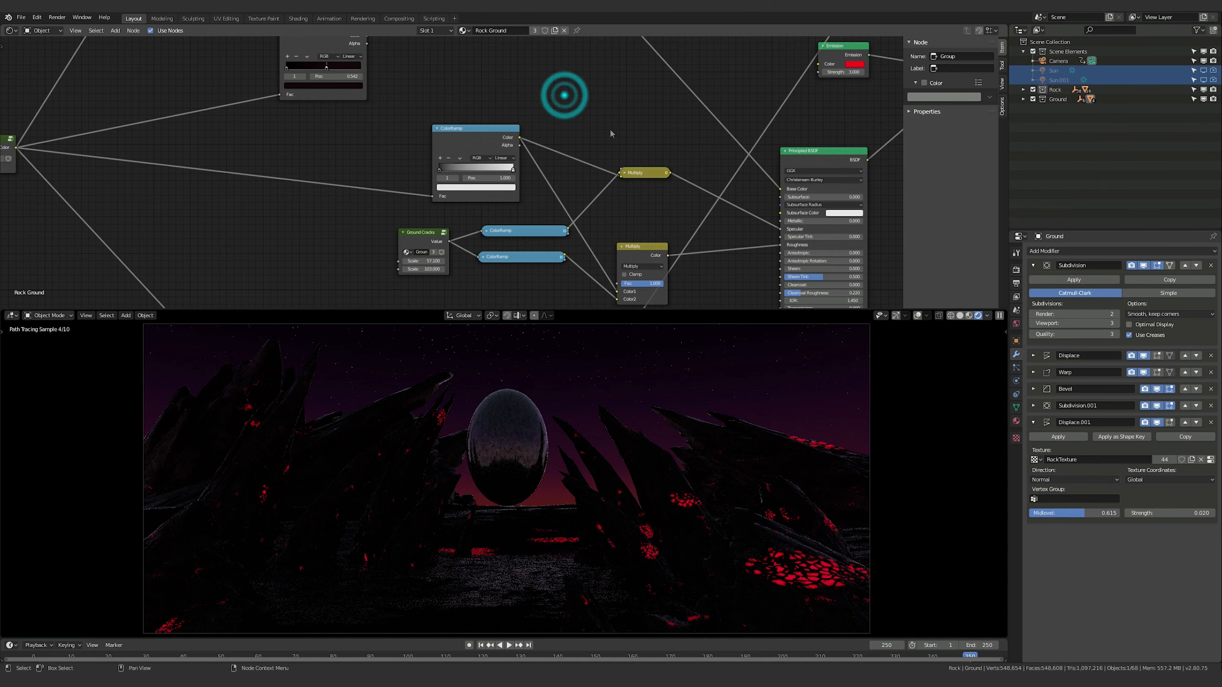
Examine the Rock Ground node tree around the base image, the dark ColorRamps and the Mix node that combines them
{"action": "middle_click_drag", "start_coordinate": [610, 130], "coordinate": [608, 87]}
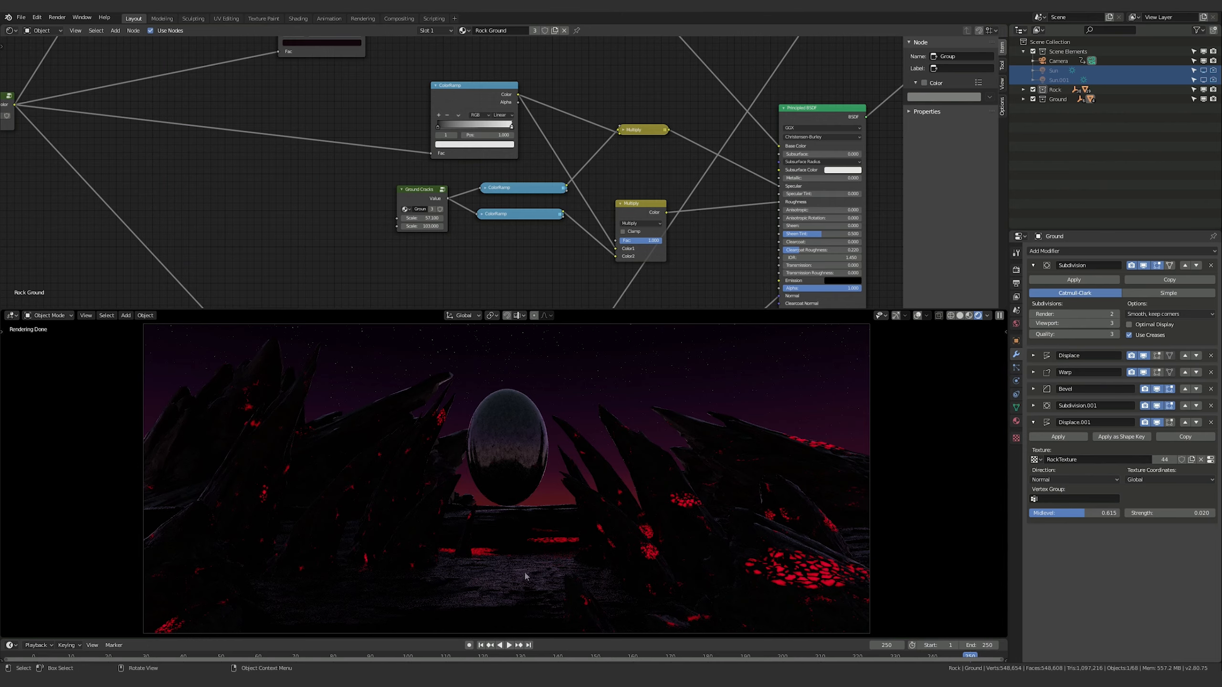
{"action": "middle_click_drag", "start_coordinate": [281, 86], "coordinate": [487, 232]}
{"action": "middle_click_drag", "start_coordinate": [596, 181], "coordinate": [601, 237]}
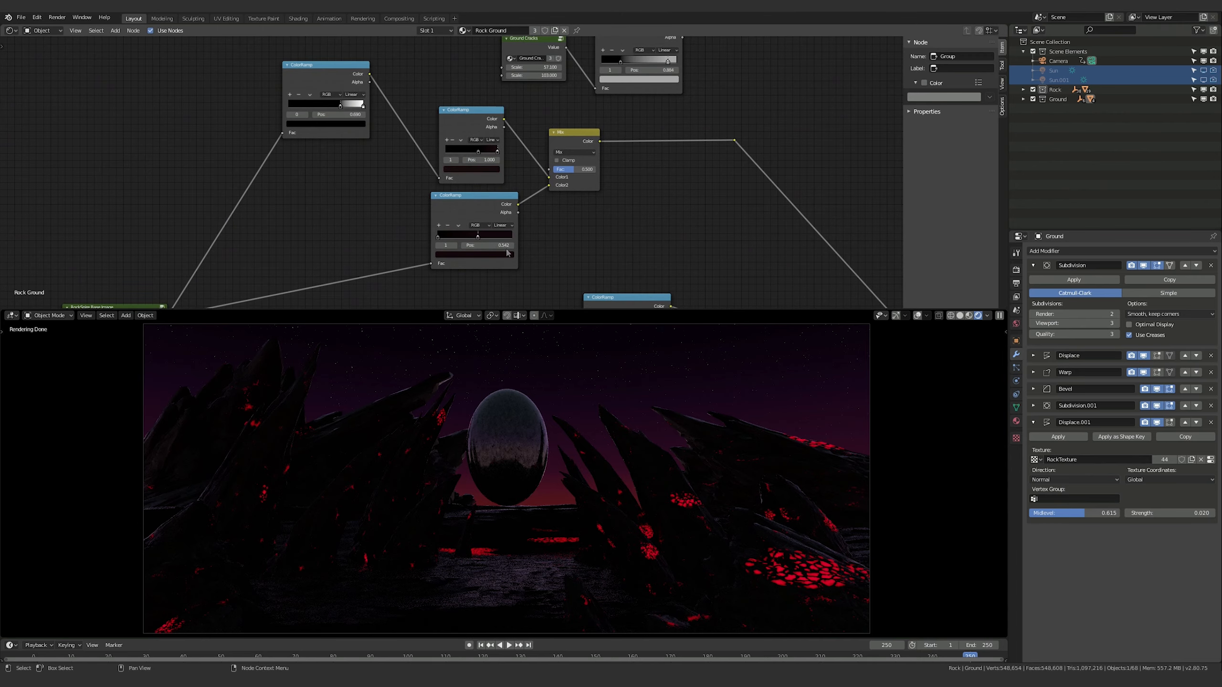
{"action": "middle_click_drag", "start_coordinate": [675, 245], "coordinate": [578, 96]}
{"action": "middle_click_drag", "start_coordinate": [395, 139], "coordinate": [515, 167]}
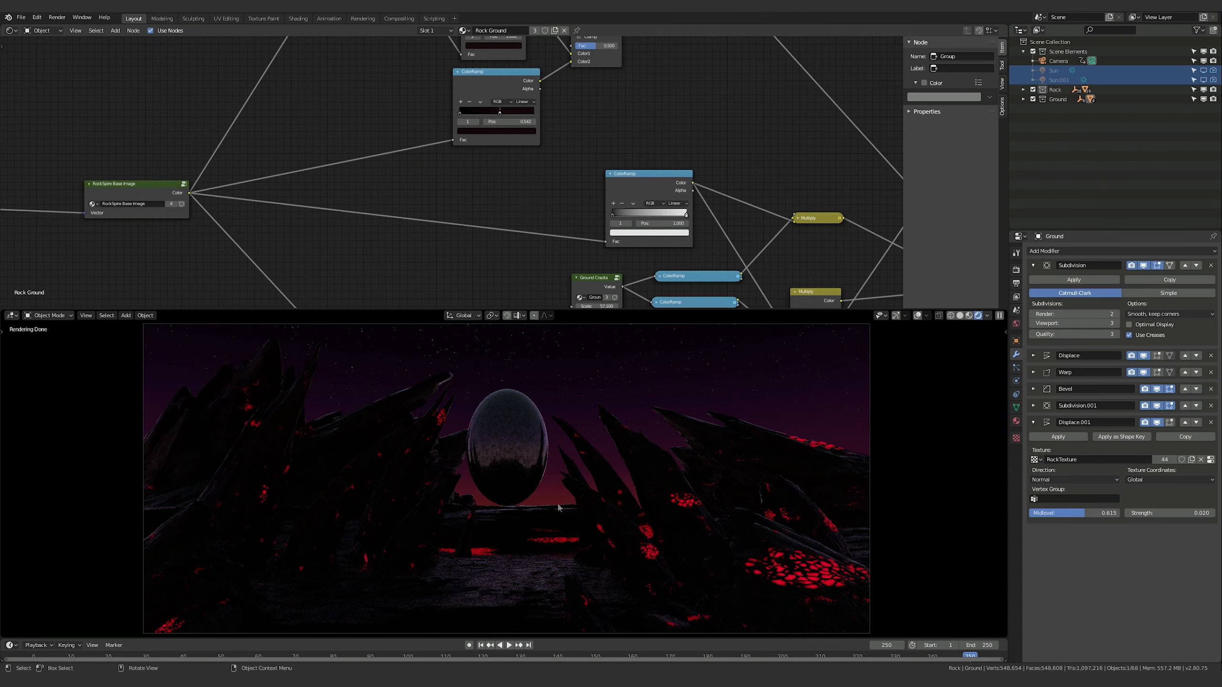
{"action": "middle_click_drag", "start_coordinate": [661, 144], "coordinate": [721, 248]}
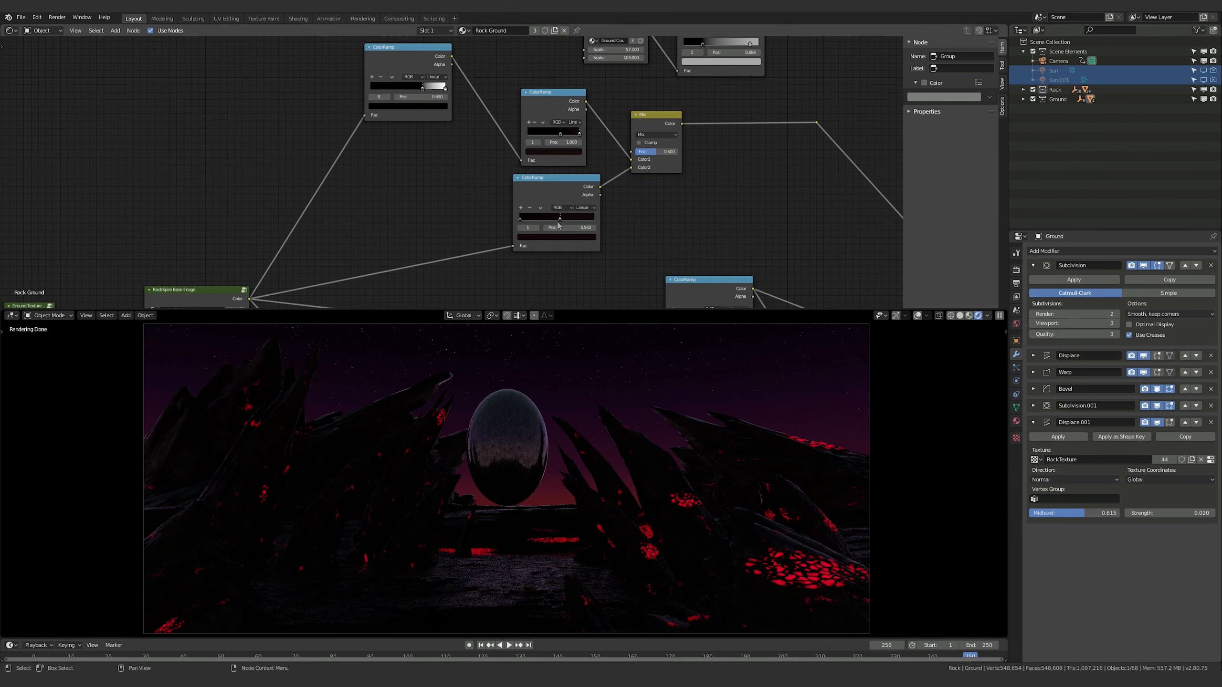
{"action": "left_click", "coordinate": [547, 192]}
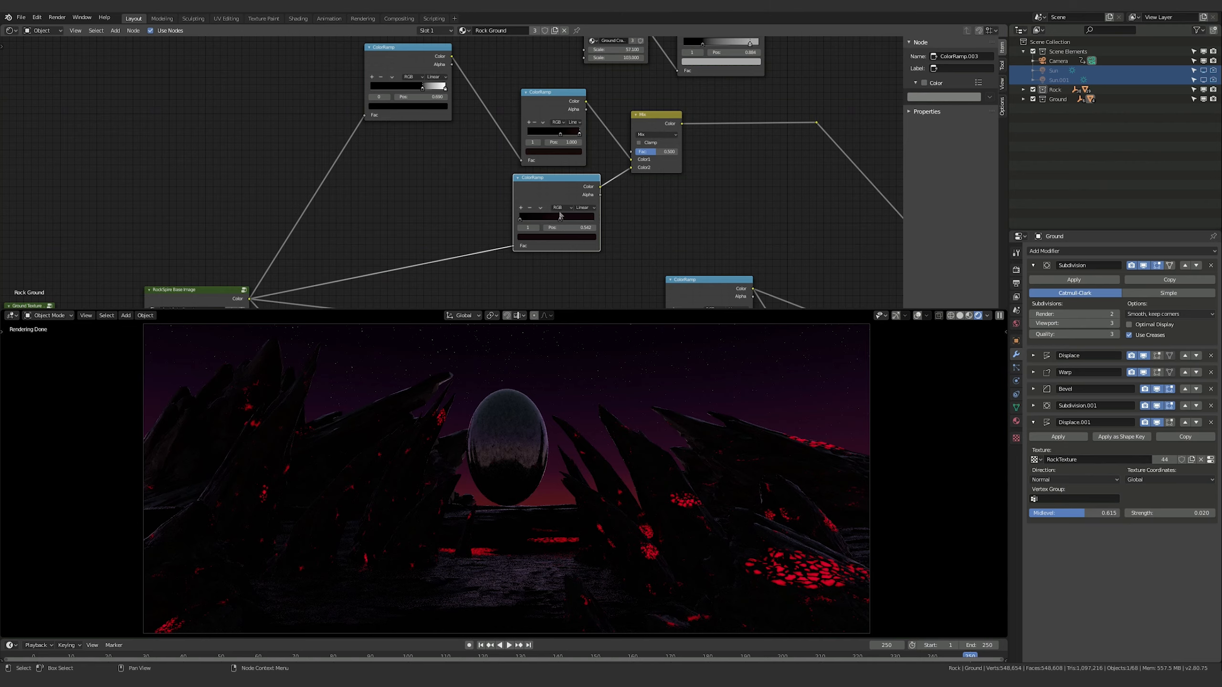
{"action": "left_click_drag", "start_coordinate": [549, 186], "coordinate": [546, 186]}
{"action": "middle_click_drag", "start_coordinate": [861, 279], "coordinate": [798, 292]}
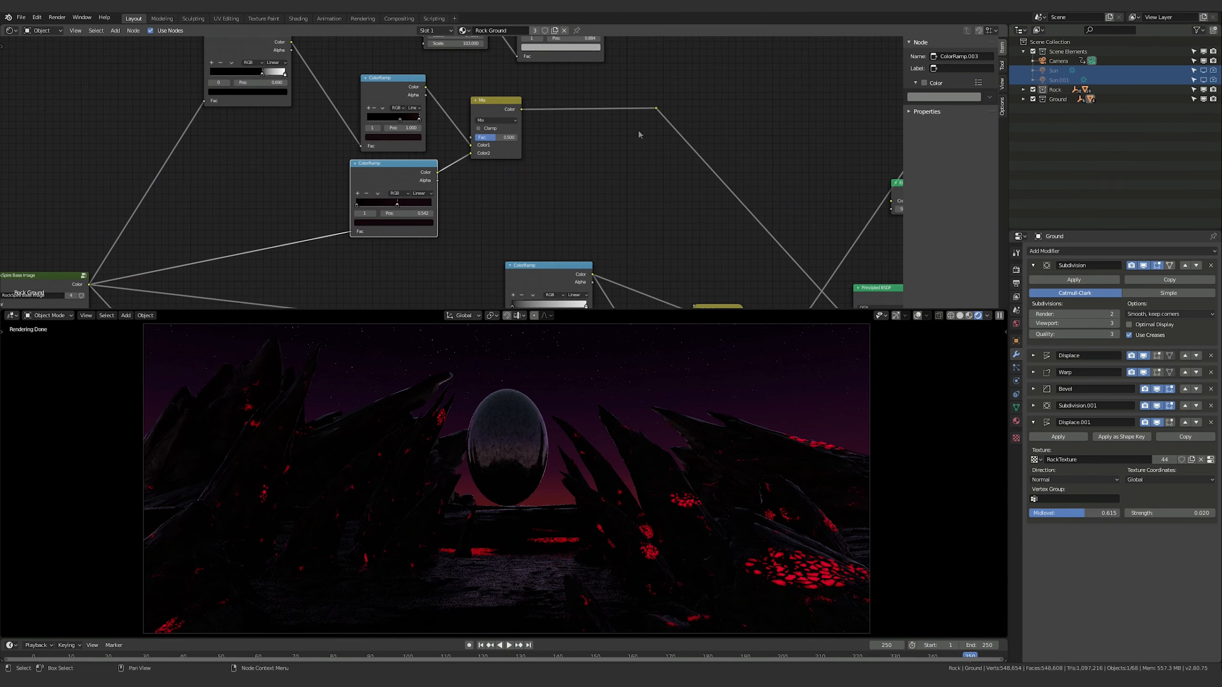
{"action": "middle_click_drag", "start_coordinate": [569, 164], "coordinate": [555, 204]}
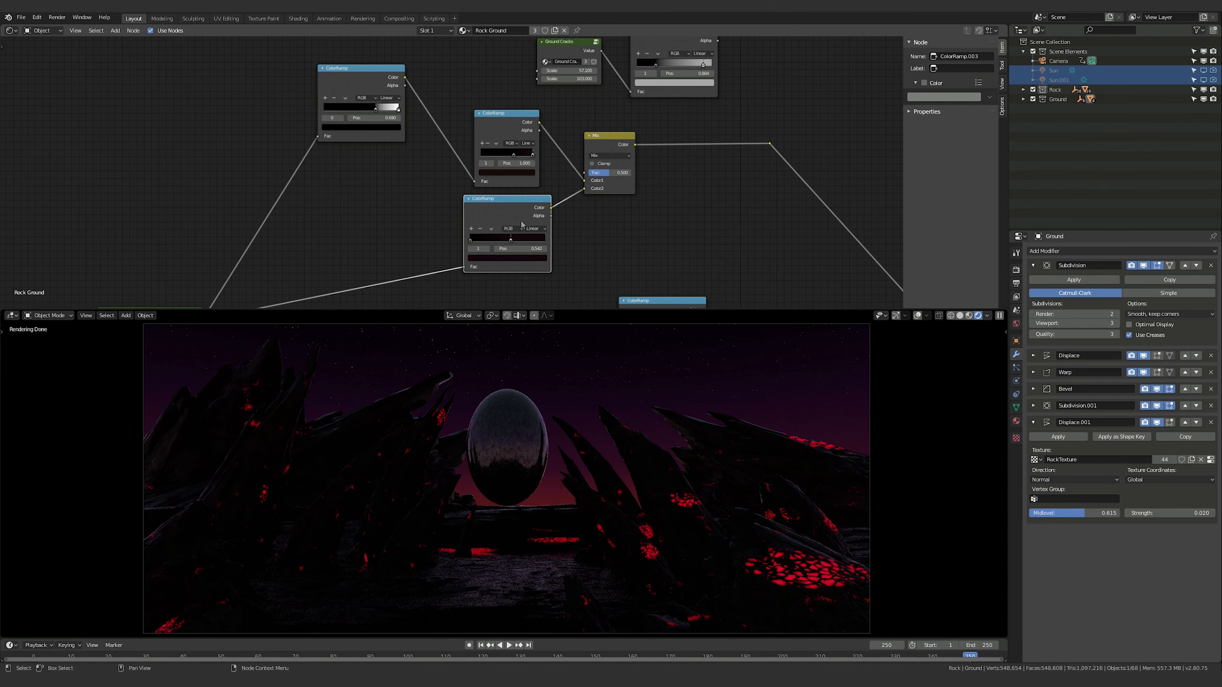
{"action": "middle_click_drag", "start_coordinate": [422, 207], "coordinate": [443, 177]}
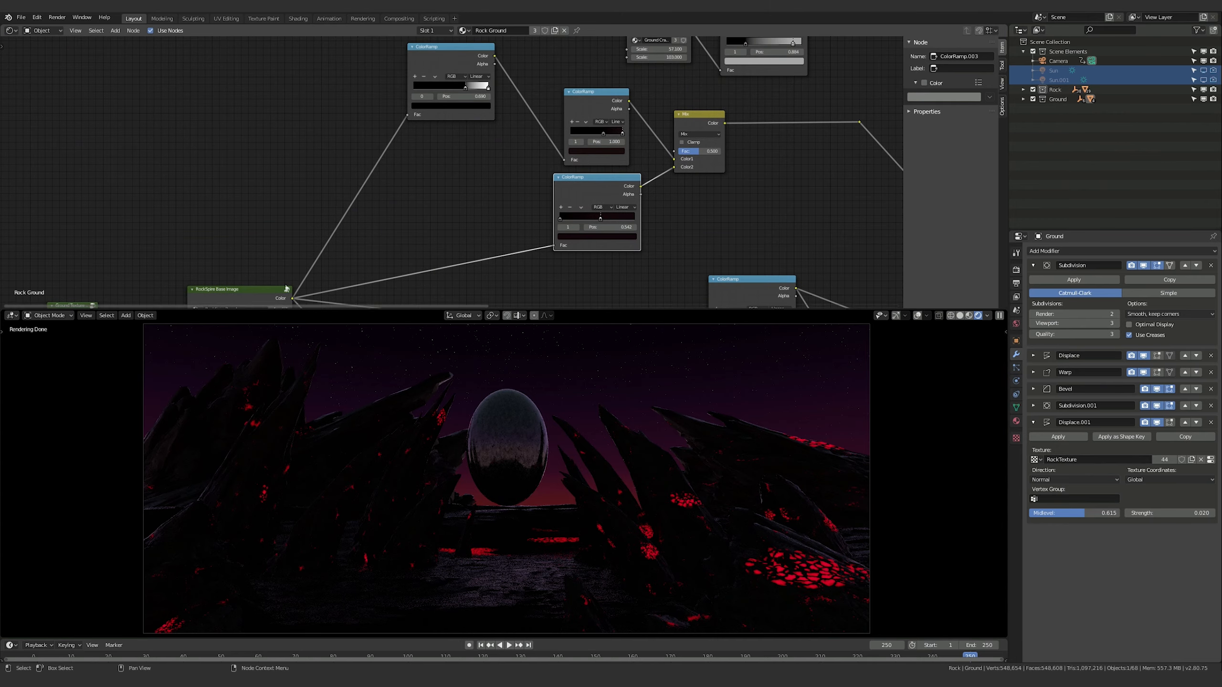
{"action": "left_click", "coordinate": [423, 52]}
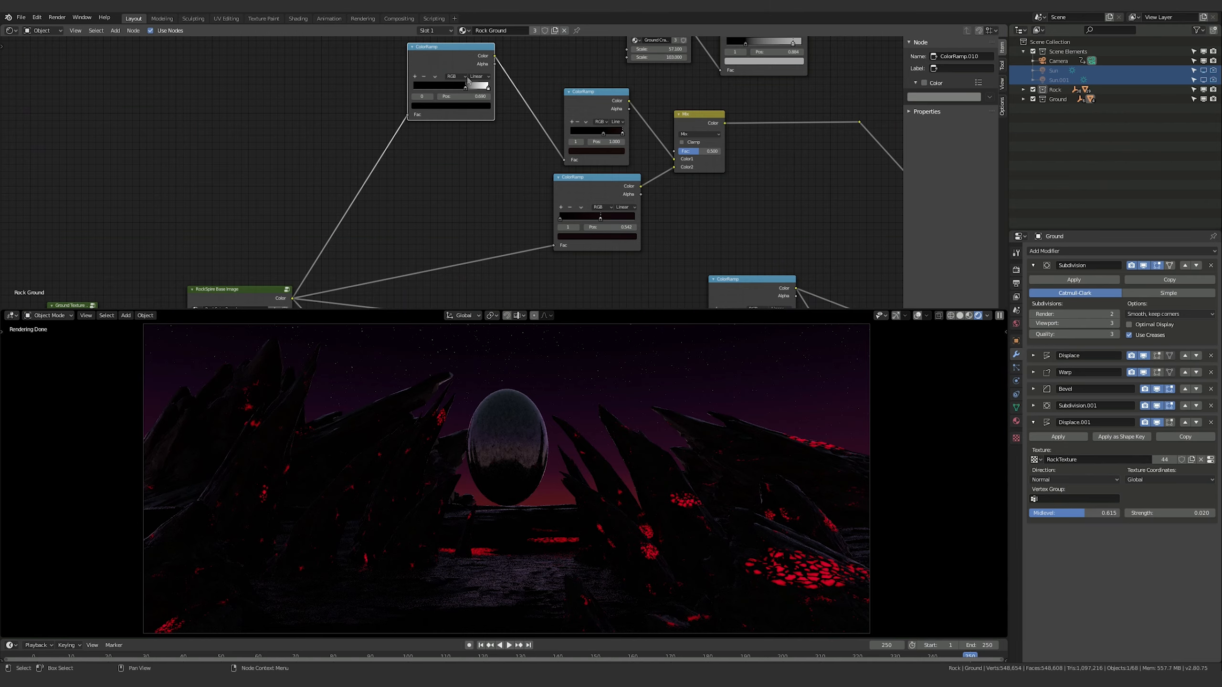
{"action": "middle_click_drag", "start_coordinate": [460, 177], "coordinate": [471, 120]}
{"action": "left_click", "coordinate": [267, 237]}
{"action": "middle_click_drag", "start_coordinate": [426, 87], "coordinate": [455, 169]}
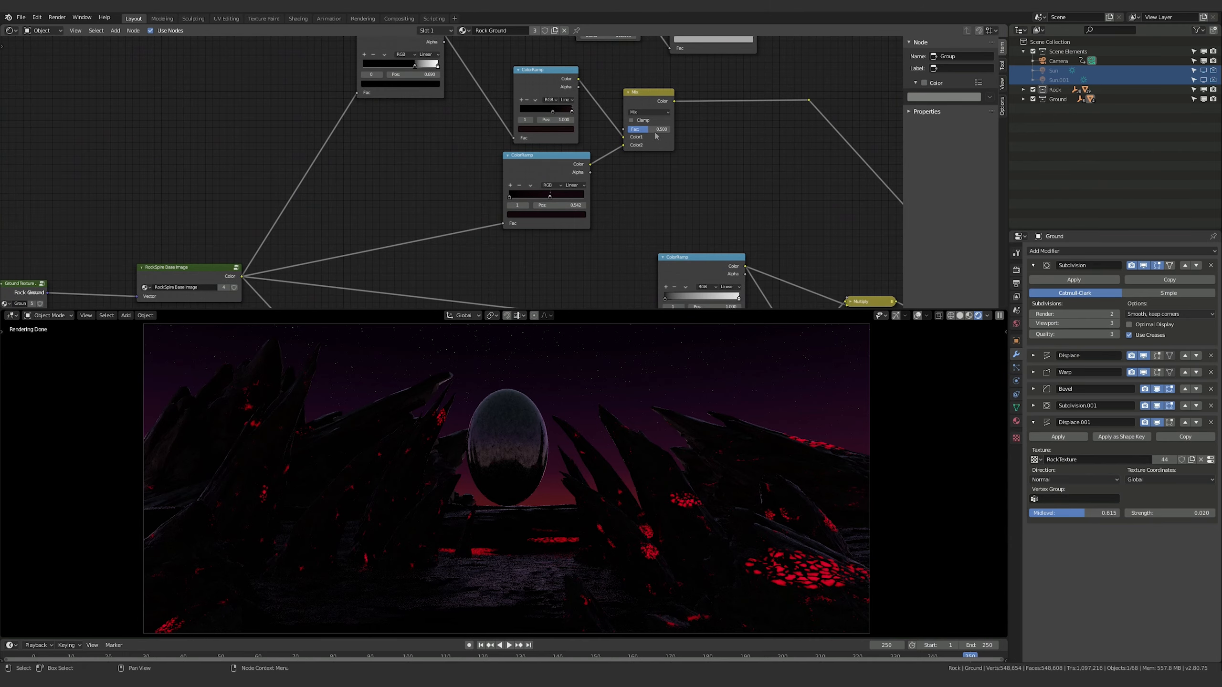
Disconnect the upper ColorRamp from the Mix node's first colour input and set the Mix factor to 1.000
{"action": "middle_click_drag", "start_coordinate": [656, 136], "coordinate": [716, 170]}
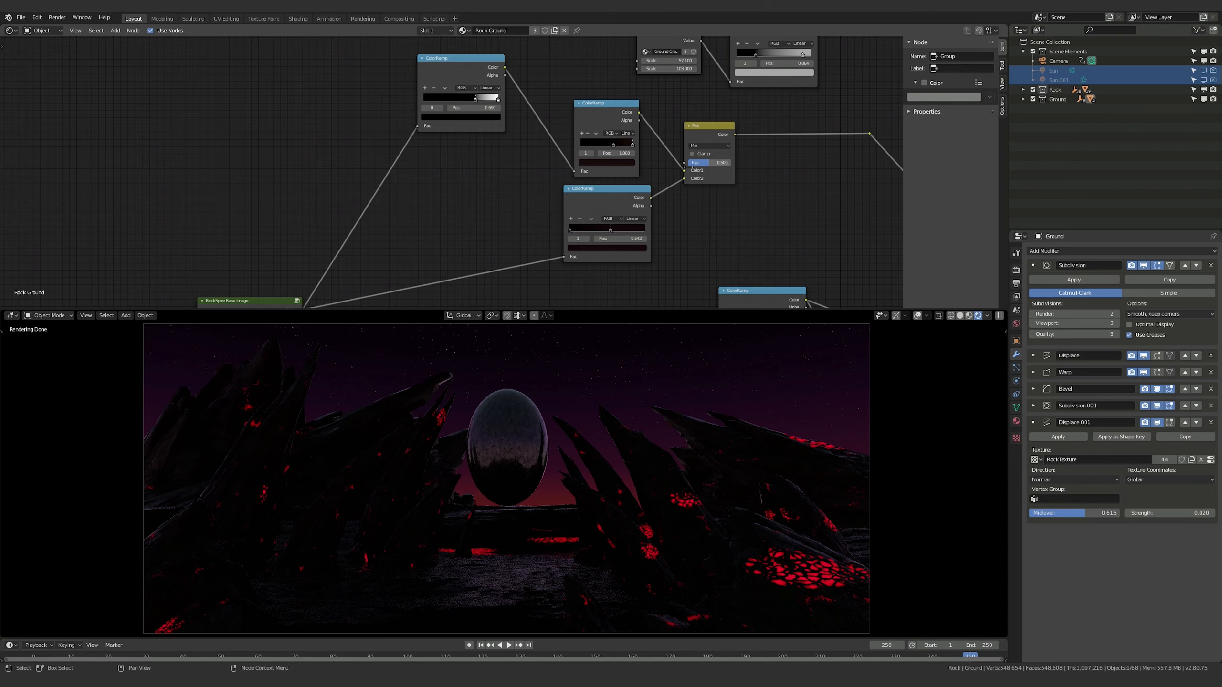
{"action": "left_click_drag", "start_coordinate": [684, 169], "coordinate": [731, 164]}
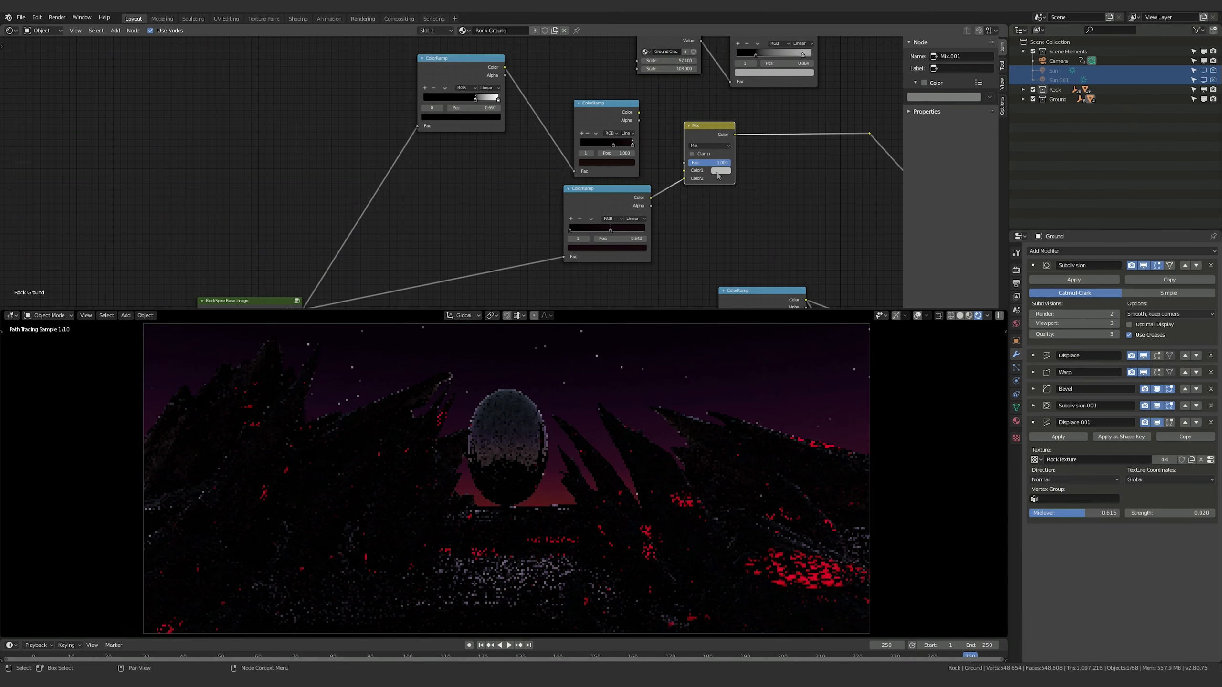
{"action": "middle_click_drag", "start_coordinate": [767, 205], "coordinate": [758, 173]}
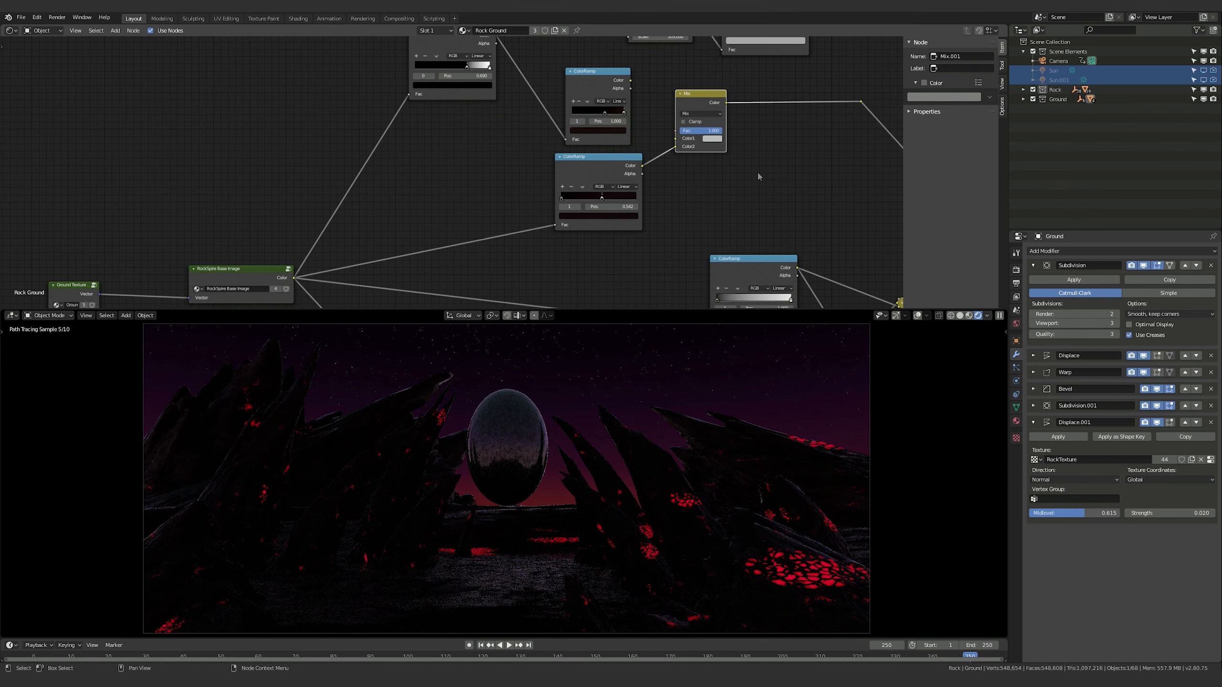
In the ColorRamp still feeding the Mix node, move the second stop to position 0.400 and colour it neutral dark grey
{"action": "left_click", "coordinate": [583, 163]}
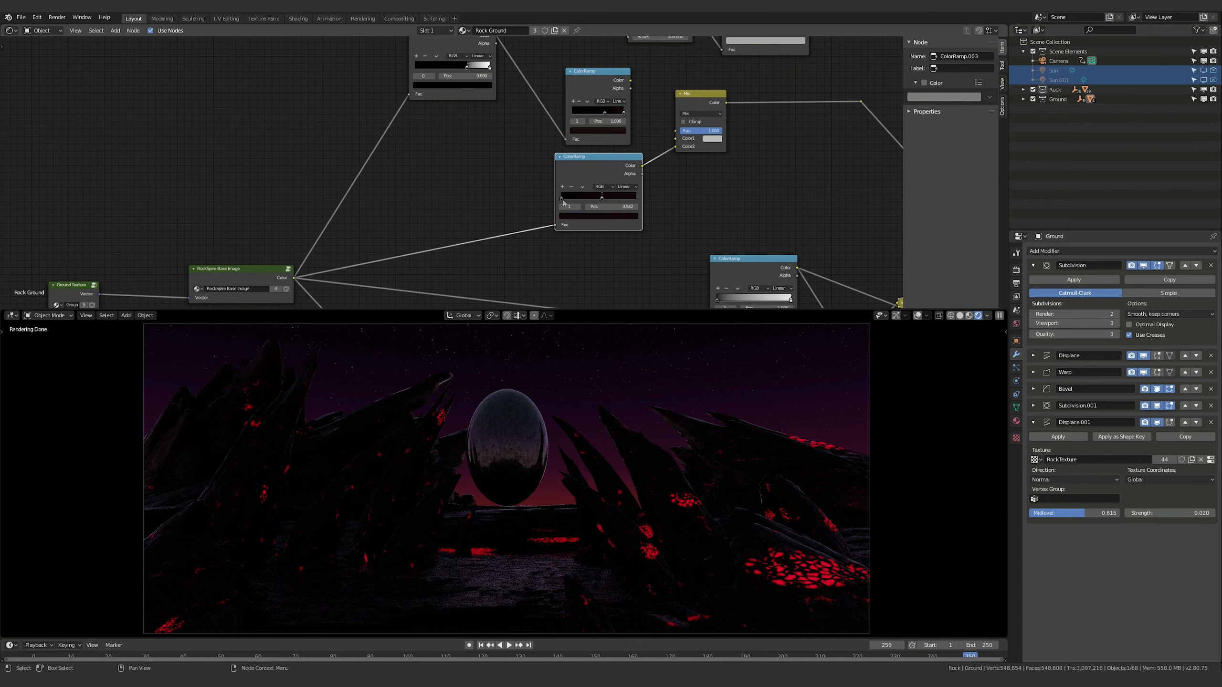
{"action": "left_click_drag", "start_coordinate": [603, 198], "coordinate": [561, 197]}
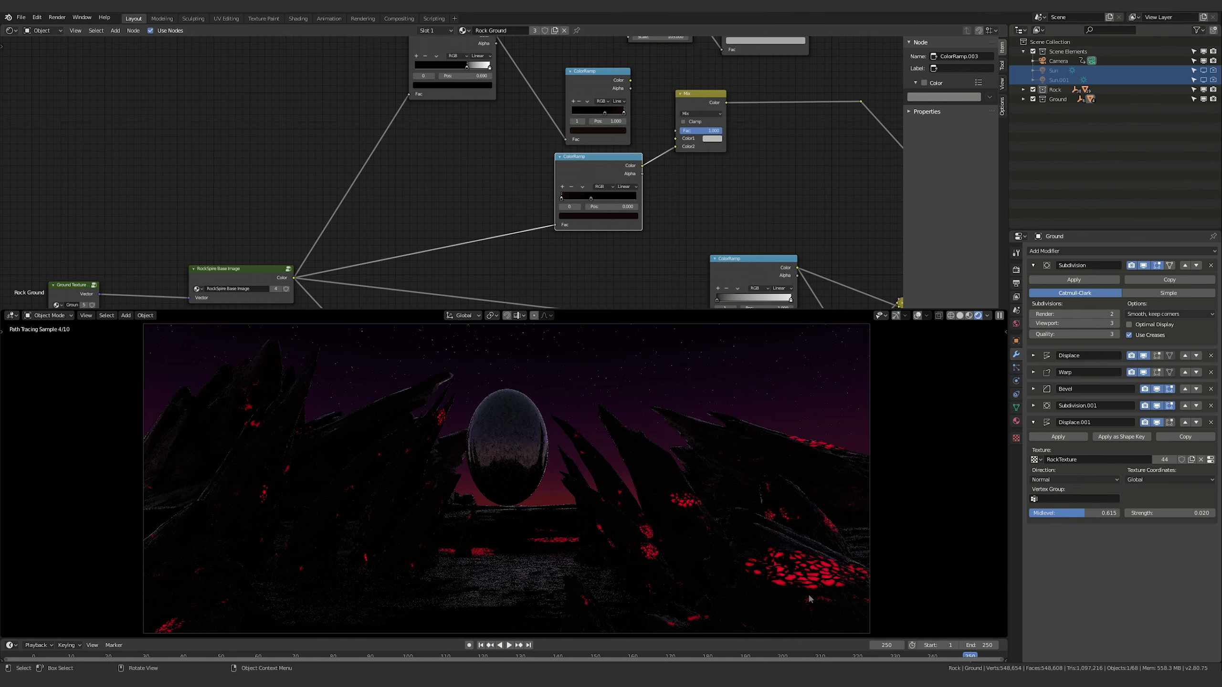
{"action": "left_click", "coordinate": [622, 217]}
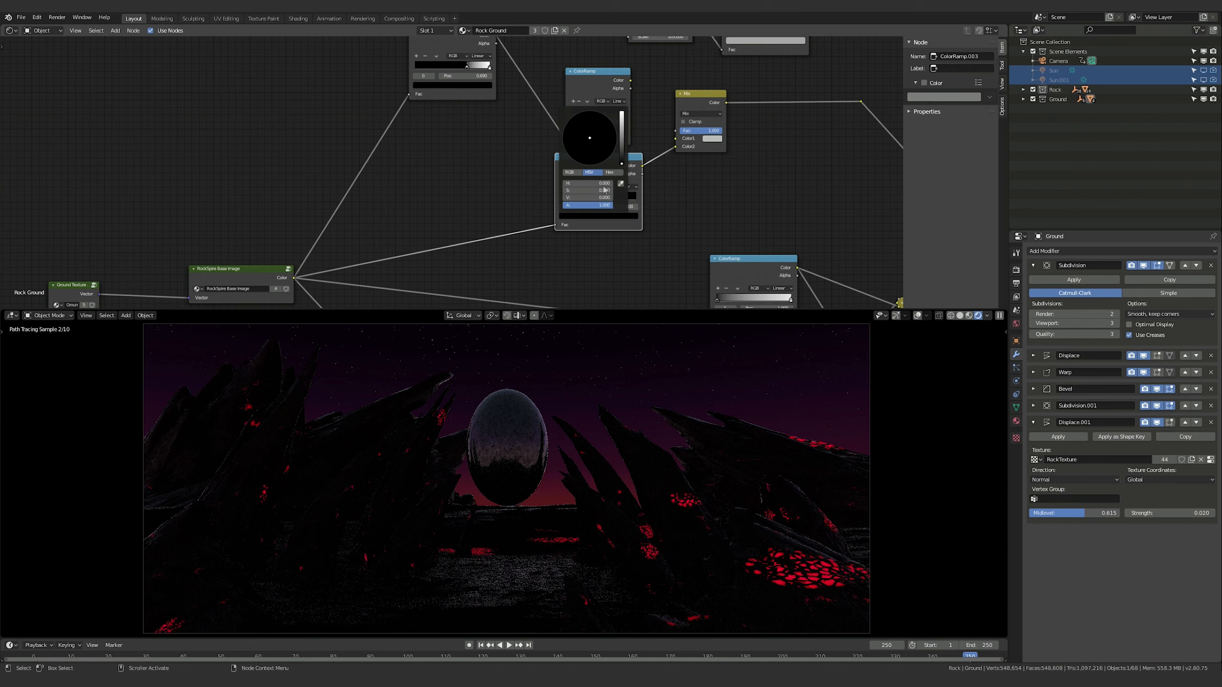
{"action": "left_click_drag", "start_coordinate": [622, 166], "coordinate": [623, 159]}
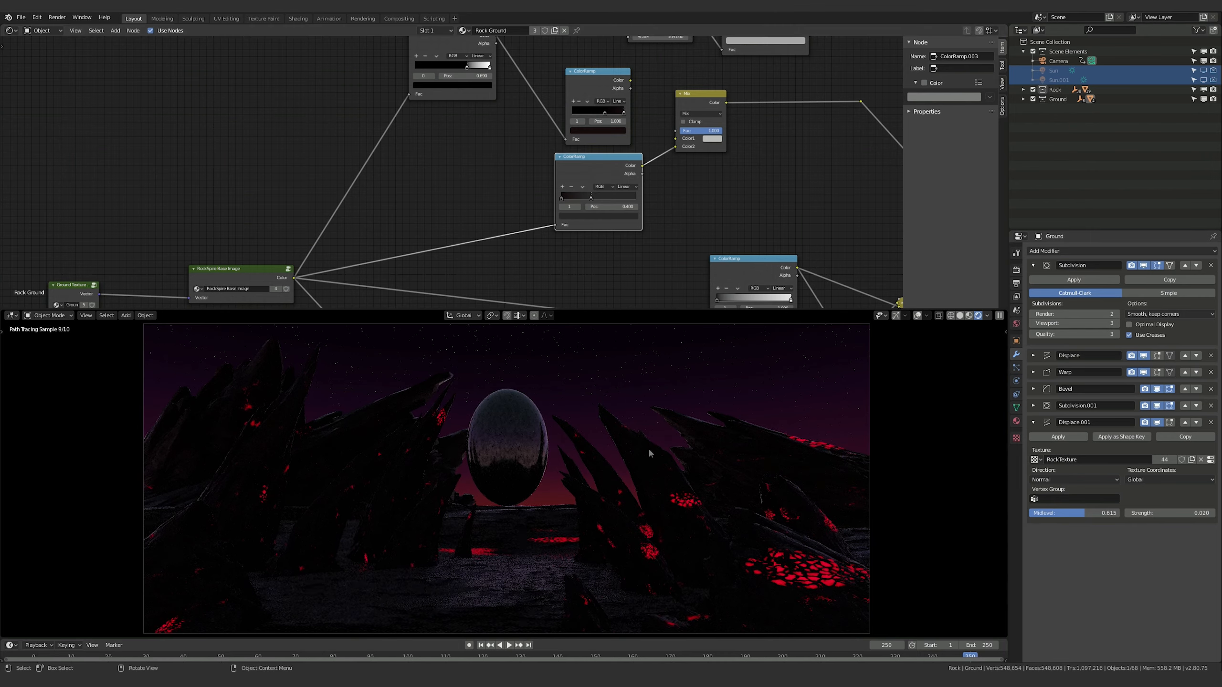
Darken the second stop's grey in that ColorRamp to a value of about 0.07
{"action": "left_click", "coordinate": [603, 216]}
{"action": "left_click", "coordinate": [622, 157]}
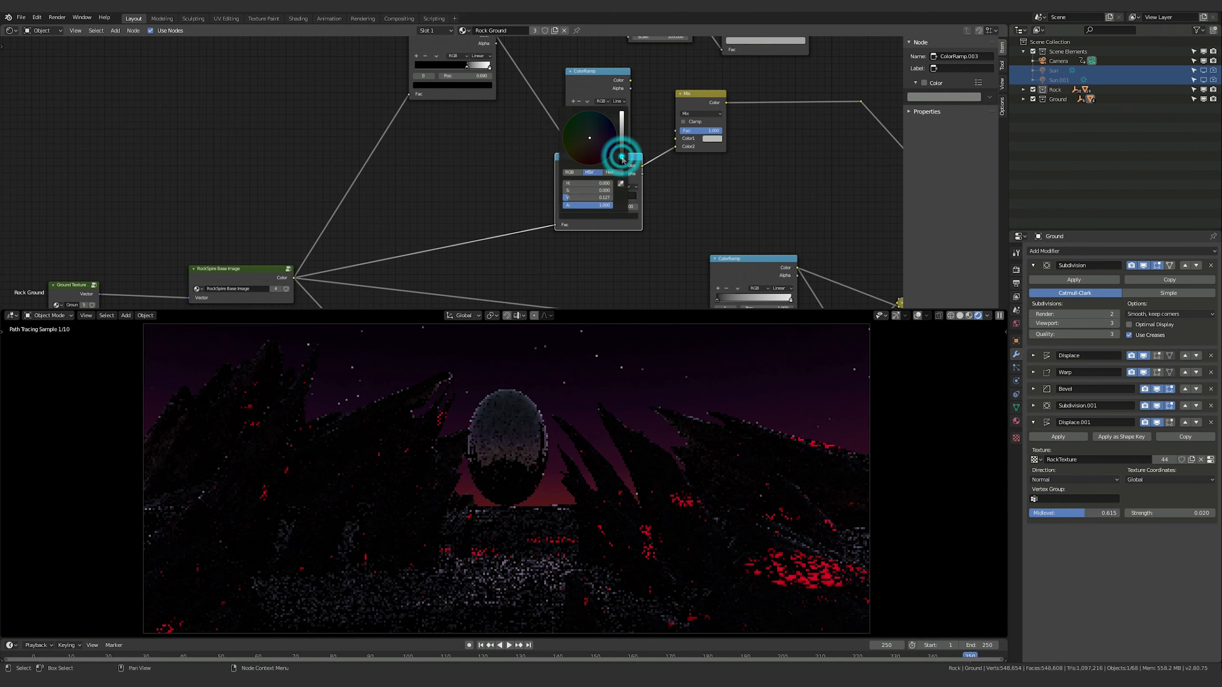
{"action": "left_click", "coordinate": [622, 161]}
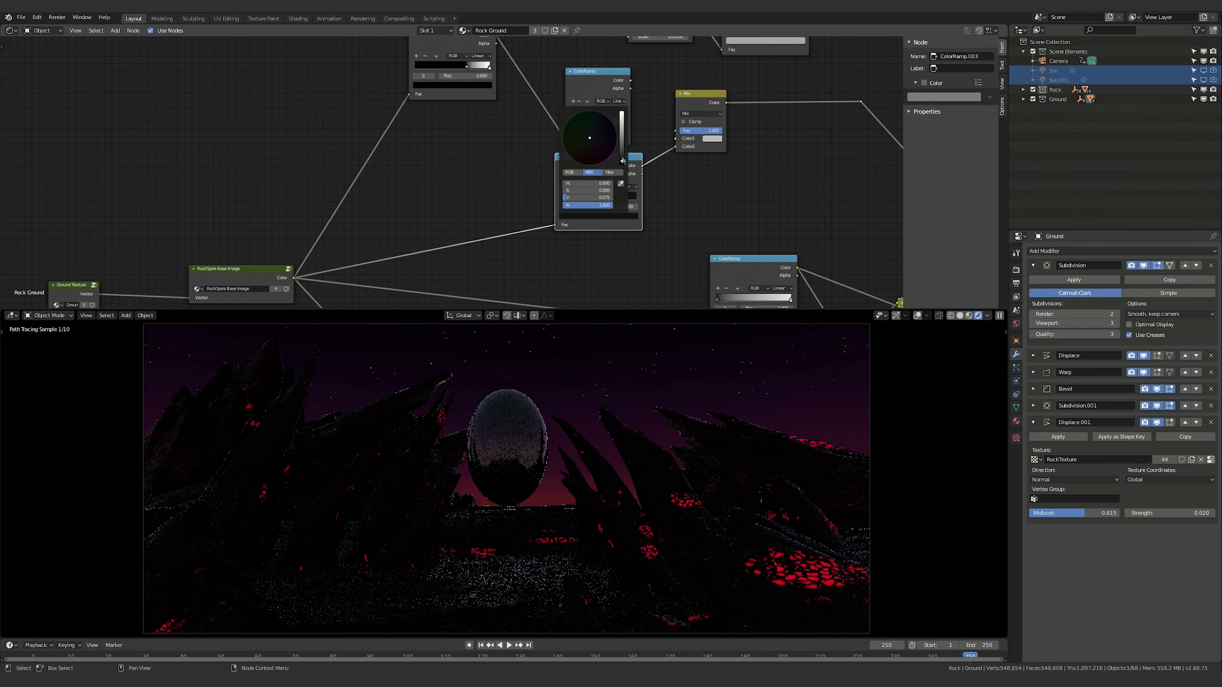
{"action": "left_click", "coordinate": [715, 191]}
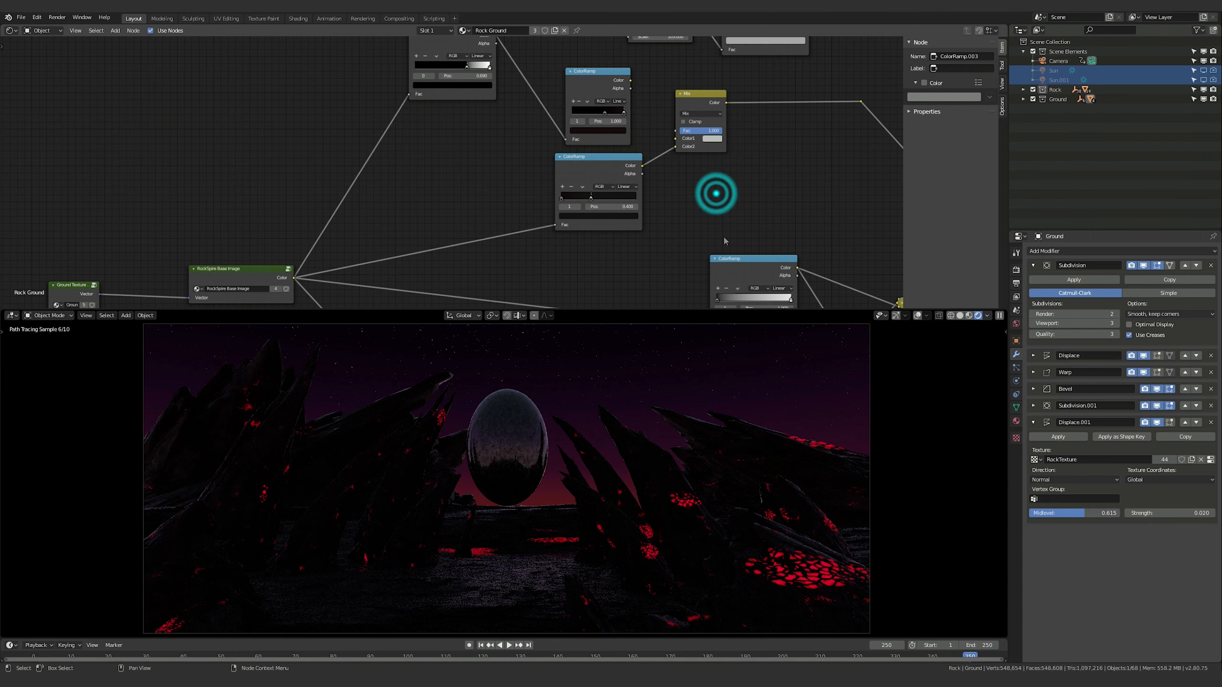
On a rock spire's RockSpire Surface material, disconnect the upper ColorRamp from the Mix node's first colour input and set the factor to 1.000
{"action": "left_click", "coordinate": [654, 481]}
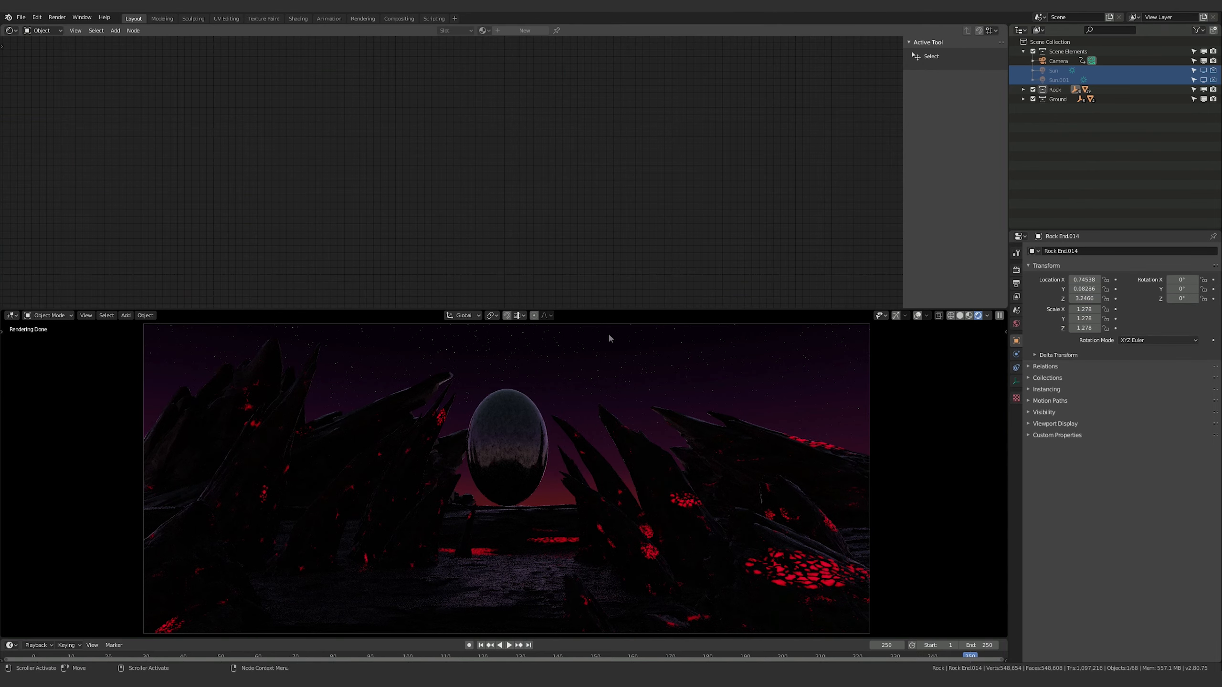
{"action": "left_click", "coordinate": [653, 466]}
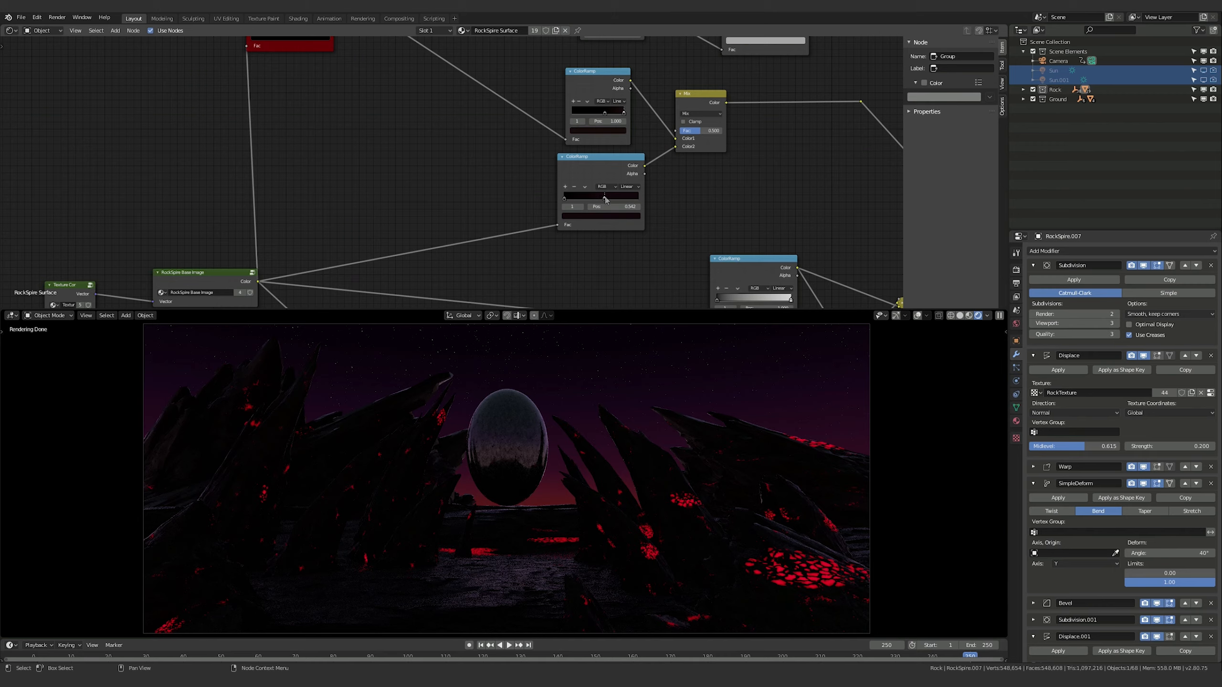
{"action": "middle_click_drag", "start_coordinate": [476, 153], "coordinate": [461, 147]}
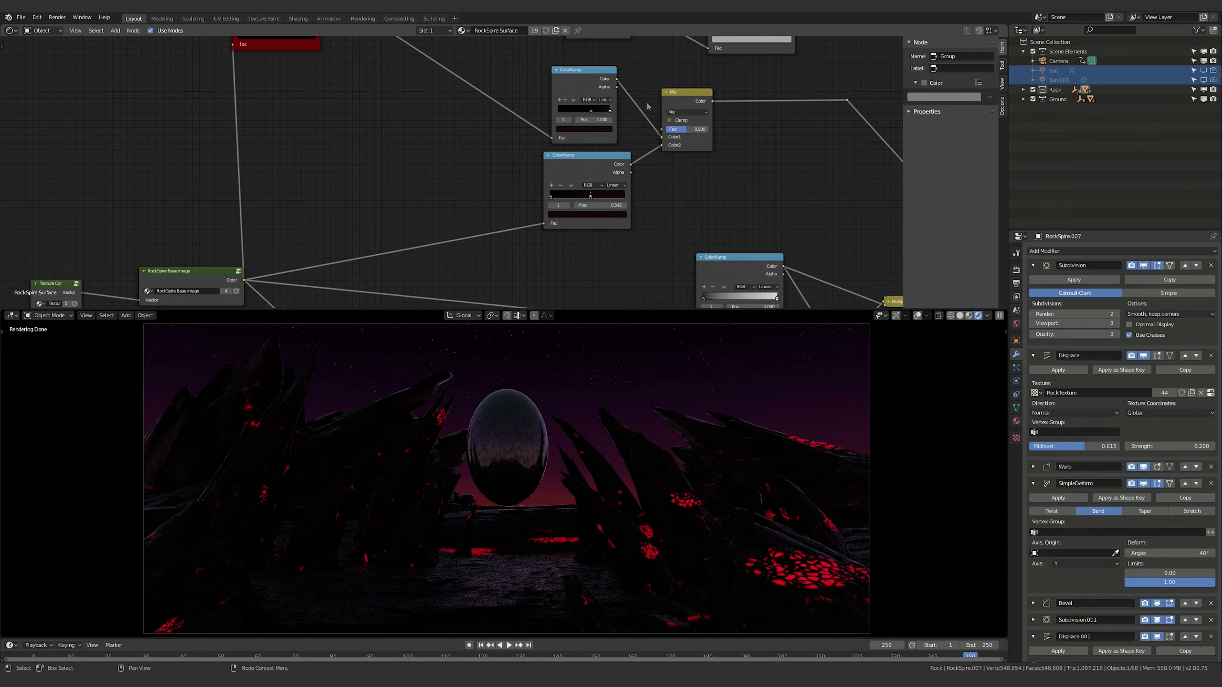
{"action": "left_click_drag", "start_coordinate": [661, 136], "coordinate": [738, 133]}
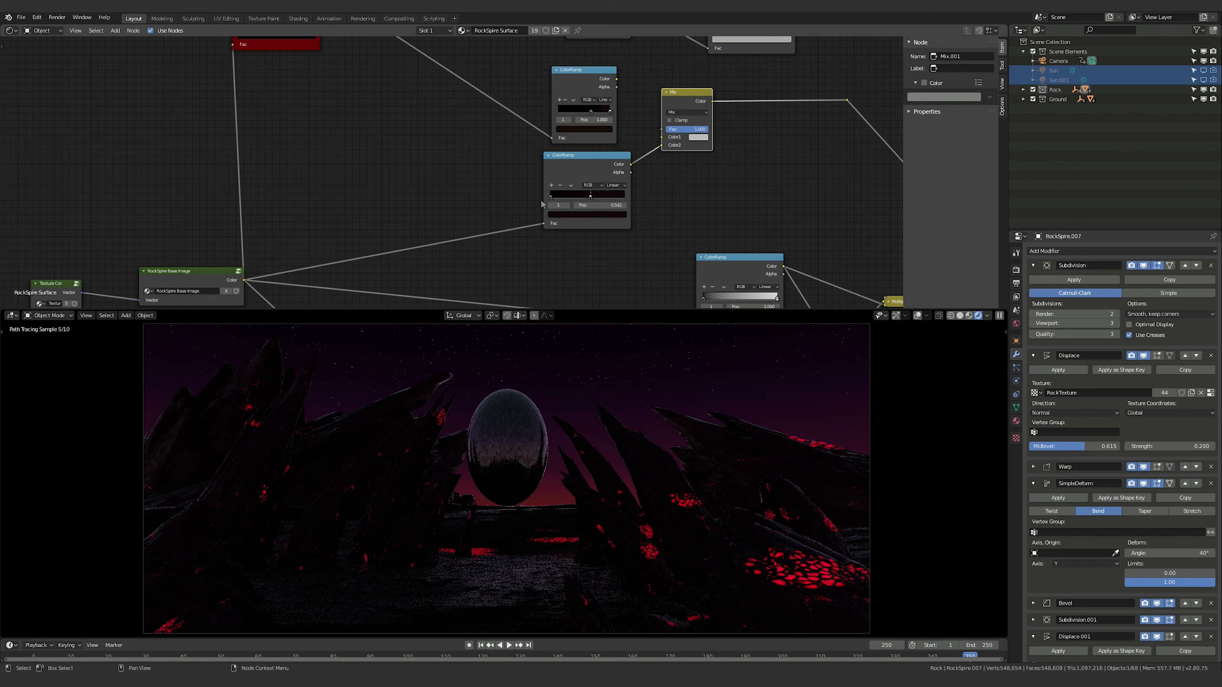
In the rock ColorRamp still feeding the Mix node, shift the second stop slightly towards the start and colour it neutral near-black
{"action": "left_click_drag", "start_coordinate": [589, 195], "coordinate": [551, 197]}
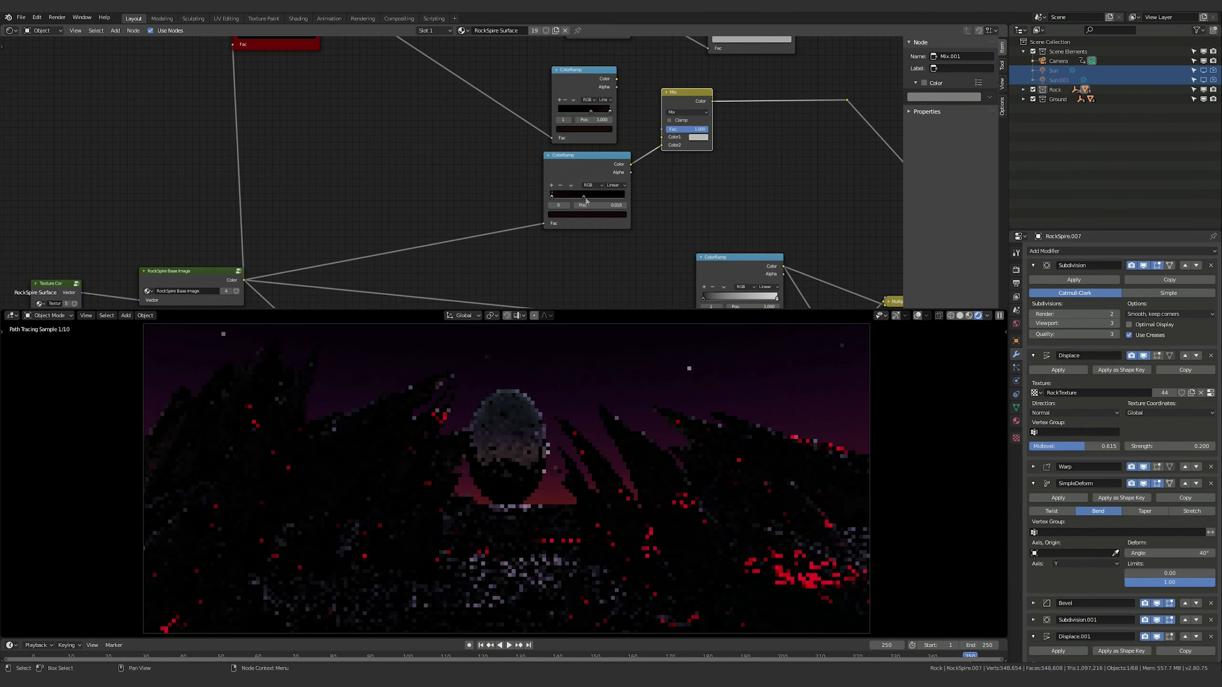
{"action": "left_click", "coordinate": [584, 195]}
{"action": "left_click", "coordinate": [587, 214]}
{"action": "mouse_move", "coordinate": [610, 159]}
{"action": "left_mouse_down"}
{"action": "mouse_move", "coordinate": [611, 139]}
{"action": "mouse_move", "coordinate": [611, 162]}
{"action": "left_mouse_up"}
Try a brightness value of .75 for the rock ColorRamp's second stop
{"action": "left_click", "coordinate": [586, 196]}
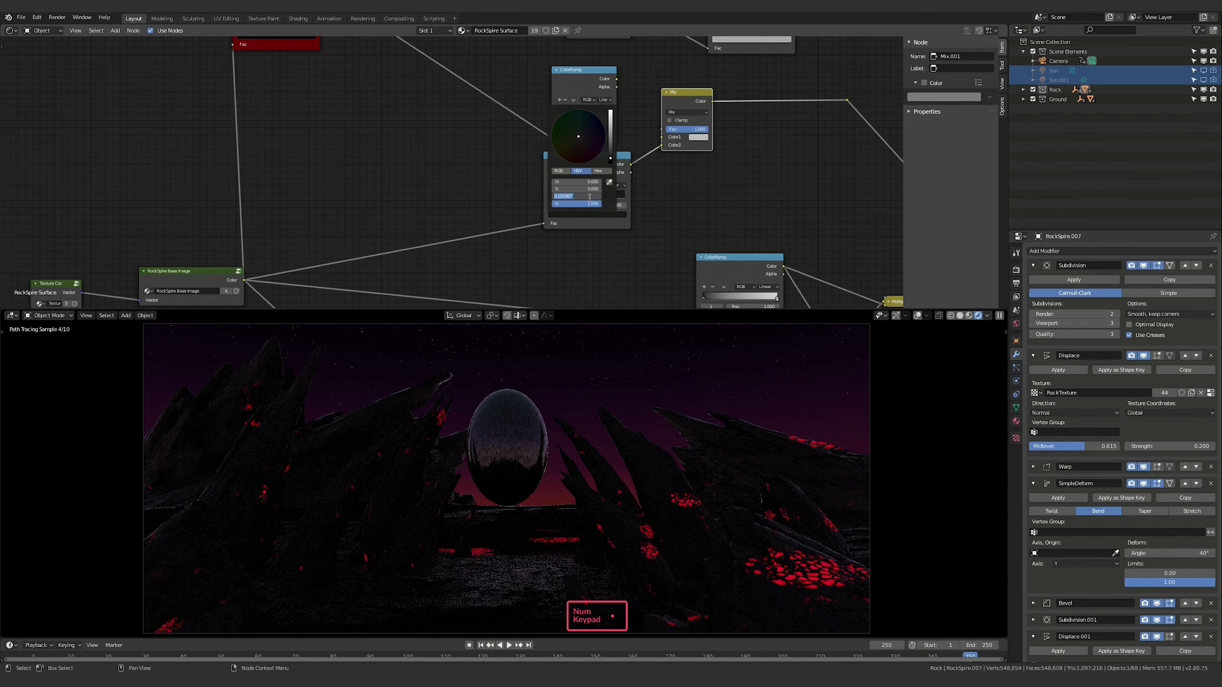
{"action": "type", "text": ".75"}
{"action": "key", "text": "Return"}
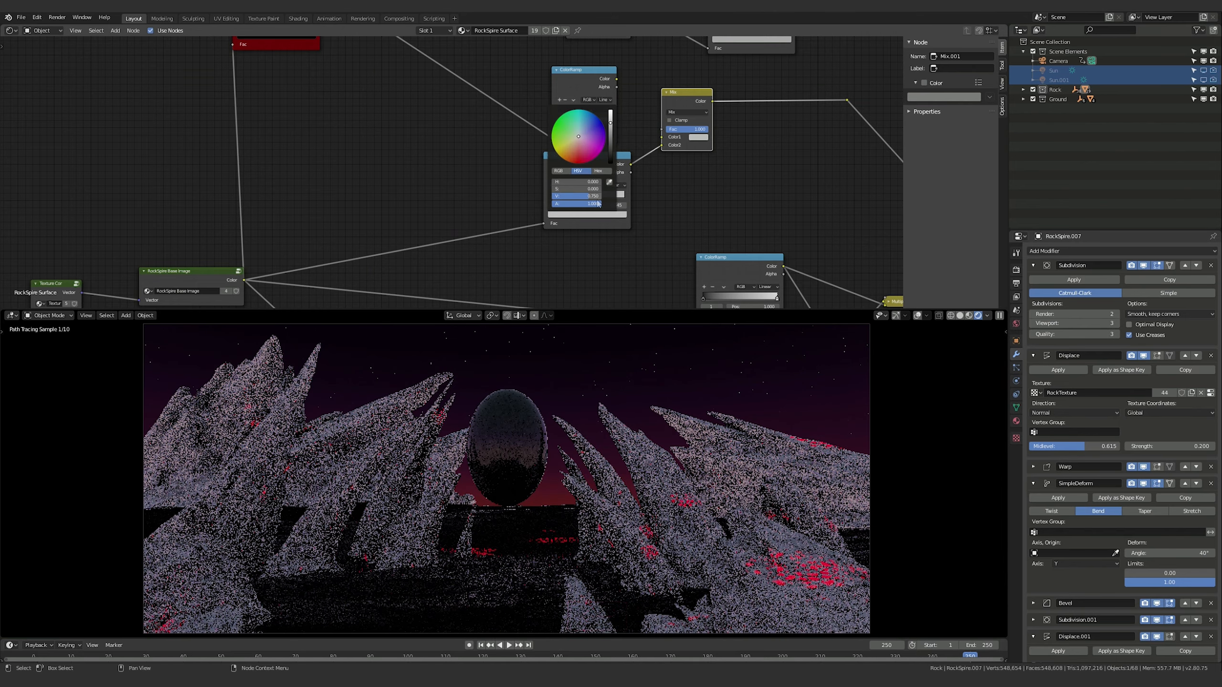
Lower the second stop's brightness value in the rock ColorRamp to a near-black grey
{"action": "left_click", "coordinate": [585, 195]}
{"action": "type", "text": ".0"}
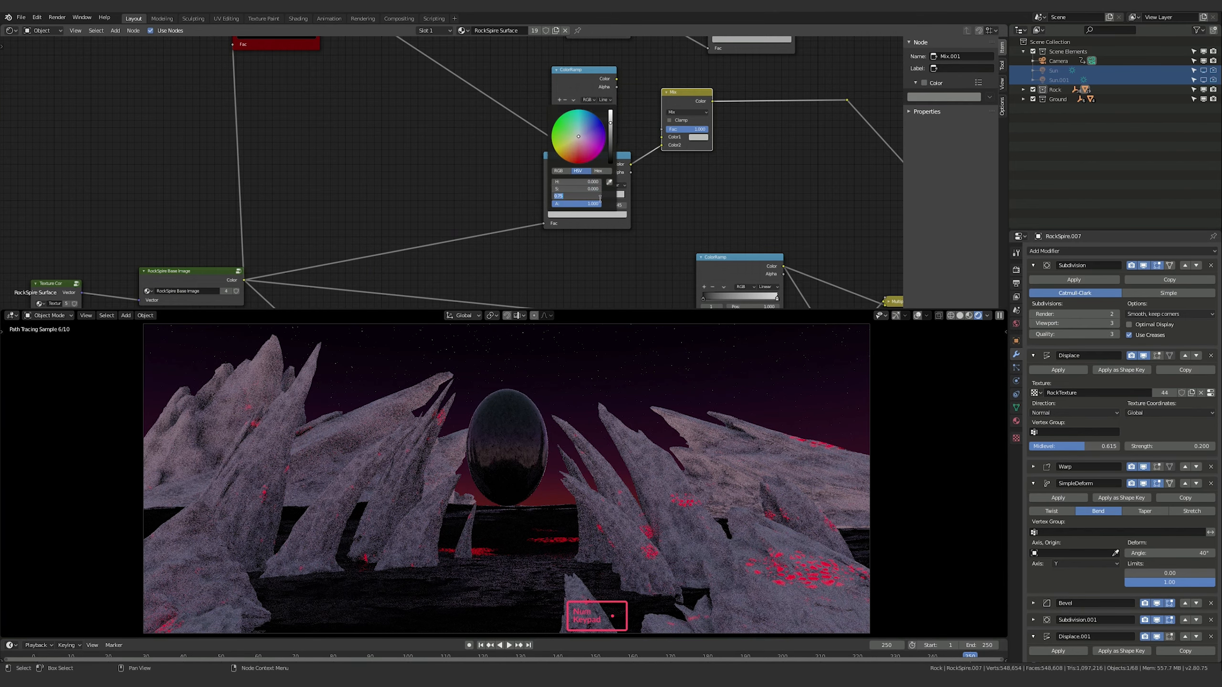
{"action": "key", "text": "Return"}
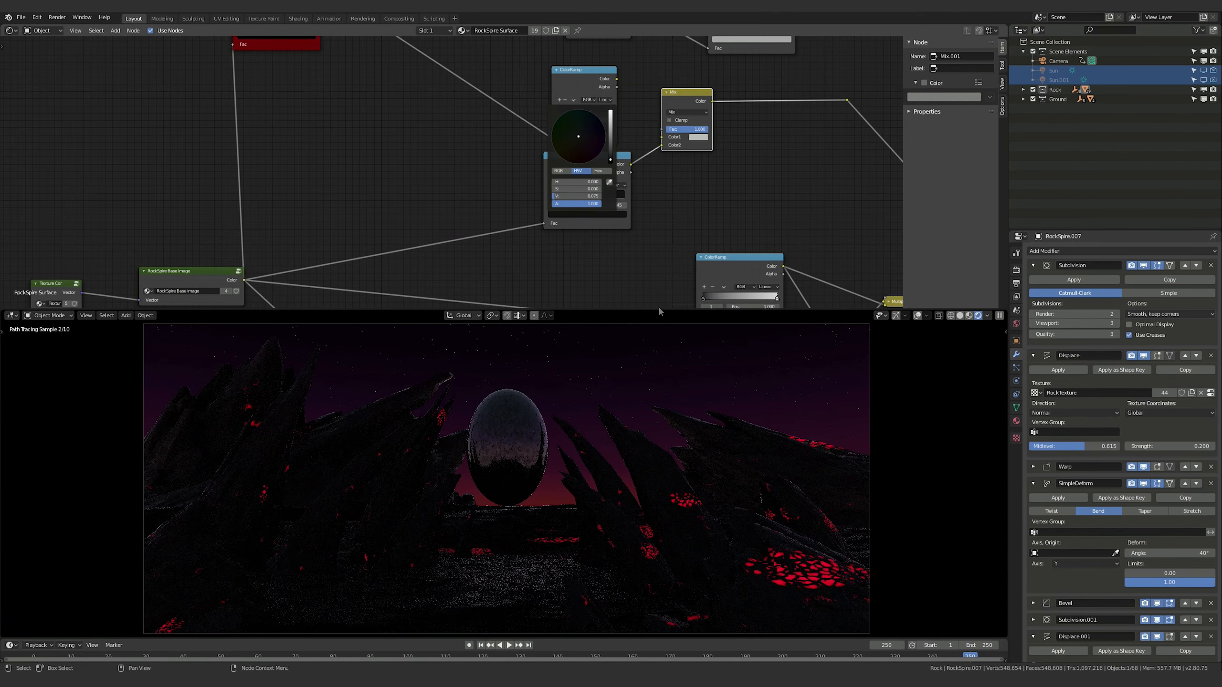
Brighten the first stop of the rock ColorRamp to a more noticeable dark maroon
{"action": "left_click", "coordinate": [590, 213]}
{"action": "left_click", "coordinate": [611, 158]}
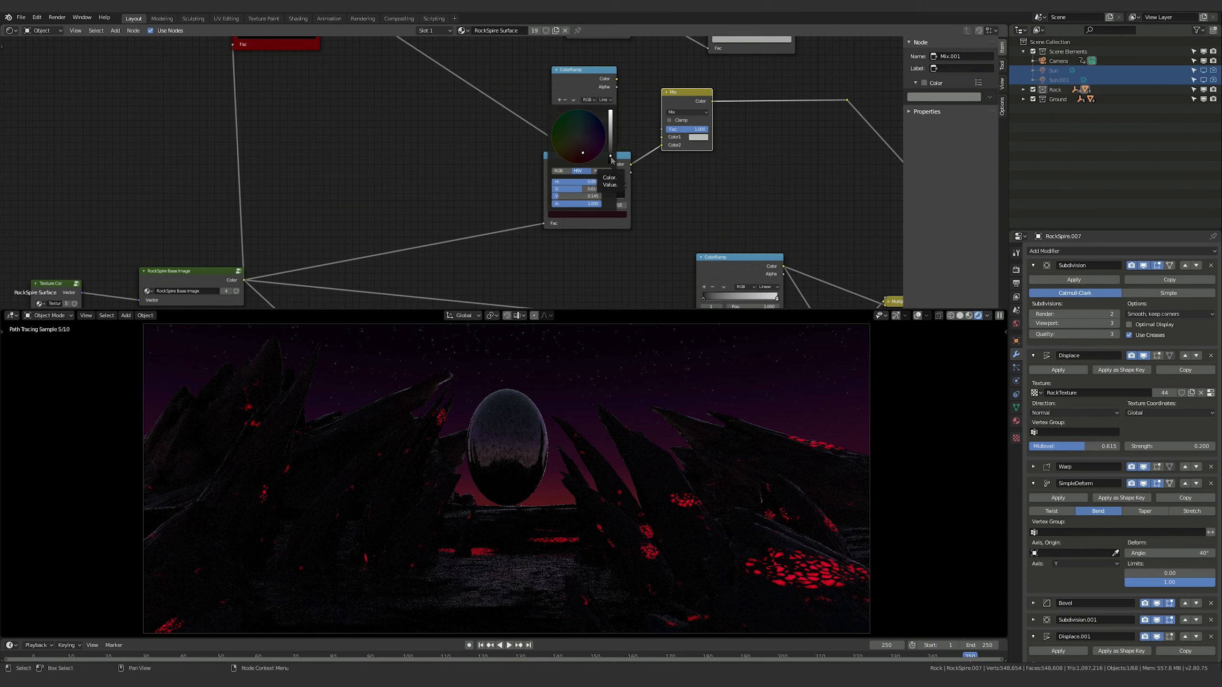
{"action": "left_click_drag", "start_coordinate": [611, 154], "coordinate": [612, 152]}
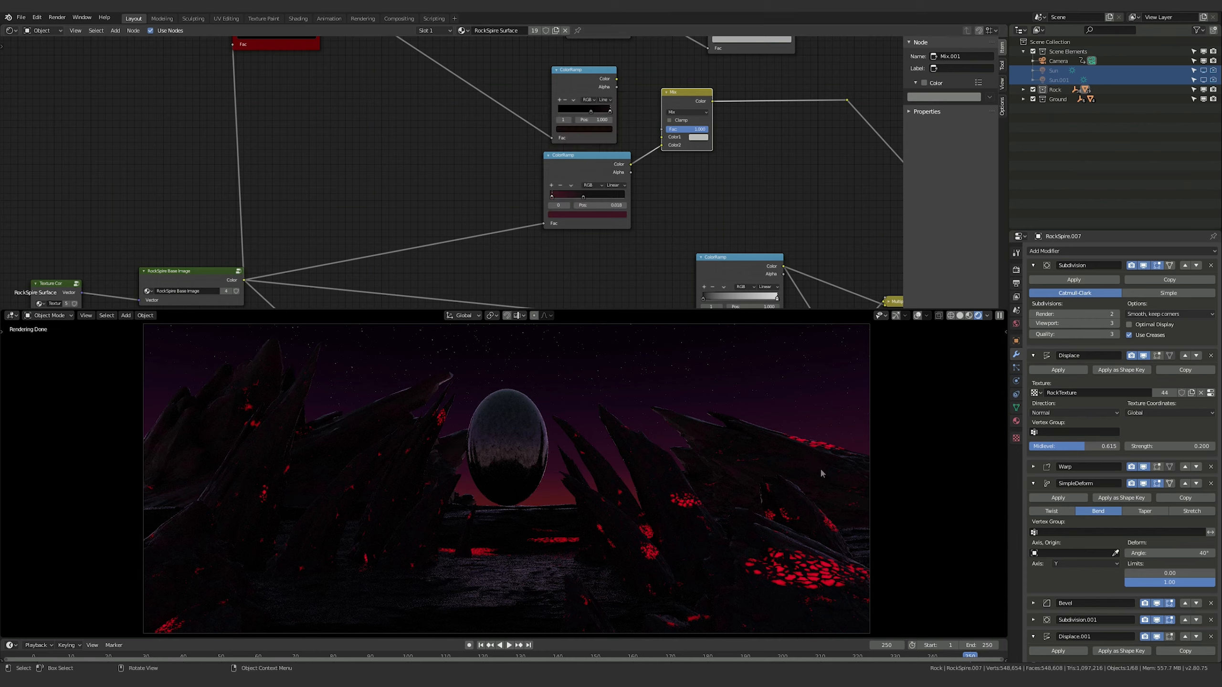
On the Ground object's material, brighten the first stop of the ColorRamp feeding the Mix node to a dark maroon
{"action": "key", "text": "shift"}
{"action": "left_click", "coordinate": [524, 588]}
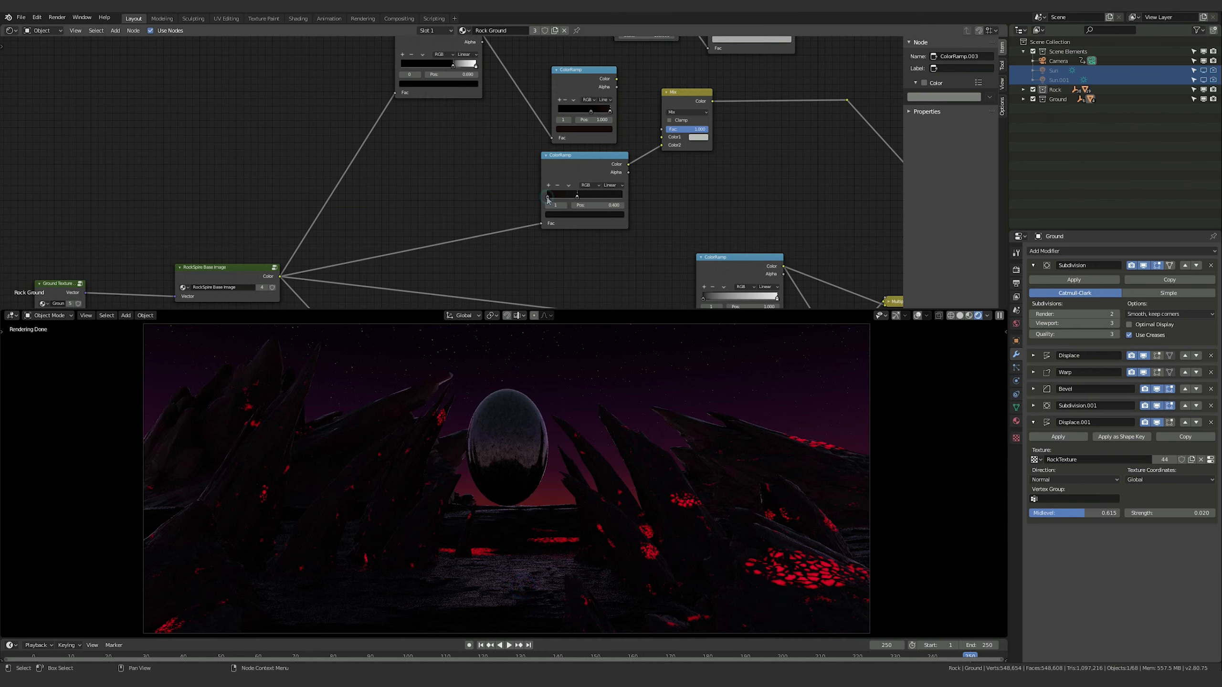
{"action": "left_click", "coordinate": [560, 214]}
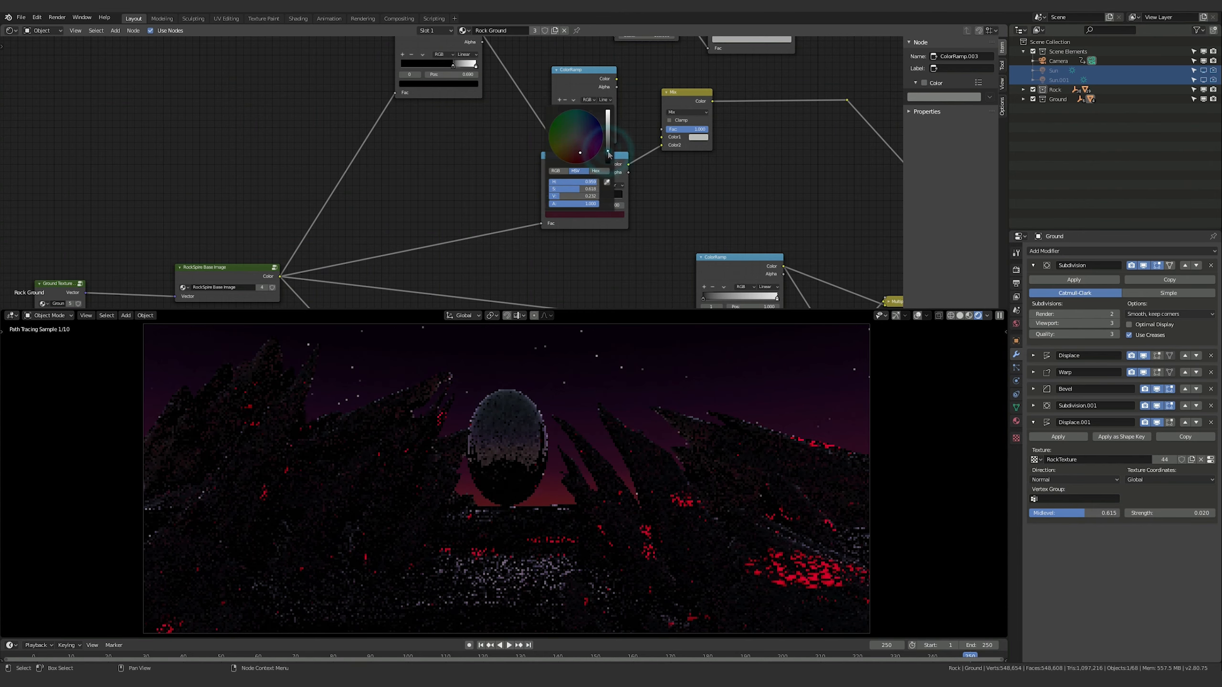
{"action": "left_click", "coordinate": [741, 195]}
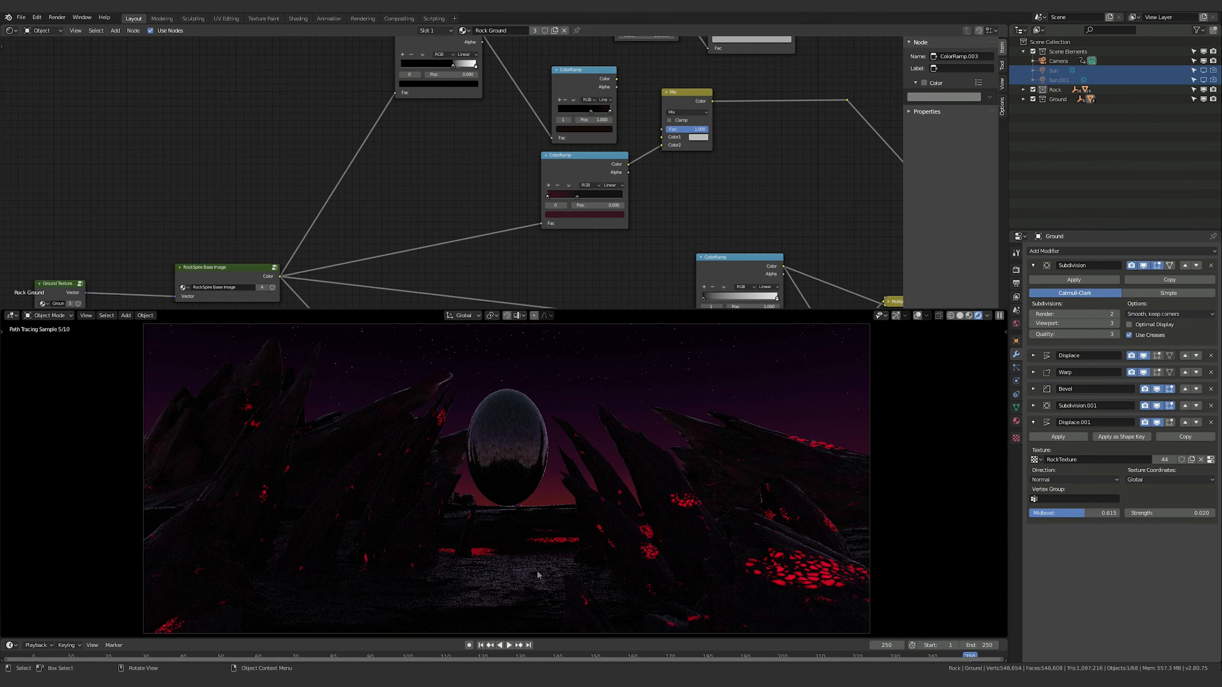
In the ground's Principled BSDF, feed Specular from the lower Multiply node instead of the upper one and raise Metallic to about 0.22
{"action": "middle_click_drag", "start_coordinate": [777, 141], "coordinate": [521, 94]}
{"action": "middle_click_drag", "start_coordinate": [704, 219], "coordinate": [519, 105]}
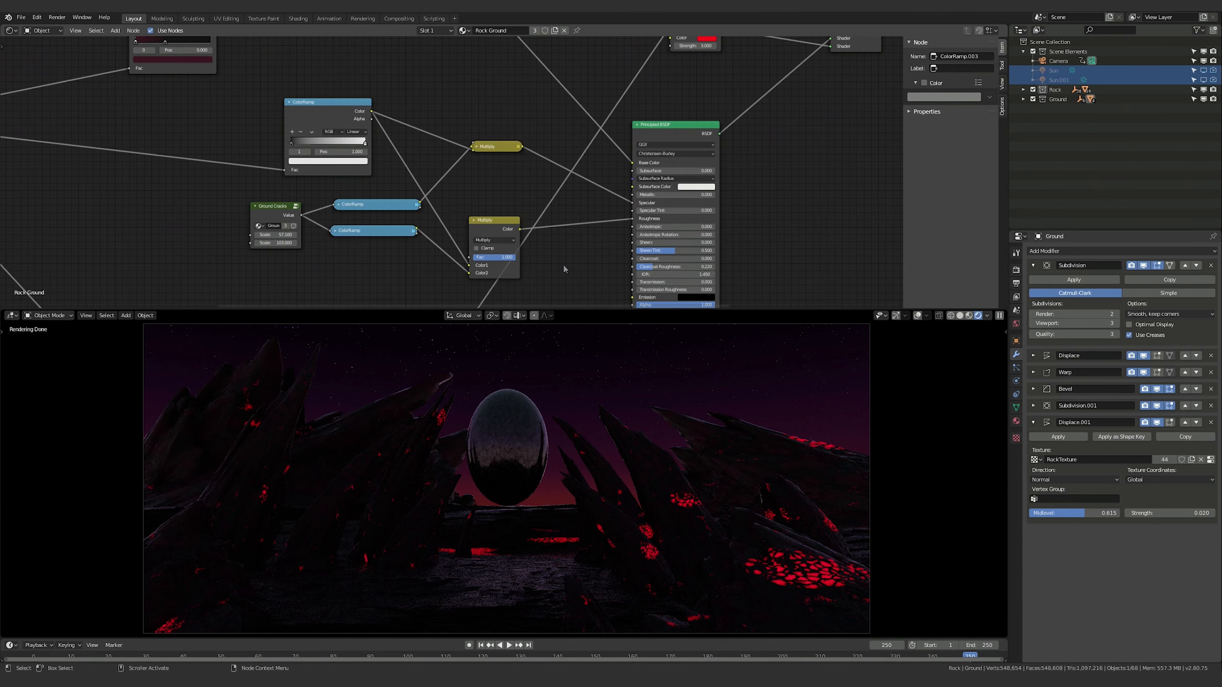
{"action": "middle_click_drag", "start_coordinate": [564, 269], "coordinate": [584, 260]}
{"action": "mouse_move", "coordinate": [540, 137]}
{"action": "left_mouse_down"}
{"action": "mouse_move", "coordinate": [633, 201]}
{"action": "mouse_move", "coordinate": [695, 197]}
{"action": "left_mouse_up"}
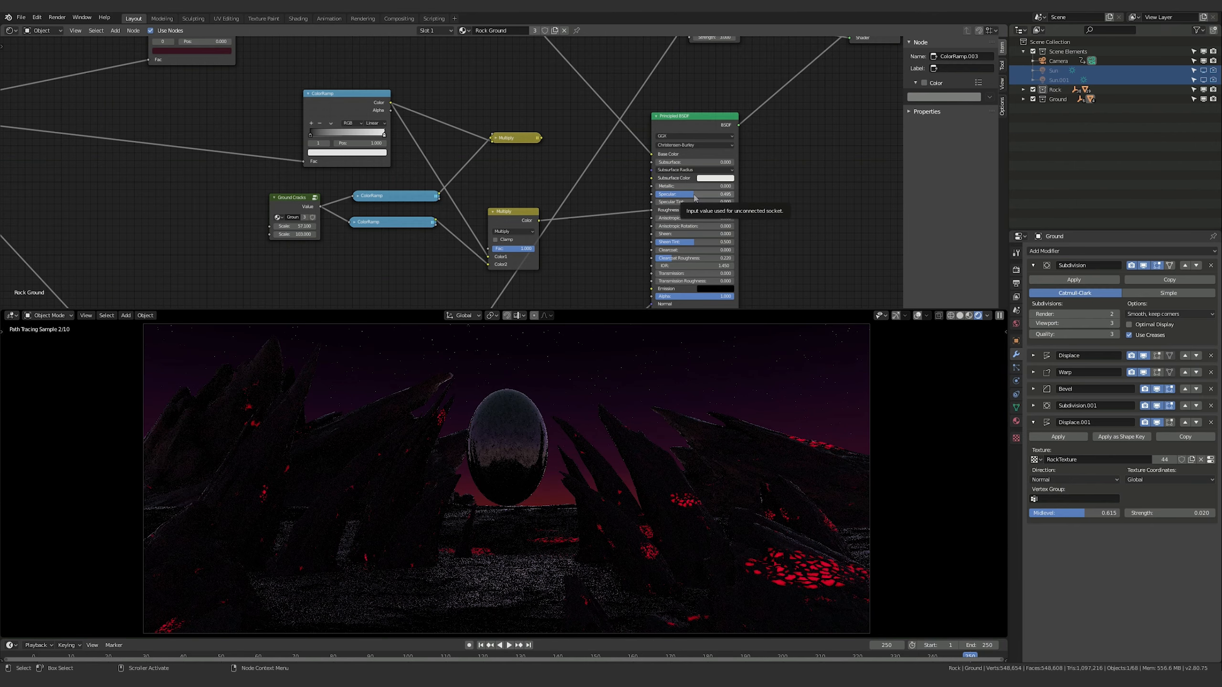
{"action": "left_click_drag", "start_coordinate": [698, 197], "coordinate": [676, 197]}
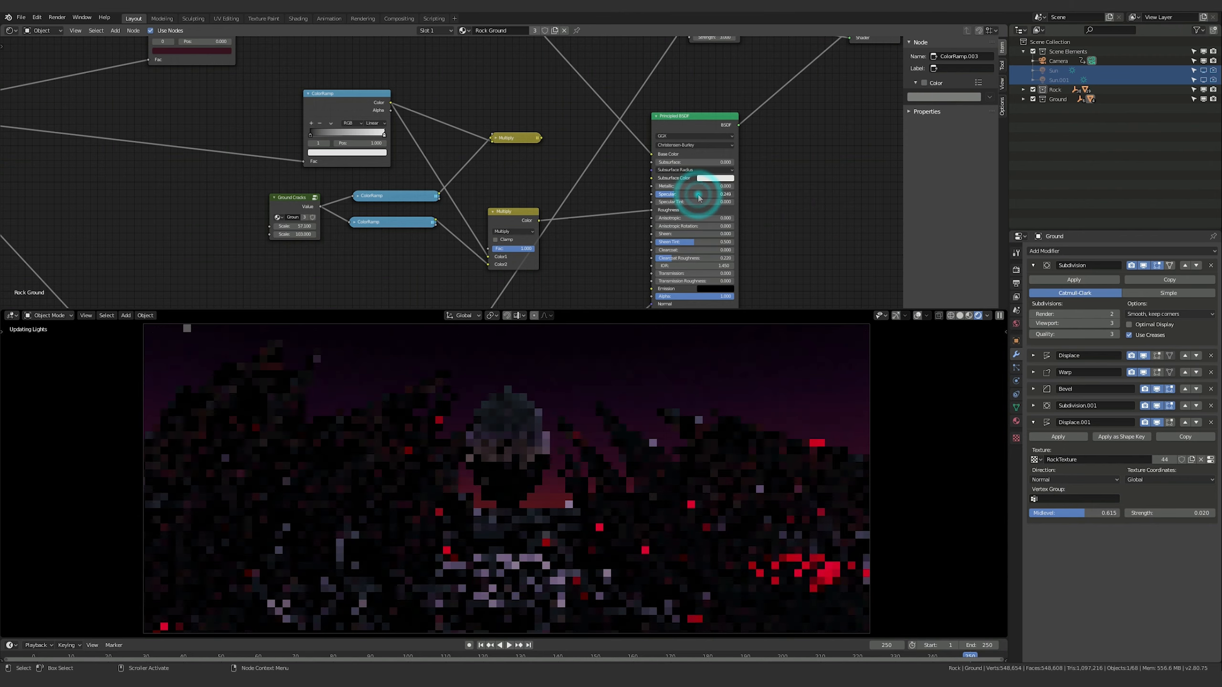
{"action": "left_click_drag", "start_coordinate": [539, 221], "coordinate": [652, 195]}
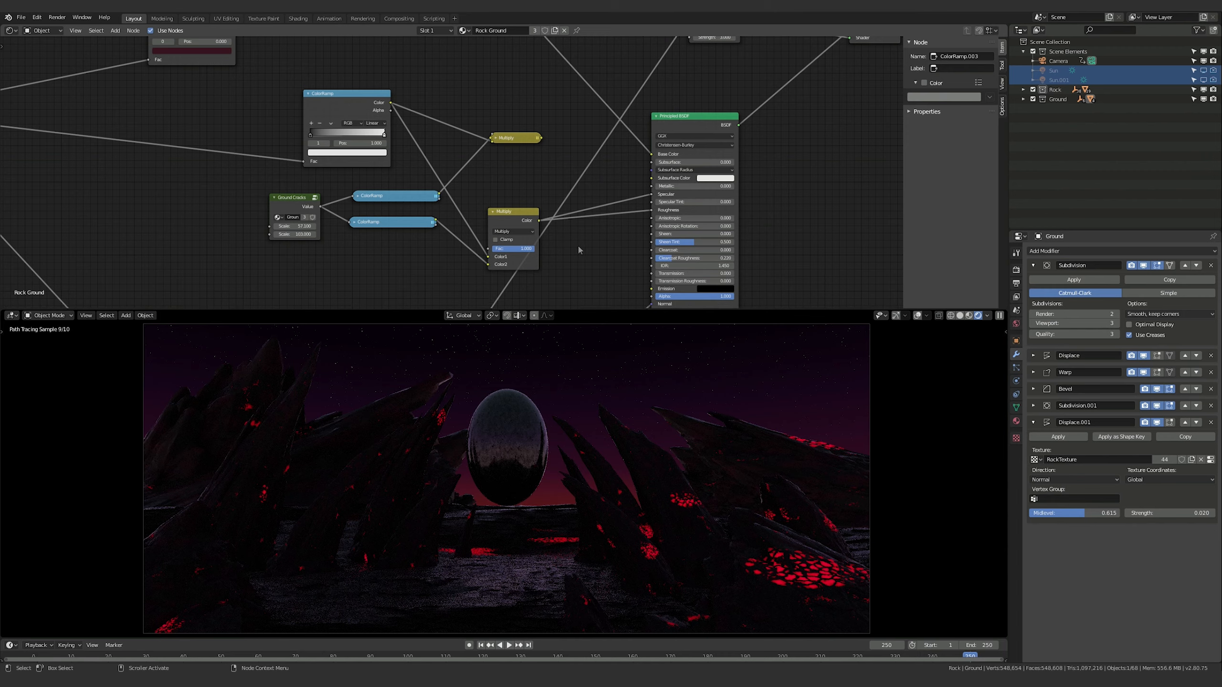
{"action": "left_click", "coordinate": [651, 209]}
{"action": "mouse_move", "coordinate": [662, 187]}
{"action": "left_mouse_down"}
{"action": "mouse_move", "coordinate": [677, 187]}
{"action": "mouse_move", "coordinate": [665, 189]}
{"action": "left_mouse_up"}
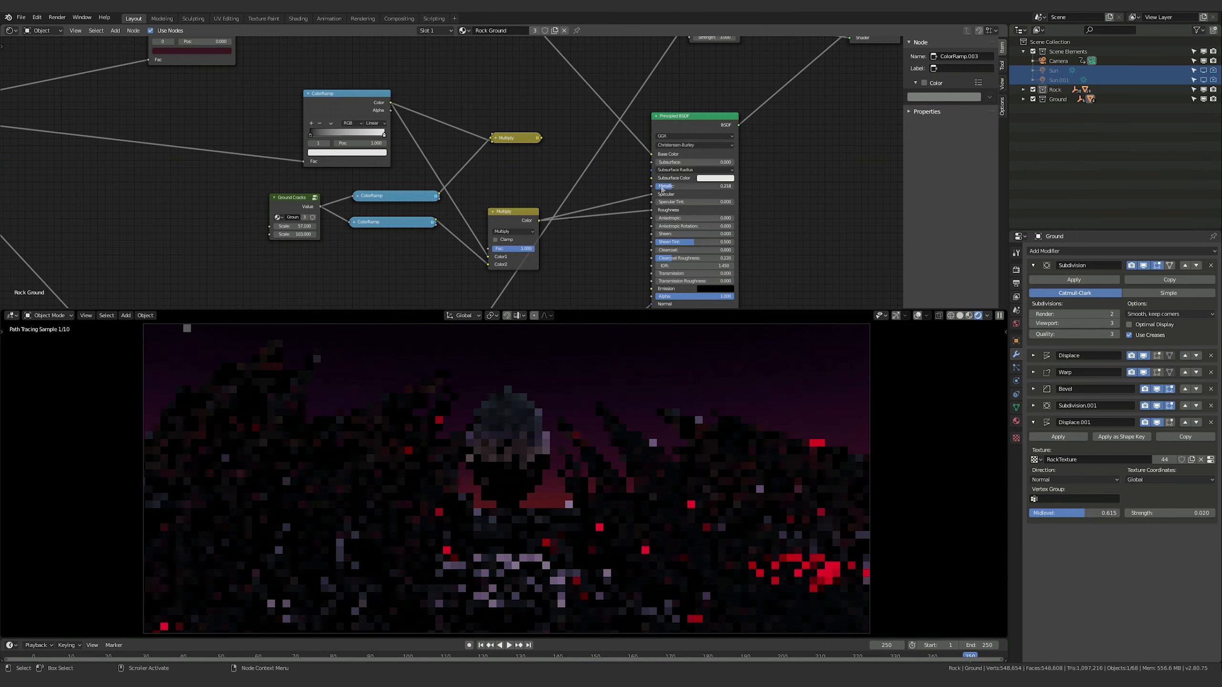
In the rock's Principled BSDF, raise Metallic to 0.227 and feed Specular from the lower Multiply node instead of the upper one
{"action": "left_click", "coordinate": [415, 526]}
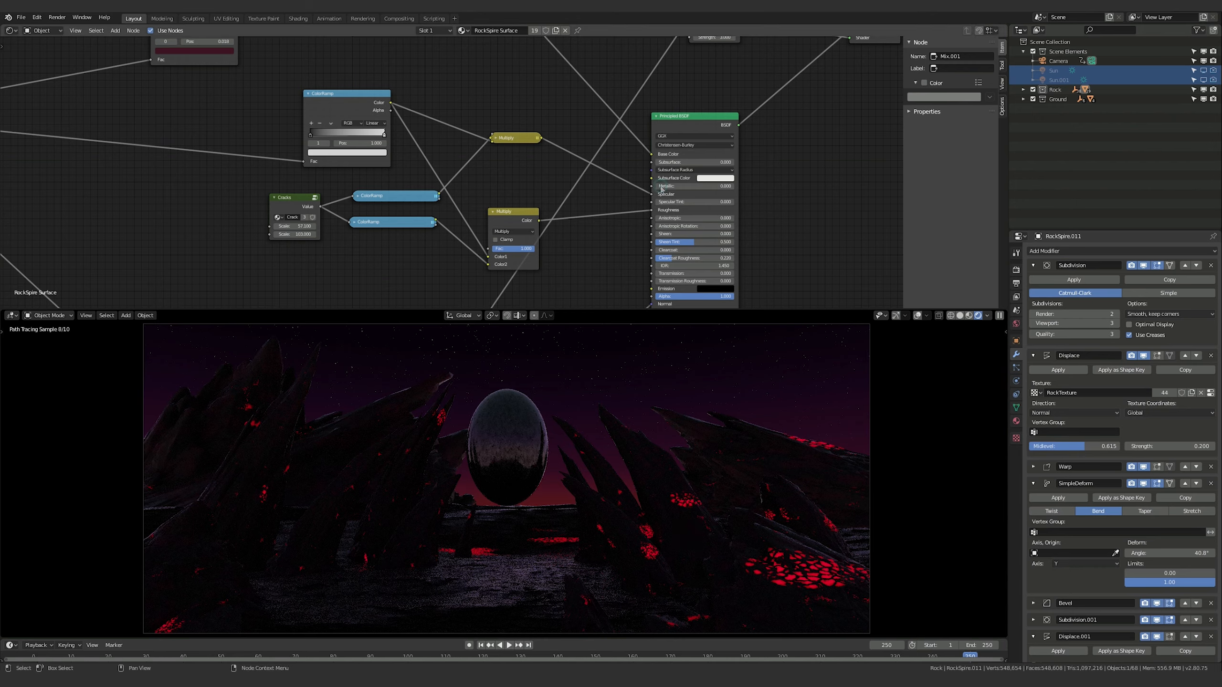
{"action": "left_click_drag", "start_coordinate": [662, 189], "coordinate": [686, 188]}
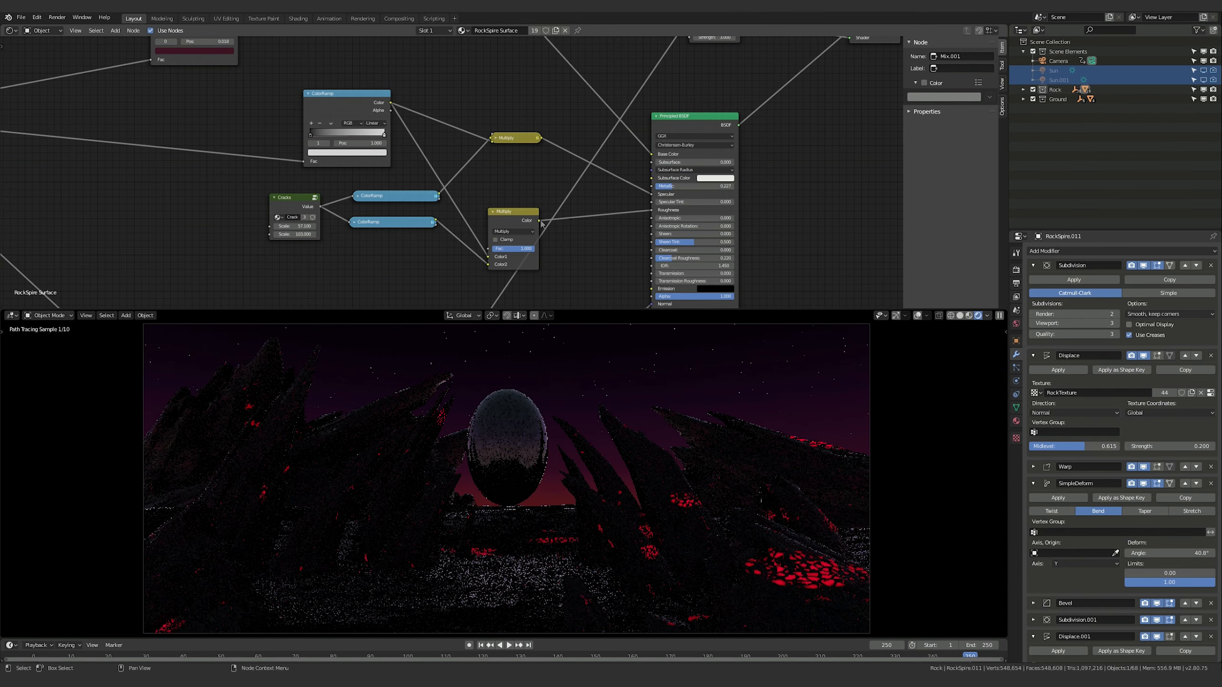
{"action": "left_click_drag", "start_coordinate": [539, 220], "coordinate": [678, 201]}
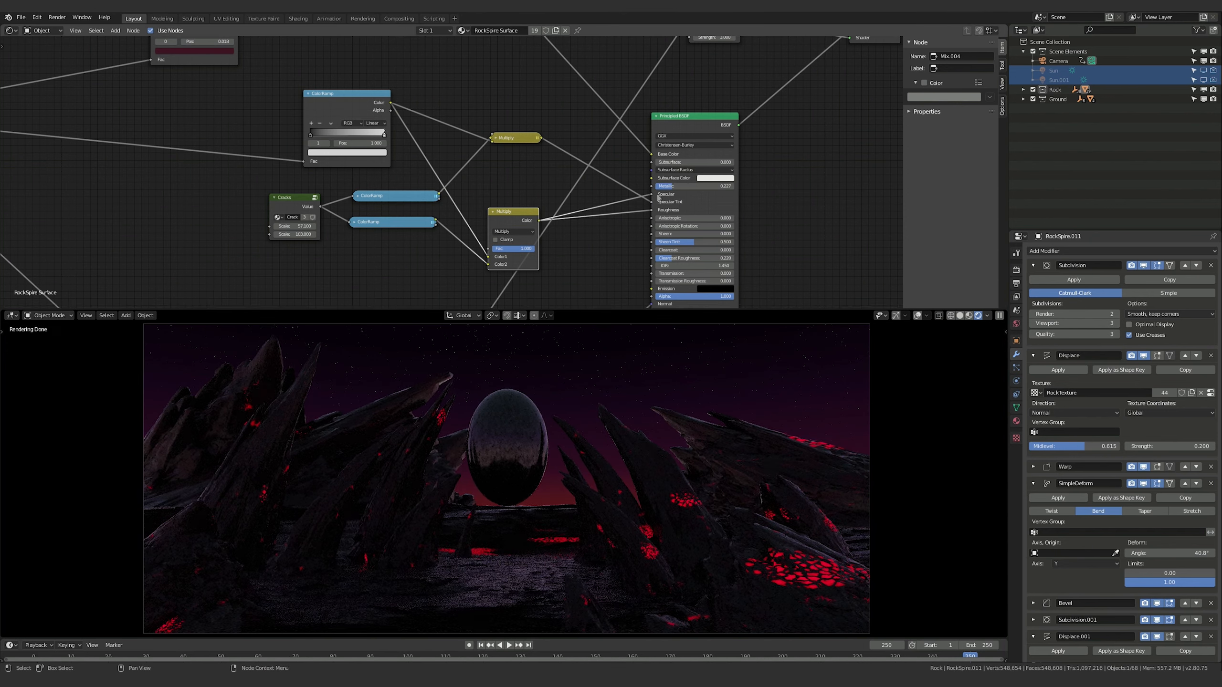
{"action": "left_click_drag", "start_coordinate": [652, 202], "coordinate": [625, 181]}
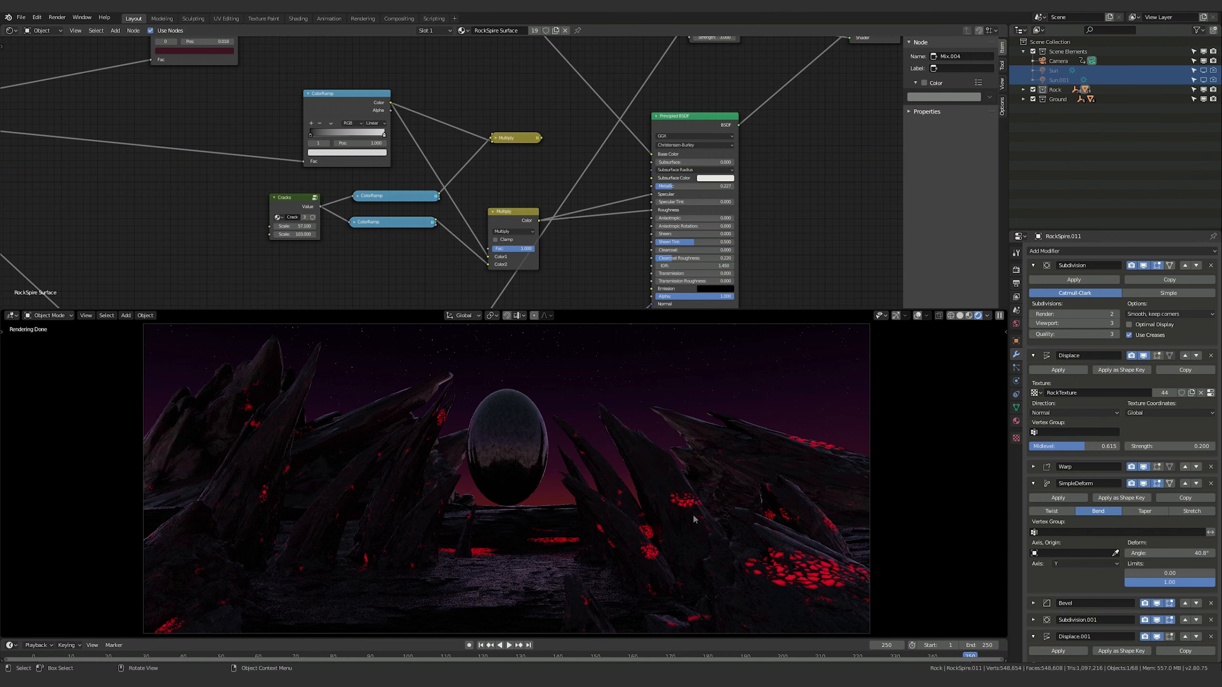
Move the rock material's red Emission node closer to the Mix Shader
{"action": "middle_click_drag", "start_coordinate": [779, 135], "coordinate": [510, 279]}
{"action": "middle_click_drag", "start_coordinate": [558, 209], "coordinate": [618, 264]}
{"action": "middle_click_drag", "start_coordinate": [715, 274], "coordinate": [636, 266]}
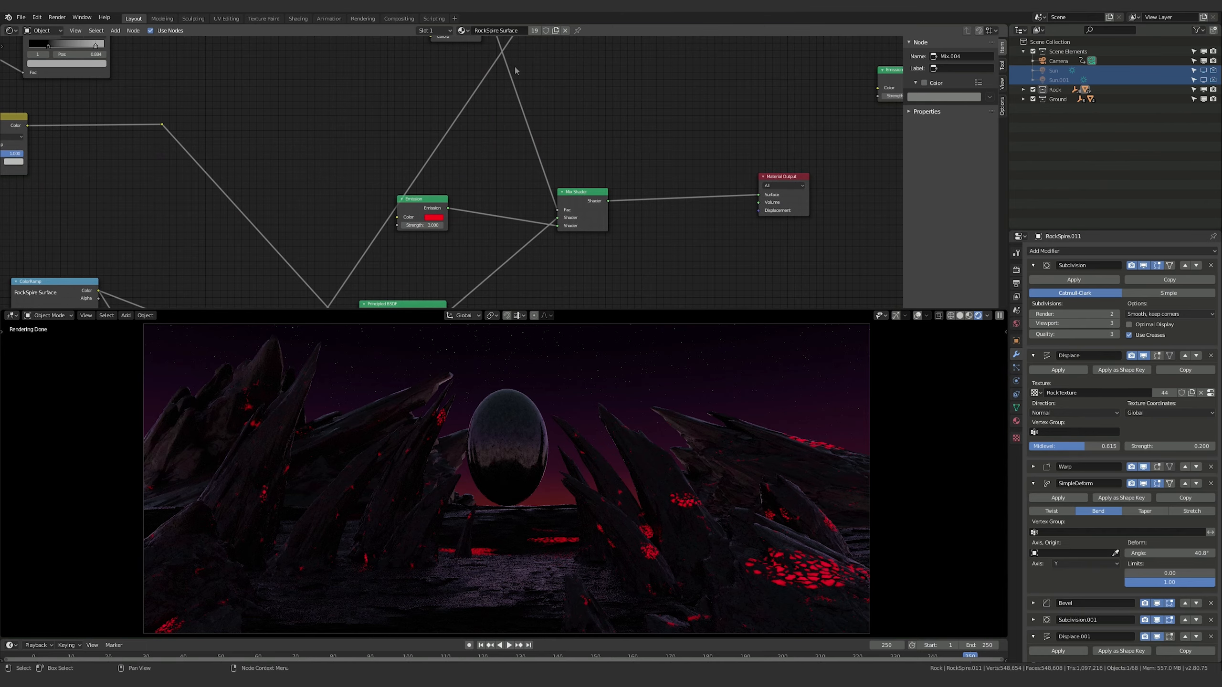
{"action": "left_click_drag", "start_coordinate": [417, 199], "coordinate": [468, 193]}
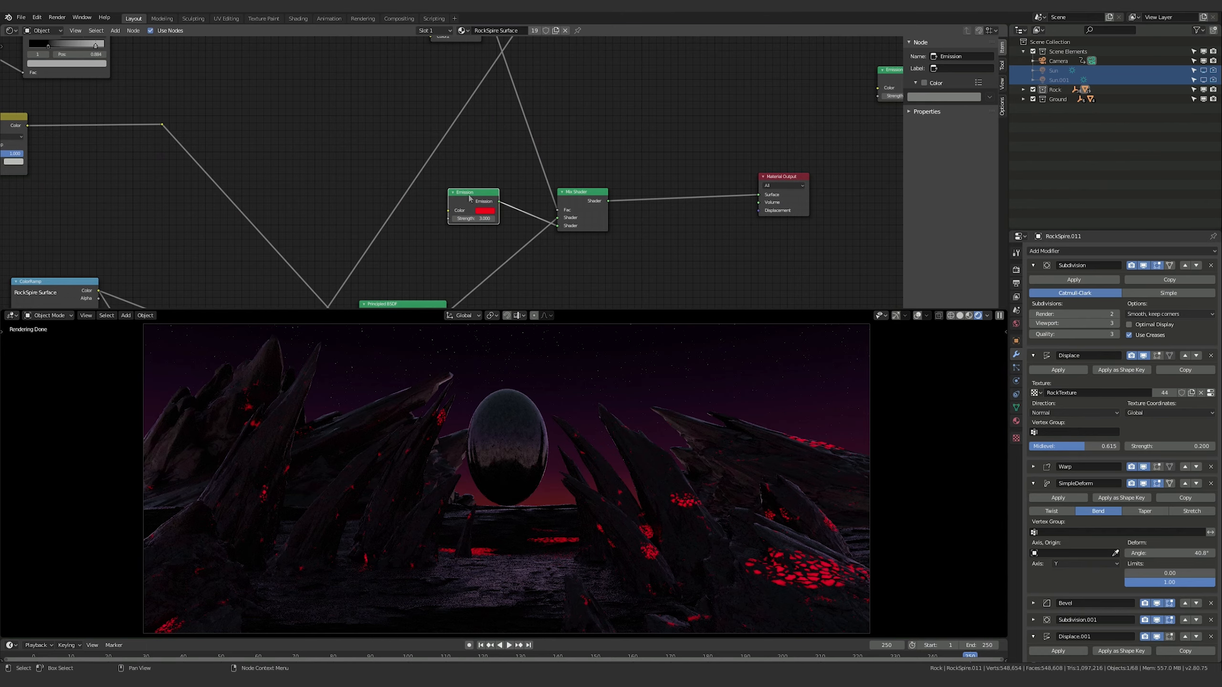
Examine the Mix Shader, its red Emission input and the Add node that drives the shader's factor
{"action": "left_click", "coordinate": [568, 205]}
{"action": "left_click", "coordinate": [577, 92]}
{"action": "middle_click_drag", "start_coordinate": [578, 94], "coordinate": [609, 122]}
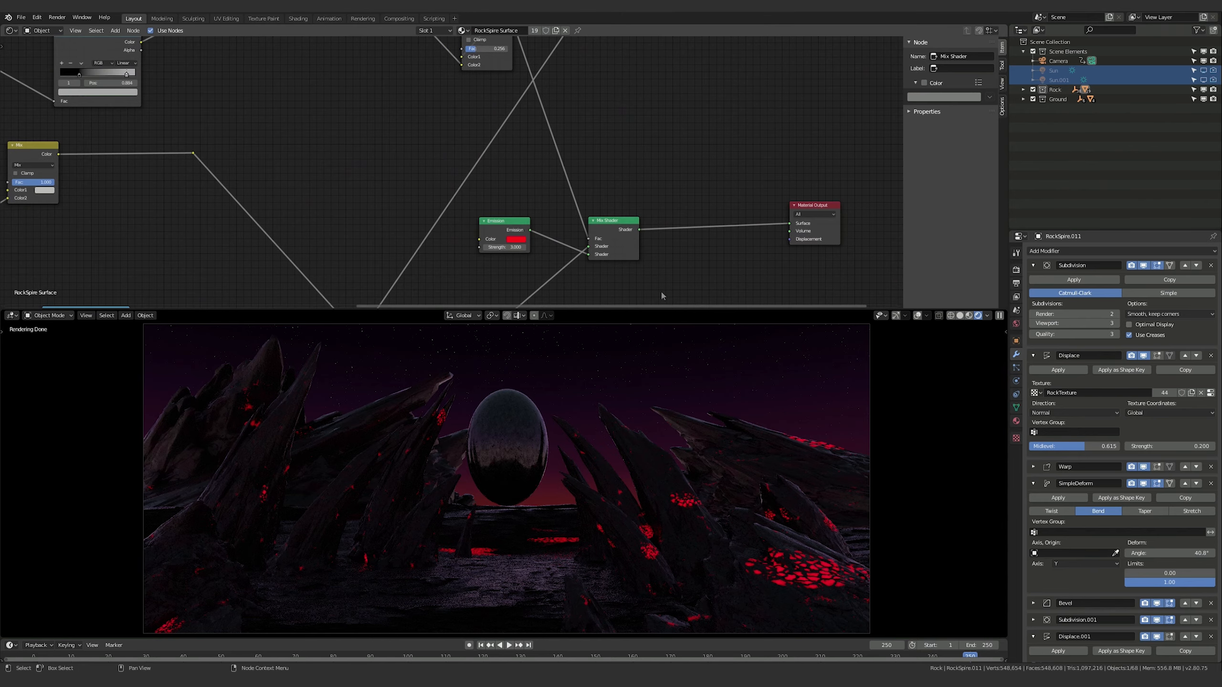
{"action": "middle_click_drag", "start_coordinate": [635, 82], "coordinate": [559, 126]}
{"action": "left_click", "coordinate": [535, 149]}
{"action": "scroll", "coordinate": [625, 120], "scroll_direction": "down", "scroll_amount": 1}
{"action": "scroll", "coordinate": [598, 129], "scroll_direction": "up", "scroll_amount": 1}
{"action": "left_click", "coordinate": [597, 128]}
{"action": "left_click", "coordinate": [559, 125]}
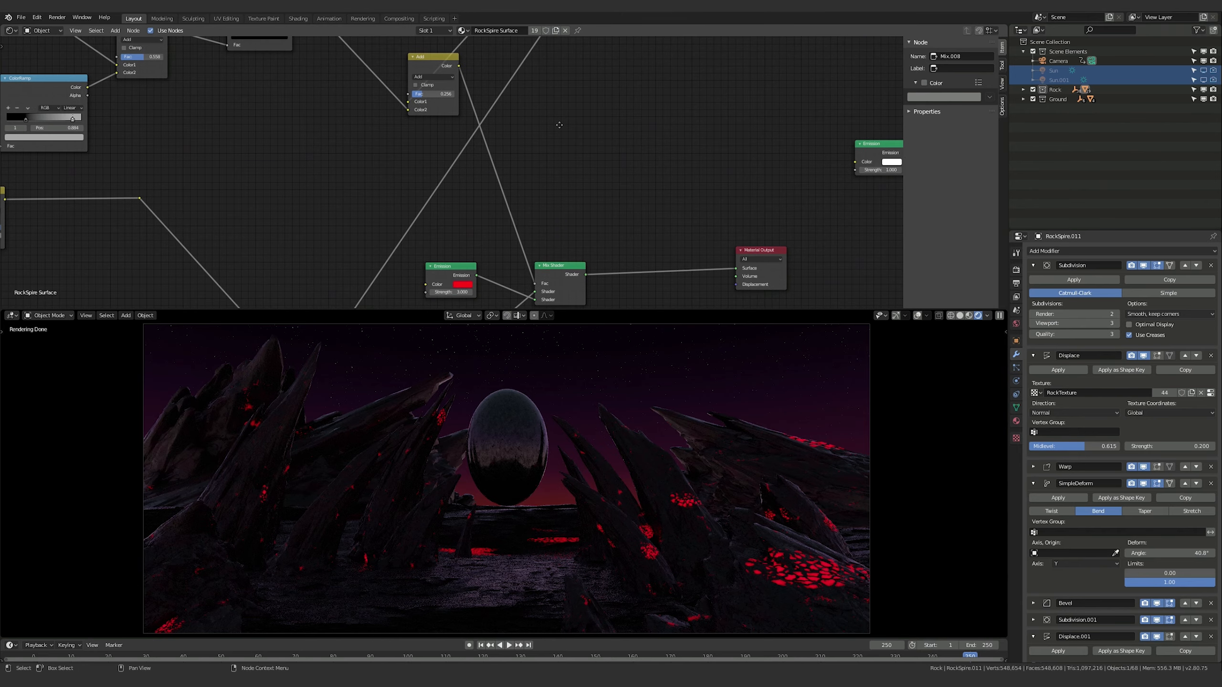
{"action": "left_click", "coordinate": [429, 64]}
{"action": "left_click", "coordinate": [567, 129]}
{"action": "left_click", "coordinate": [439, 66]}
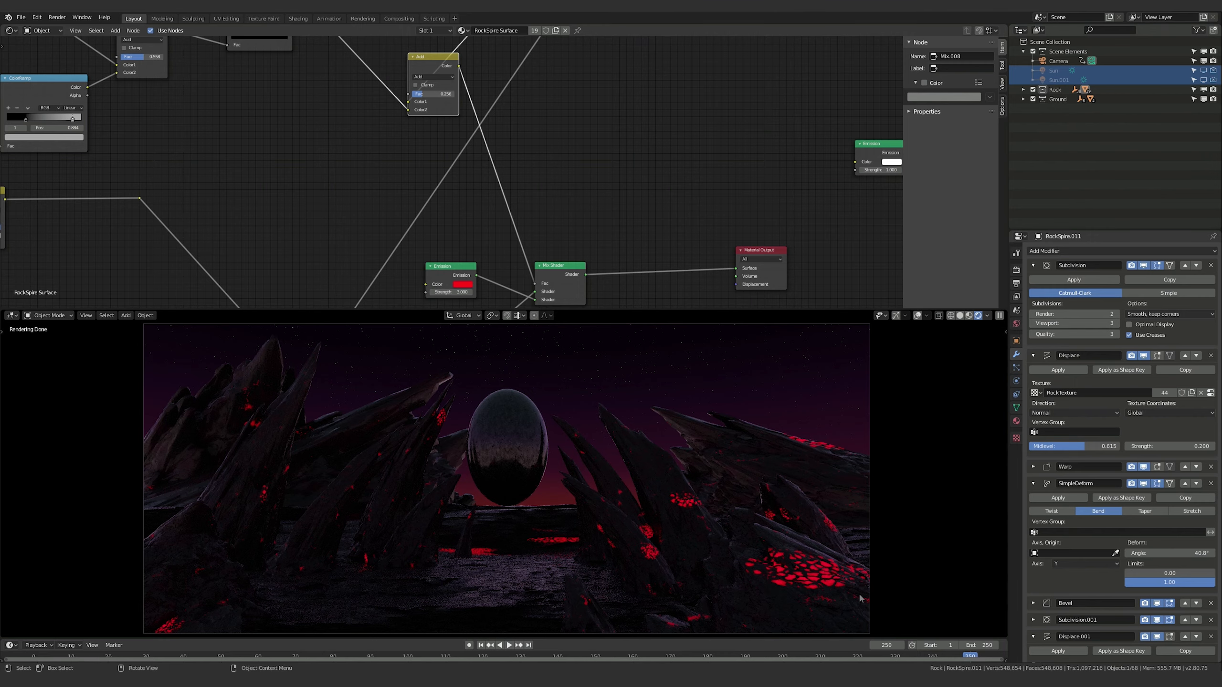
Add a ColorRamp node beside the Add node and link the Add node's Color output to the ramp's Fac input
{"action": "middle_click_drag", "start_coordinate": [594, 136], "coordinate": [601, 174]}
{"action": "key", "text": "shift+a"}
{"action": "left_click", "coordinate": [576, 159]}
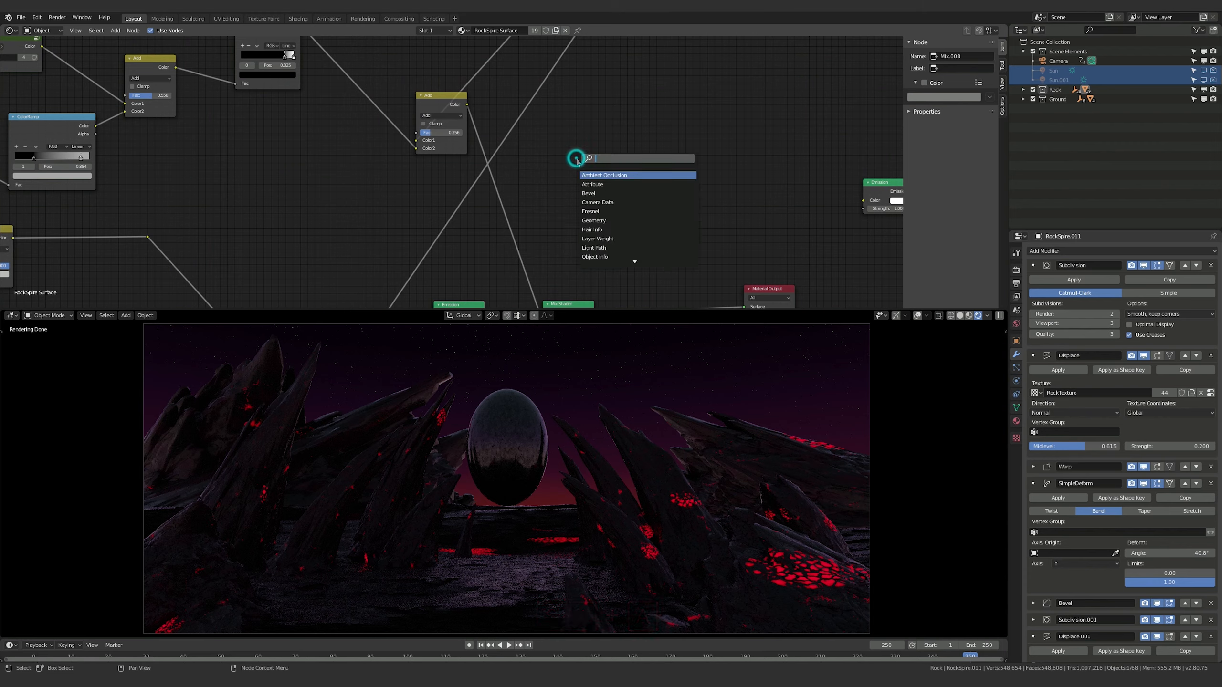
{"action": "left_click", "coordinate": [562, 159]}
{"action": "key", "text": "shift+a"}
{"action": "left_click", "coordinate": [562, 159]}
{"action": "key", "text": "shift+a"}
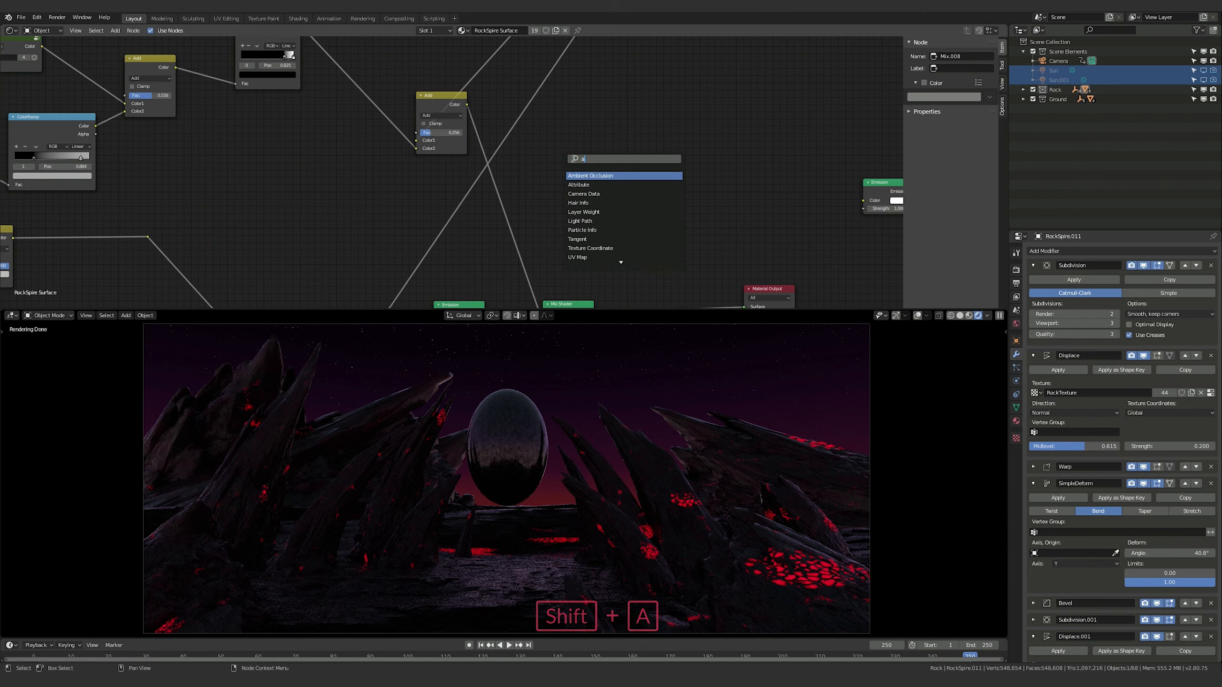
{"action": "key", "text": "Left"}
{"action": "type", "text": "col"}
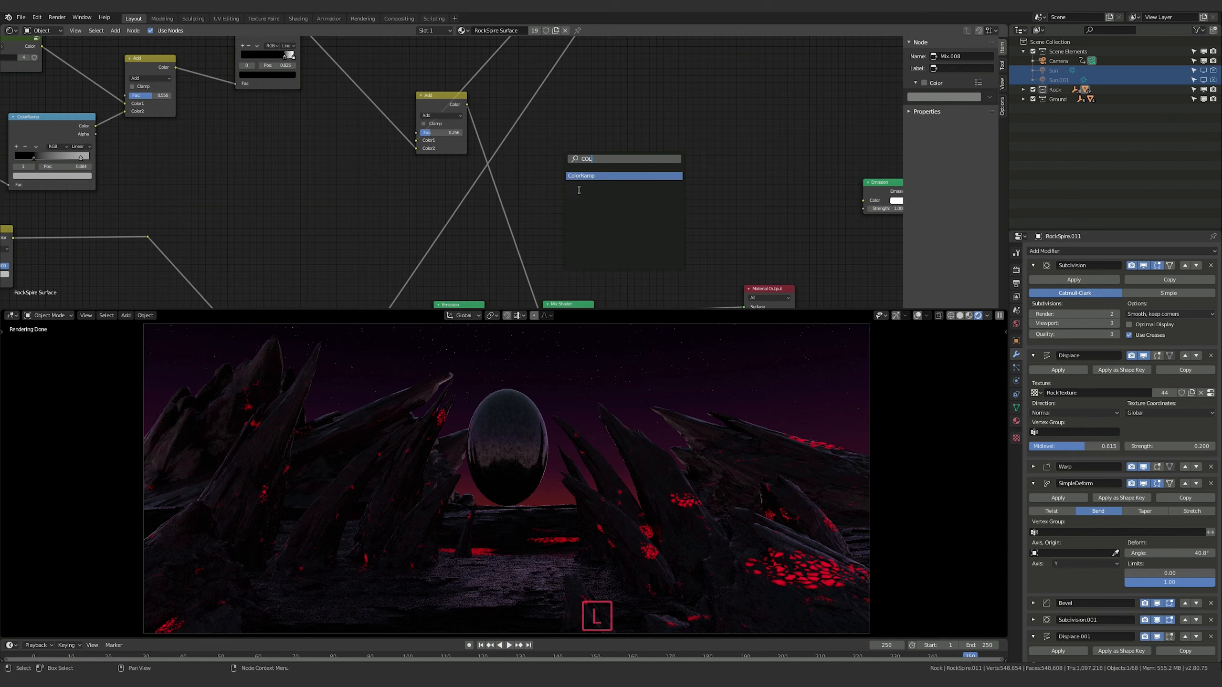
{"action": "left_click", "coordinate": [587, 176]}
{"action": "left_click", "coordinate": [566, 138]}
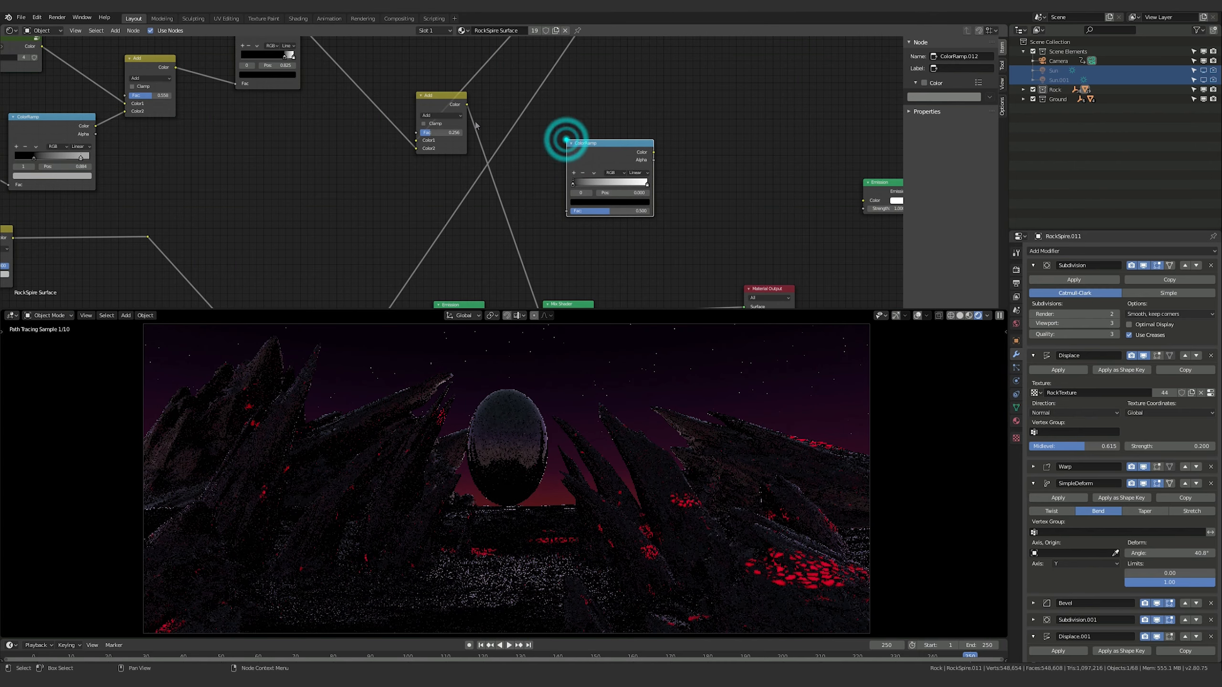
{"action": "left_click", "coordinate": [467, 105]}
{"action": "left_click_drag", "start_coordinate": [467, 105], "coordinate": [566, 211]}
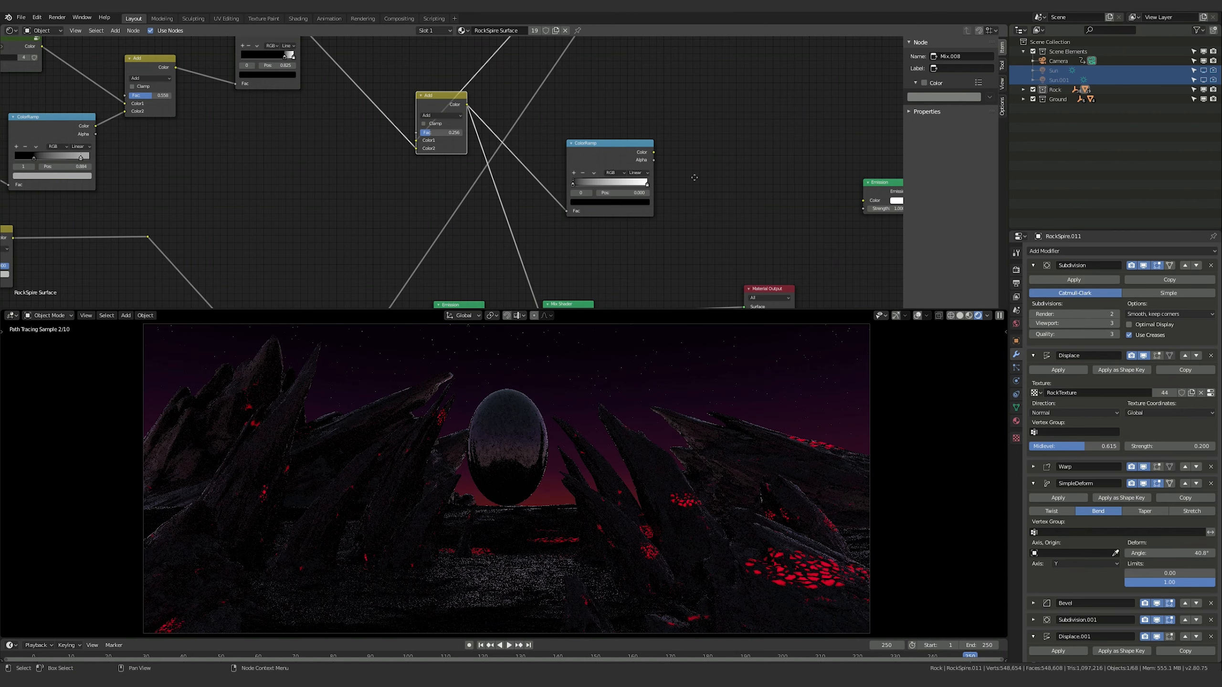
Move the red Emission node up near the new ColorRamp and sample its red as the colour of the ramp's white end stop
{"action": "middle_click_drag", "start_coordinate": [440, 303], "coordinate": [429, 267]}
{"action": "left_click_drag", "start_coordinate": [428, 268], "coordinate": [446, 202]}
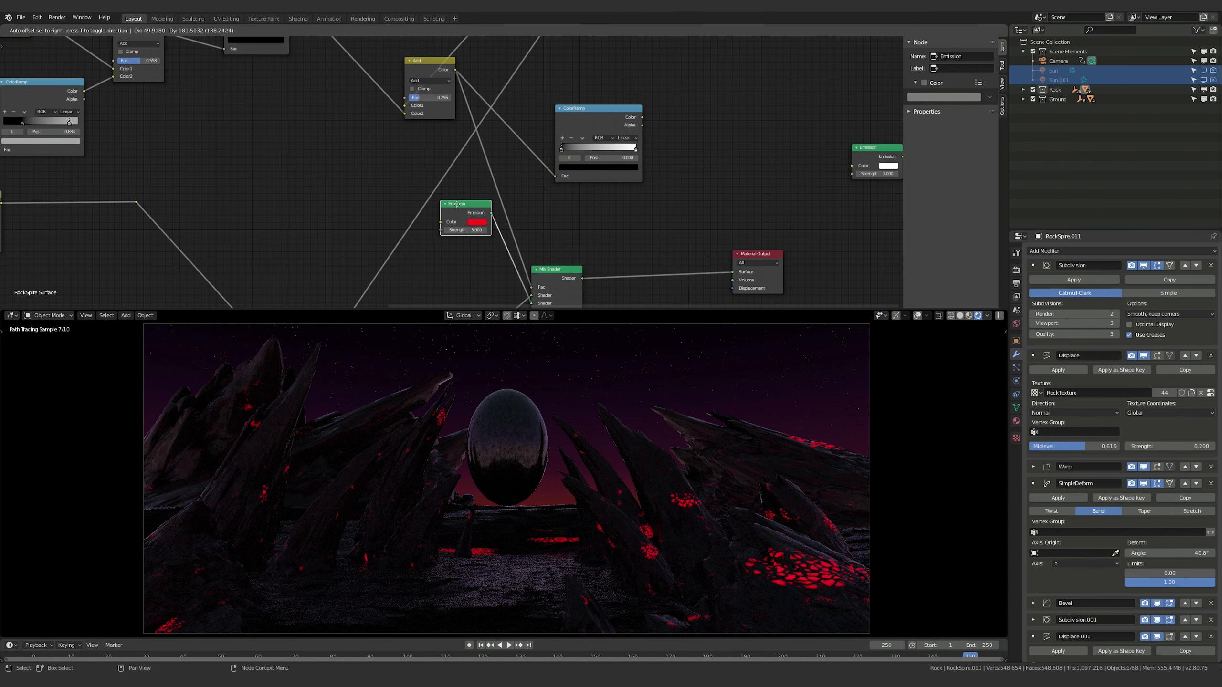
{"action": "left_click", "coordinate": [634, 150]}
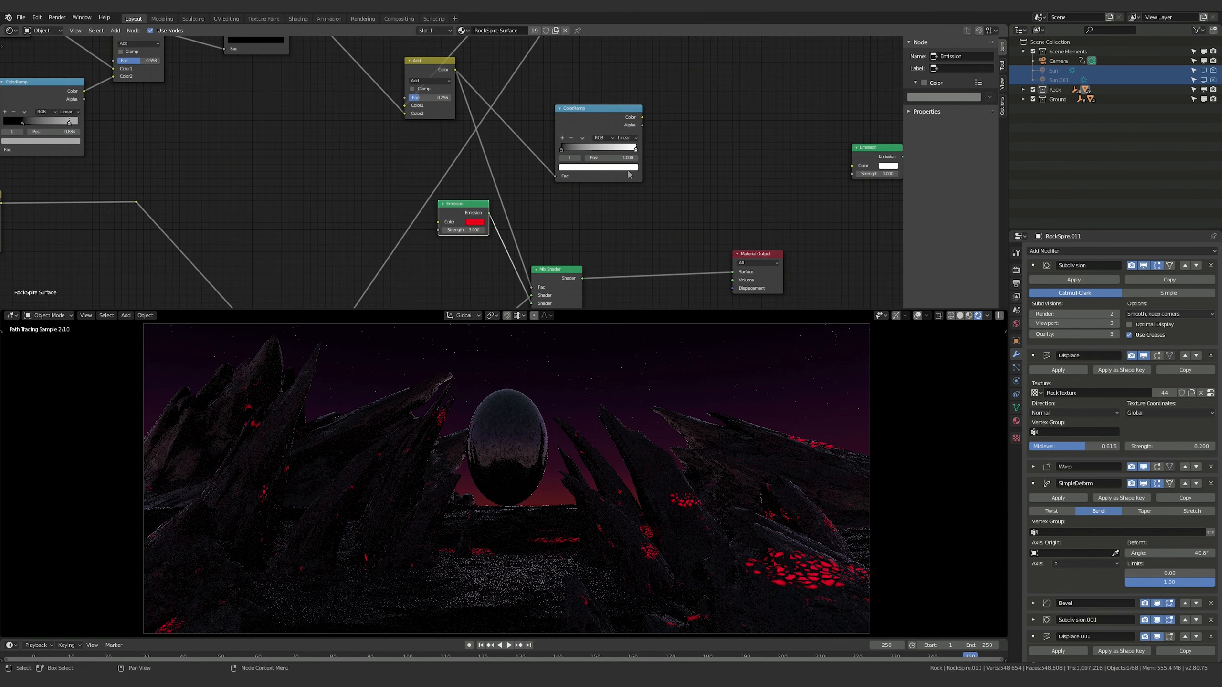
{"action": "left_click", "coordinate": [626, 167]}
{"action": "left_click", "coordinate": [620, 136]}
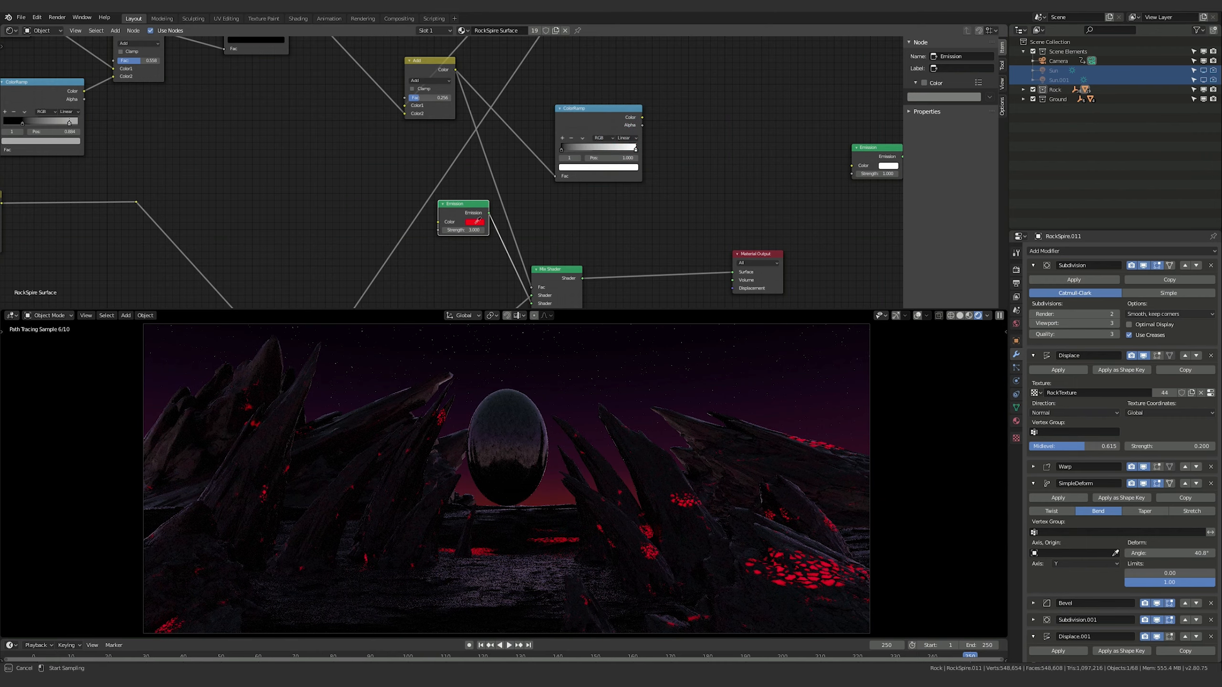
{"action": "left_click", "coordinate": [479, 218]}
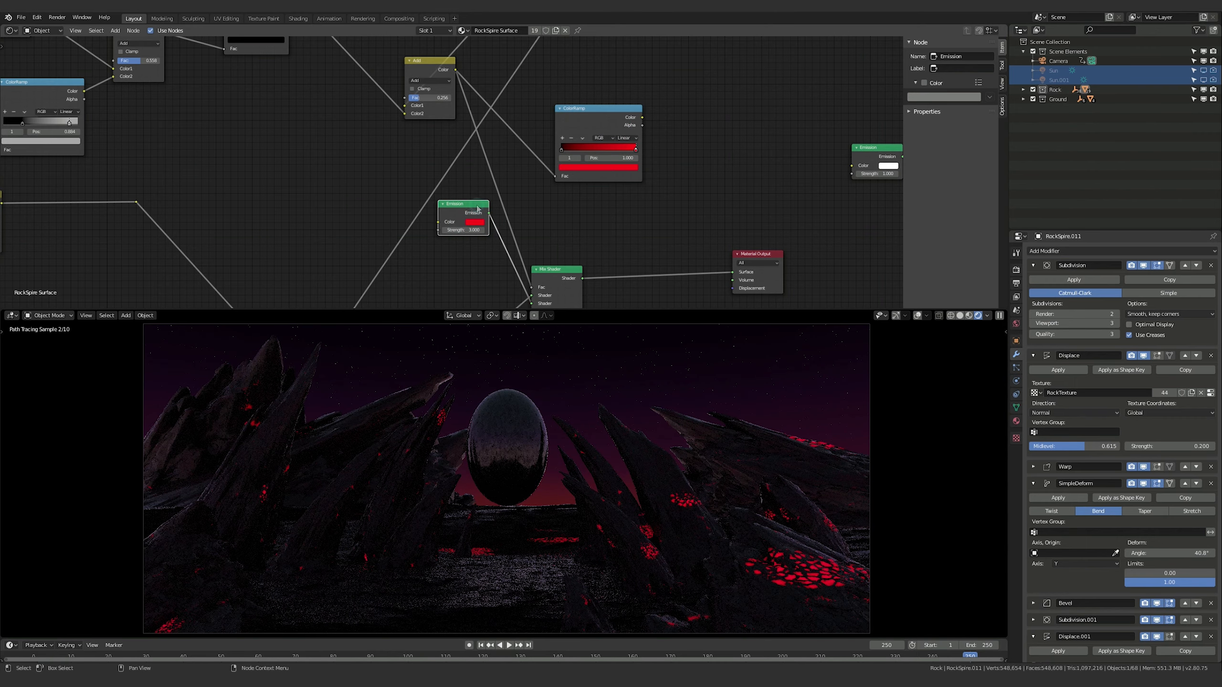
Link the red ColorRamp's Color output to the Emission node's Color input and place the Emission node after the ramp
{"action": "left_click_drag", "start_coordinate": [476, 204], "coordinate": [461, 221]}
{"action": "middle_click_drag", "start_coordinate": [671, 197], "coordinate": [630, 204]}
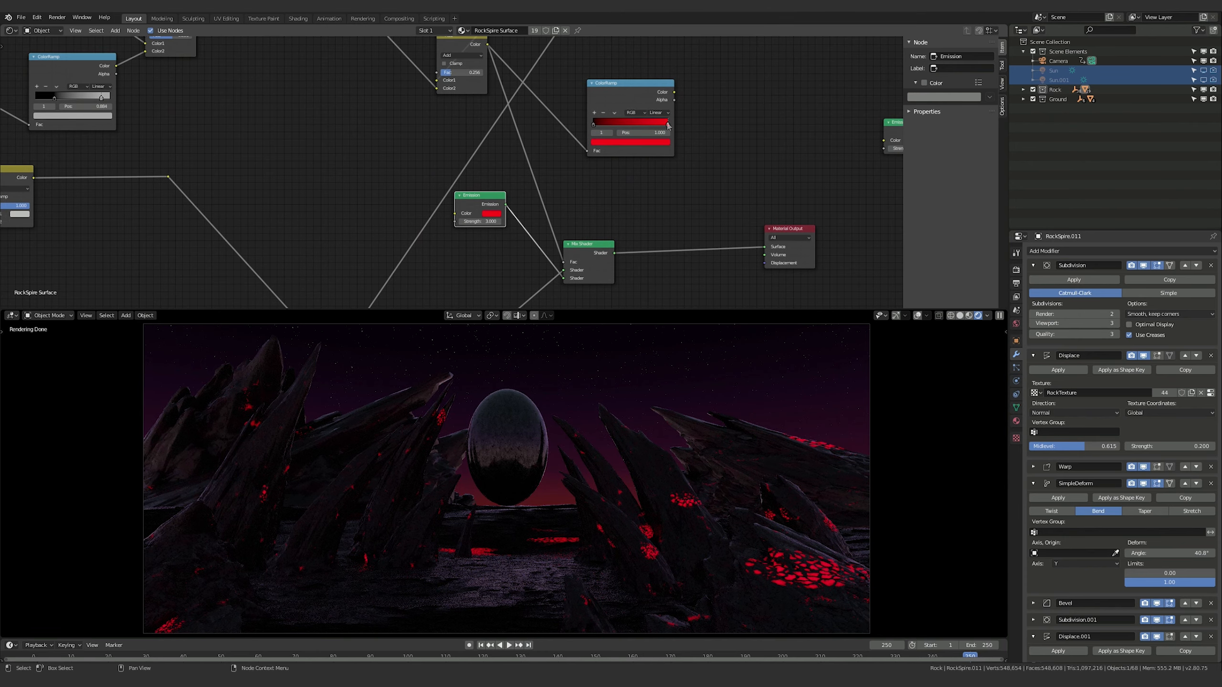
{"action": "left_click_drag", "start_coordinate": [674, 92], "coordinate": [727, 151]}
{"action": "middle_click_drag", "start_coordinate": [650, 199], "coordinate": [386, 144]}
{"action": "left_click_drag", "start_coordinate": [515, 174], "coordinate": [797, 159]}
Move the Mix Shader beyond the red Emission node and delete the unused white Emission node
{"action": "left_click_drag", "start_coordinate": [326, 190], "coordinate": [758, 41]}
{"action": "left_click", "coordinate": [632, 68]}
{"action": "key", "text": "x"}
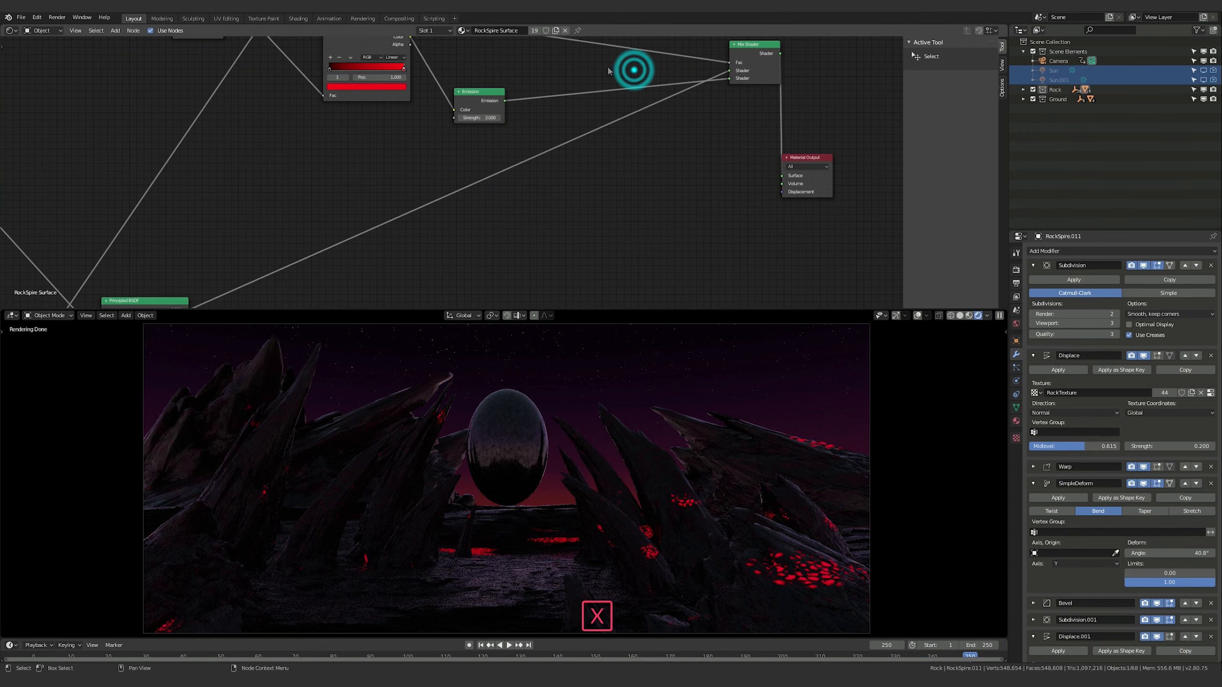
Move the red ColorRamp down, clear of the link running from the Add node to the Mix Shader
{"action": "middle_click_drag", "start_coordinate": [556, 49], "coordinate": [591, 175], "text": "shift"}
{"action": "left_click_drag", "start_coordinate": [502, 216], "coordinate": [598, 97]}
{"action": "left_click_drag", "start_coordinate": [379, 154], "coordinate": [470, 48]}
{"action": "middle_click_drag", "start_coordinate": [409, 82], "coordinate": [474, 142]}
{"action": "left_click_drag", "start_coordinate": [288, 168], "coordinate": [320, 71]}
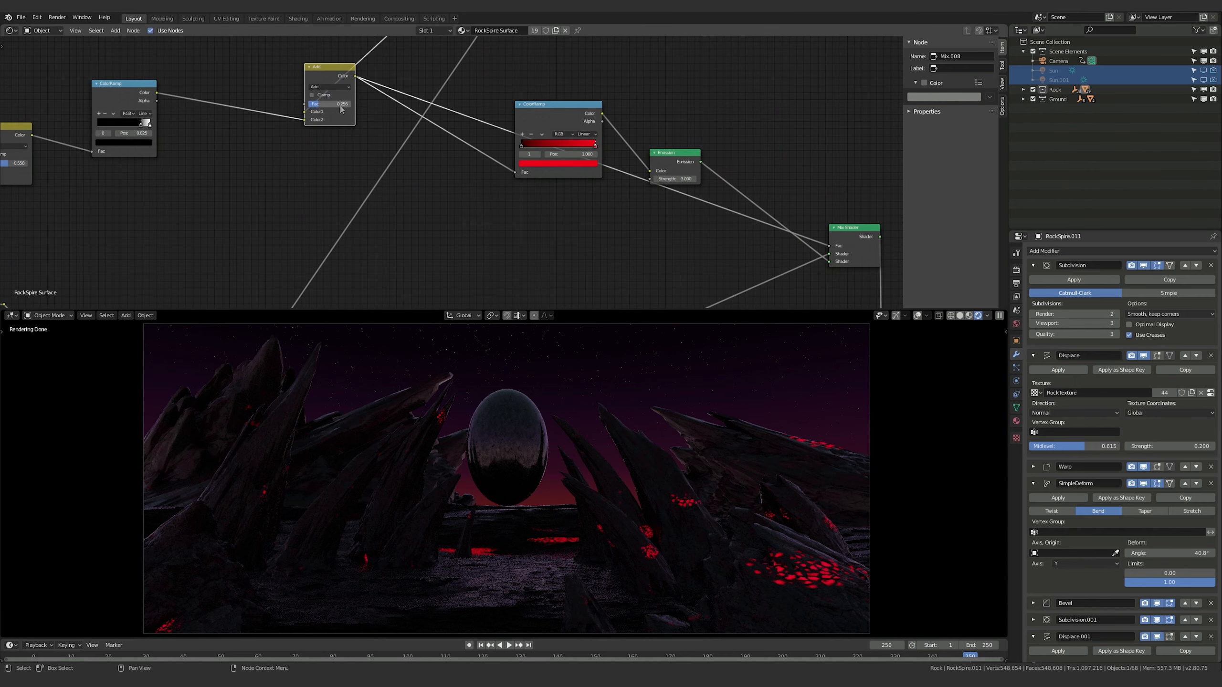
{"action": "middle_click_drag", "start_coordinate": [320, 71], "coordinate": [315, 141]}
{"action": "left_click_drag", "start_coordinate": [320, 145], "coordinate": [324, 152]}
{"action": "middle_click_drag", "start_coordinate": [426, 218], "coordinate": [333, 111]}
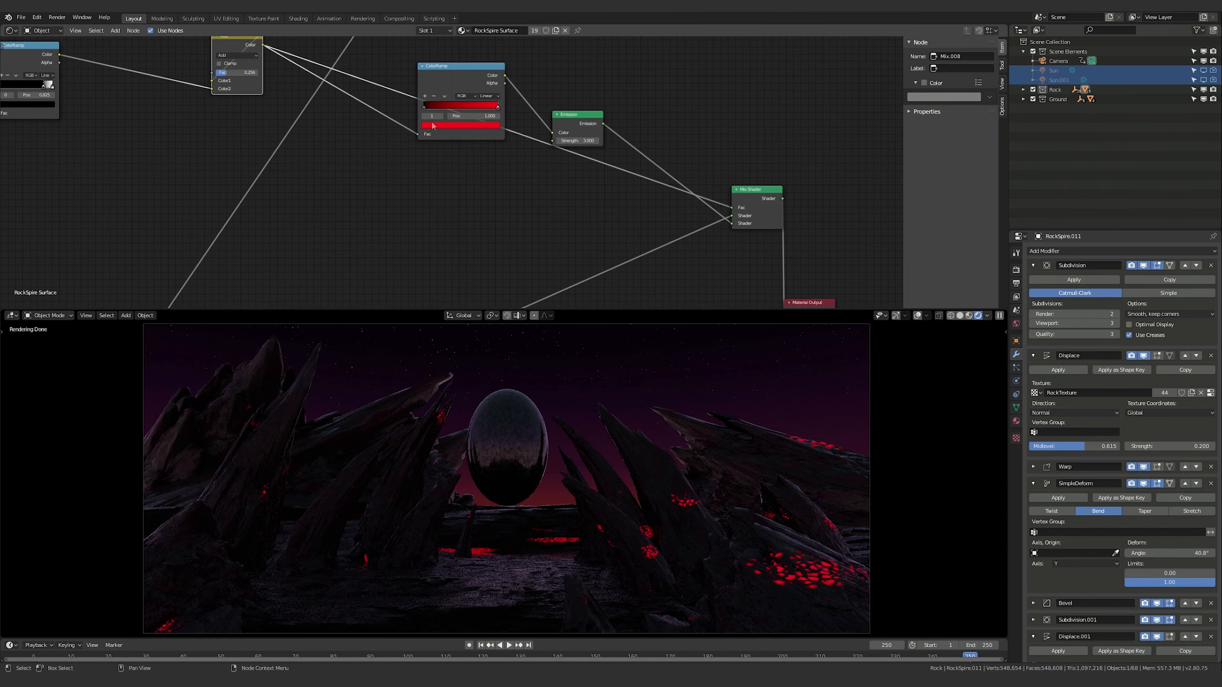
{"action": "left_click_drag", "start_coordinate": [448, 68], "coordinate": [424, 159]}
{"action": "middle_click_drag", "start_coordinate": [423, 159], "coordinate": [457, 173]}
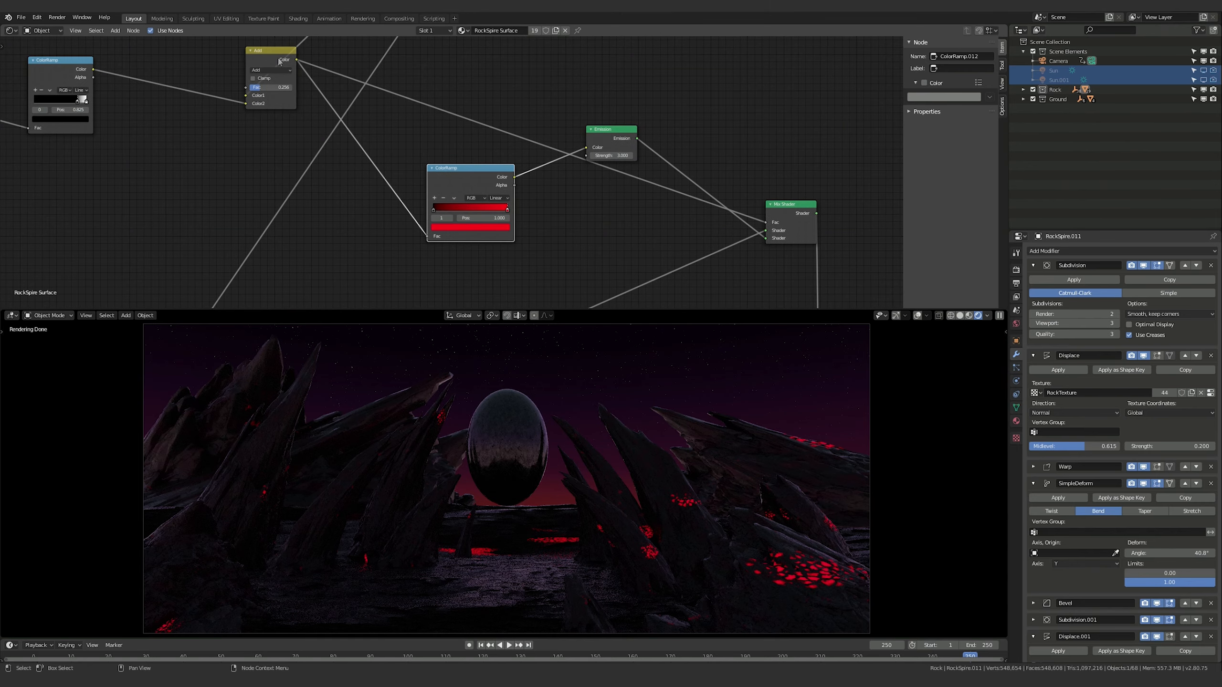
Add a middle stop at position 0.500 to the red ColorRamp and darken its red
{"action": "left_click", "coordinate": [260, 50]}
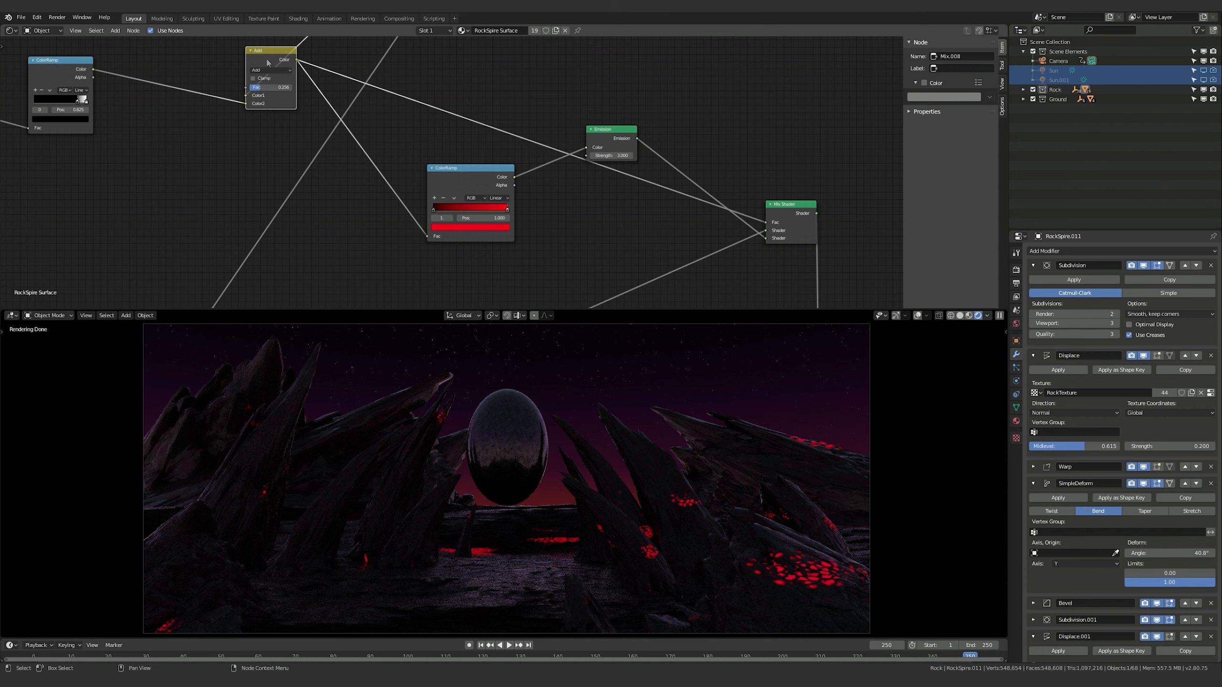
{"action": "middle_click_drag", "start_coordinate": [481, 218], "coordinate": [420, 207]}
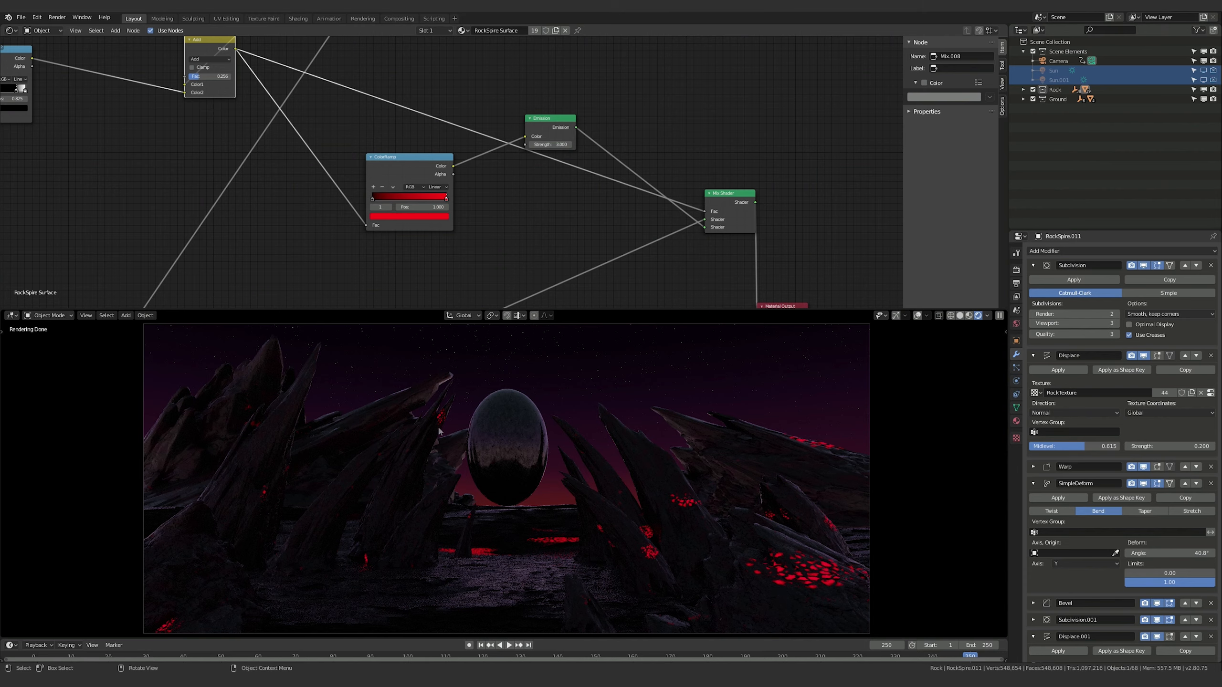
{"action": "middle_click_drag", "start_coordinate": [479, 227], "coordinate": [498, 233]}
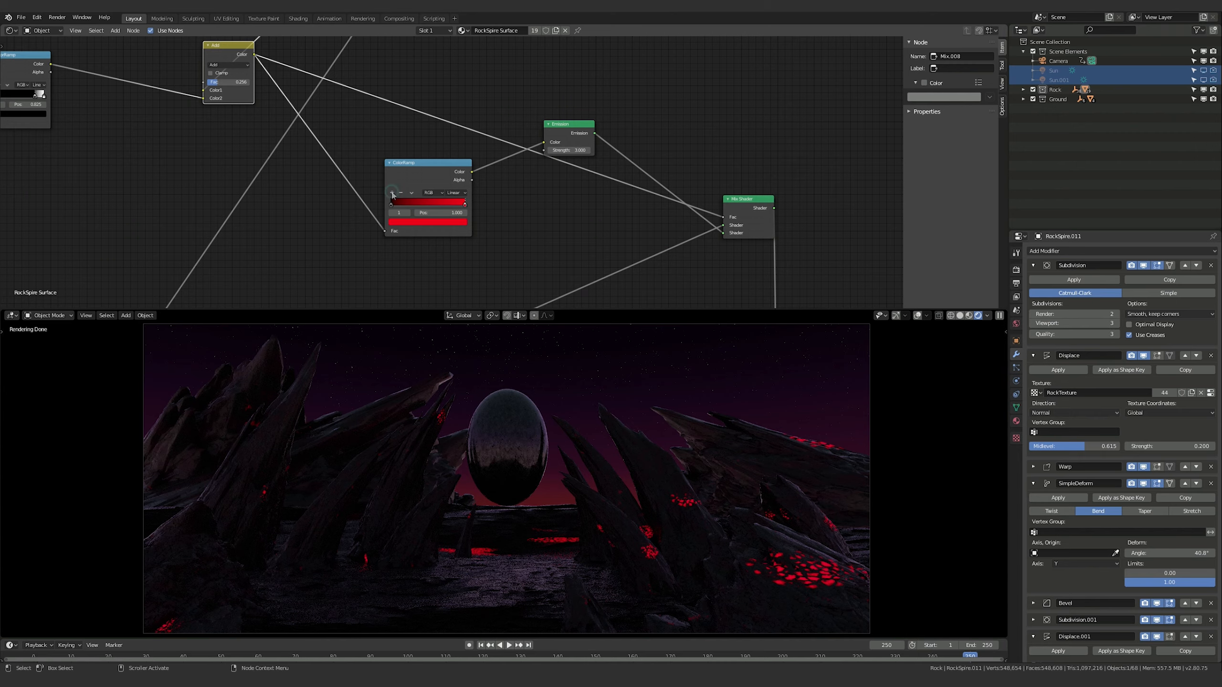
{"action": "left_click", "coordinate": [449, 221]}
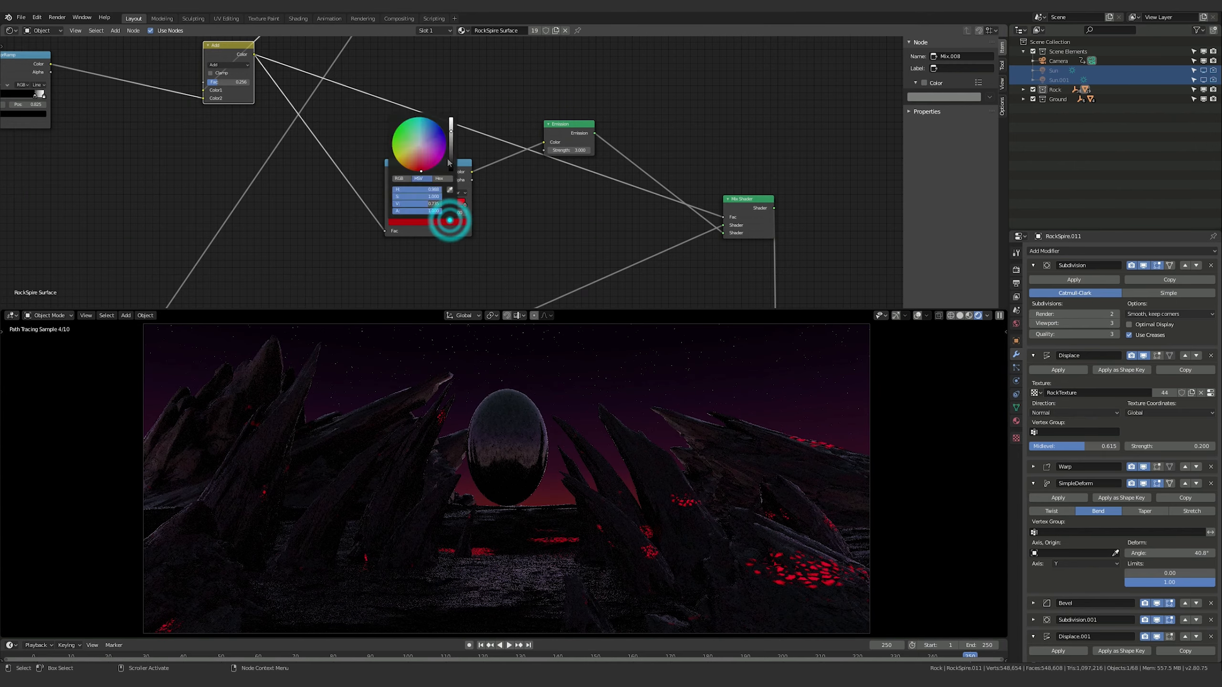
{"action": "left_click_drag", "start_coordinate": [450, 133], "coordinate": [450, 150]}
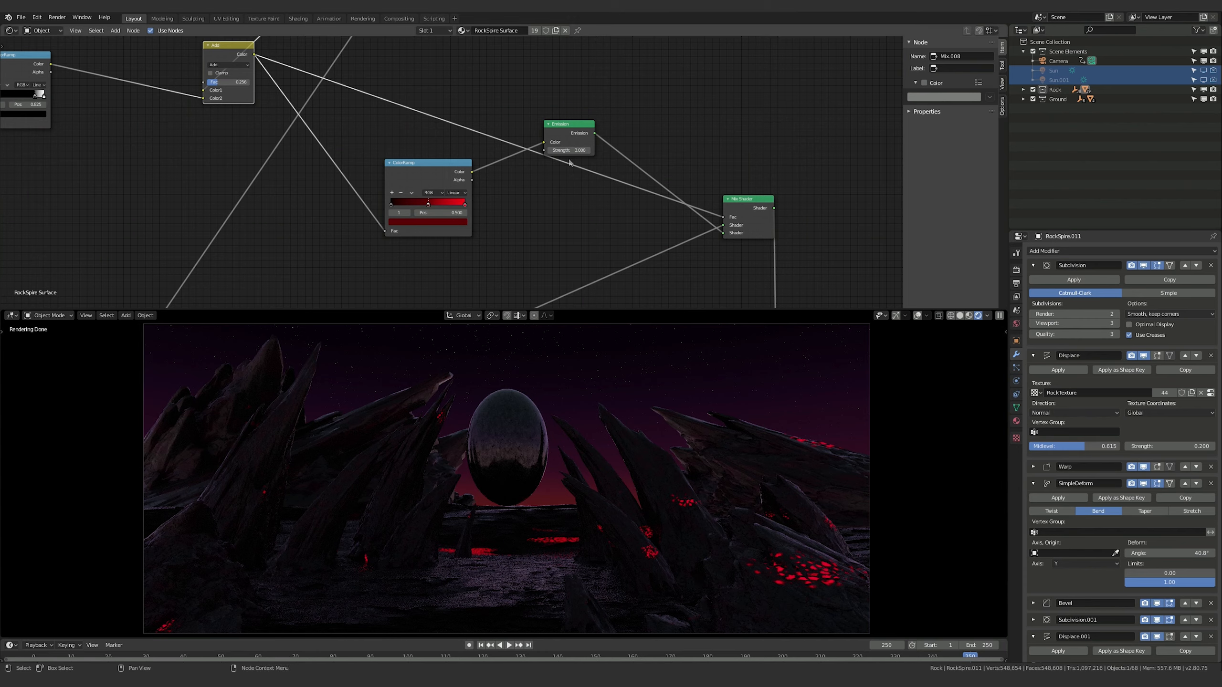
Try Strength values of 10 and 8 on the rock material's Emission node
{"action": "left_click", "coordinate": [565, 128]}
{"action": "left_click", "coordinate": [573, 151]}
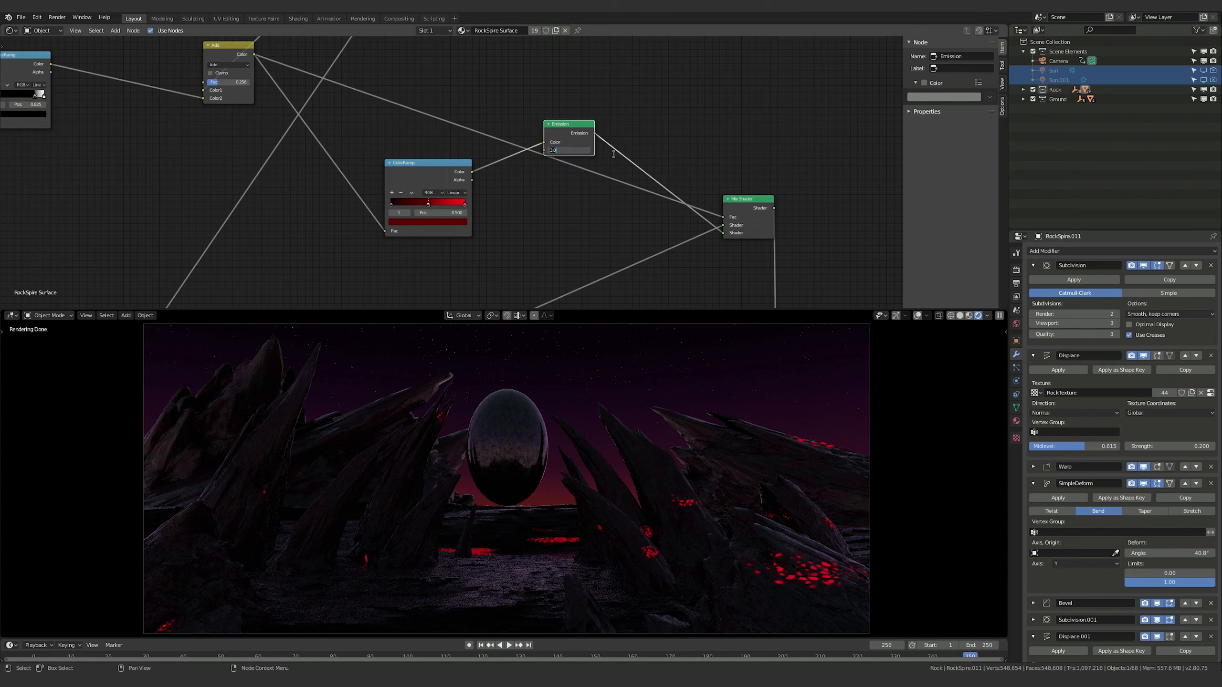
{"action": "key", "text": "KP_1"}
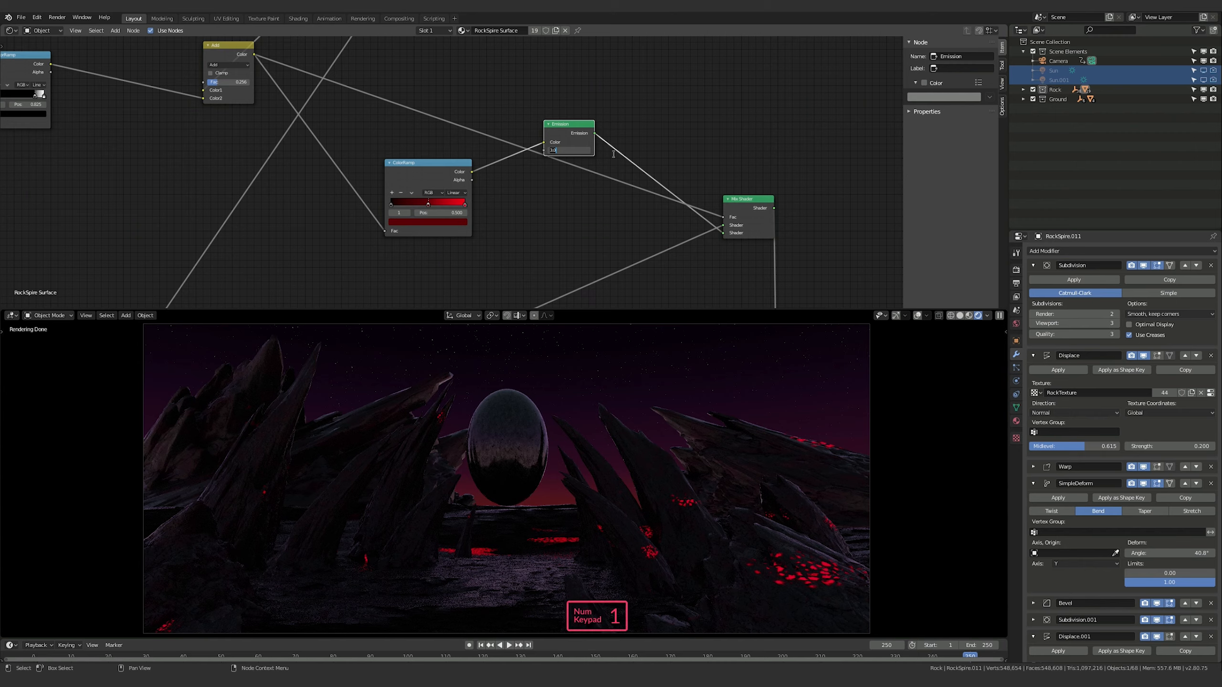
{"action": "type", "text": "0"}
{"action": "key", "text": "Return"}
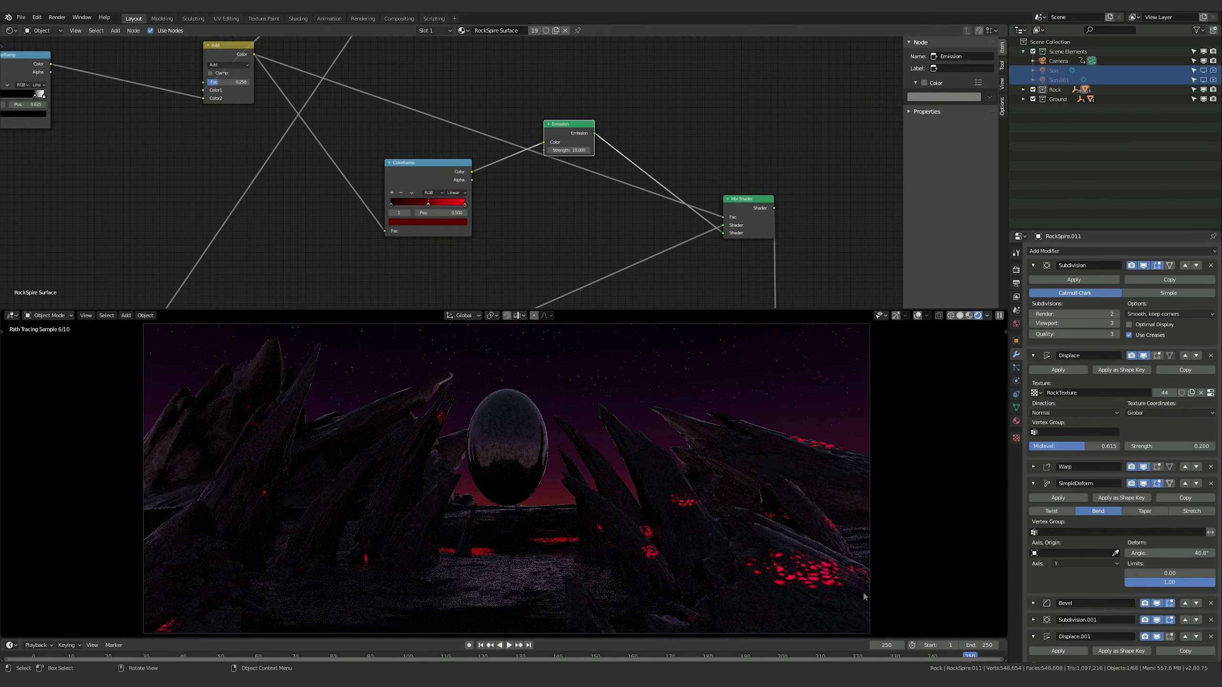
{"action": "left_click", "coordinate": [579, 150]}
{"action": "type", "text": "8"}
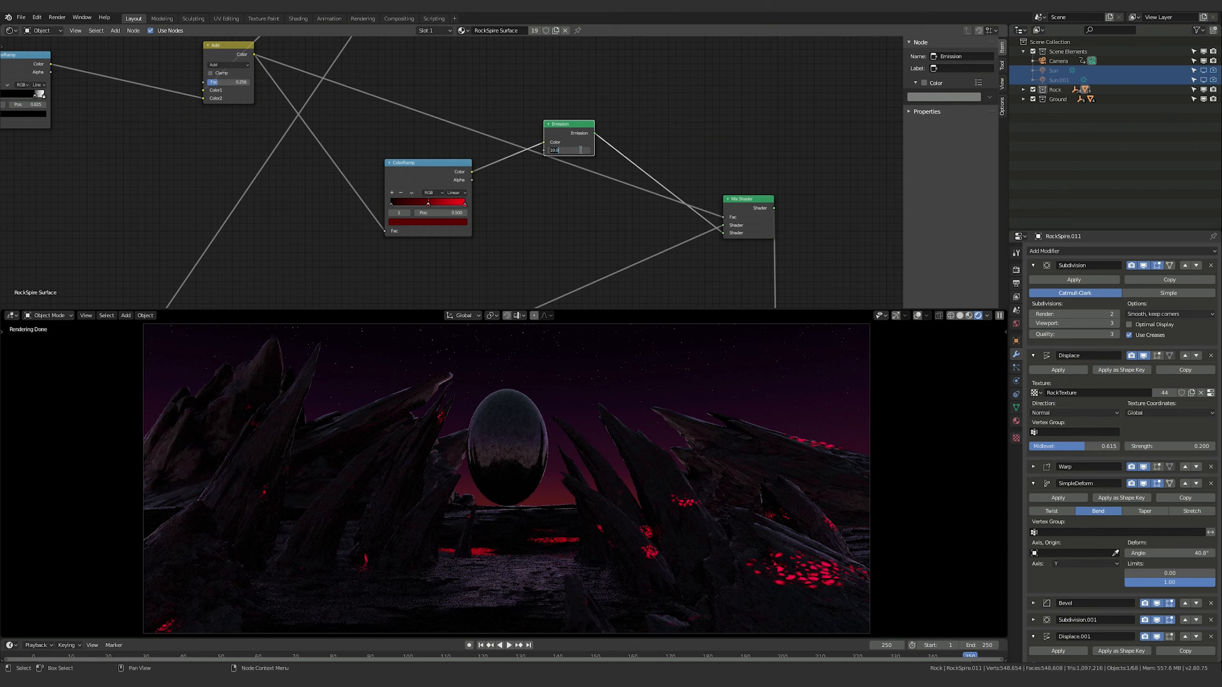
{"action": "key", "text": "Return"}
Set the rock material's Emission Strength to 5
{"action": "left_click", "coordinate": [579, 150]}
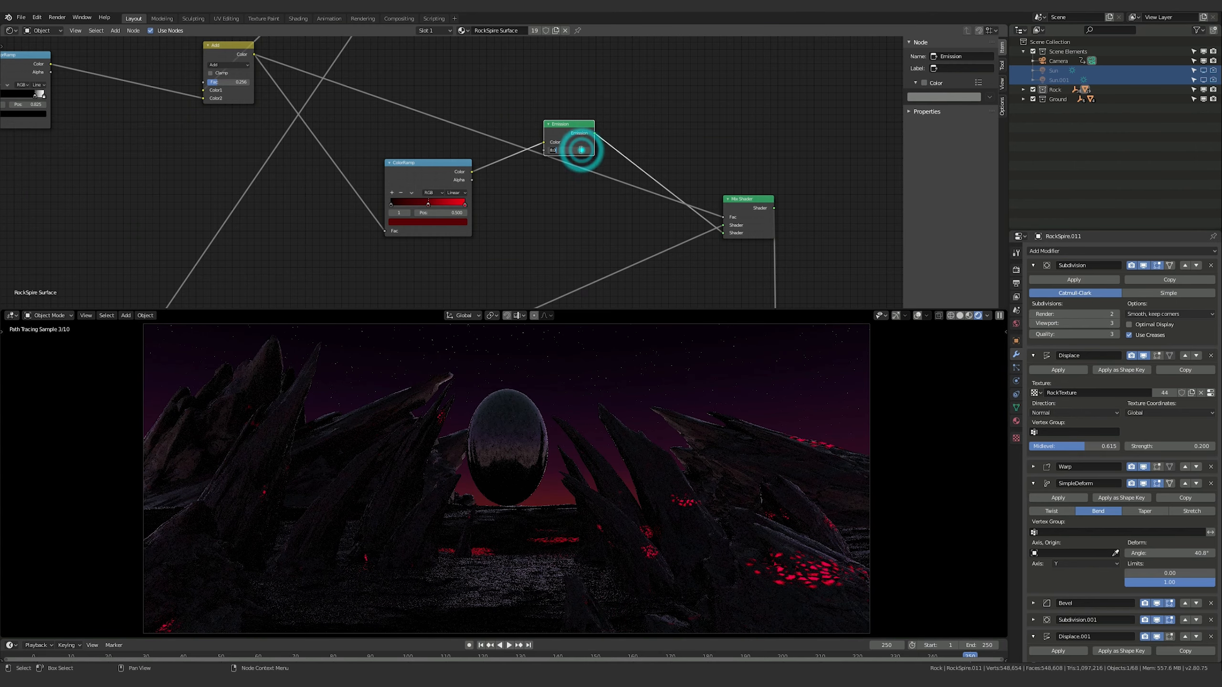
{"action": "type", "text": "5"}
{"action": "key", "text": "Return"}
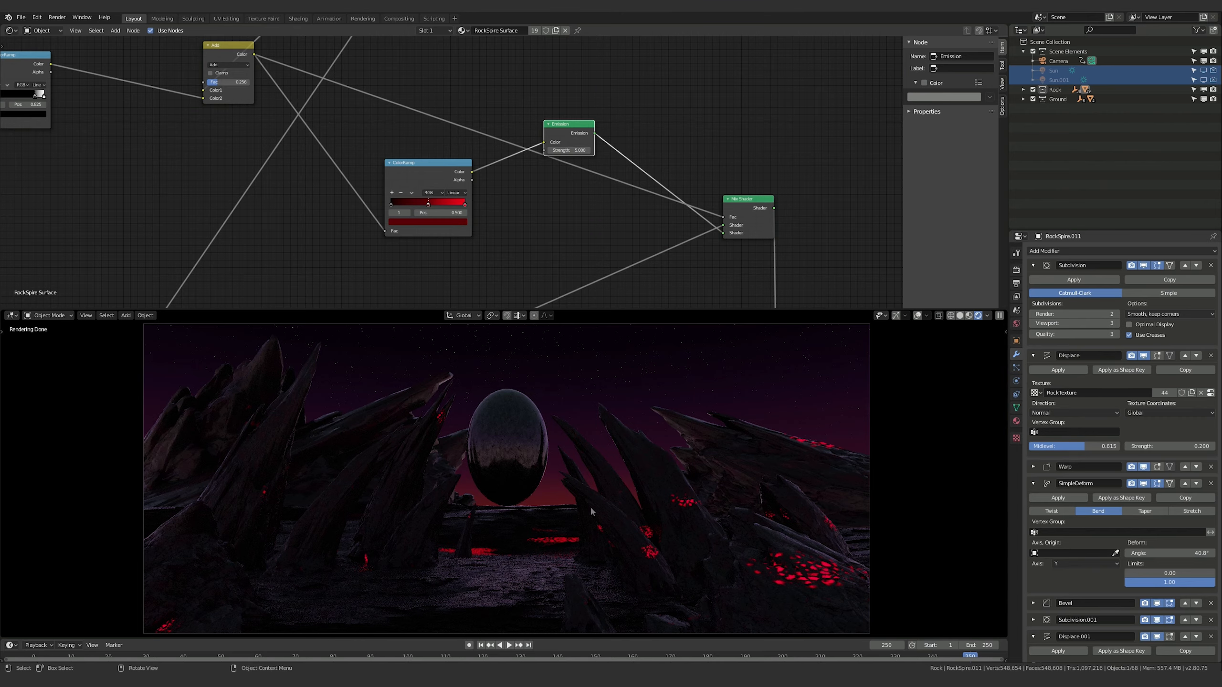
Try Fac 1.000 on the first Add node and Fac values of 0.500 and about 0.38 on the second Add node
{"action": "middle_click_drag", "start_coordinate": [512, 62], "coordinate": [645, 221]}
{"action": "middle_click_drag", "start_coordinate": [570, 196], "coordinate": [628, 211]}
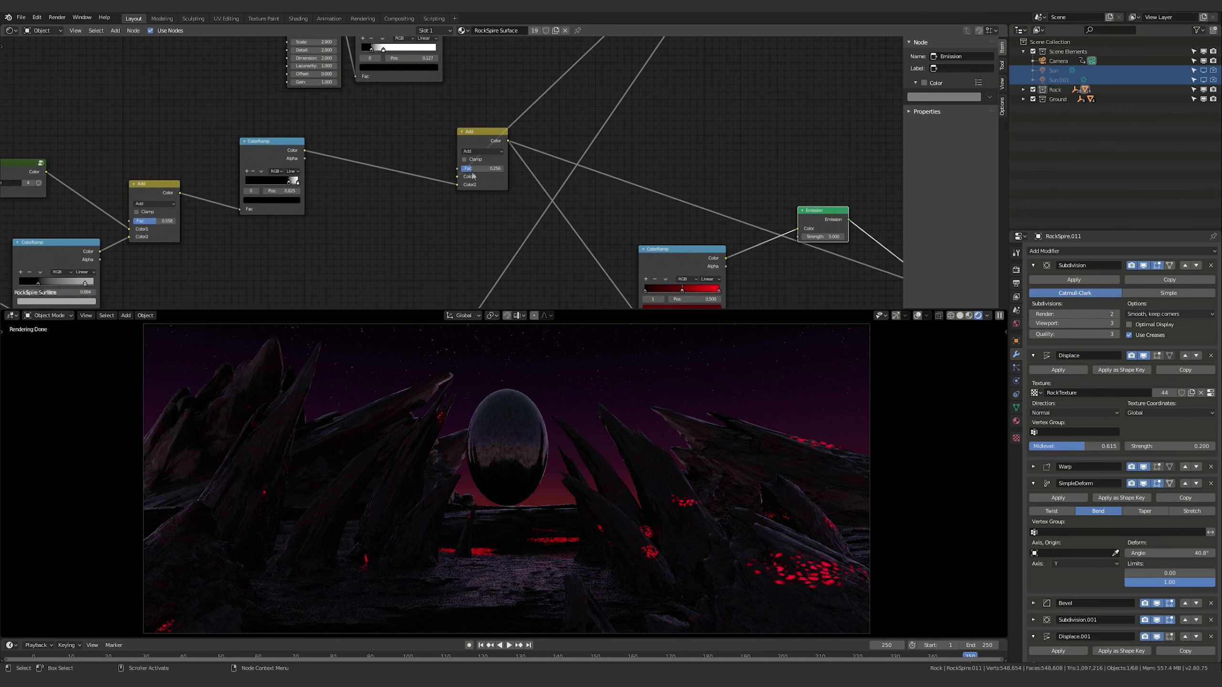
{"action": "left_click_drag", "start_coordinate": [473, 171], "coordinate": [474, 172]}
{"action": "scroll", "coordinate": [269, 211], "scroll_direction": "left", "scroll_amount": 5, "text": "shift"}
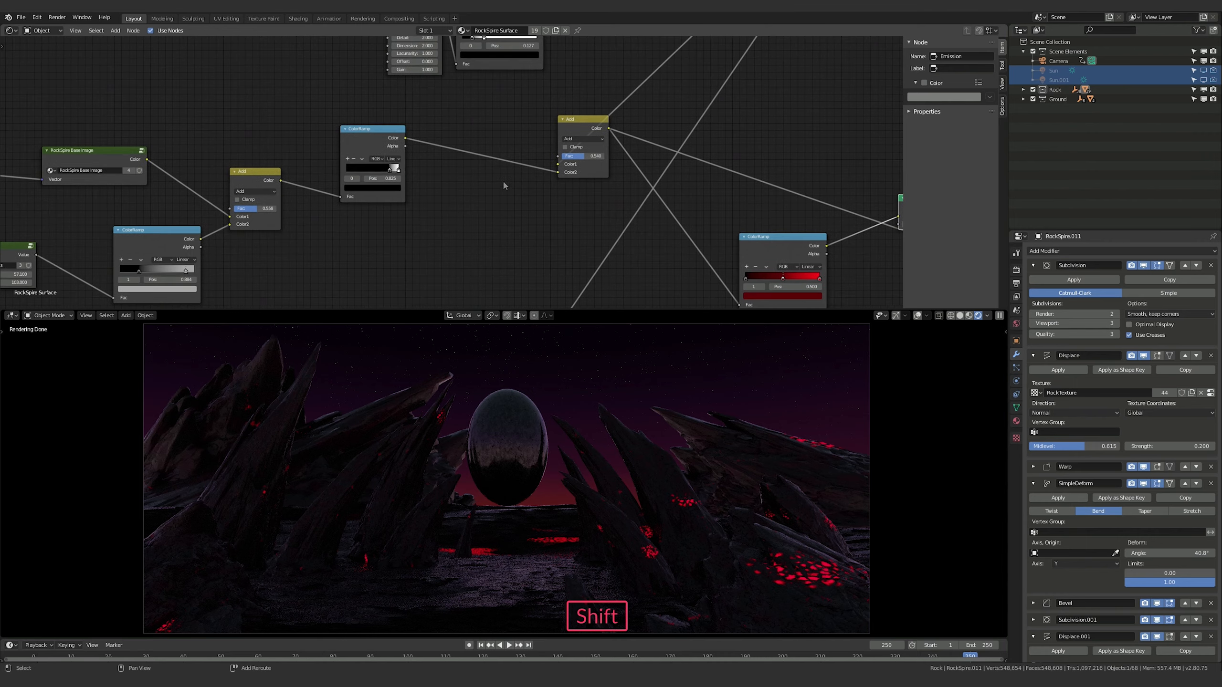
{"action": "left_click_drag", "start_coordinate": [260, 210], "coordinate": [285, 210]}
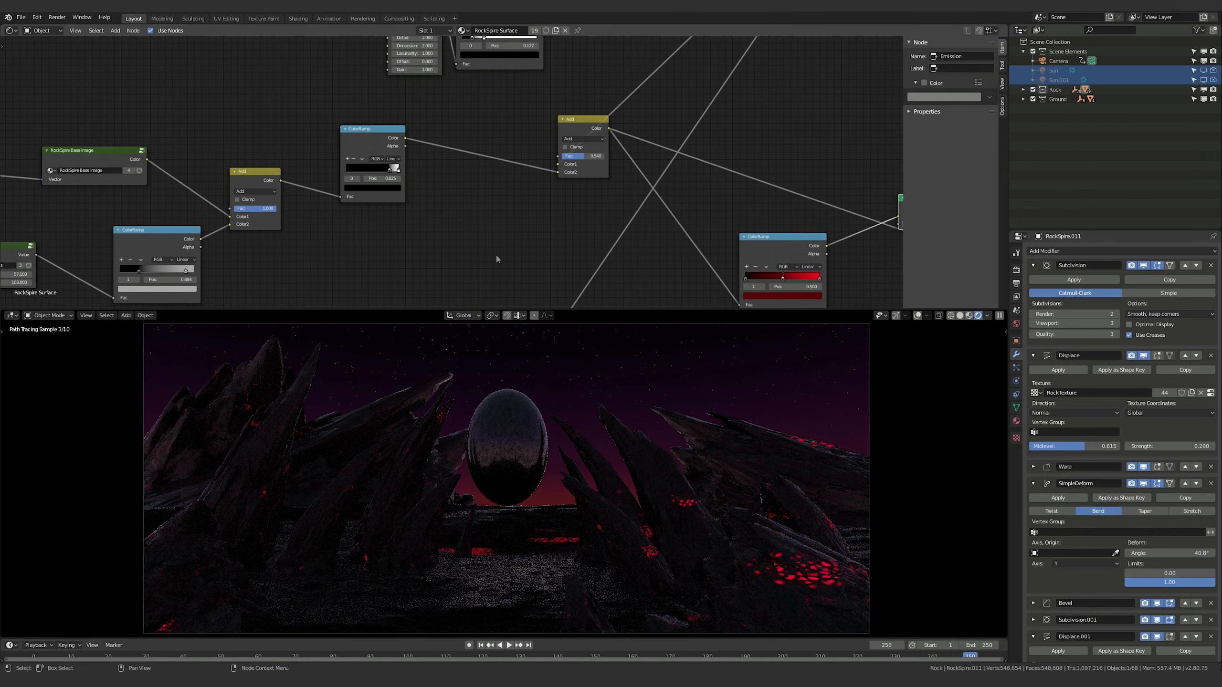
{"action": "middle_click_drag", "start_coordinate": [499, 269], "coordinate": [479, 288]}
{"action": "left_click_drag", "start_coordinate": [565, 179], "coordinate": [558, 178]}
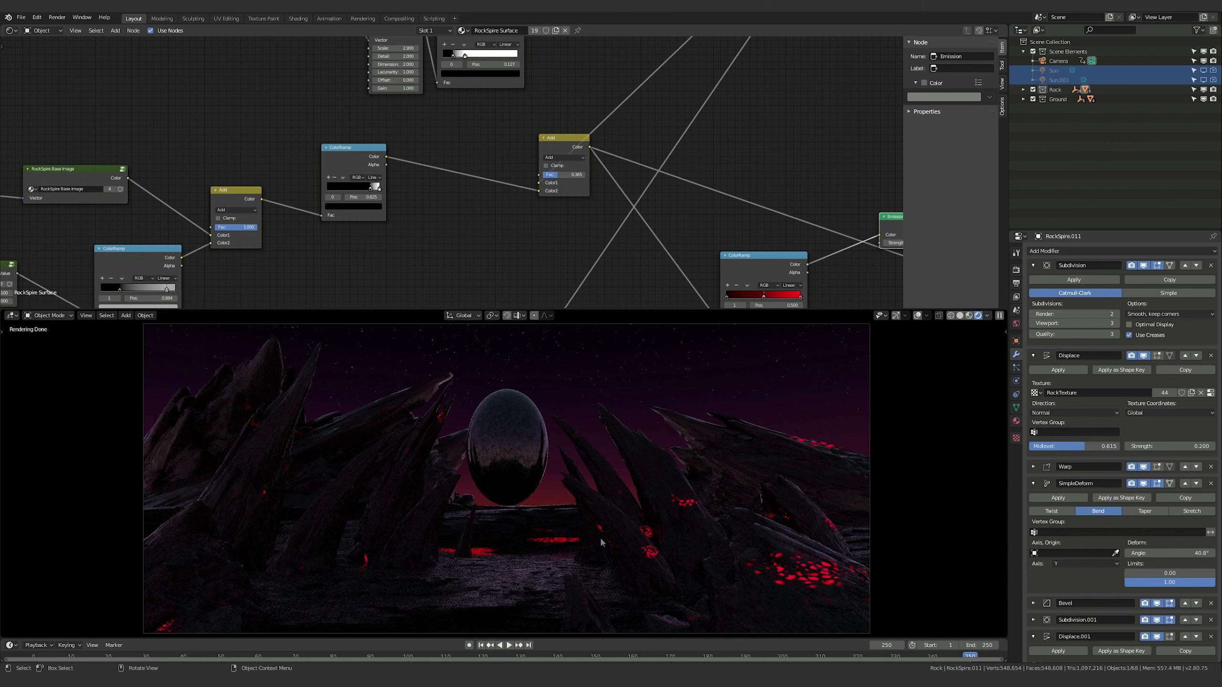
Set Fac to about 0.567 on the first Add node and slightly above 0.4 on the second Add node
{"action": "middle_click_drag", "start_coordinate": [302, 241], "coordinate": [341, 251], "text": "shift"}
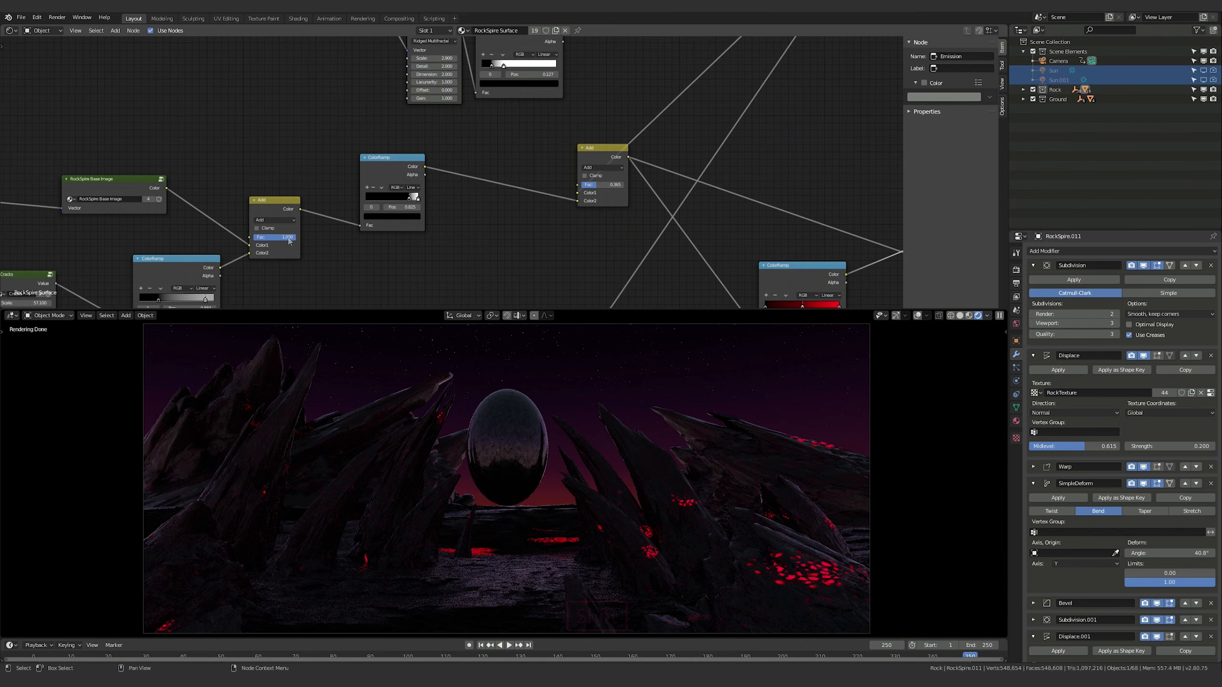
{"action": "mouse_move", "coordinate": [284, 238]}
{"action": "left_mouse_down"}
{"action": "mouse_move", "coordinate": [263, 237]}
{"action": "mouse_move", "coordinate": [286, 237]}
{"action": "left_mouse_up"}
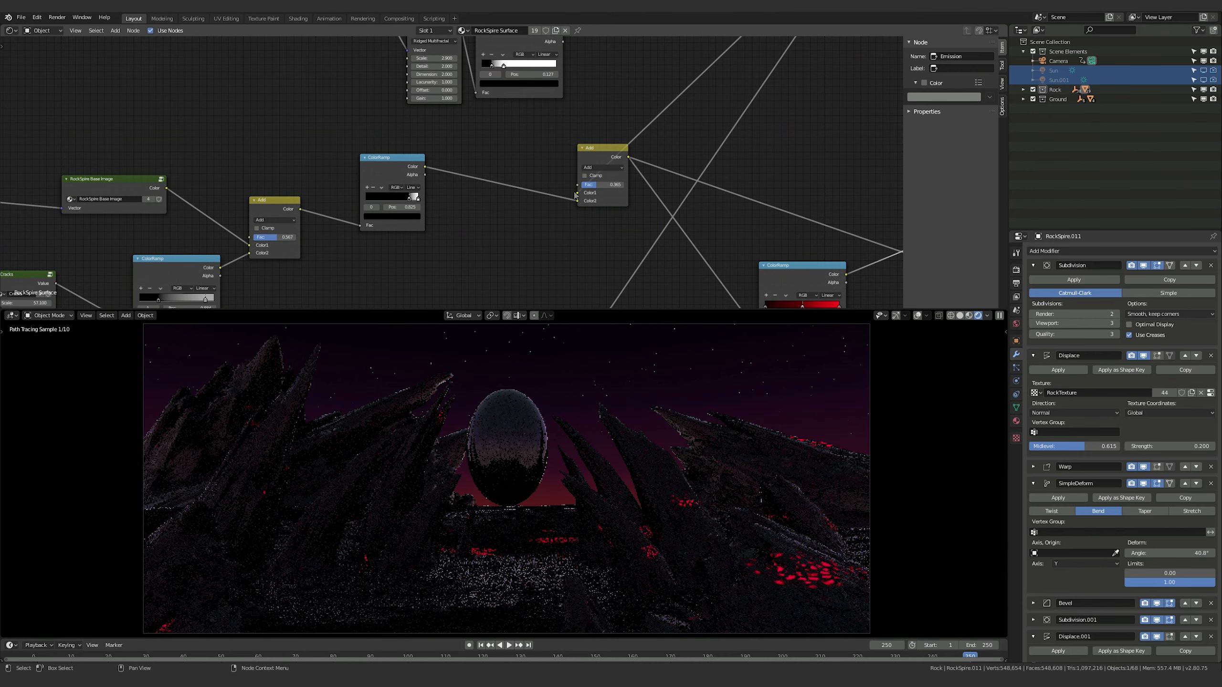
{"action": "left_click_drag", "start_coordinate": [594, 186], "coordinate": [605, 189]}
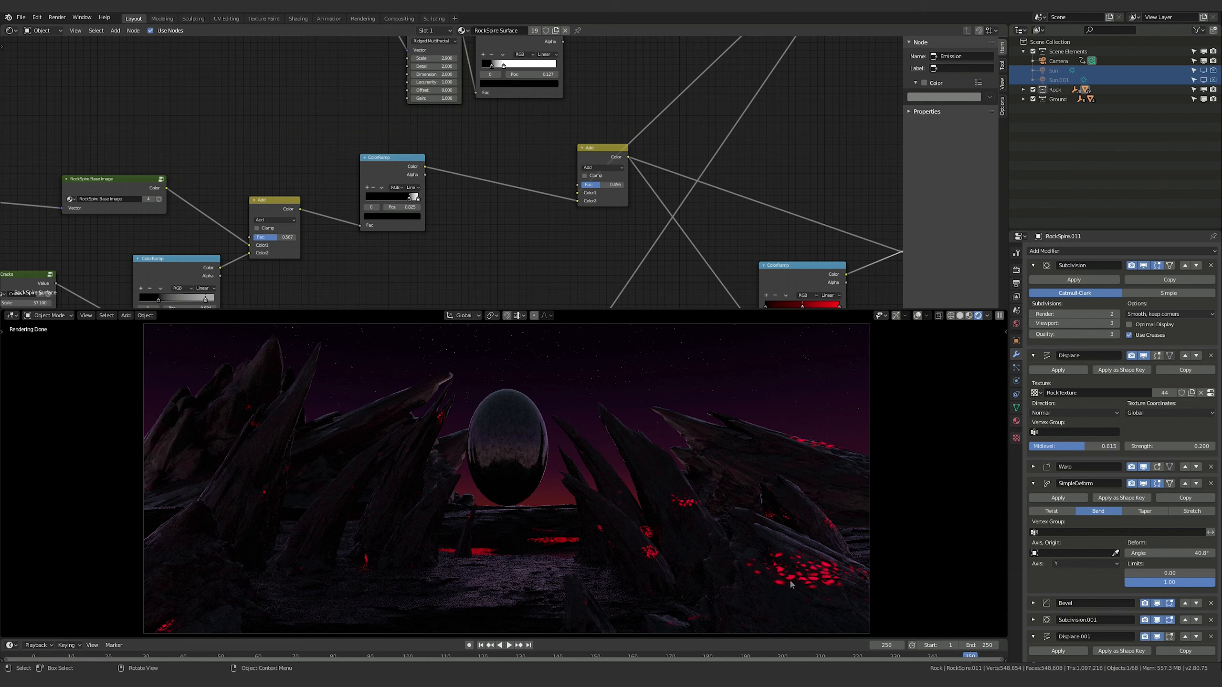
Copy the red ColorRamp node from the rock material and select the ground object to show its Rock Ground material
{"action": "middle_click_drag", "start_coordinate": [741, 222], "coordinate": [639, 147], "text": "shift"}
{"action": "middle_click_drag", "start_coordinate": [578, 196], "coordinate": [470, 283], "text": "shift"}
{"action": "middle_click_drag", "start_coordinate": [651, 242], "coordinate": [687, 176], "text": "shift"}
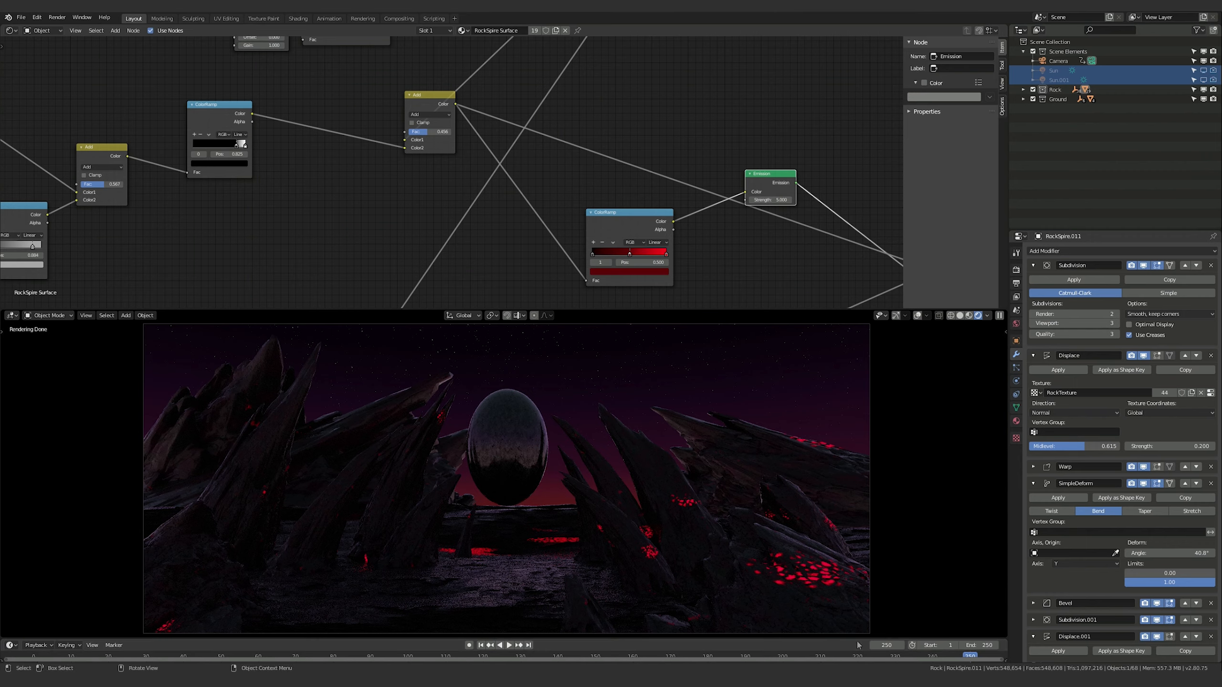
{"action": "middle_click_drag", "start_coordinate": [502, 195], "coordinate": [500, 202], "text": "shift"}
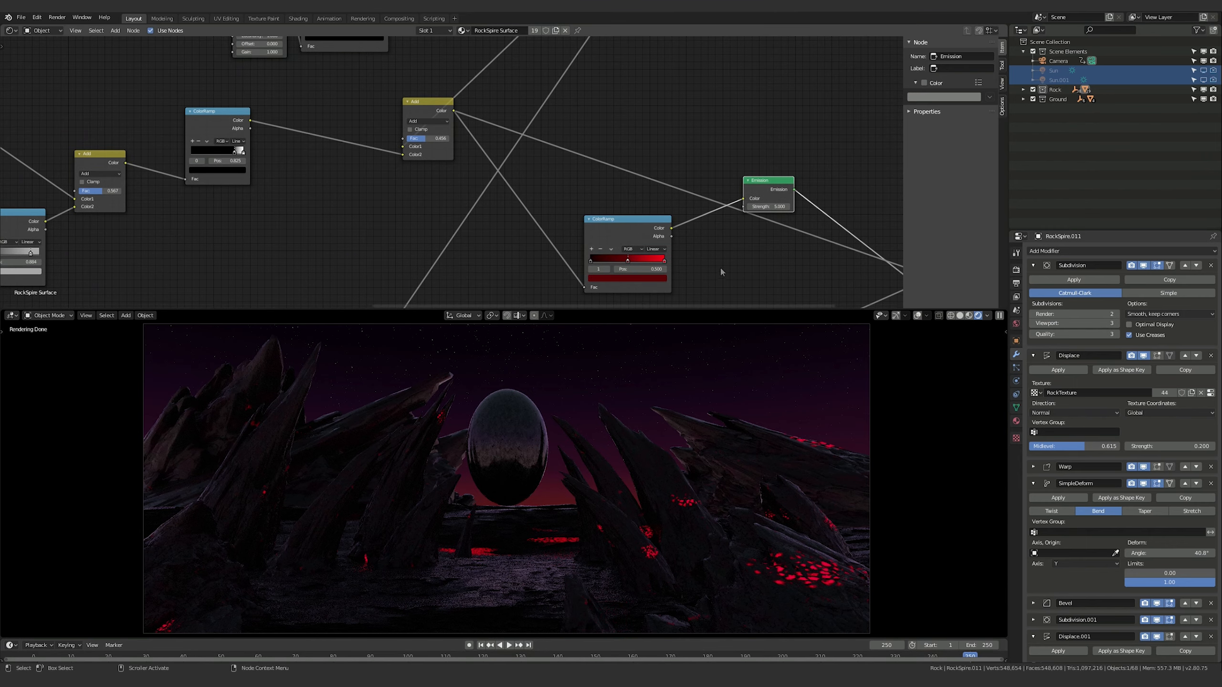
{"action": "left_click", "coordinate": [616, 227]}
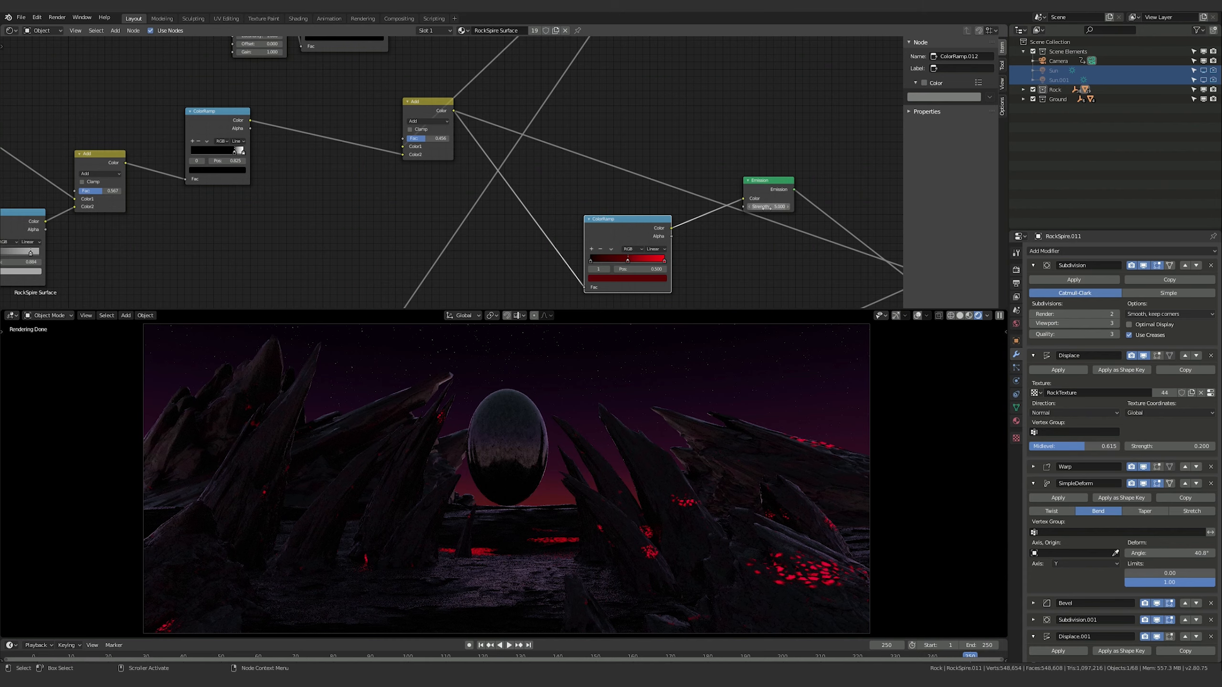
{"action": "left_click", "coordinate": [611, 217]}
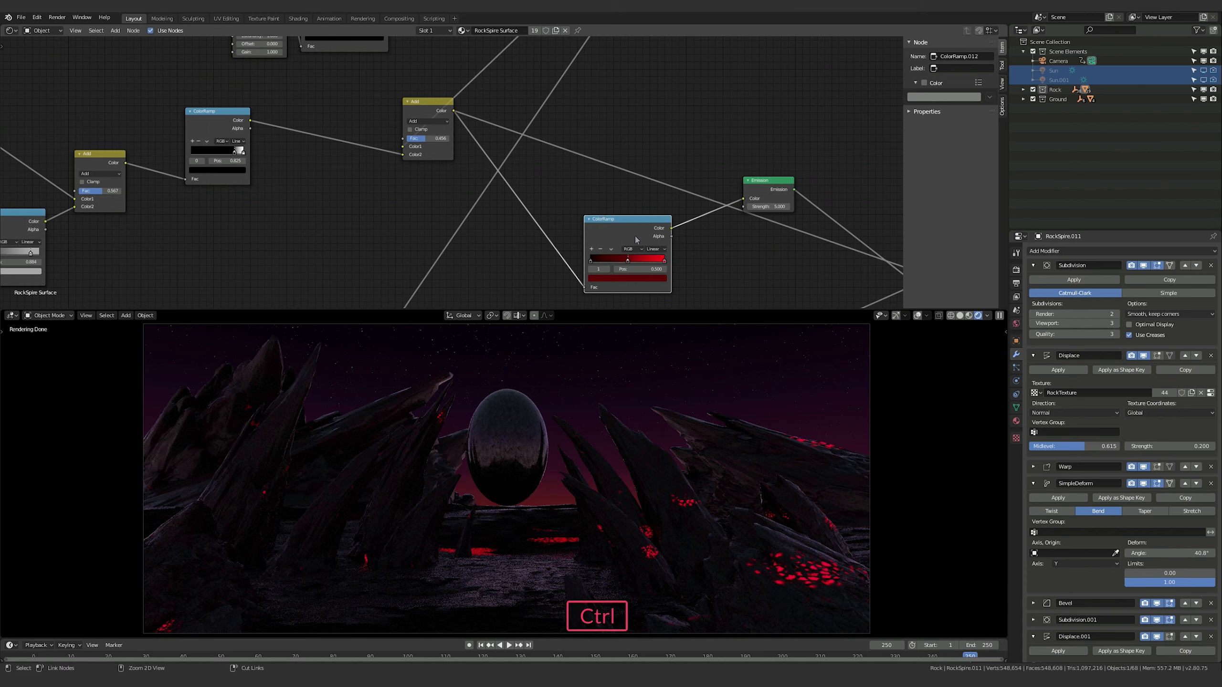
{"action": "key", "text": "ctrl+c"}
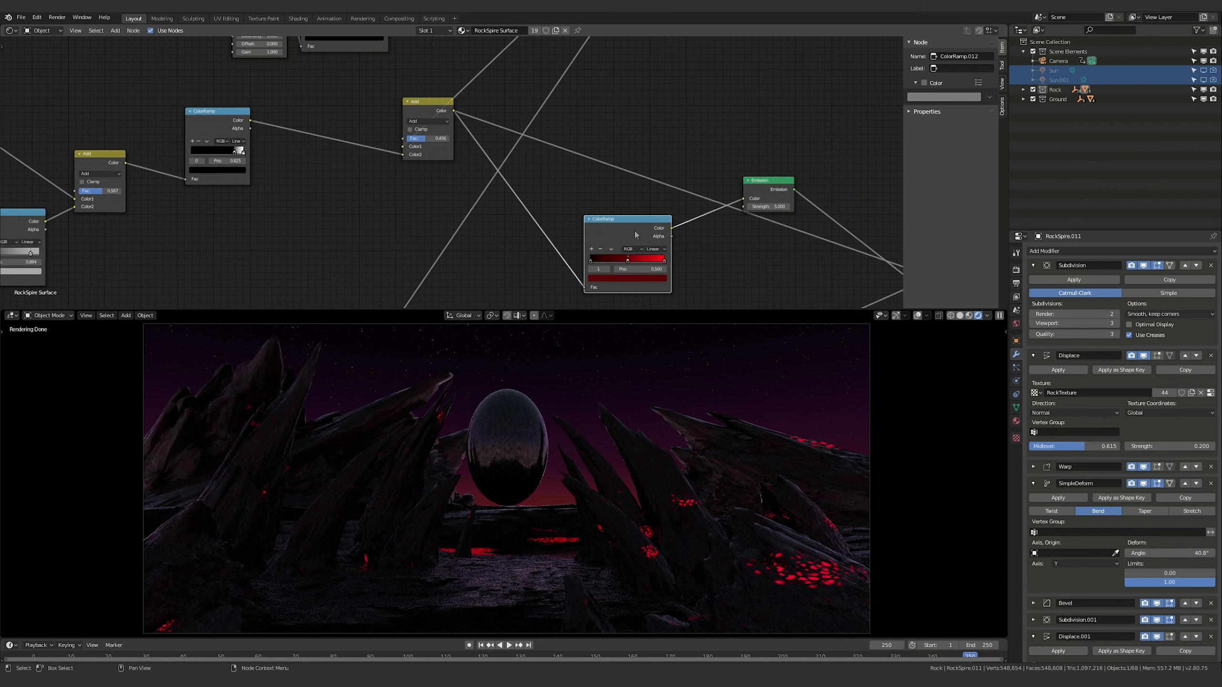
{"action": "left_click", "coordinate": [499, 584]}
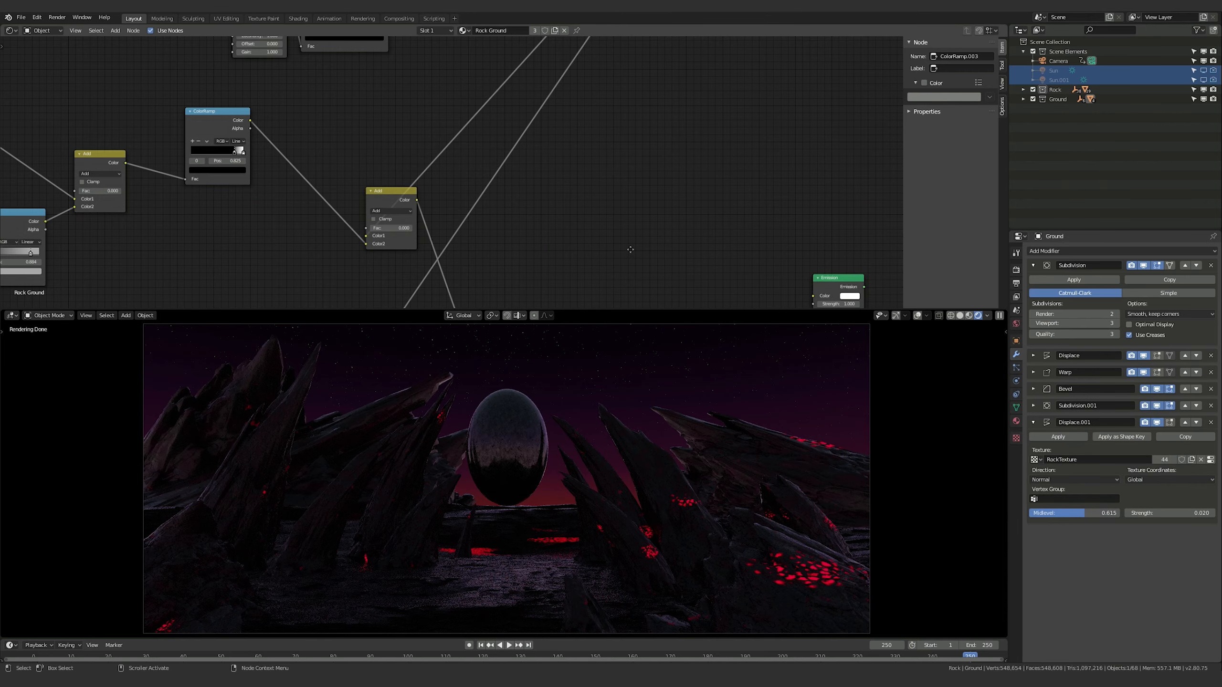
In the Rock Ground material, shift the Mix Shader toward the Material Output and move the red Emission node above it
{"action": "middle_click_drag", "start_coordinate": [627, 251], "coordinate": [613, 72]}
{"action": "left_click", "coordinate": [514, 252]}
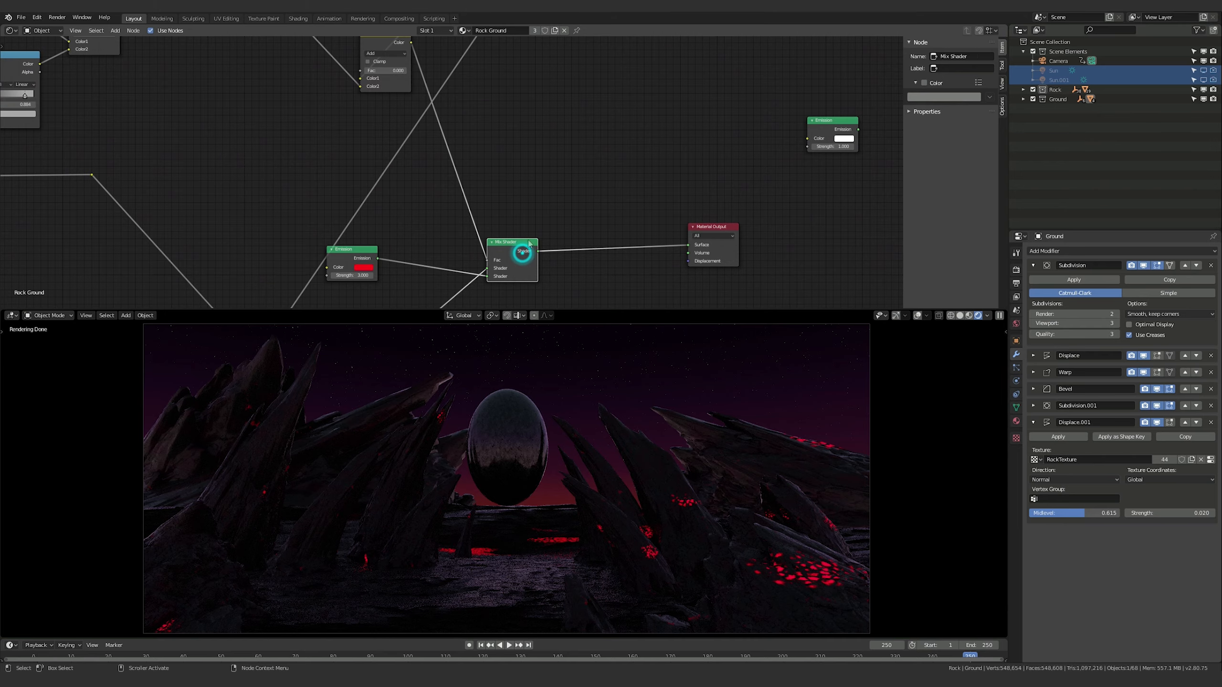
{"action": "left_click_drag", "start_coordinate": [508, 246], "coordinate": [561, 203]}
{"action": "left_click_drag", "start_coordinate": [339, 251], "coordinate": [516, 58]}
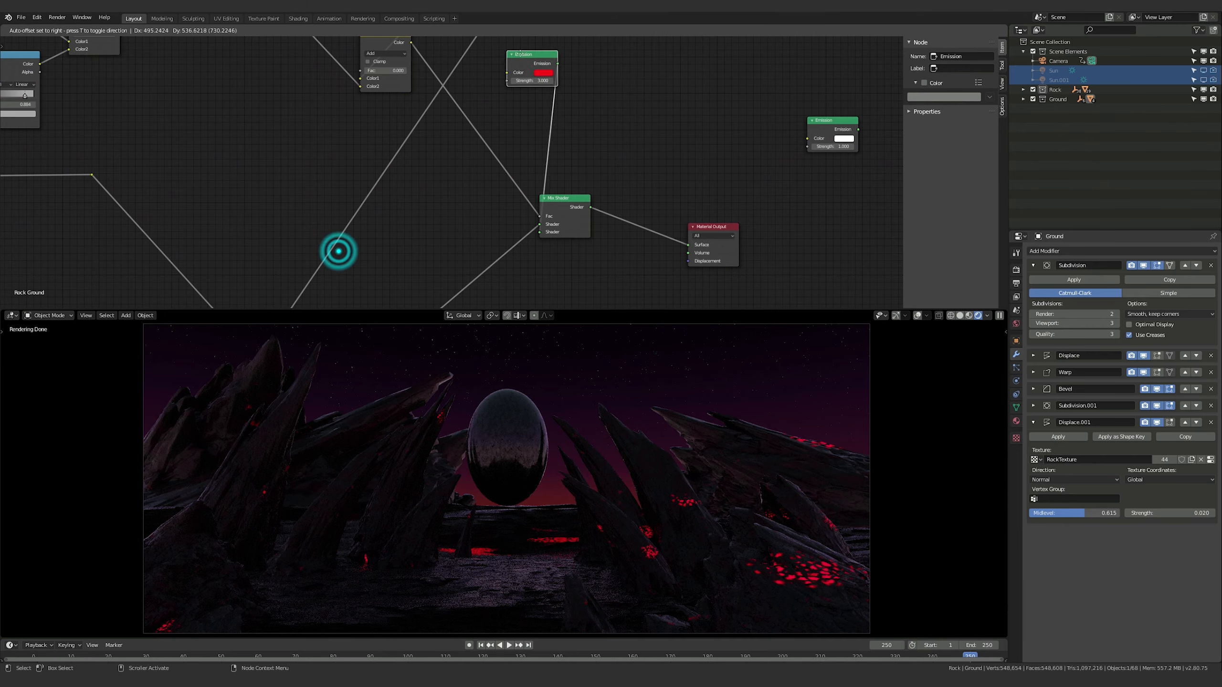
Paste the red ColorRamp into Rock Ground and wire it between the last Add node's Color output and the red Emission node's Color input
{"action": "middle_click_drag", "start_coordinate": [635, 94], "coordinate": [647, 233]}
{"action": "left_click", "coordinate": [647, 162]}
{"action": "key", "text": "ctrl+v"}
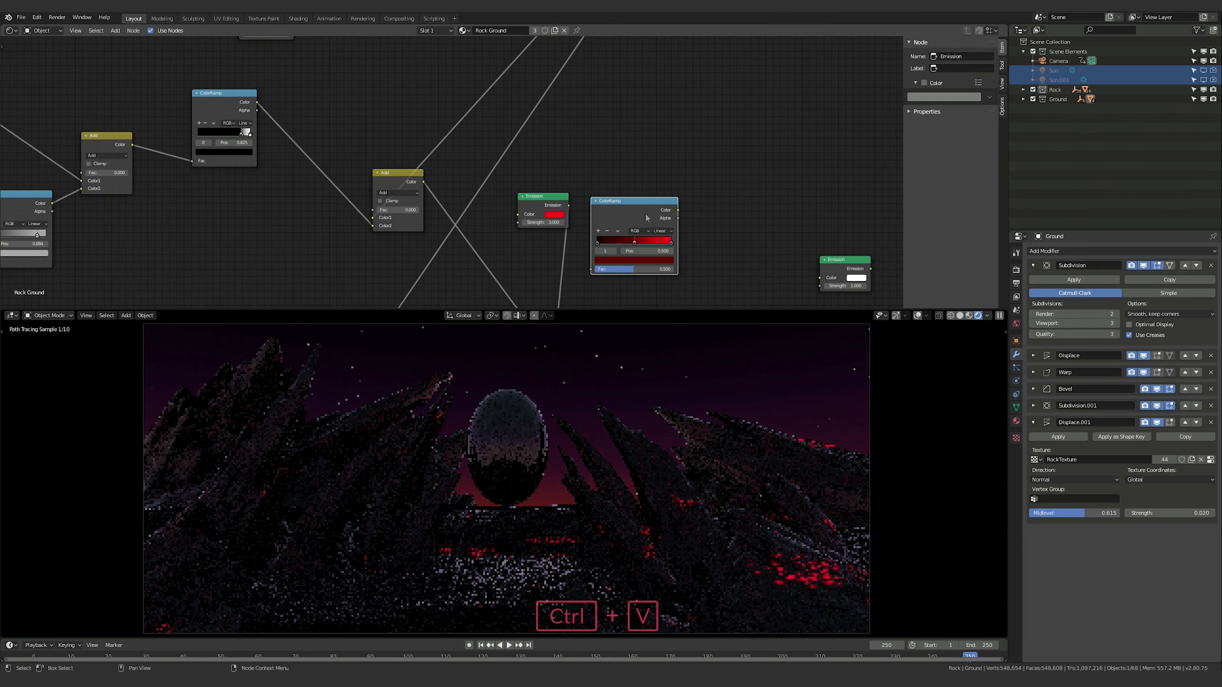
{"action": "left_click_drag", "start_coordinate": [638, 207], "coordinate": [630, 185]}
{"action": "middle_click_drag", "start_coordinate": [629, 184], "coordinate": [679, 153]}
{"action": "left_click_drag", "start_coordinate": [600, 166], "coordinate": [793, 215]}
{"action": "left_click_drag", "start_coordinate": [718, 152], "coordinate": [733, 247]}
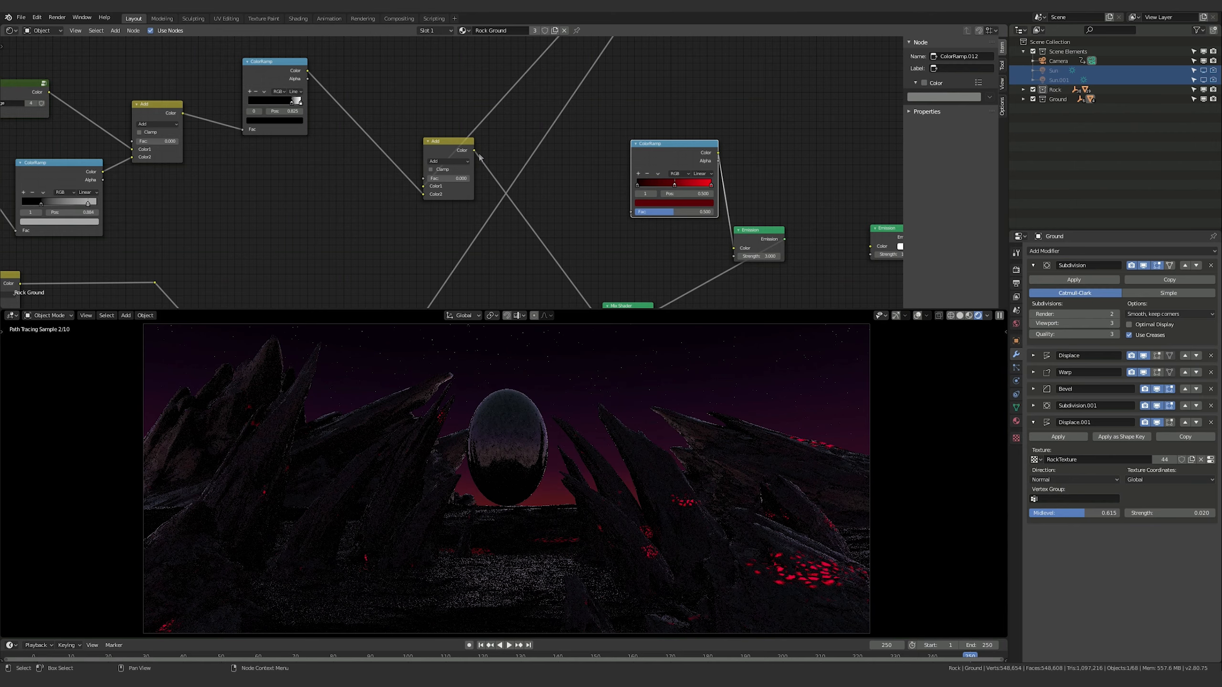
{"action": "left_click_drag", "start_coordinate": [481, 154], "coordinate": [632, 213]}
{"action": "left_click_drag", "start_coordinate": [667, 149], "coordinate": [600, 164]}
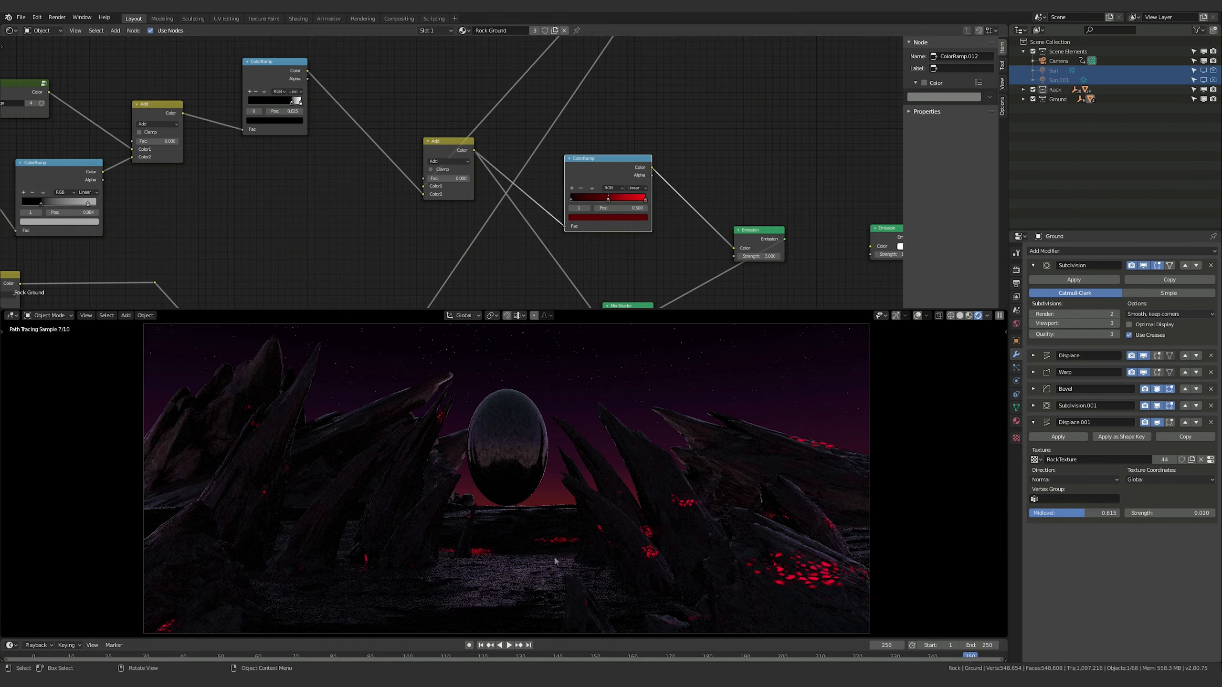
In the ground's red ColorRamp, darken the middle stop to a near-black red and move it to about 0.77
{"action": "left_click", "coordinate": [608, 198]}
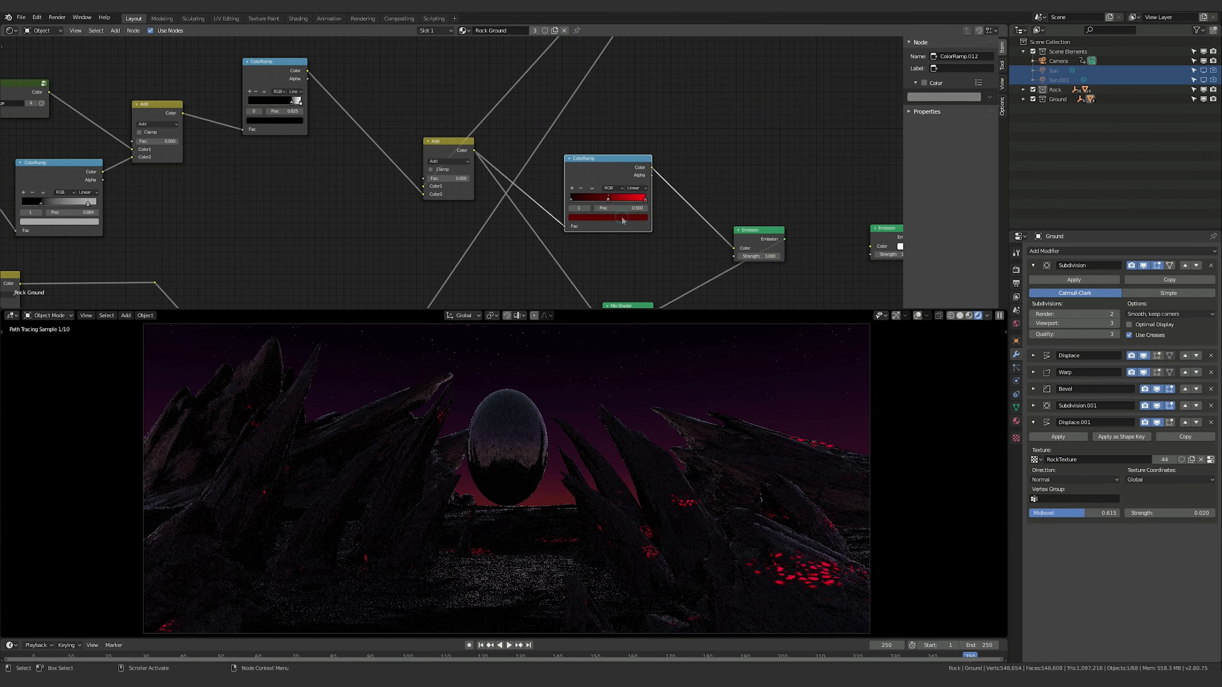
{"action": "left_click", "coordinate": [620, 217]}
{"action": "left_click", "coordinate": [622, 217]}
{"action": "left_click", "coordinate": [631, 159]}
{"action": "left_click", "coordinate": [630, 159]}
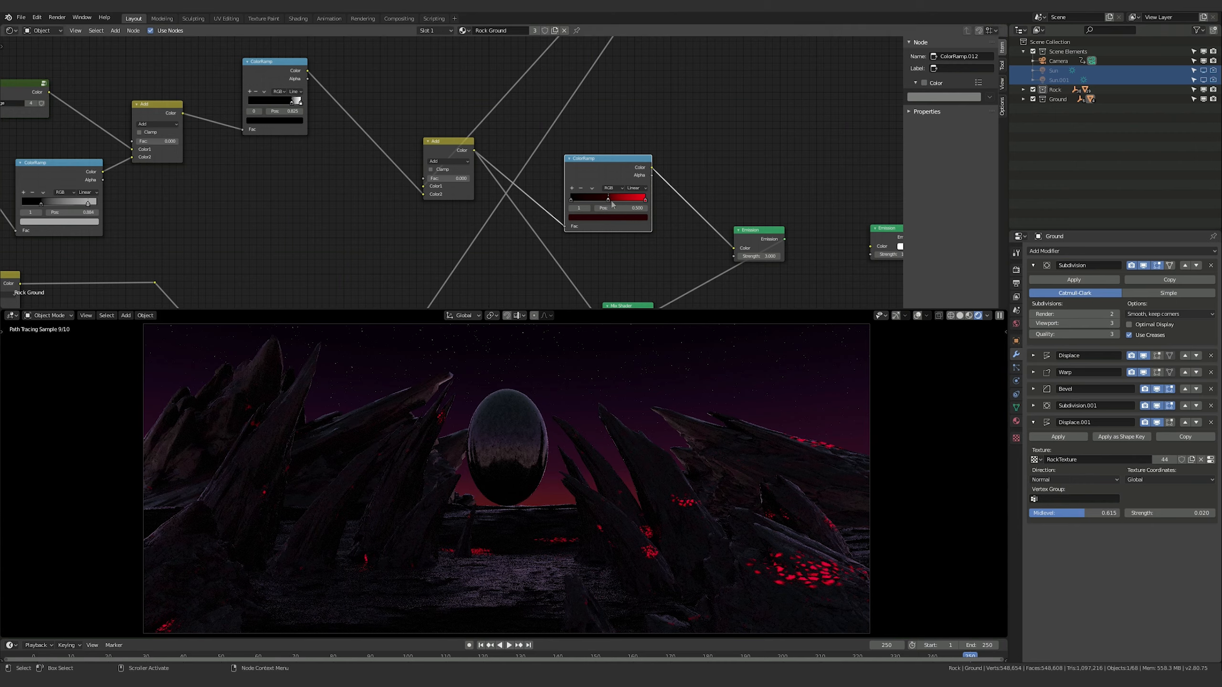
{"action": "left_click_drag", "start_coordinate": [608, 208], "coordinate": [625, 208]}
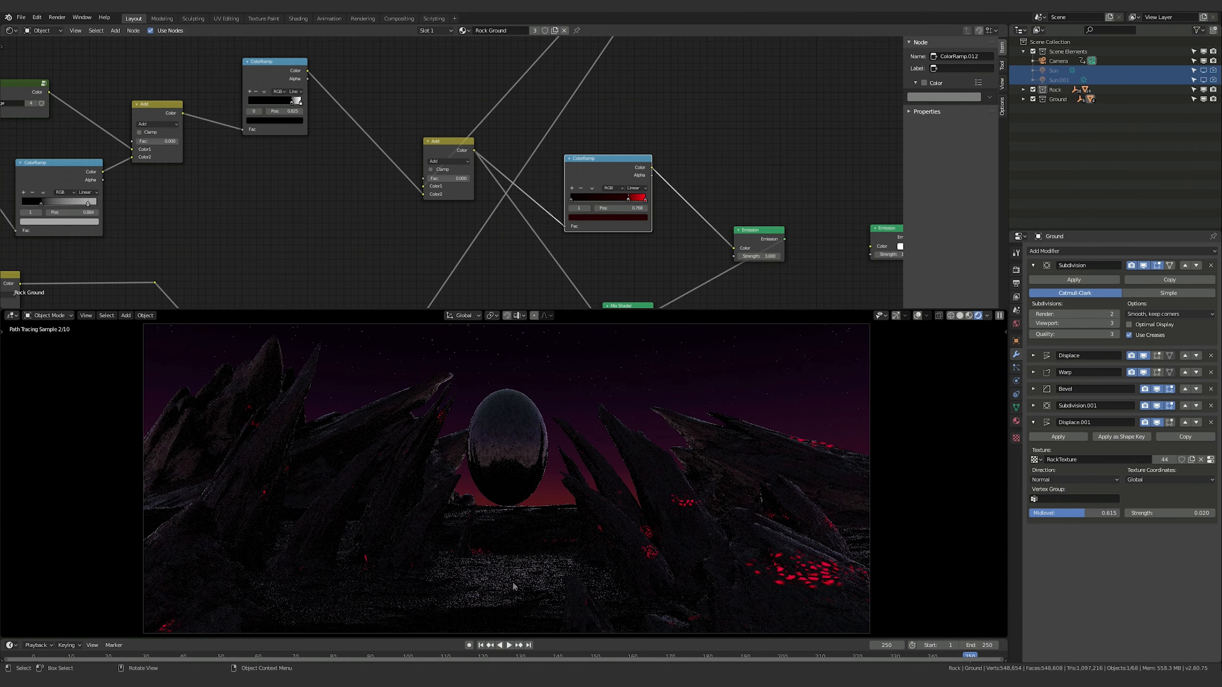
Select the rock spire beside the orb and set the Bump node's Strength to 1 in its RockSpire Surface material
{"action": "left_click", "coordinate": [665, 516]}
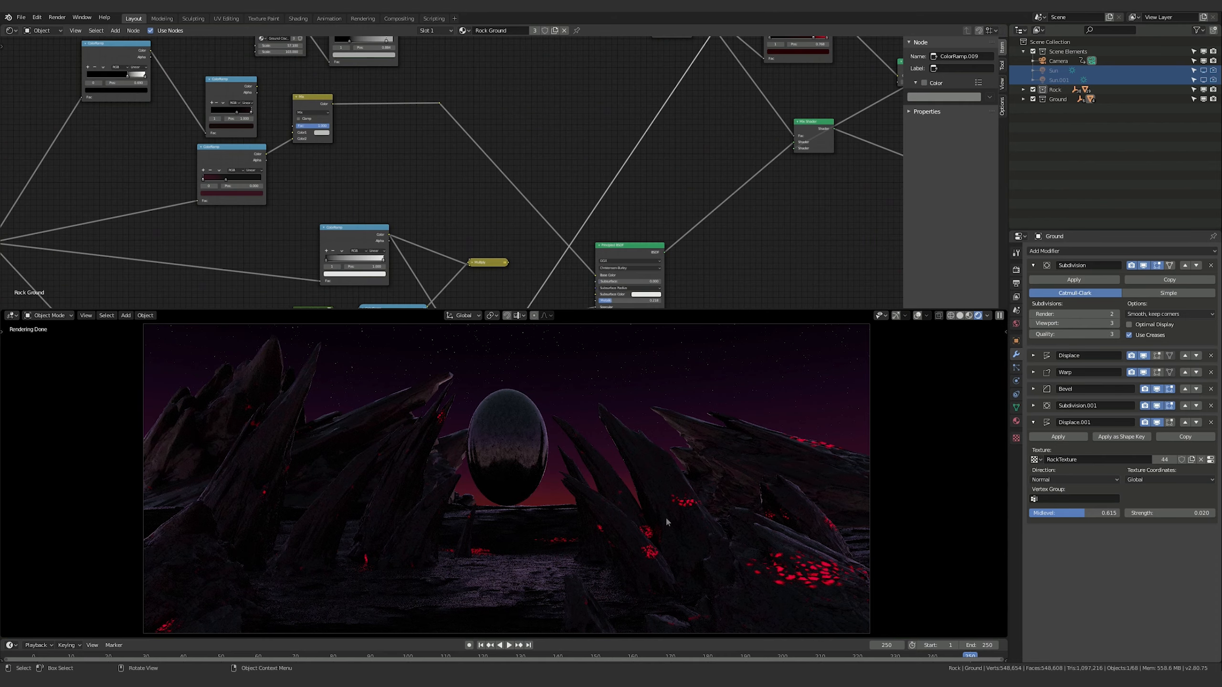
{"action": "left_click", "coordinate": [678, 515]}
{"action": "left_click", "coordinate": [684, 514]}
{"action": "middle_click_drag", "start_coordinate": [695, 249], "coordinate": [742, 20]}
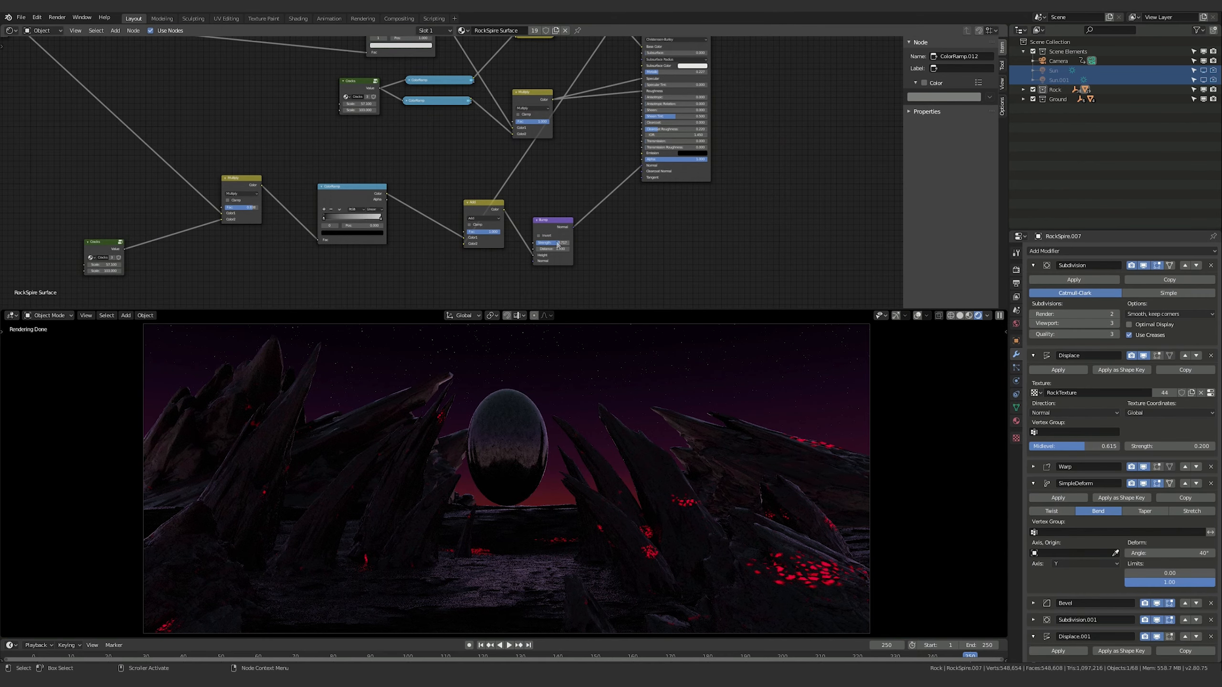
{"action": "middle_click_drag", "start_coordinate": [557, 245], "coordinate": [597, 198]}
{"action": "type", "text": "16881"}
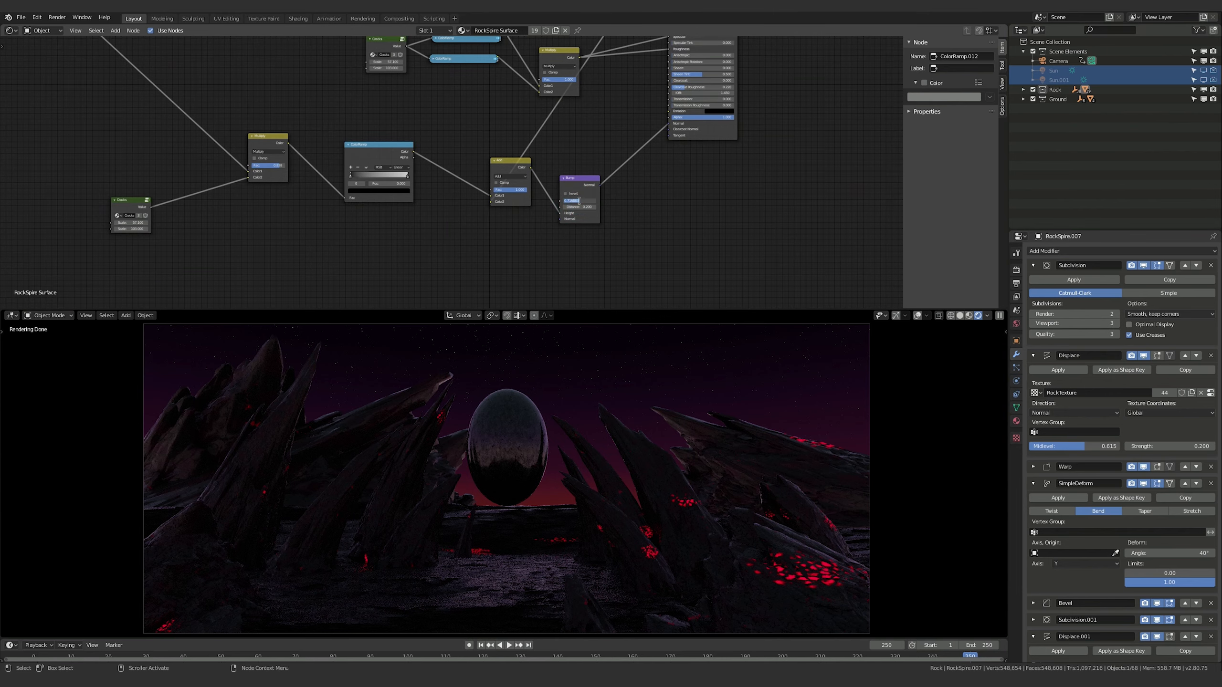
{"action": "key", "text": "Return"}
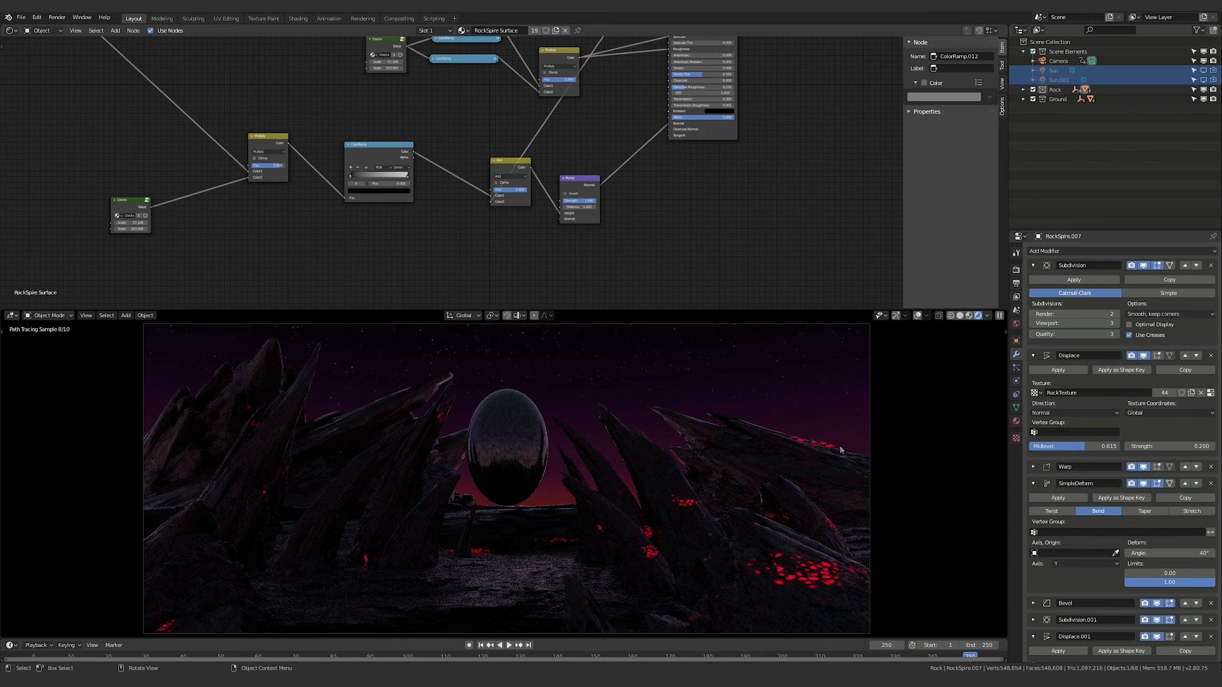
Move the white stop of the ColorRamp after the last Multiply node in the crack mask to about 0.151
{"action": "middle_click_drag", "start_coordinate": [705, 65], "coordinate": [568, 330], "text": "shift"}
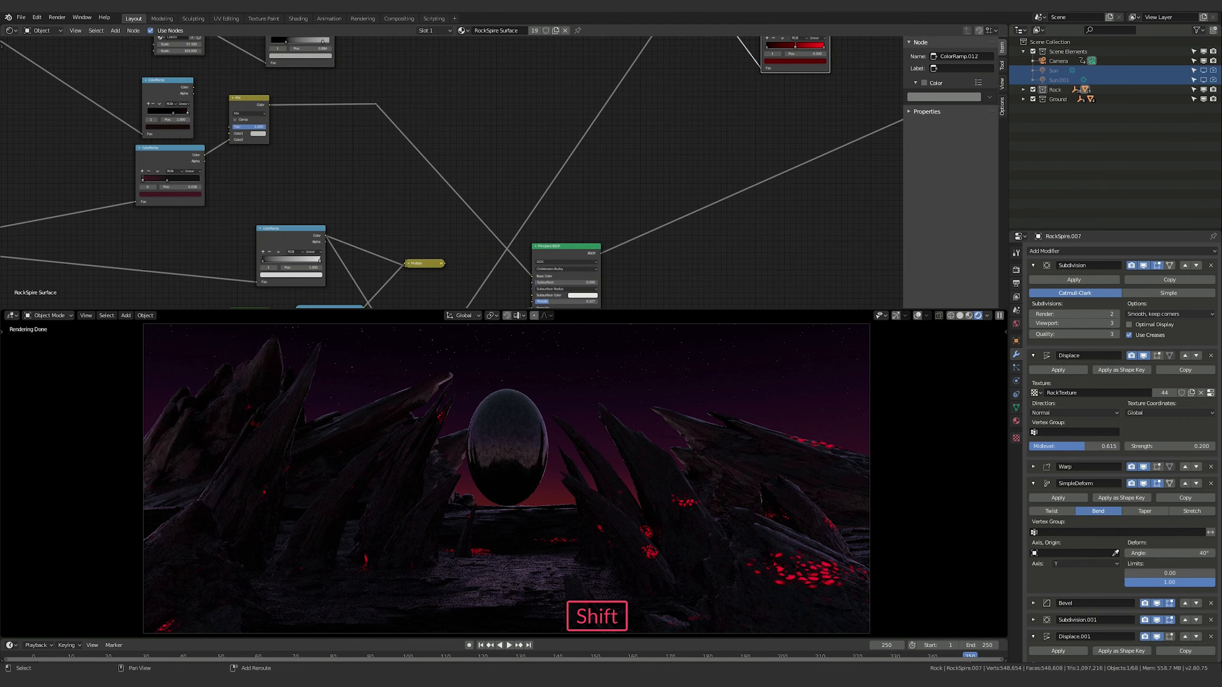
{"action": "middle_click_drag", "start_coordinate": [675, 128], "coordinate": [513, 330], "text": "shift"}
{"action": "middle_click_drag", "start_coordinate": [717, 44], "coordinate": [668, 156], "text": "shift"}
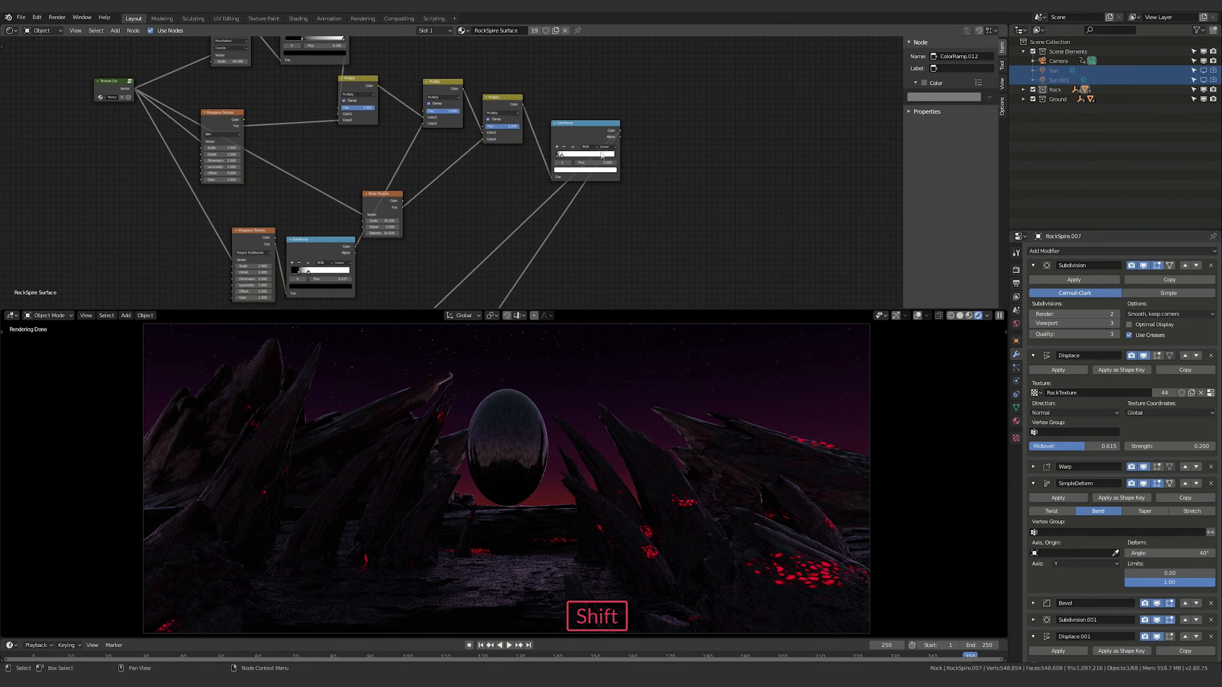
{"action": "scroll", "coordinate": [609, 183], "scroll_direction": "up", "scroll_amount": 5}
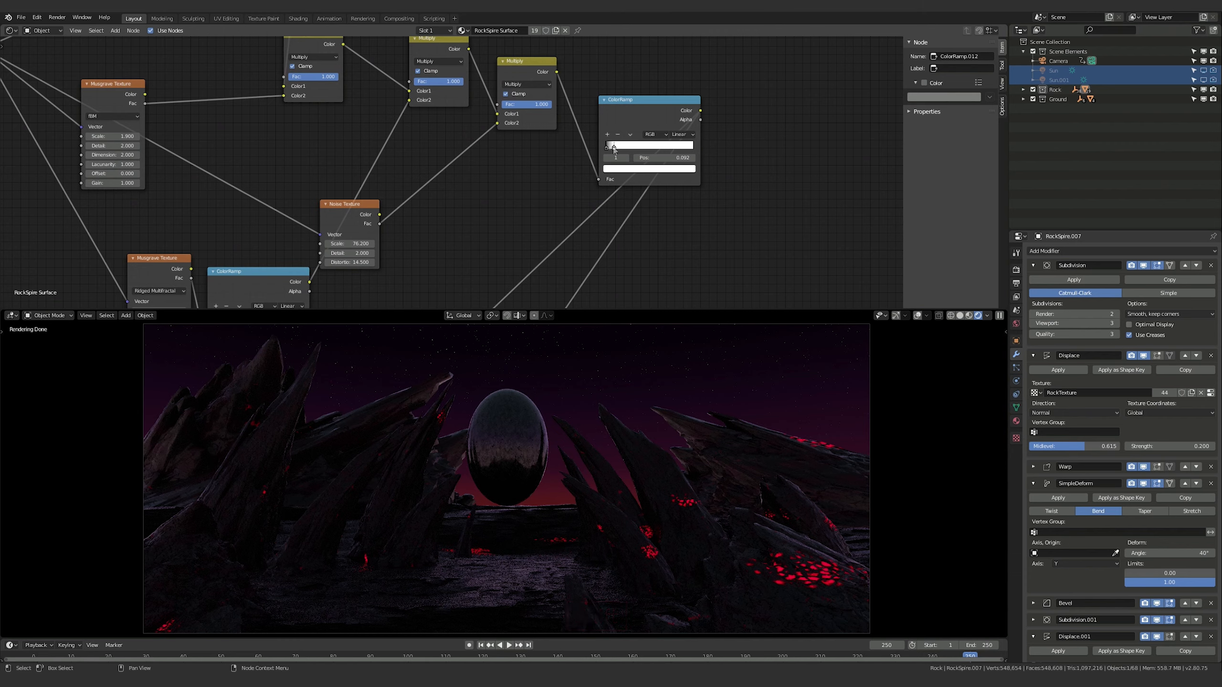
{"action": "left_click_drag", "start_coordinate": [614, 150], "coordinate": [639, 149]}
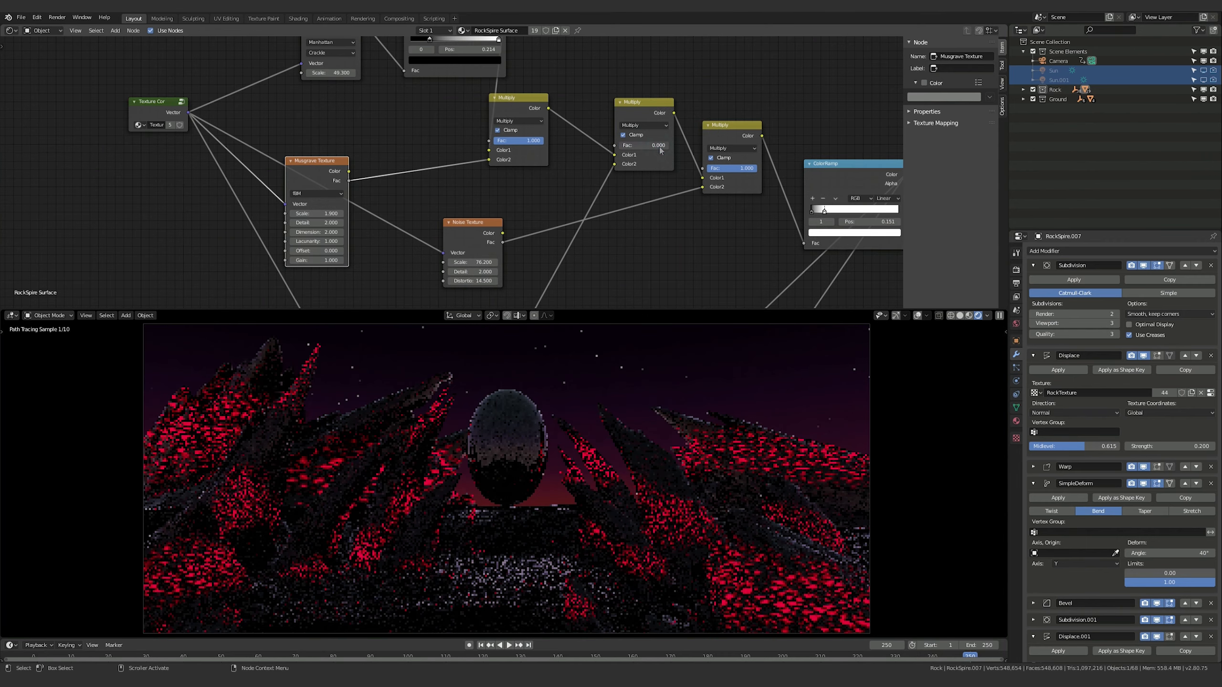
Try other Fac values, including about 0.875, on the second Multiply node of the crack mask
{"action": "key", "text": "ctrl+z"}
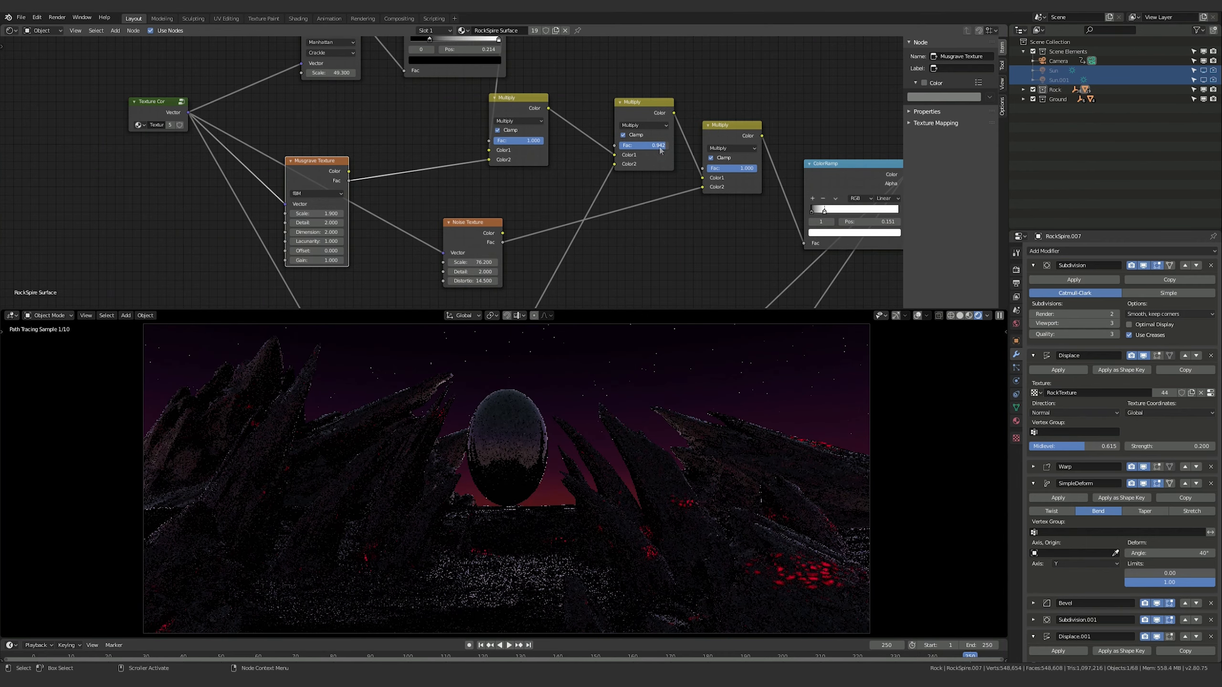
{"action": "mouse_move", "coordinate": [659, 147]}
{"action": "left_mouse_down"}
{"action": "mouse_move", "coordinate": [645, 148]}
{"action": "mouse_move", "coordinate": [678, 147]}
{"action": "left_mouse_up"}
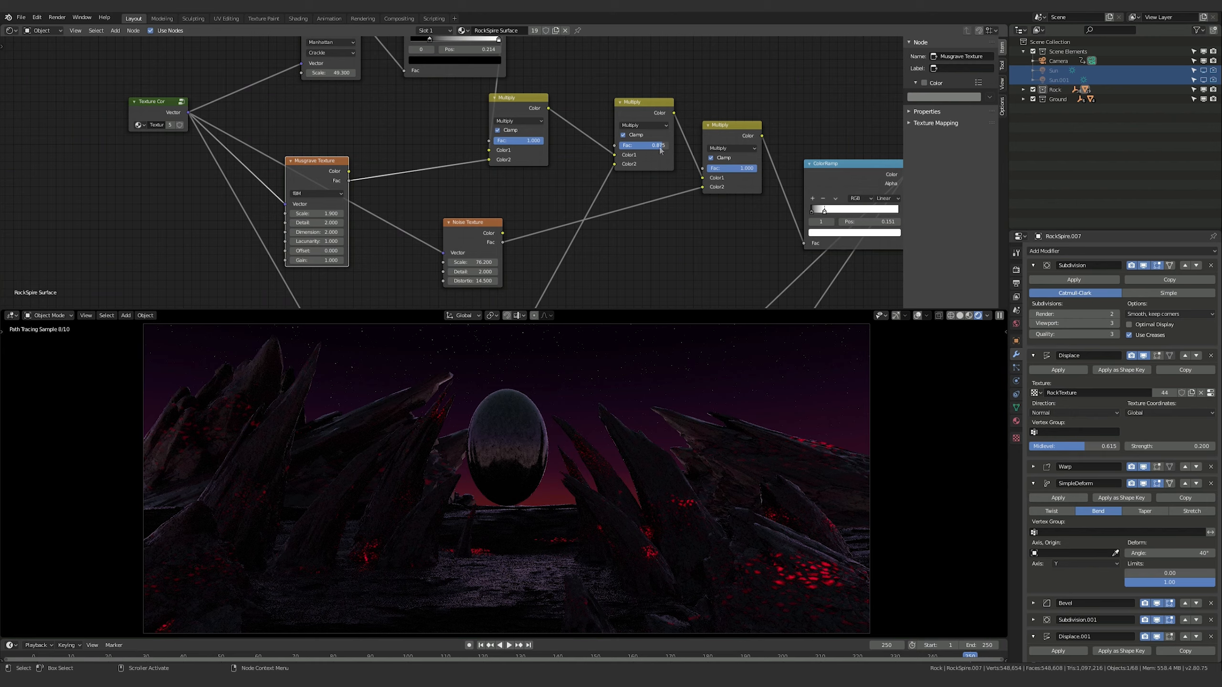
{"action": "key", "text": "ctrl+z"}
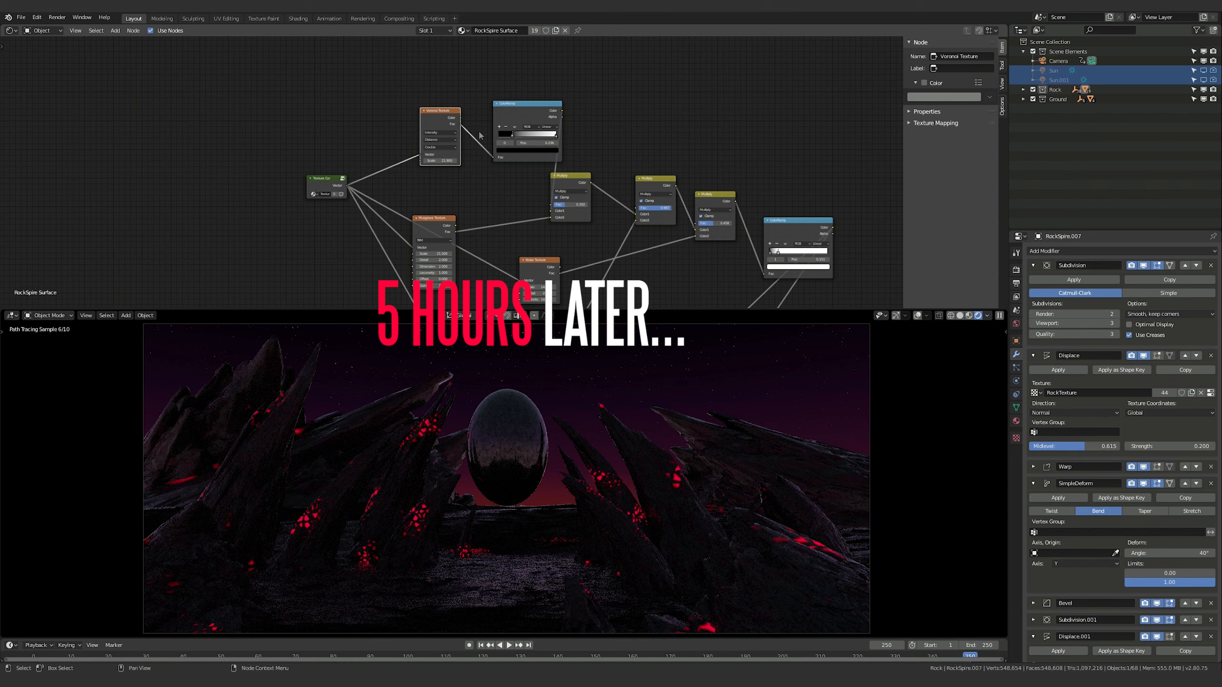
Examine the Voronoi Texture's coloring, distance metric, feature and scale settings and the values of the Musgrave Texture below it
{"action": "left_click_drag", "start_coordinate": [436, 113], "coordinate": [436, 115]}
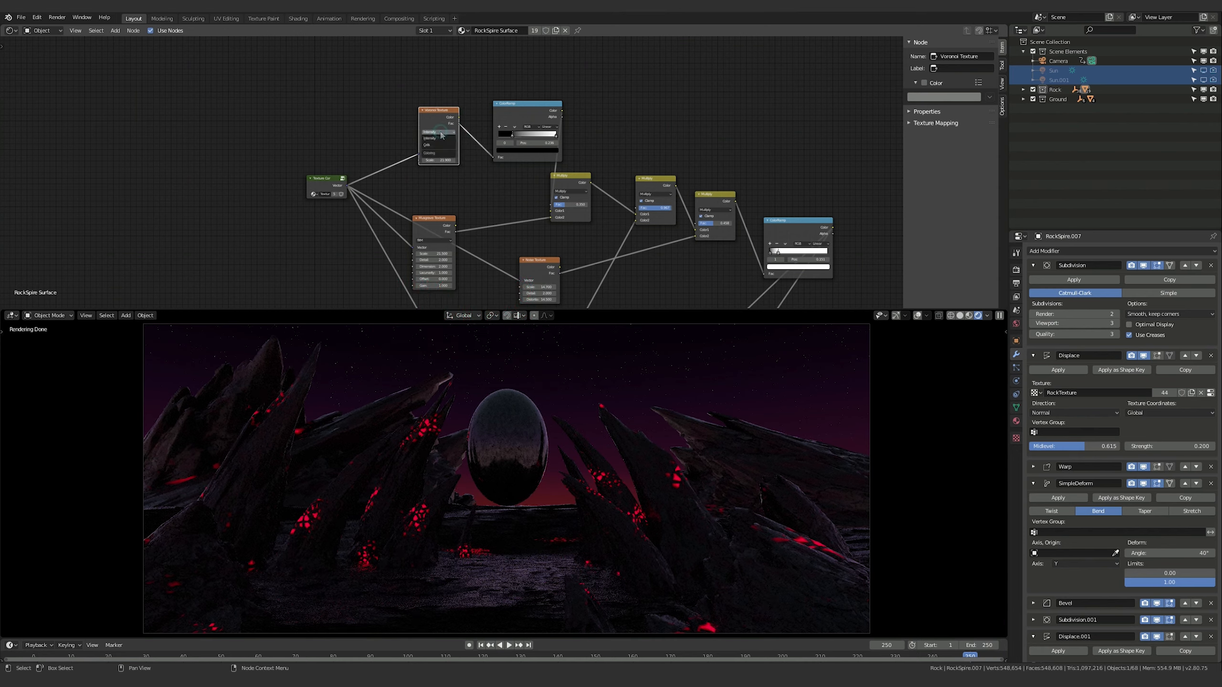
{"action": "left_click", "coordinate": [438, 139]}
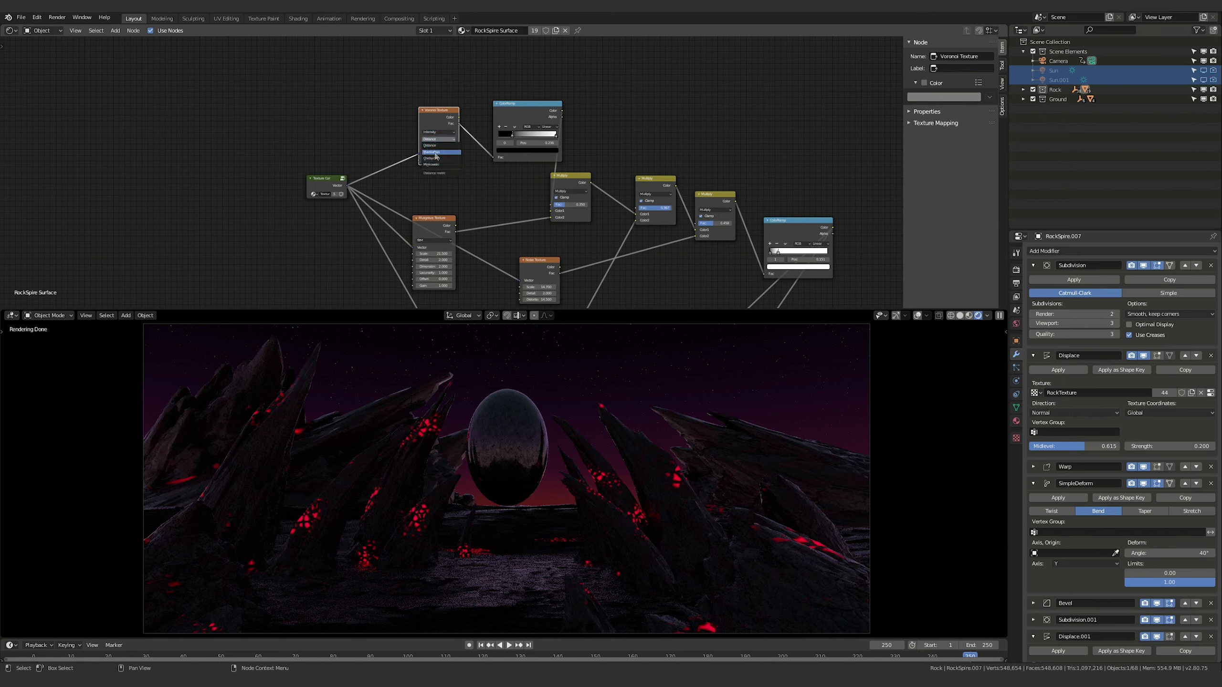
{"action": "left_click", "coordinate": [430, 152]}
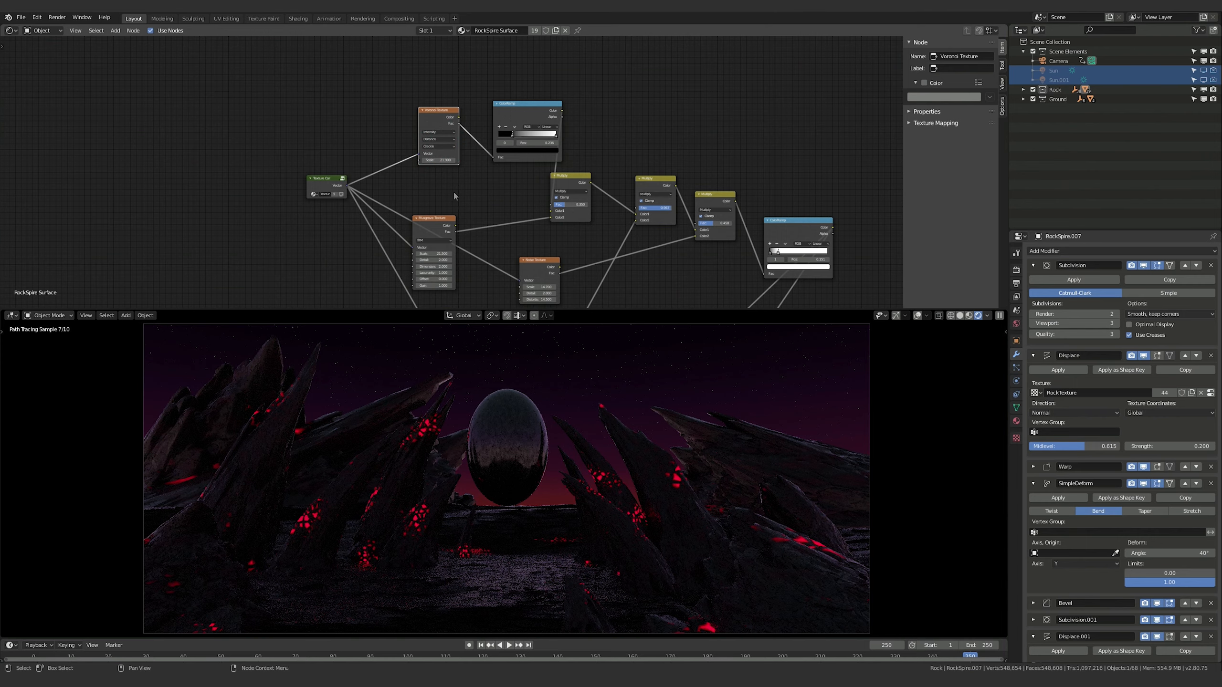
{"action": "middle_click_drag", "start_coordinate": [454, 195], "coordinate": [428, 166]}
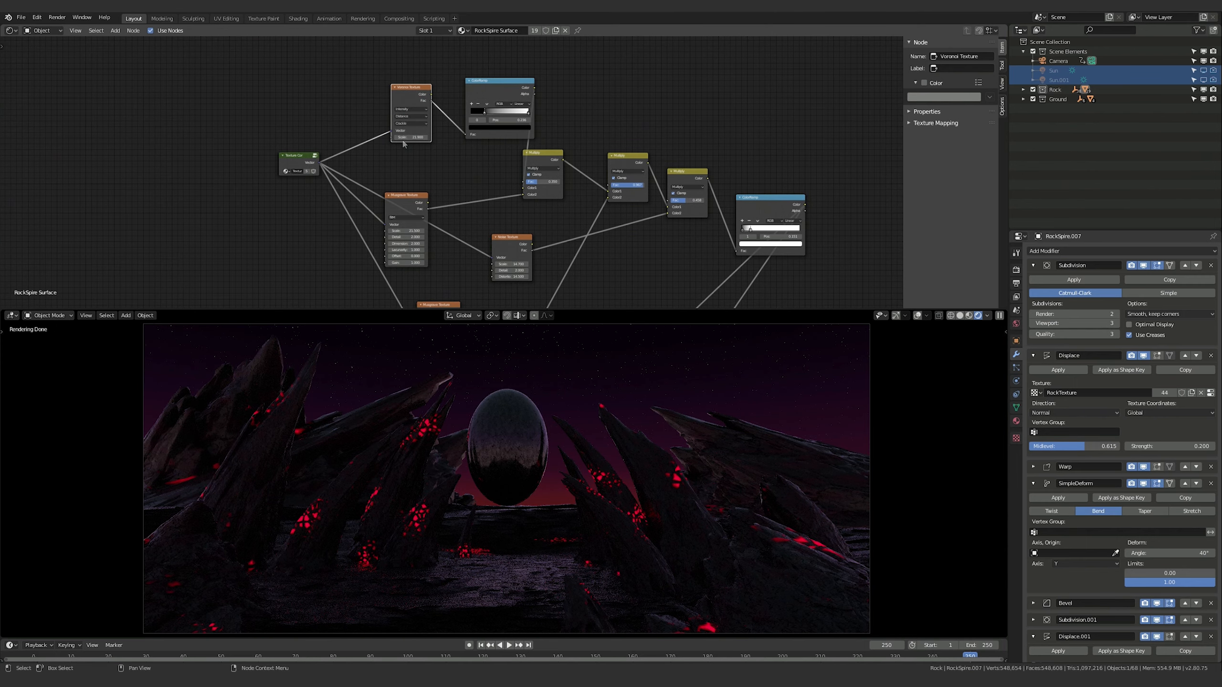
{"action": "middle_click_drag", "start_coordinate": [458, 158], "coordinate": [452, 123]}
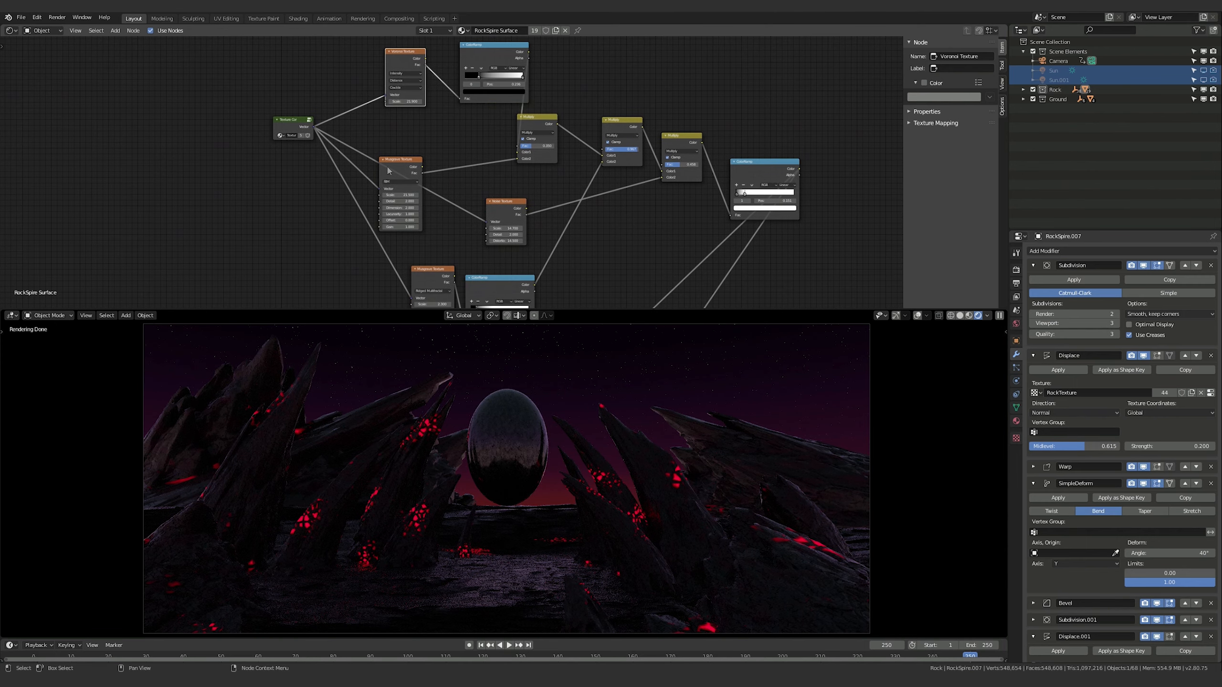
{"action": "middle_click_drag", "start_coordinate": [563, 162], "coordinate": [575, 183]}
{"action": "left_click_drag", "start_coordinate": [414, 183], "coordinate": [479, 157]}
{"action": "middle_click_drag", "start_coordinate": [479, 157], "coordinate": [475, 124]}
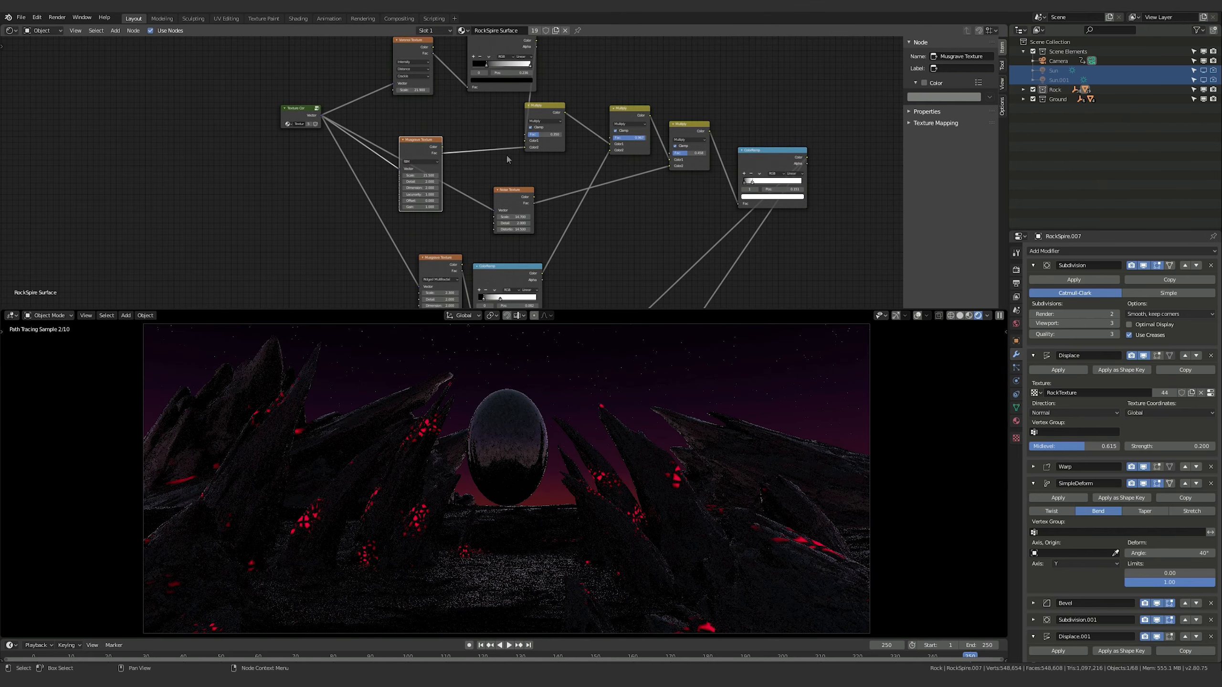
Check the Fac values of the three chained Multiply nodes that combine the crack textures
{"action": "middle_click_drag", "start_coordinate": [583, 180], "coordinate": [568, 202]}
{"action": "left_click", "coordinate": [526, 131]}
{"action": "left_click", "coordinate": [605, 134]}
{"action": "left_click", "coordinate": [667, 152]}
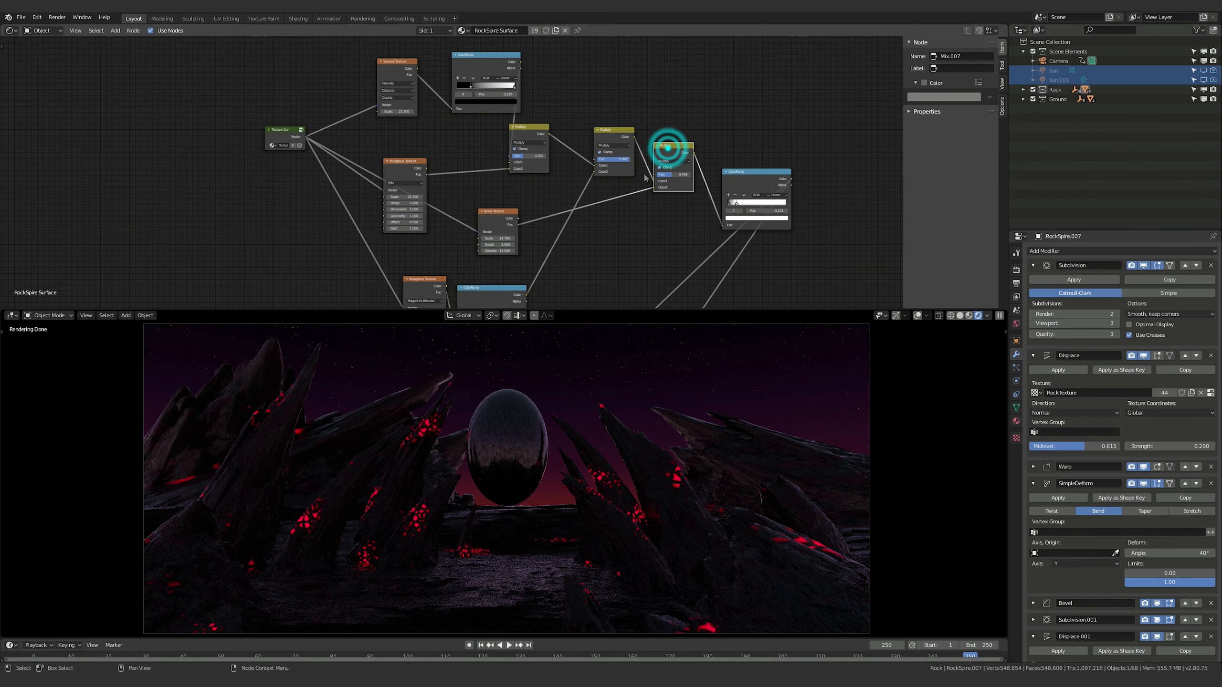
{"action": "middle_click_drag", "start_coordinate": [674, 169], "coordinate": [681, 145]}
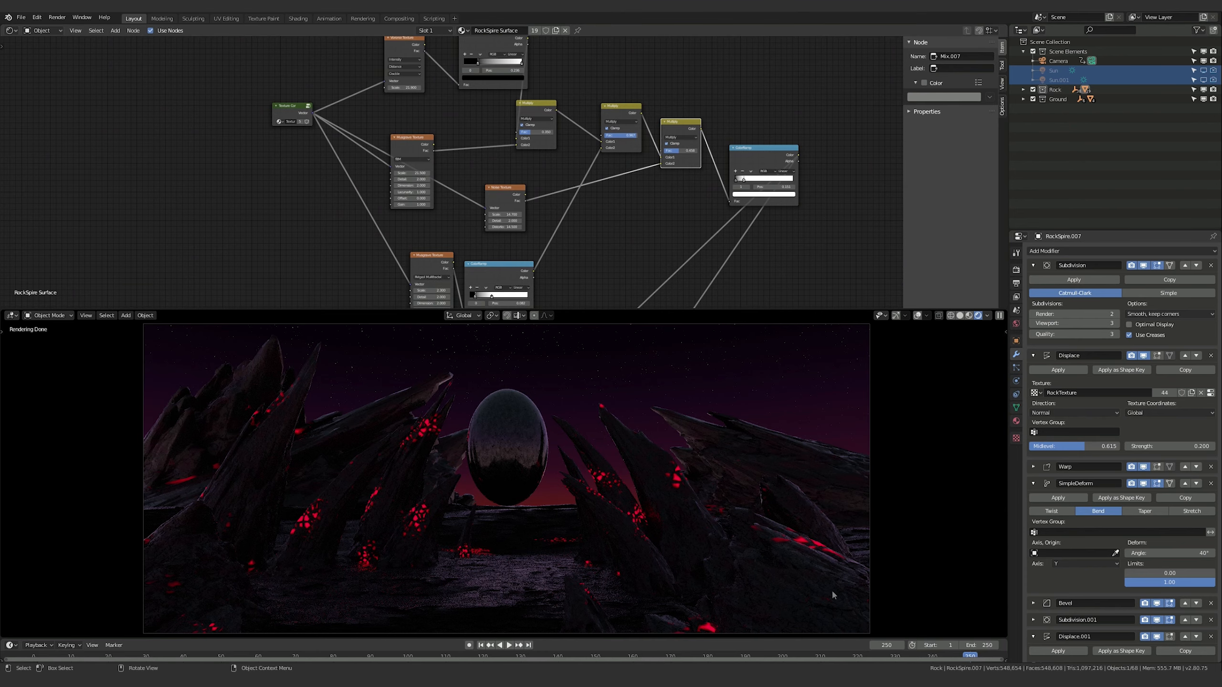
{"action": "middle_click_drag", "start_coordinate": [602, 256], "coordinate": [648, 213]}
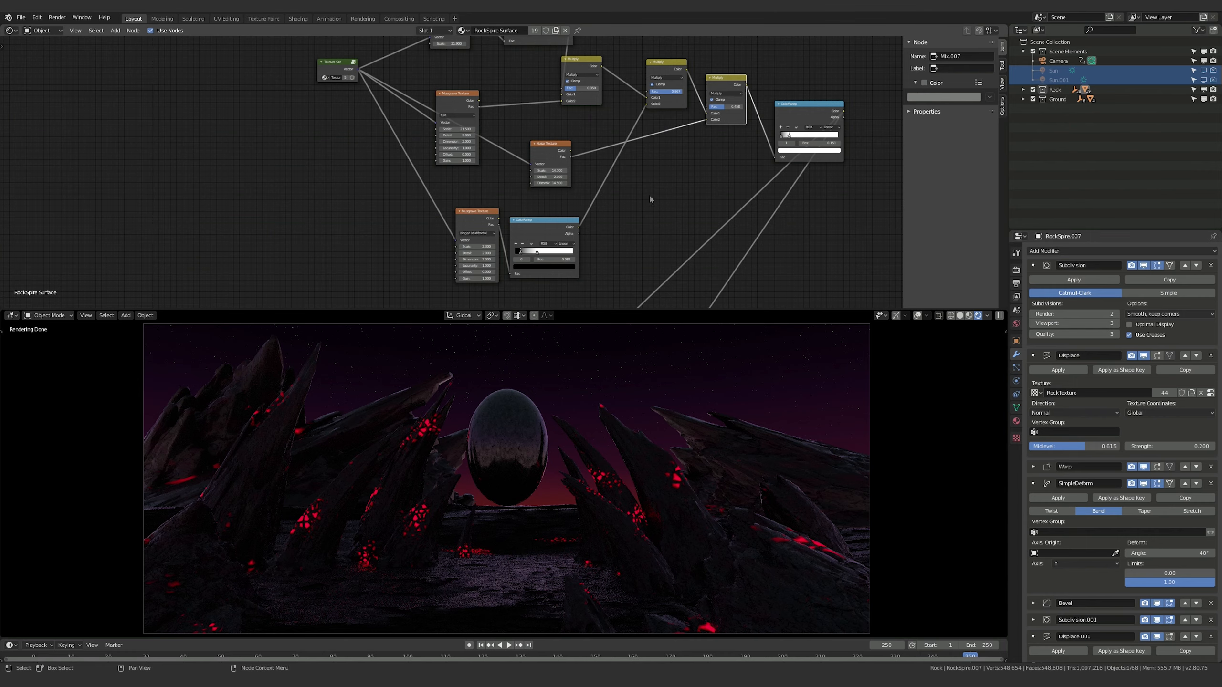
Try shifting the black stop inward on the ColorRamp fed by the Ridged Multifractal Musgrave Texture, and bring it back
{"action": "middle_click_drag", "start_coordinate": [650, 197], "coordinate": [694, 137]}
{"action": "left_click", "coordinate": [475, 252]}
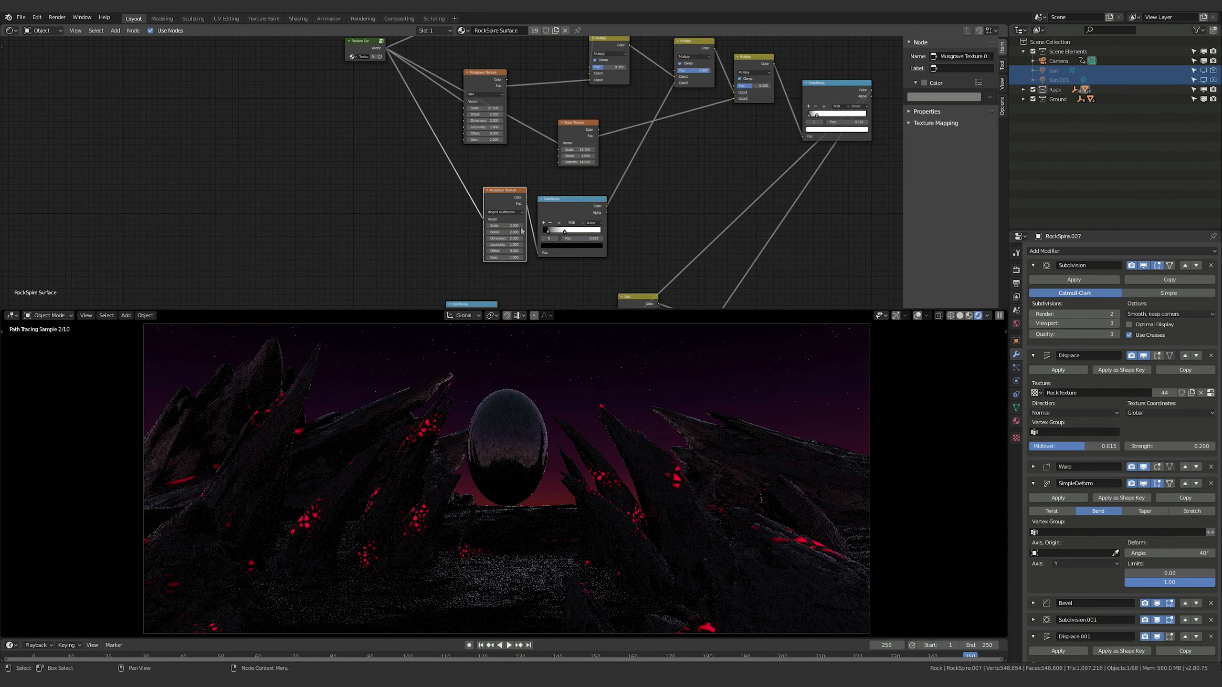
{"action": "left_click", "coordinate": [568, 206]}
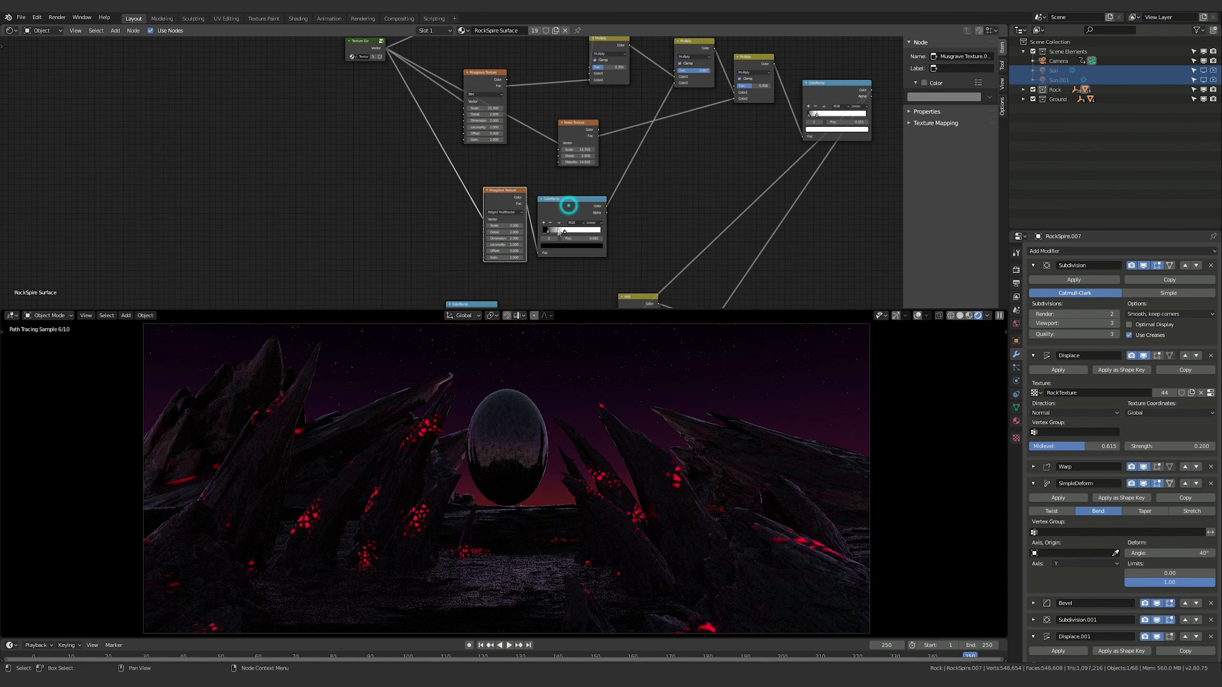
{"action": "left_click_drag", "start_coordinate": [548, 234], "coordinate": [550, 235]}
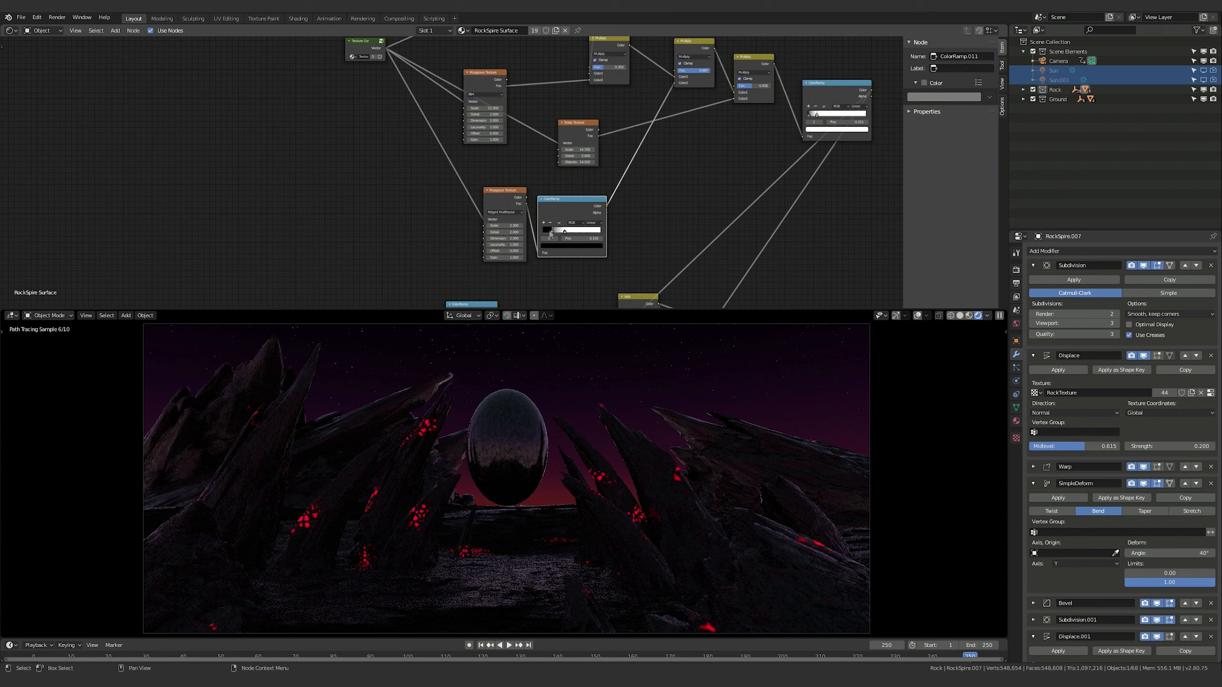
{"action": "left_click_drag", "start_coordinate": [549, 235], "coordinate": [548, 234]}
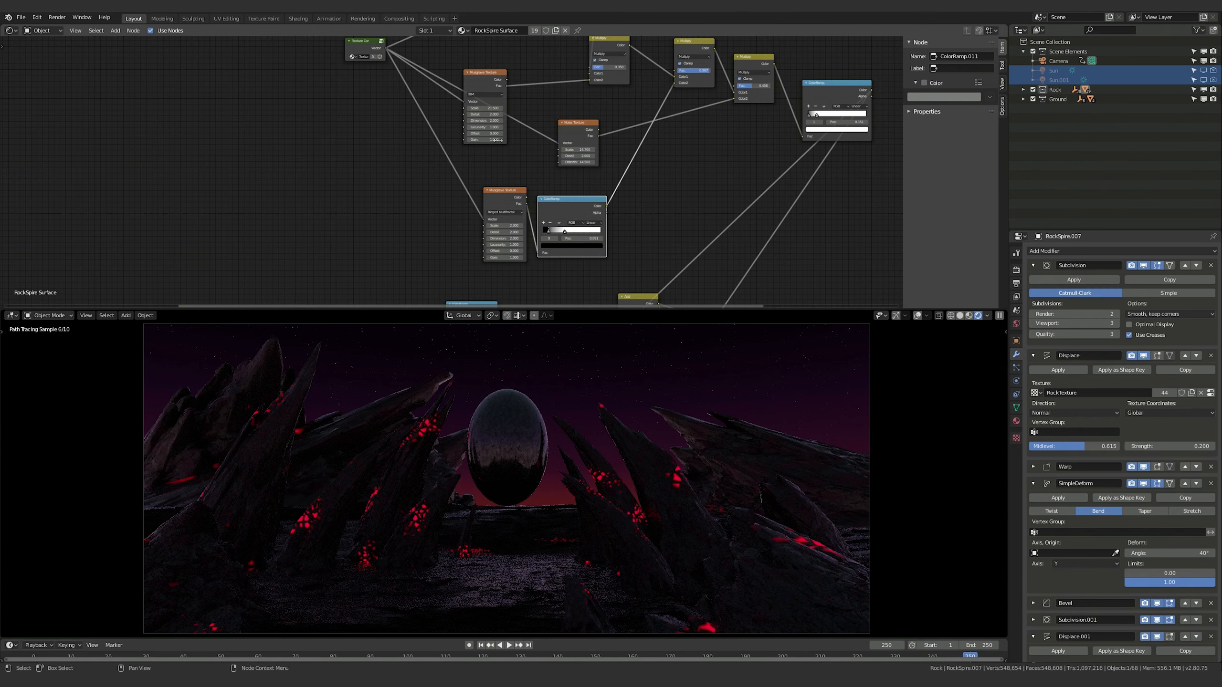
Nudge the middle dark-red stop of the rock material's red ColorRamp slightly toward the bright red end
{"action": "scroll", "coordinate": [313, 185], "scroll_direction": "up", "scroll_amount": 4, "text": "shift"}
{"action": "middle_click_drag", "start_coordinate": [313, 181], "coordinate": [301, 172], "text": "shift"}
{"action": "middle_click_drag", "start_coordinate": [740, 259], "coordinate": [545, 110], "text": "shift"}
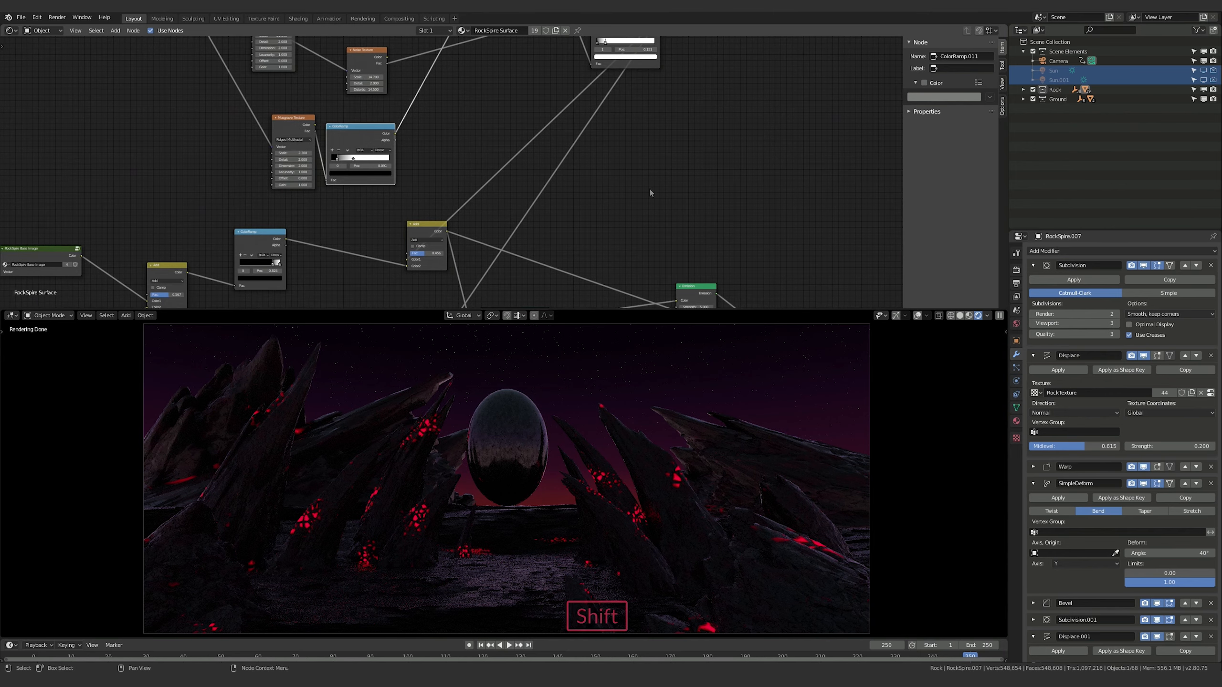
{"action": "middle_click_drag", "start_coordinate": [684, 238], "coordinate": [565, 80], "text": "shift"}
{"action": "middle_click_drag", "start_coordinate": [407, 195], "coordinate": [543, 194], "text": "shift"}
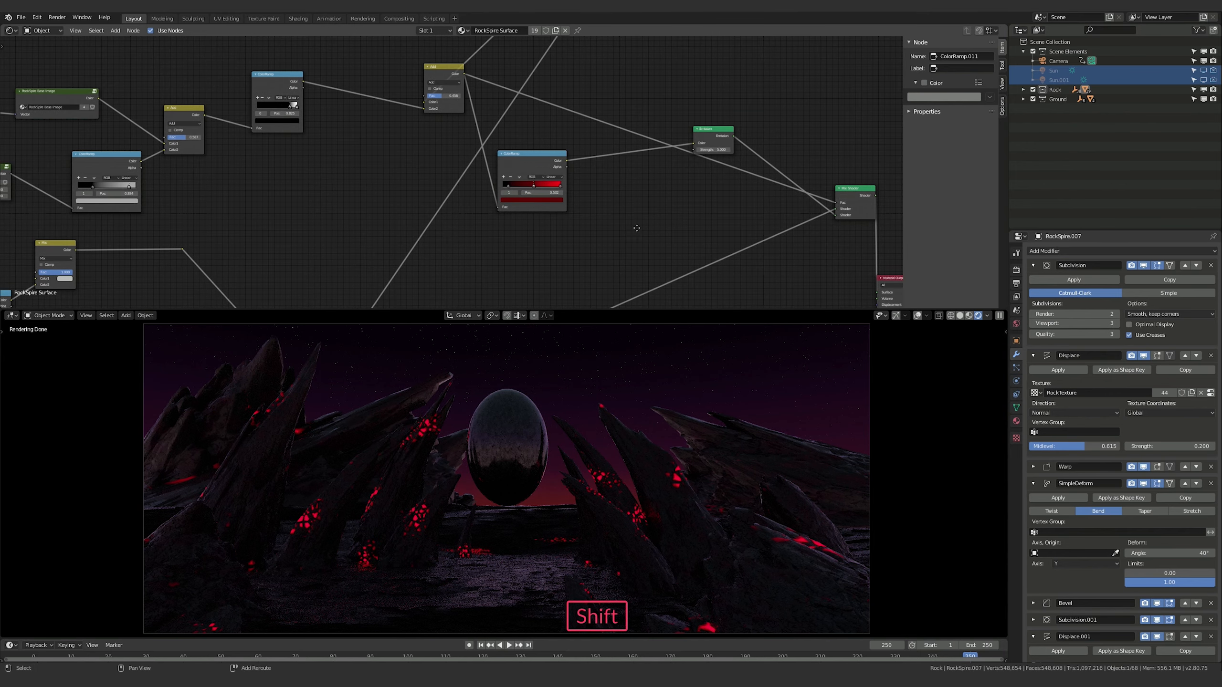
{"action": "middle_click_drag", "start_coordinate": [635, 228], "coordinate": [653, 202], "text": "shift"}
{"action": "left_click", "coordinate": [533, 133]}
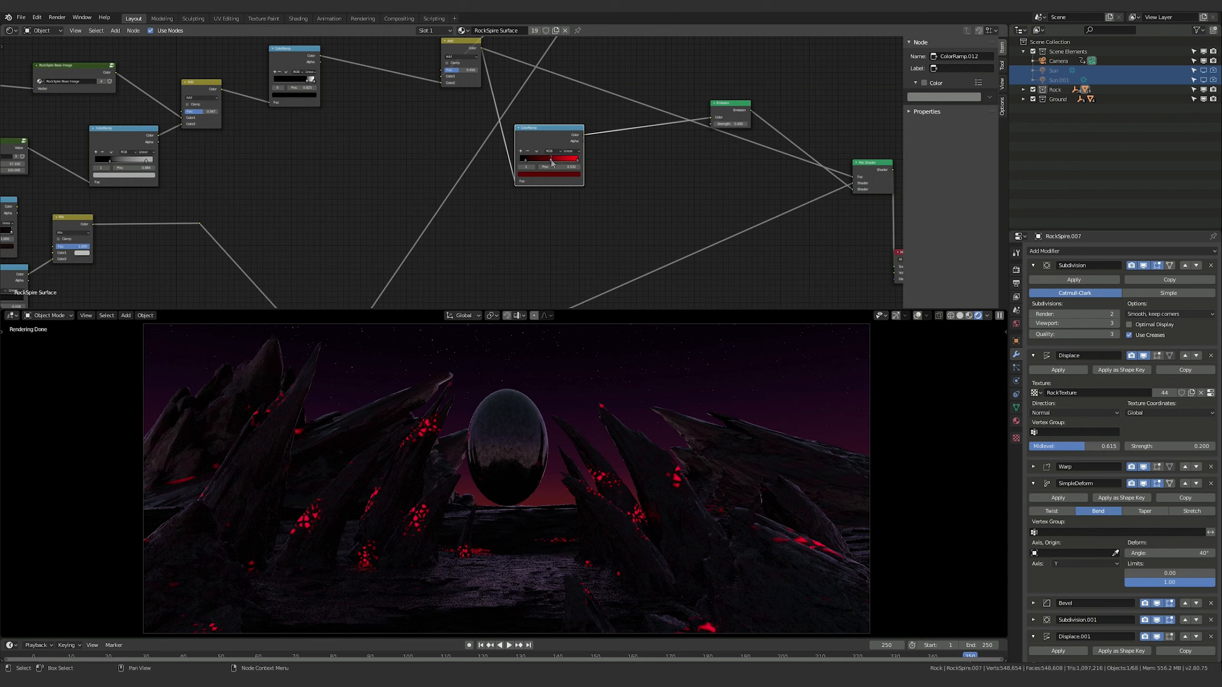
{"action": "left_click_drag", "start_coordinate": [552, 164], "coordinate": [554, 164]}
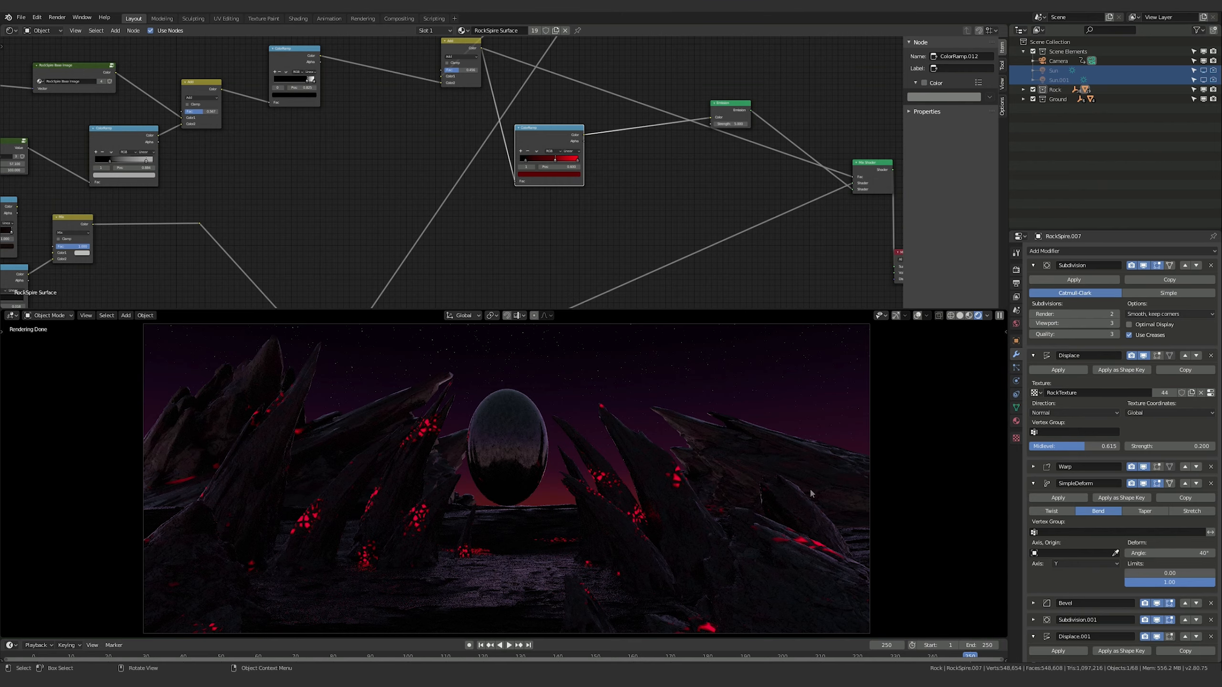
{"action": "middle_click_drag", "start_coordinate": [610, 66], "coordinate": [647, 253], "text": "shift"}
{"action": "middle_click_drag", "start_coordinate": [566, 86], "coordinate": [513, 191], "text": "shift"}
{"action": "middle_click_drag", "start_coordinate": [518, 272], "coordinate": [510, 138], "text": "shift"}
{"action": "middle_click_drag", "start_coordinate": [632, 236], "coordinate": [665, 193], "text": "shift"}
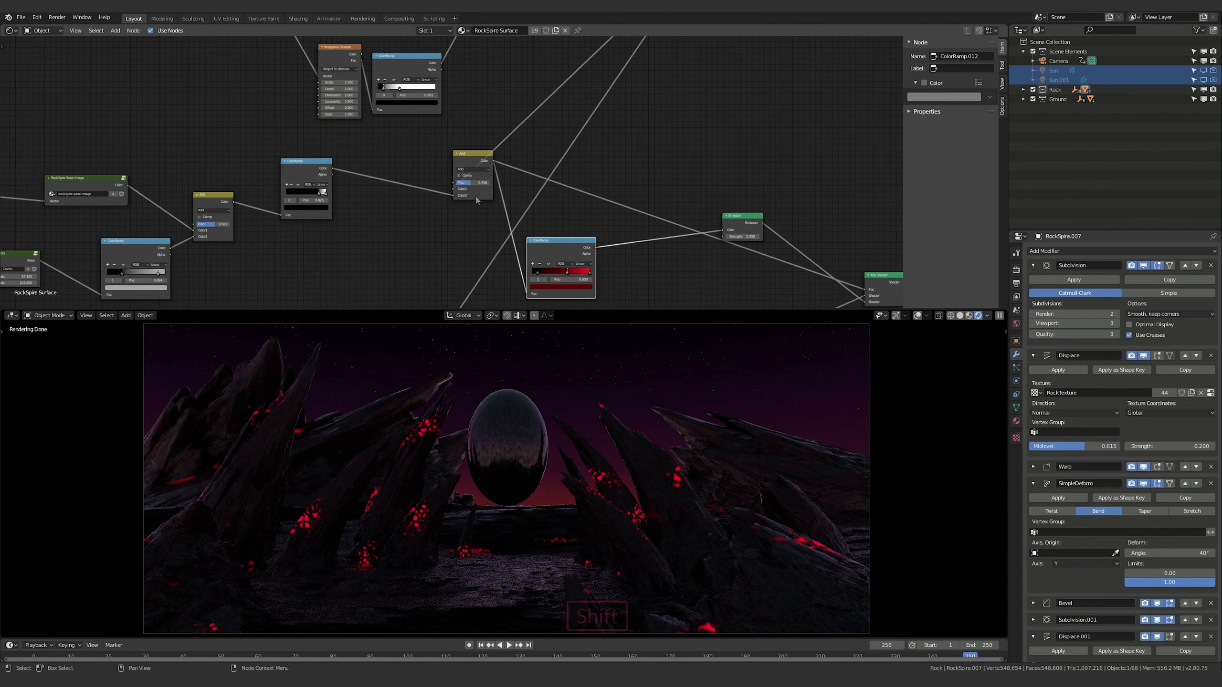
Fine-tune the Fac values of the two Add nodes that layer the cracks and base image into the rock material's glow mask
{"action": "left_click_drag", "start_coordinate": [470, 183], "coordinate": [473, 187]}
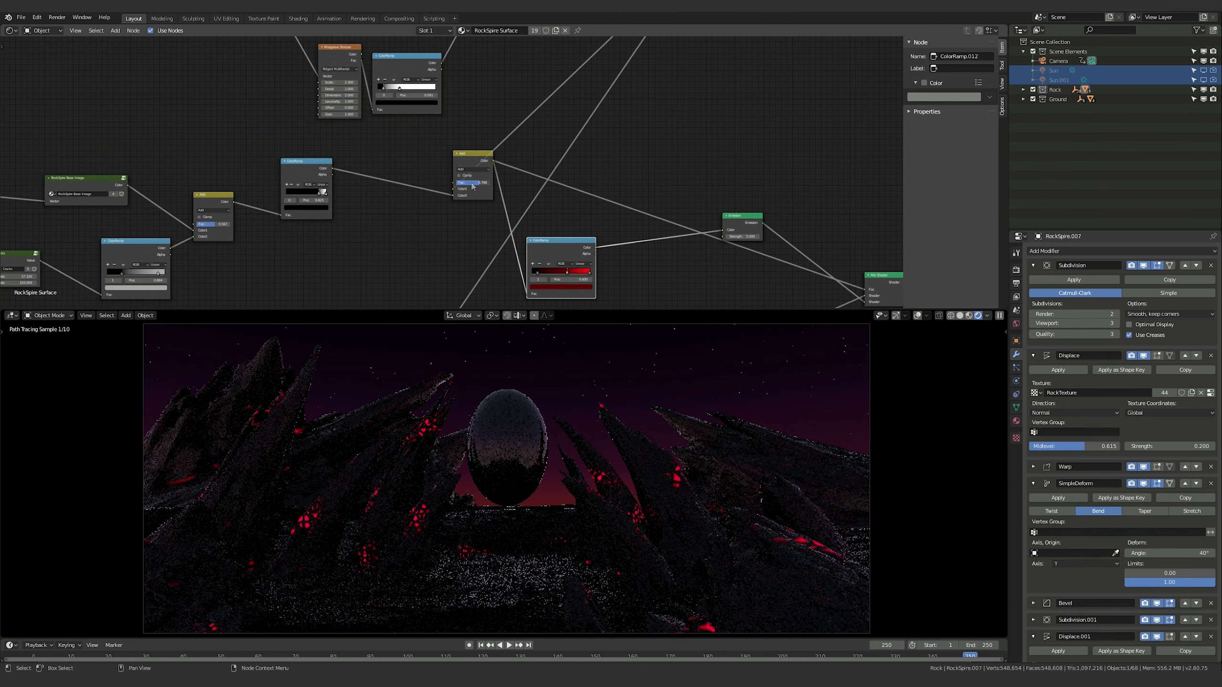
{"action": "mouse_move", "coordinate": [473, 187]}
{"action": "left_mouse_down"}
{"action": "mouse_move", "coordinate": [486, 187]}
{"action": "mouse_move", "coordinate": [473, 187]}
{"action": "left_mouse_up"}
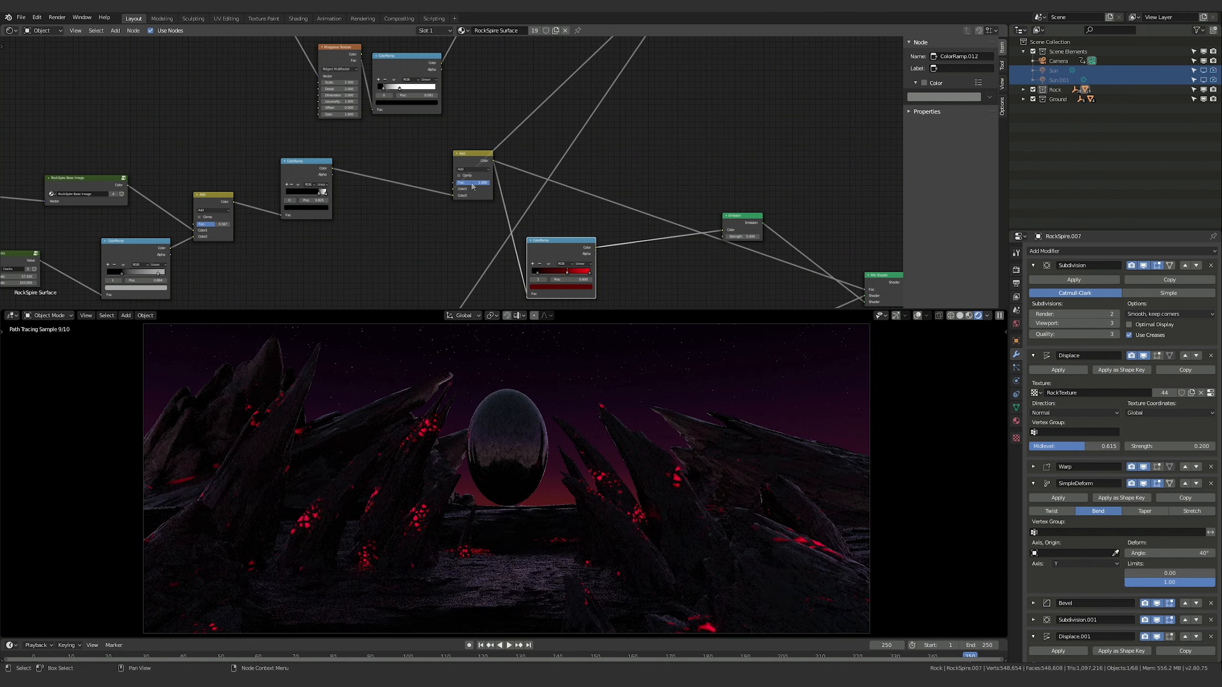
{"action": "left_click_drag", "start_coordinate": [473, 187], "coordinate": [473, 187]}
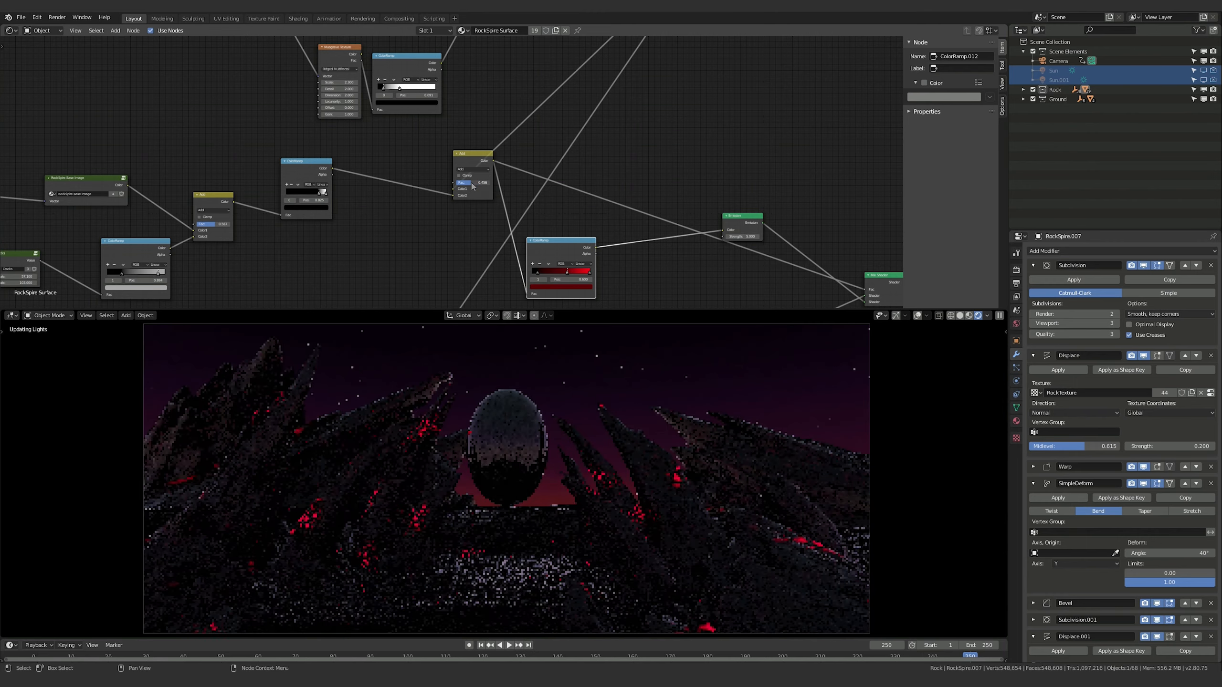
{"action": "left_click", "coordinate": [214, 224]}
{"action": "left_click_drag", "start_coordinate": [213, 225], "coordinate": [216, 225]}
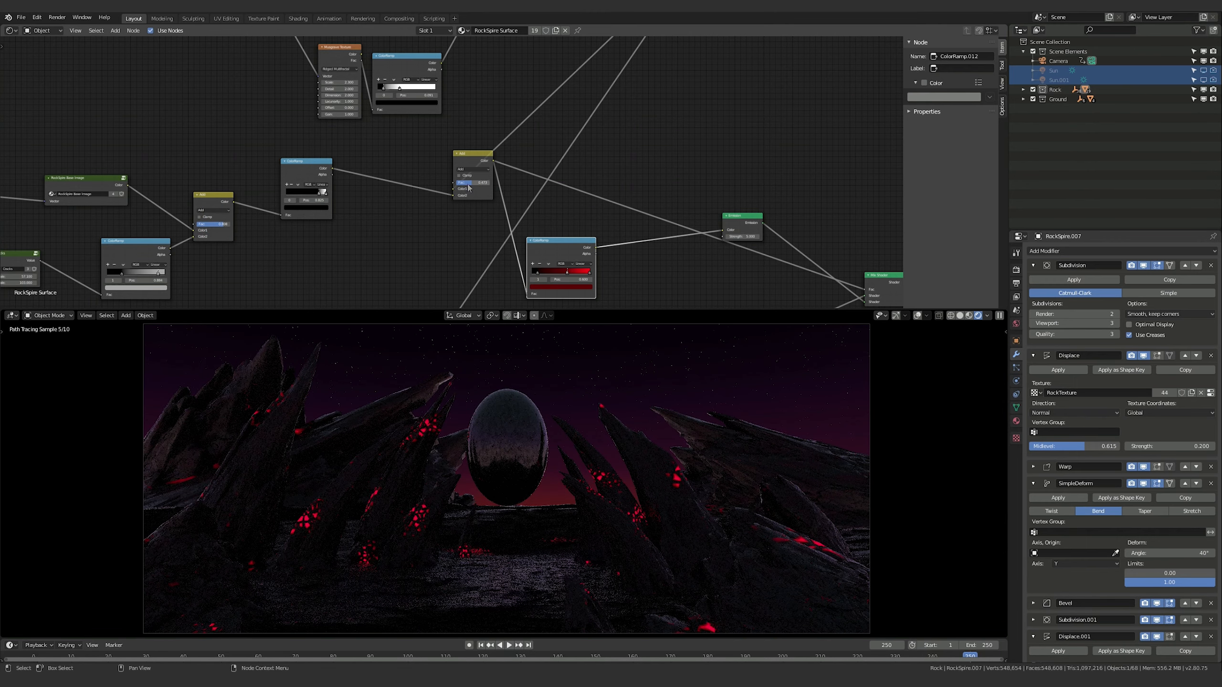
{"action": "left_click_drag", "start_coordinate": [469, 187], "coordinate": [476, 188]}
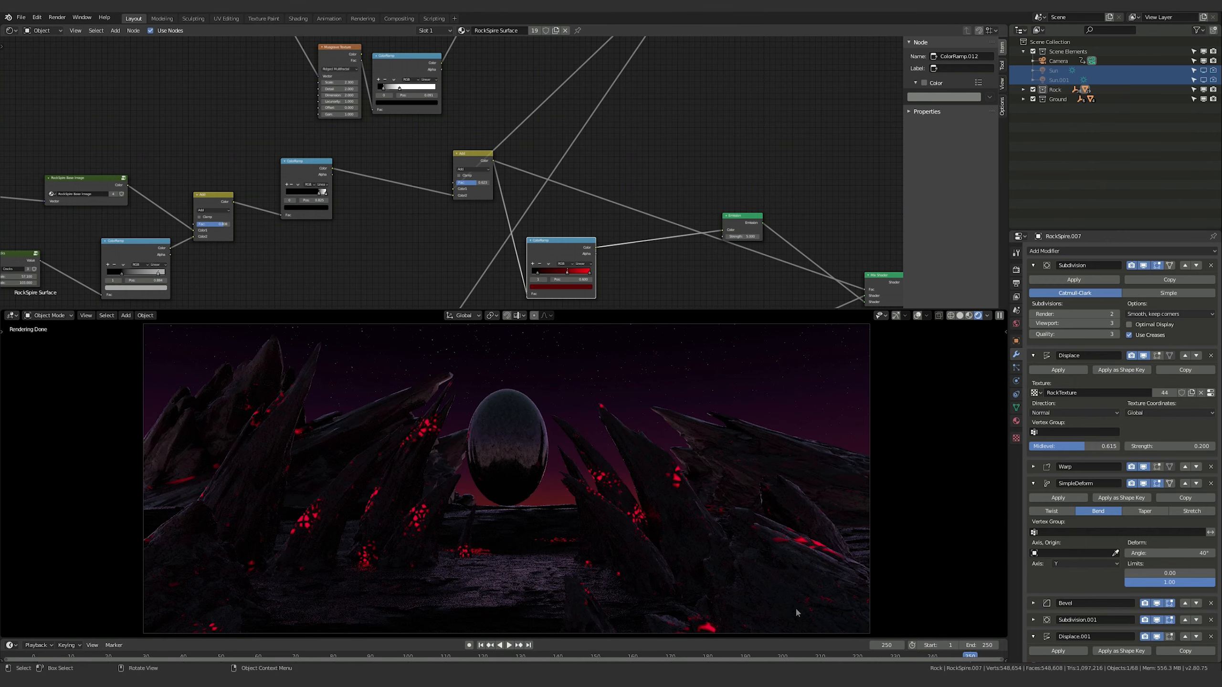
Select the ground and set the distance metric of its crack Voronoi Texture to Distance
{"action": "left_click", "coordinate": [490, 589]}
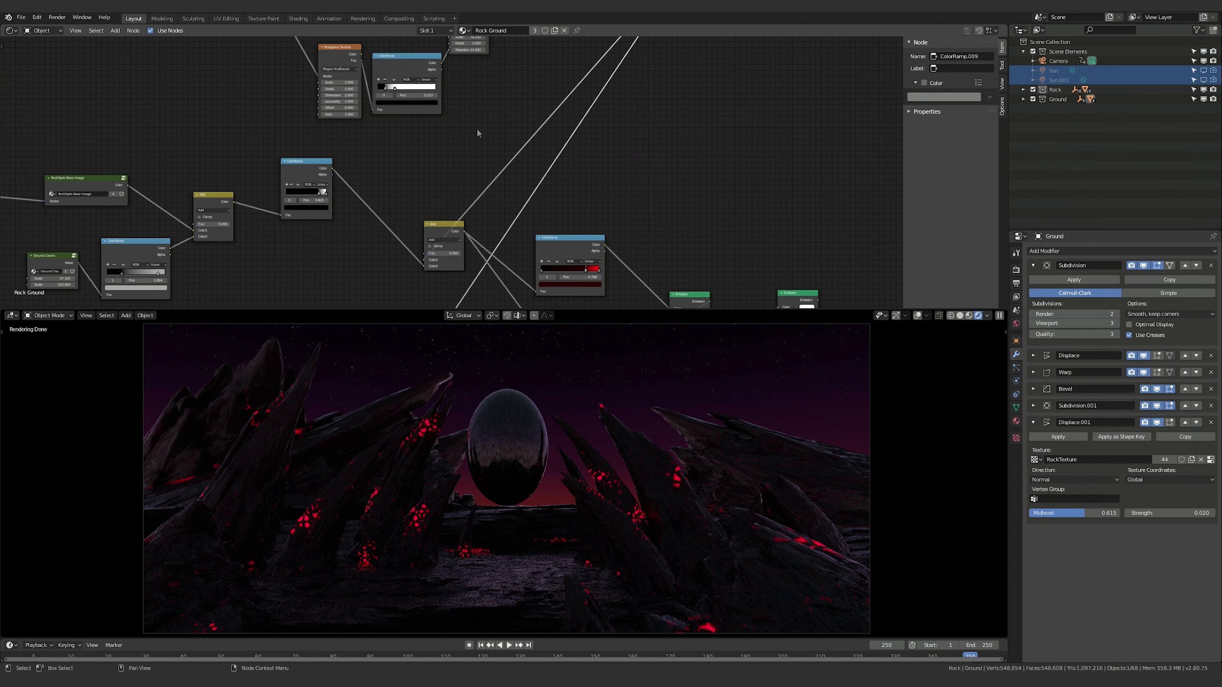
{"action": "middle_click_drag", "start_coordinate": [477, 165], "coordinate": [567, 306]}
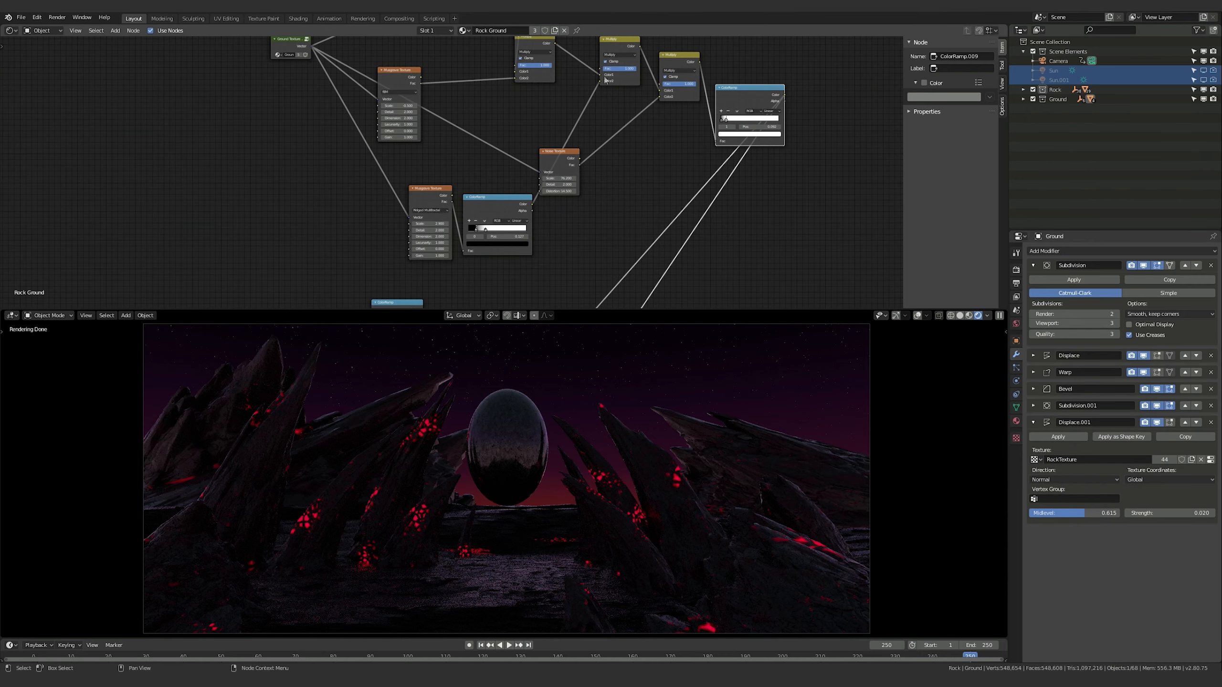
{"action": "middle_click_drag", "start_coordinate": [735, 223], "coordinate": [741, 157]}
{"action": "middle_click_drag", "start_coordinate": [346, 96], "coordinate": [466, 275]}
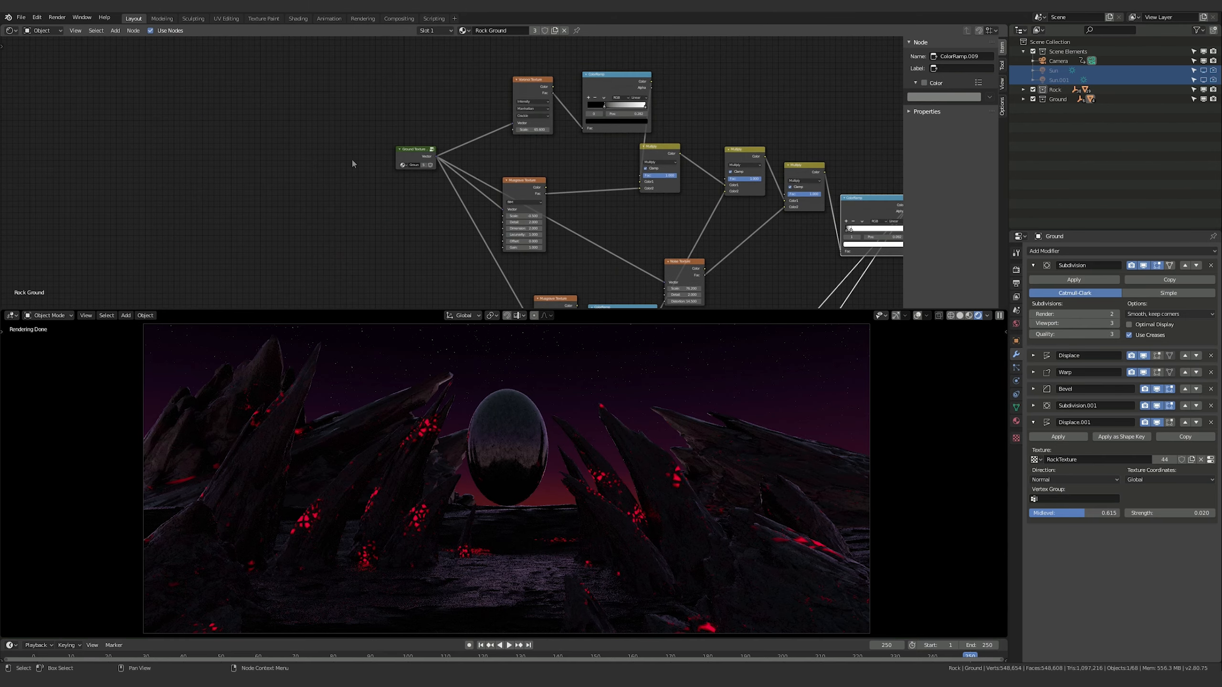
{"action": "middle_click_drag", "start_coordinate": [351, 157], "coordinate": [315, 170]}
{"action": "scroll", "coordinate": [393, 137], "scroll_direction": "up", "scroll_amount": 1}
{"action": "left_click", "coordinate": [450, 138]}
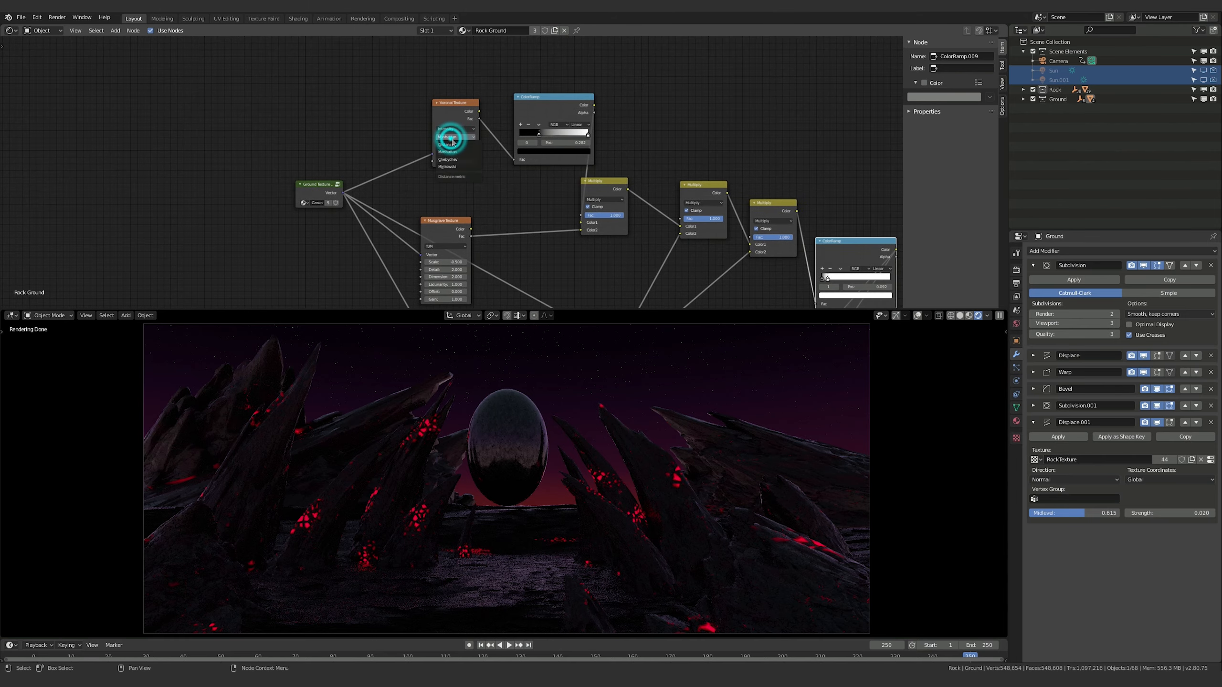
{"action": "left_click", "coordinate": [463, 145]}
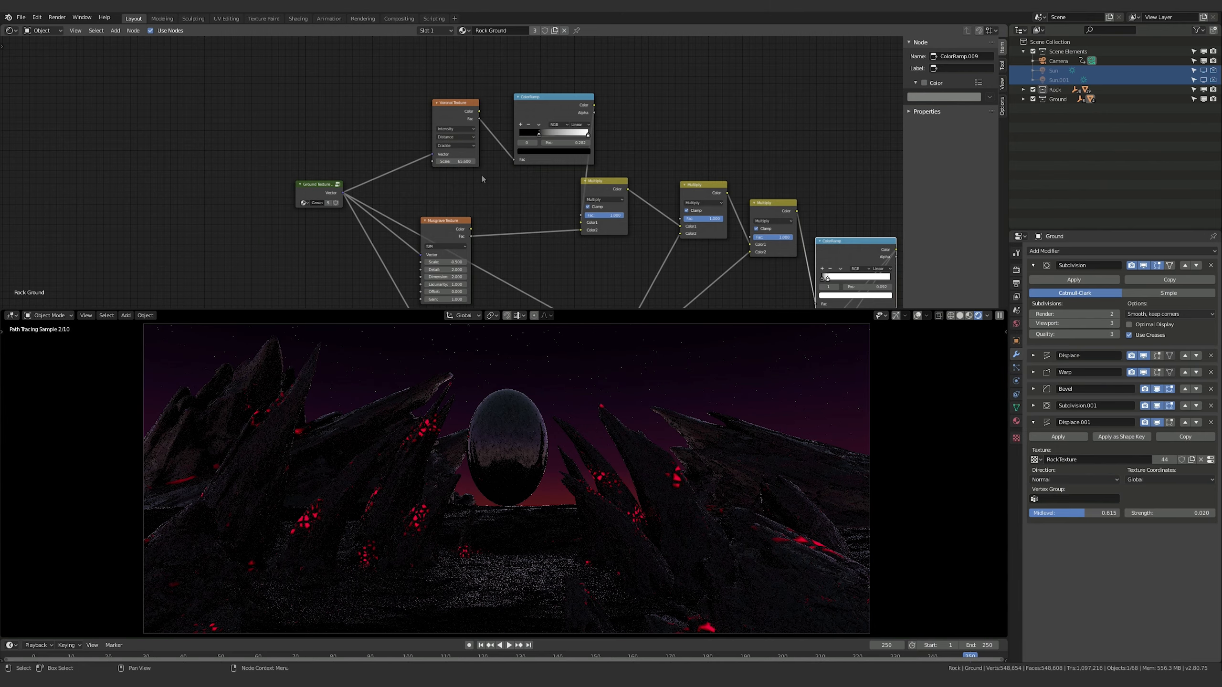
Compare the rock's Voronoi scale, set the ground's Voronoi Texture scale to 20, and increase it from there
{"action": "middle_click_drag", "start_coordinate": [483, 191], "coordinate": [463, 176]}
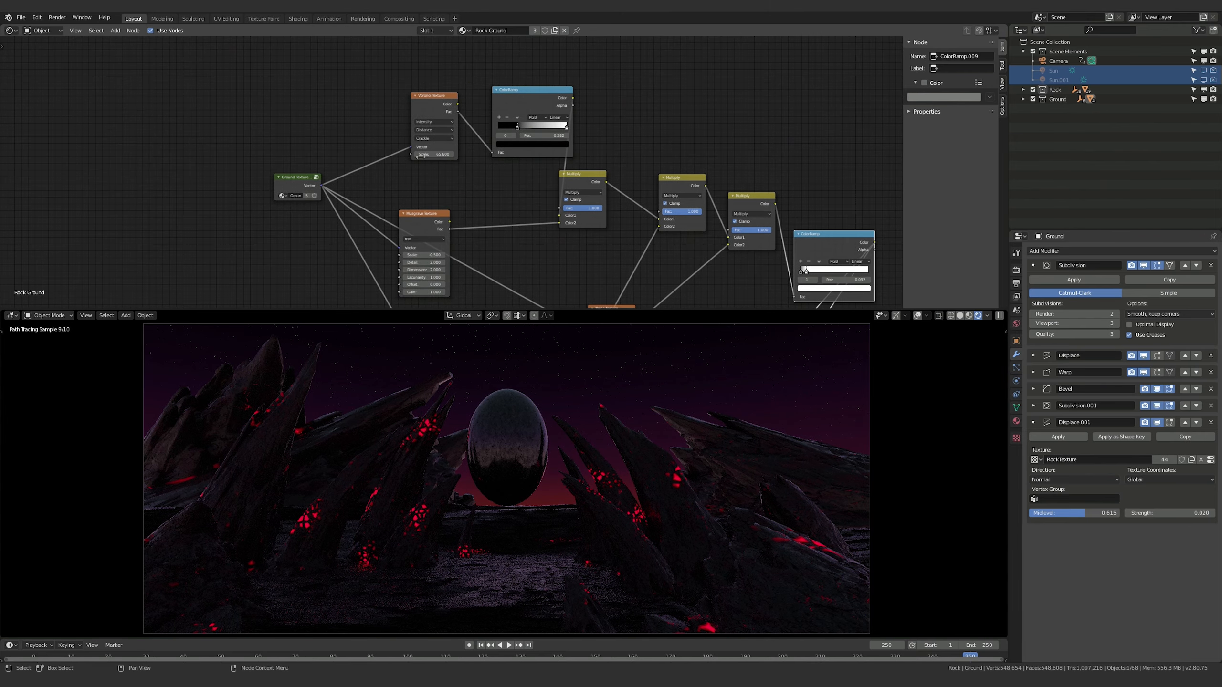
{"action": "left_click", "coordinate": [395, 486]}
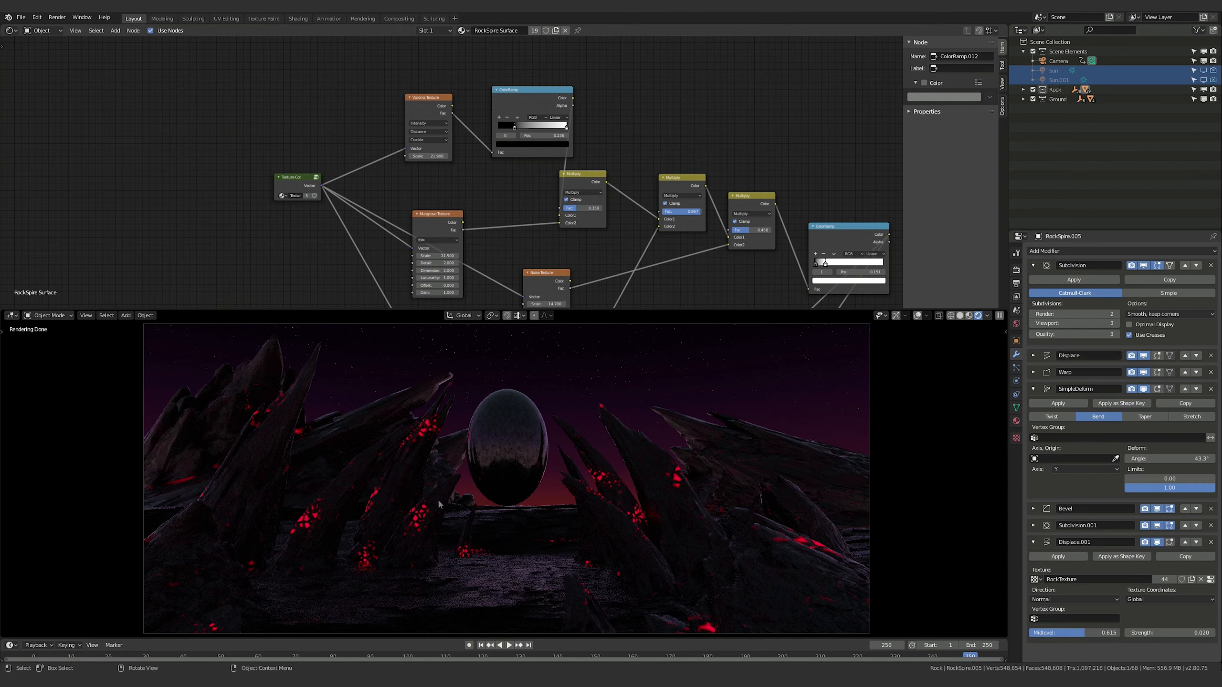
{"action": "left_click", "coordinate": [478, 585]}
{"action": "left_click", "coordinate": [431, 153]}
{"action": "type", "text": "2"}
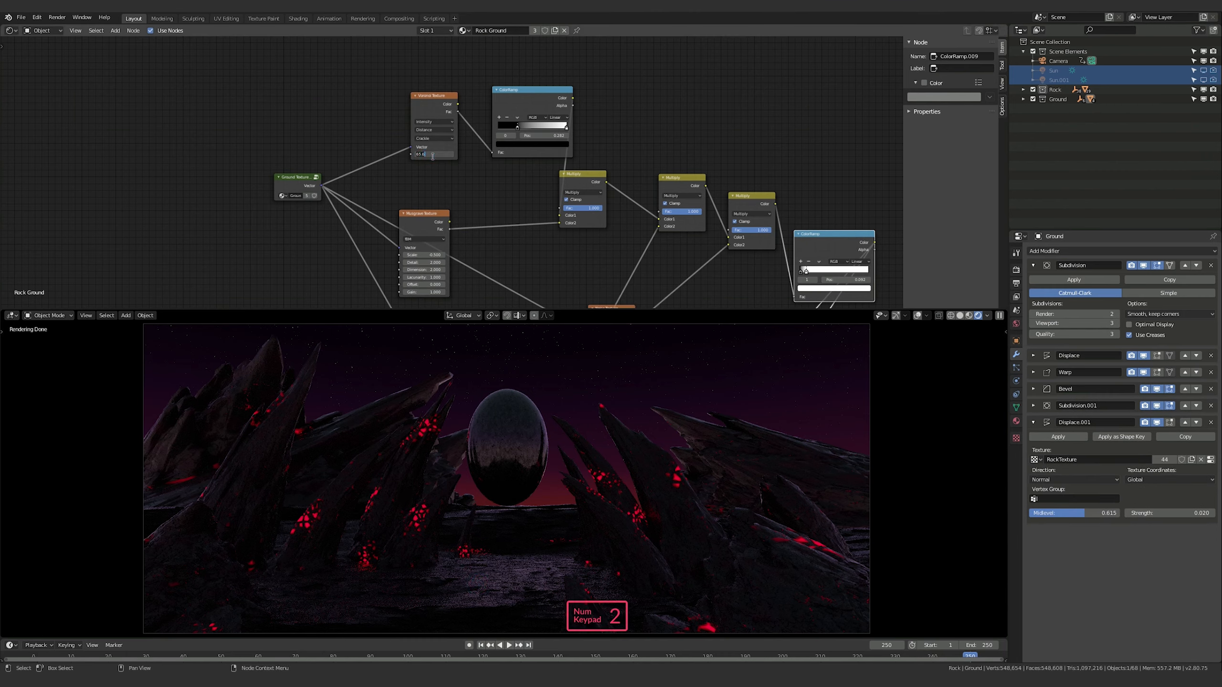
{"action": "type", "text": "0"}
{"action": "key", "text": "Return"}
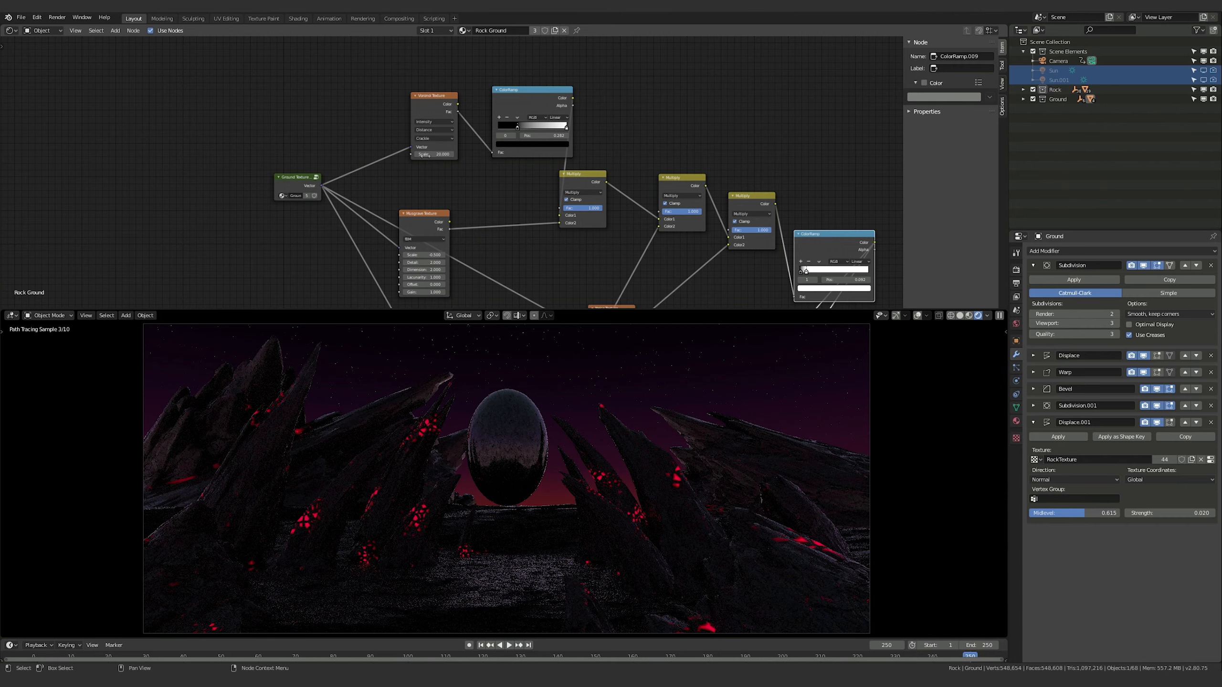
{"action": "left_click_drag", "start_coordinate": [428, 155], "coordinate": [448, 153]}
Try a lower Fac on the ground's first Multiply node, restore it to 1.000, and reduce the second Multiply node's Fac
{"action": "left_click_drag", "start_coordinate": [601, 208], "coordinate": [602, 211]}
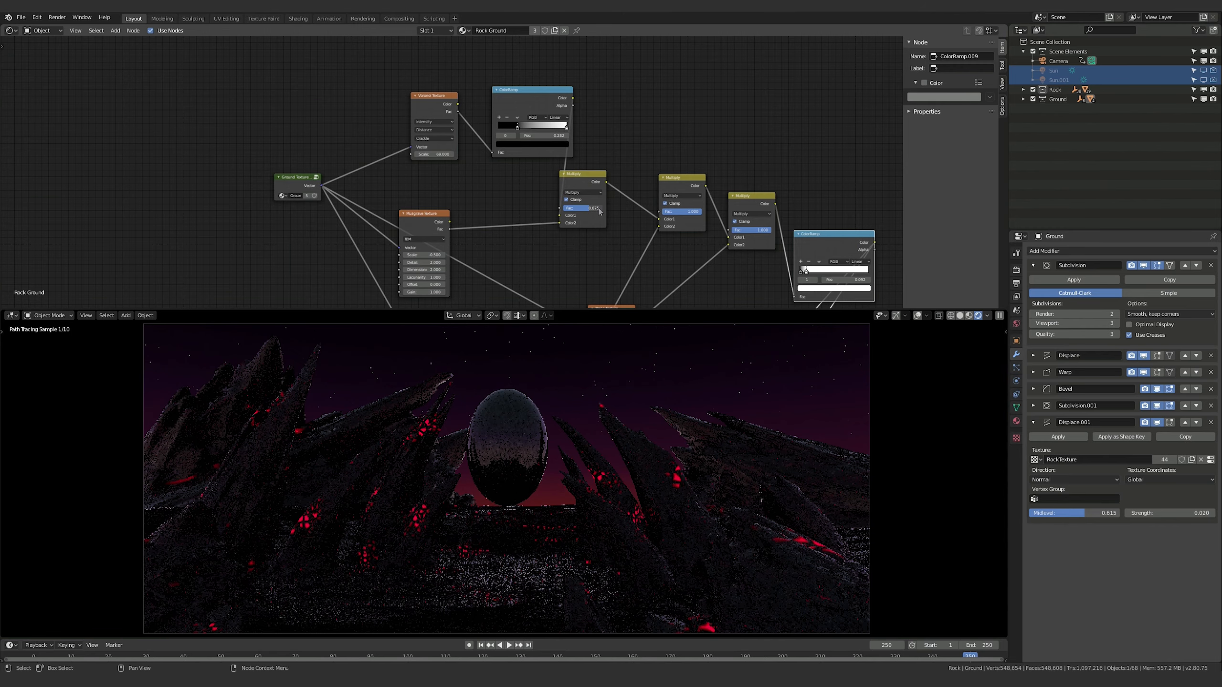
{"action": "left_click_drag", "start_coordinate": [599, 211], "coordinate": [602, 211]}
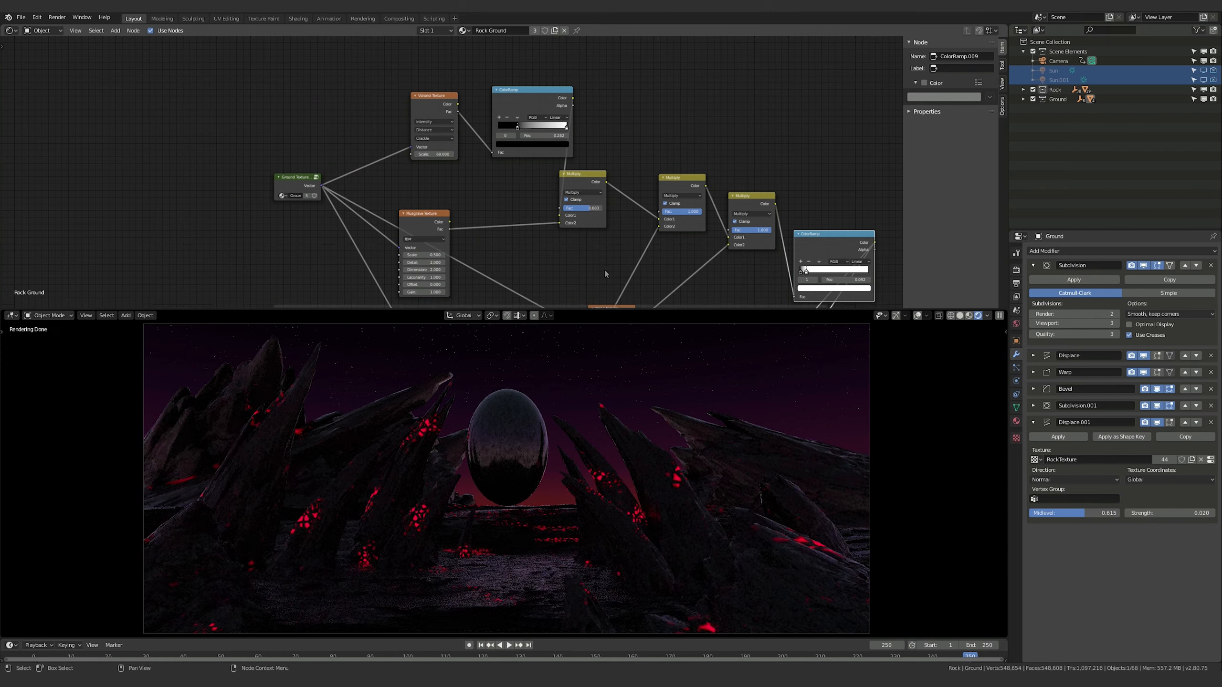
{"action": "left_click_drag", "start_coordinate": [699, 211], "coordinate": [694, 214]}
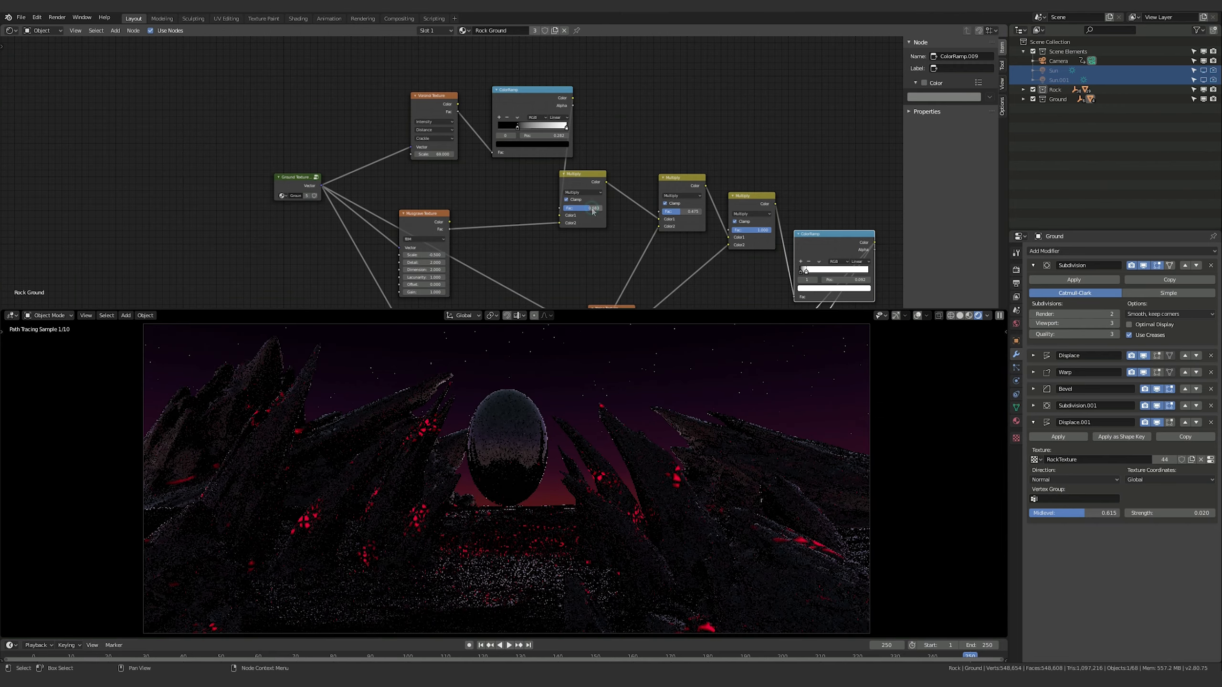
{"action": "left_click_drag", "start_coordinate": [579, 208], "coordinate": [629, 215]}
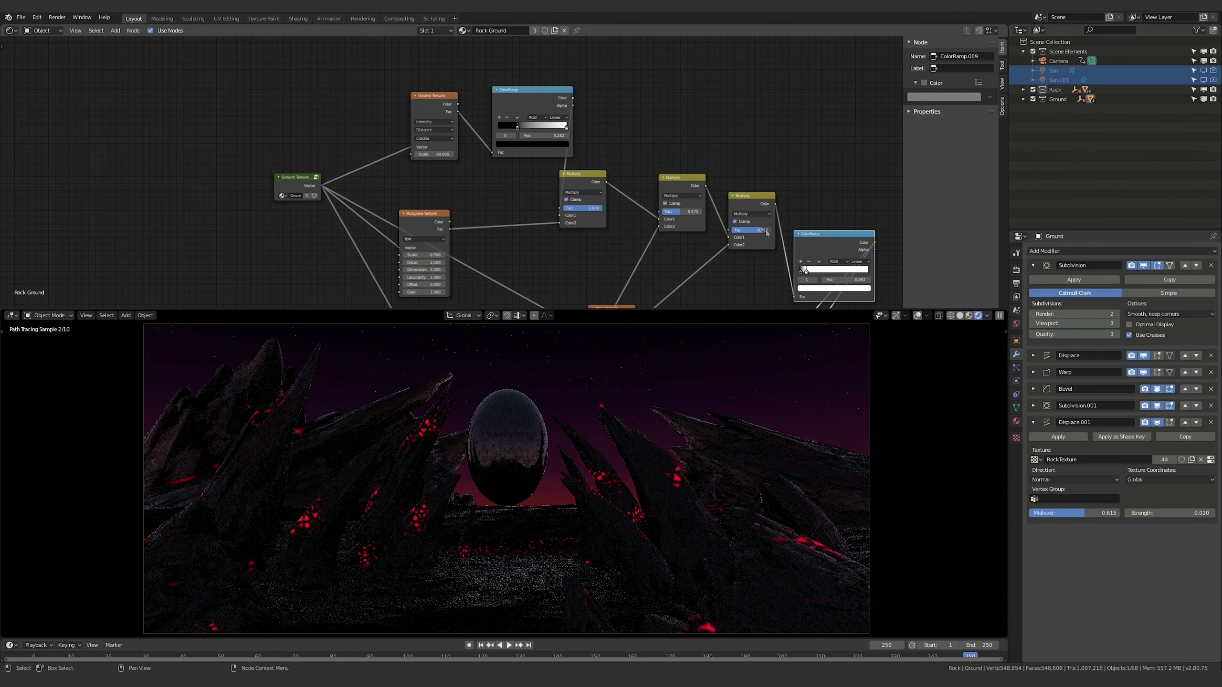
Lower the ground's Voronoi scale, raise the Musgrave scale to about 4, and increase the second Multiply node's Fac
{"action": "middle_click_drag", "start_coordinate": [525, 250], "coordinate": [528, 134]}
{"action": "left_click", "coordinate": [514, 282]}
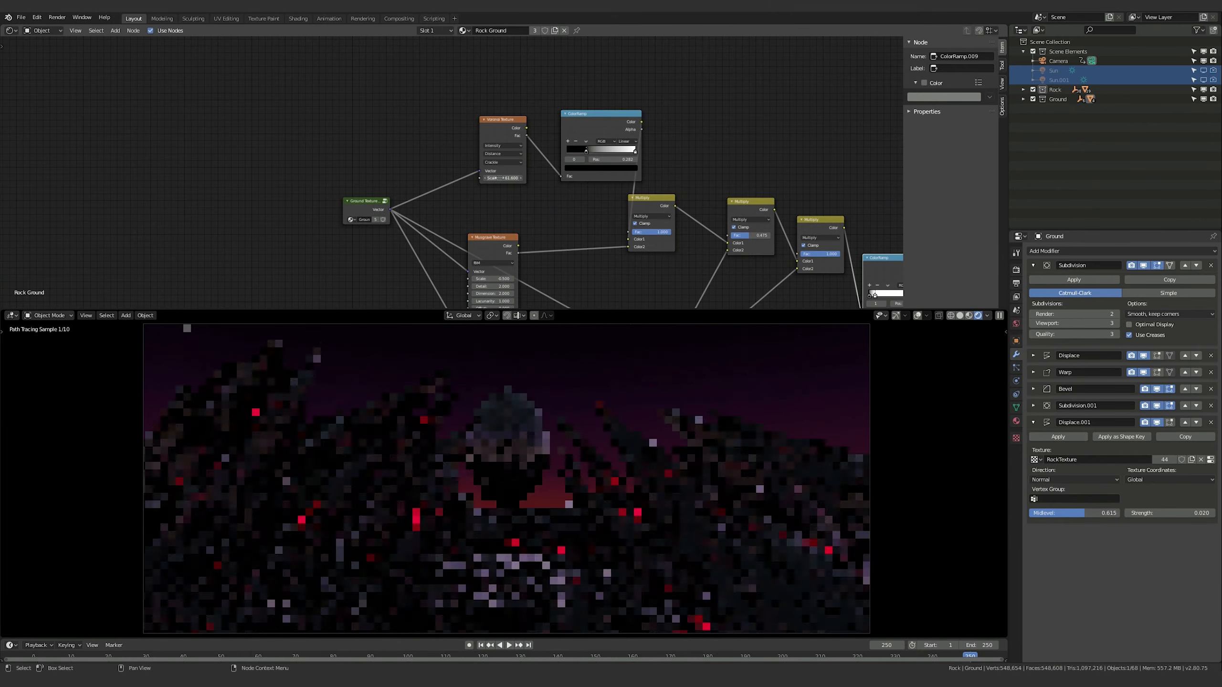
{"action": "mouse_move", "coordinate": [620, 176]}
{"action": "left_mouse_down"}
{"action": "mouse_move", "coordinate": [604, 176]}
{"action": "mouse_move", "coordinate": [618, 177]}
{"action": "left_mouse_up"}
{"action": "left_click_drag", "start_coordinate": [460, 203], "coordinate": [465, 204]}
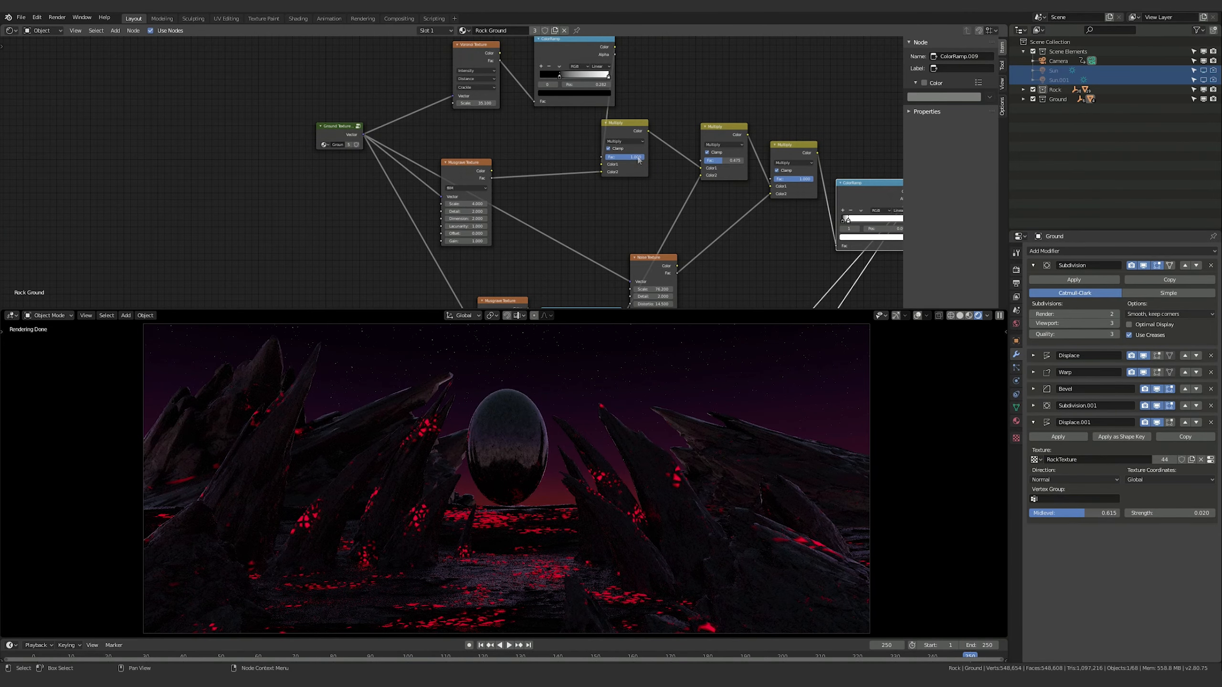
{"action": "left_click_drag", "start_coordinate": [721, 160], "coordinate": [739, 162]}
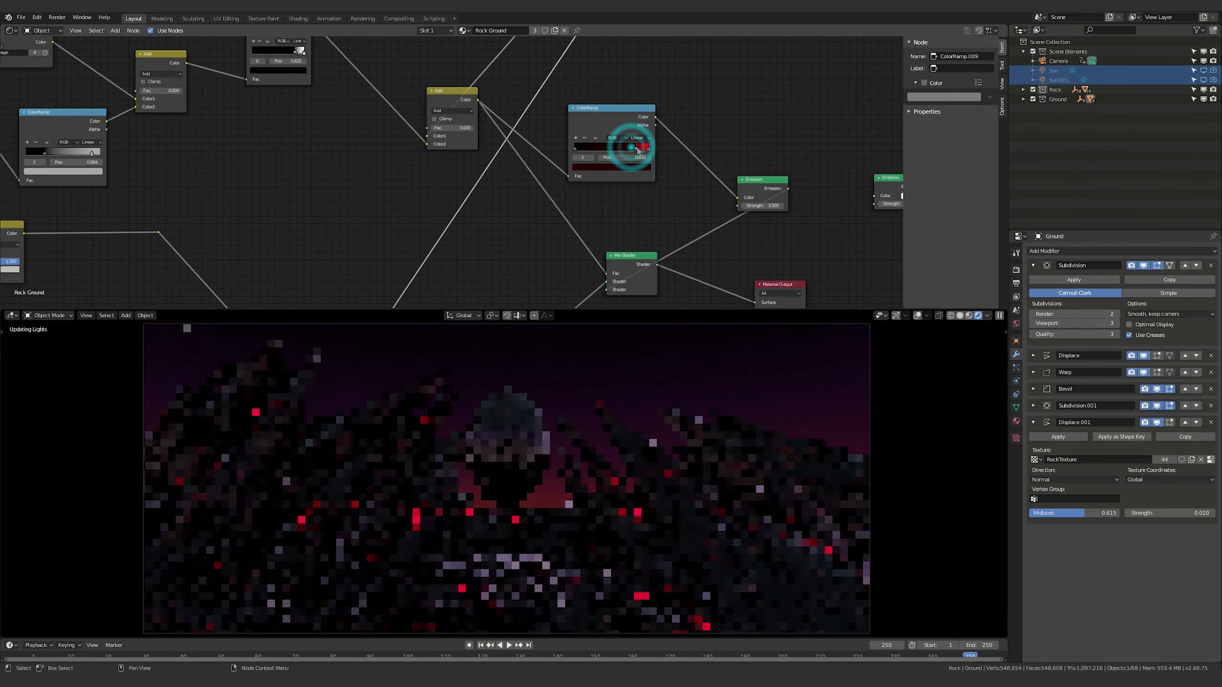
Nudge the middle stop of the ground's red ColorRamp toward the red end and darken its color to near black
{"action": "left_click_drag", "start_coordinate": [643, 148], "coordinate": [649, 150]}
{"action": "left_click", "coordinate": [649, 150]}
{"action": "left_click", "coordinate": [644, 167]}
{"action": "left_click_drag", "start_coordinate": [635, 88], "coordinate": [635, 117]}
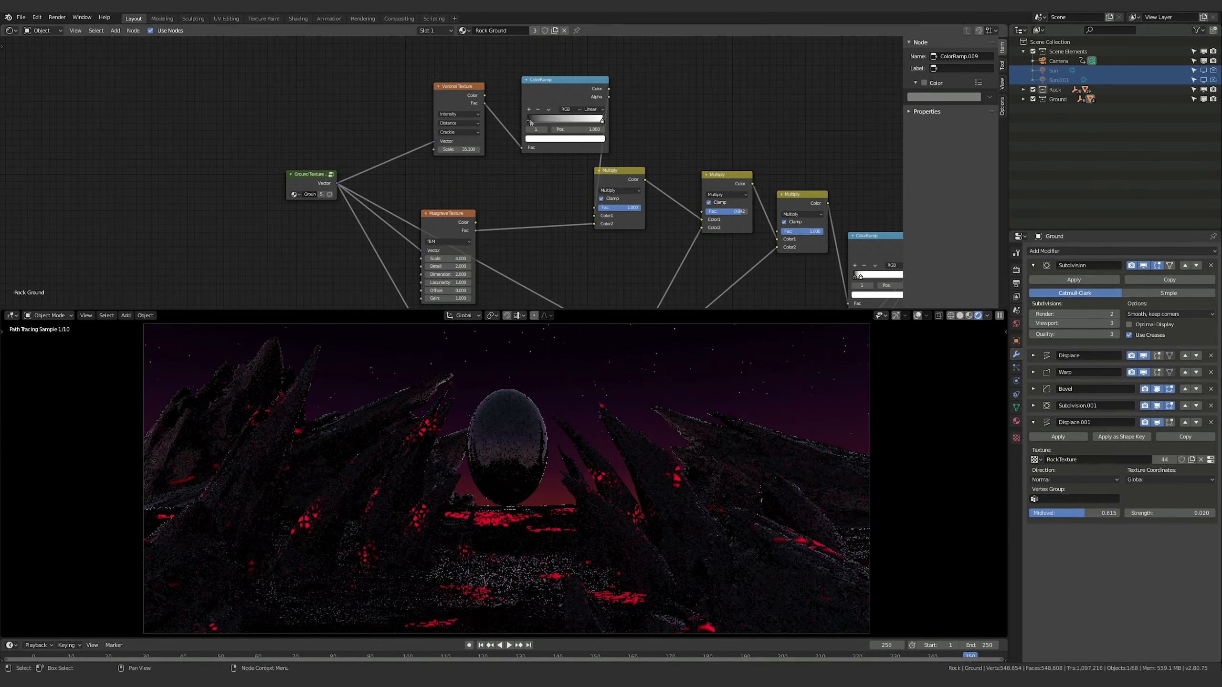
Move the black stop of the Voronoi's ColorRamp to about 0.77 and the red ColorRamp's dark middle stop to 0.327
{"action": "left_click_drag", "start_coordinate": [529, 122], "coordinate": [588, 123]}
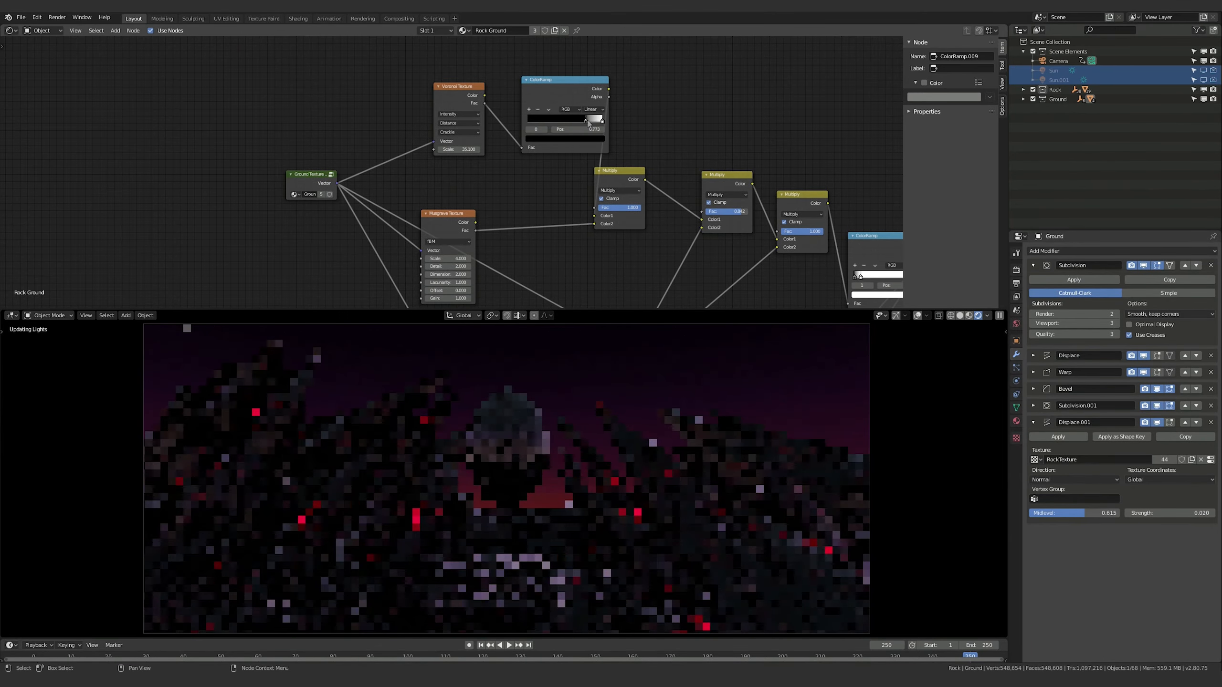
{"action": "middle_click_drag", "start_coordinate": [736, 165], "coordinate": [621, 43]}
{"action": "left_click_drag", "start_coordinate": [691, 244], "coordinate": [652, 246]}
{"action": "middle_click_drag", "start_coordinate": [652, 247], "coordinate": [497, 218]}
Try higher Fac values on the ground material's two Add nodes, then undo the last three Fac changes
{"action": "left_click_drag", "start_coordinate": [551, 187], "coordinate": [581, 187]}
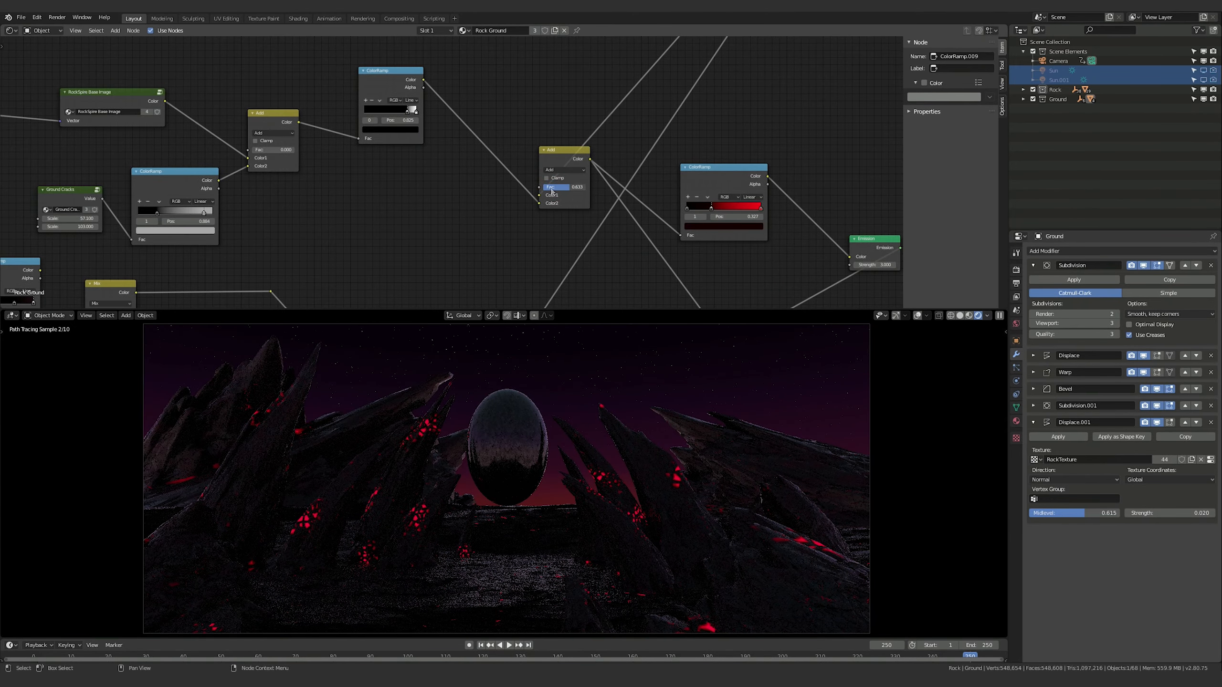
{"action": "middle_click_drag", "start_coordinate": [337, 178], "coordinate": [386, 187]}
{"action": "left_click_drag", "start_coordinate": [311, 159], "coordinate": [341, 159]}
{"action": "left_click_drag", "start_coordinate": [632, 197], "coordinate": [611, 202]}
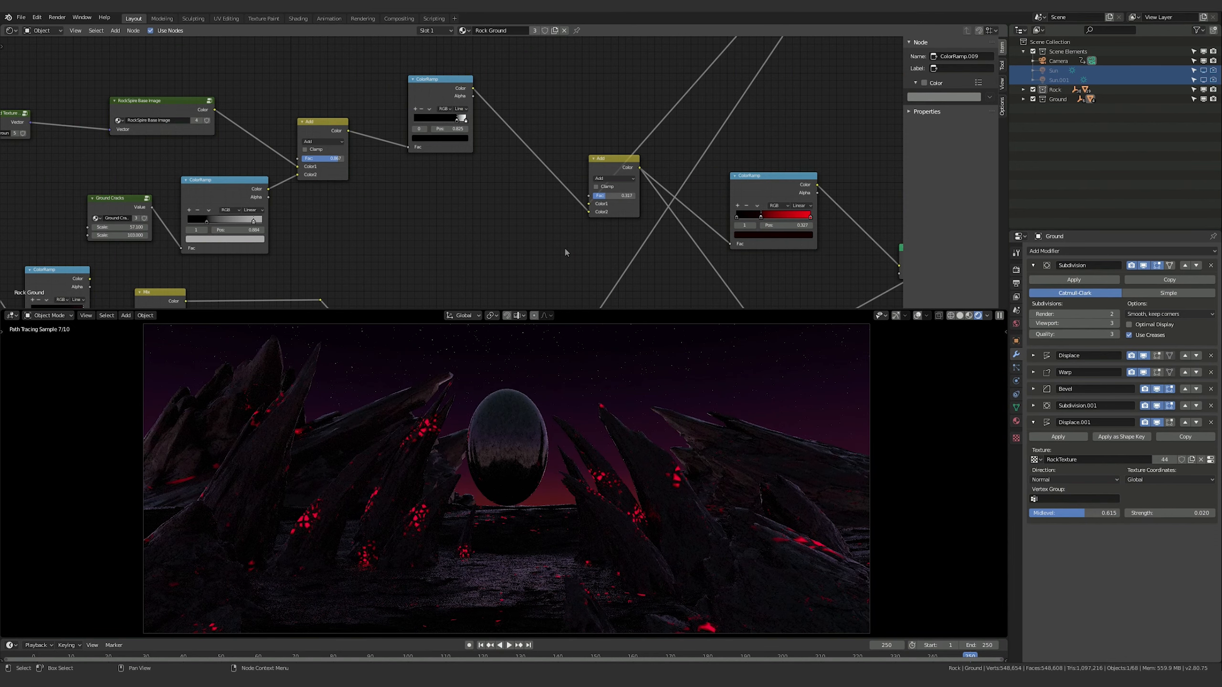
{"action": "key", "text": "ctrl+z"}
{"action": "key", "text": "ctrl+z"}
{"action": "key", "text": "ctrl+z"}
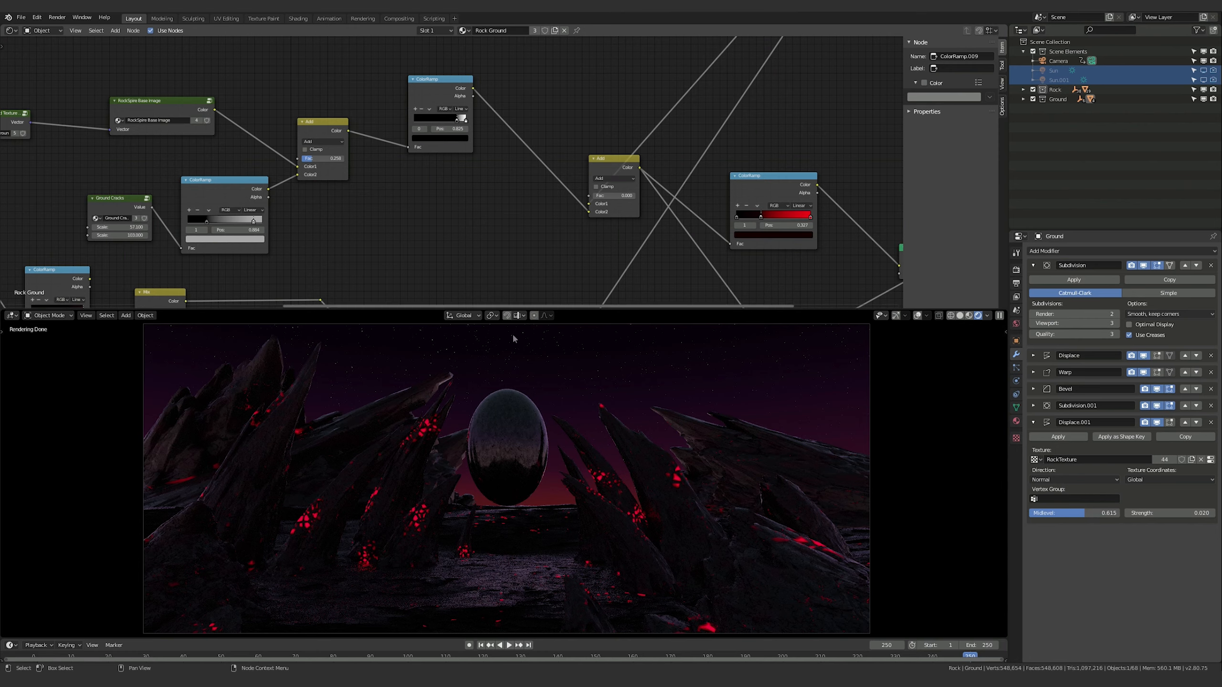
In the World shader, lower the Fac of the Mix node after the RGB Curves and pull the curve's point toward the upper left
{"action": "left_click", "coordinate": [42, 31]}
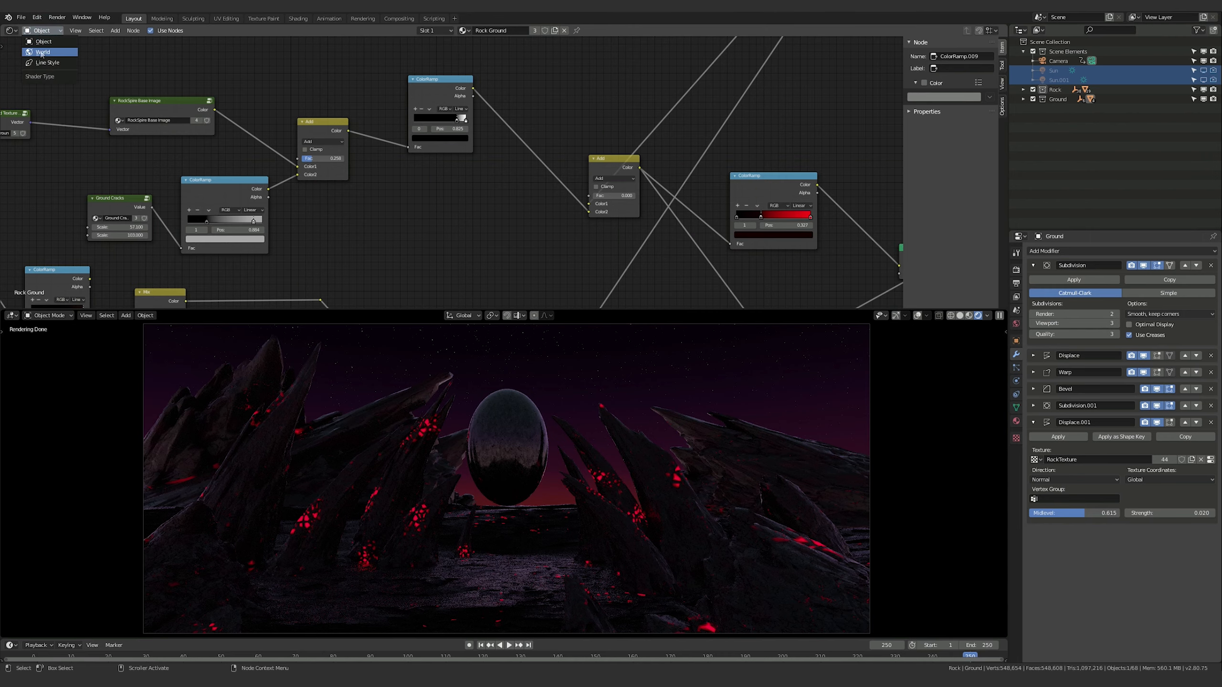
{"action": "left_click", "coordinate": [39, 48]}
{"action": "key", "text": "Home"}
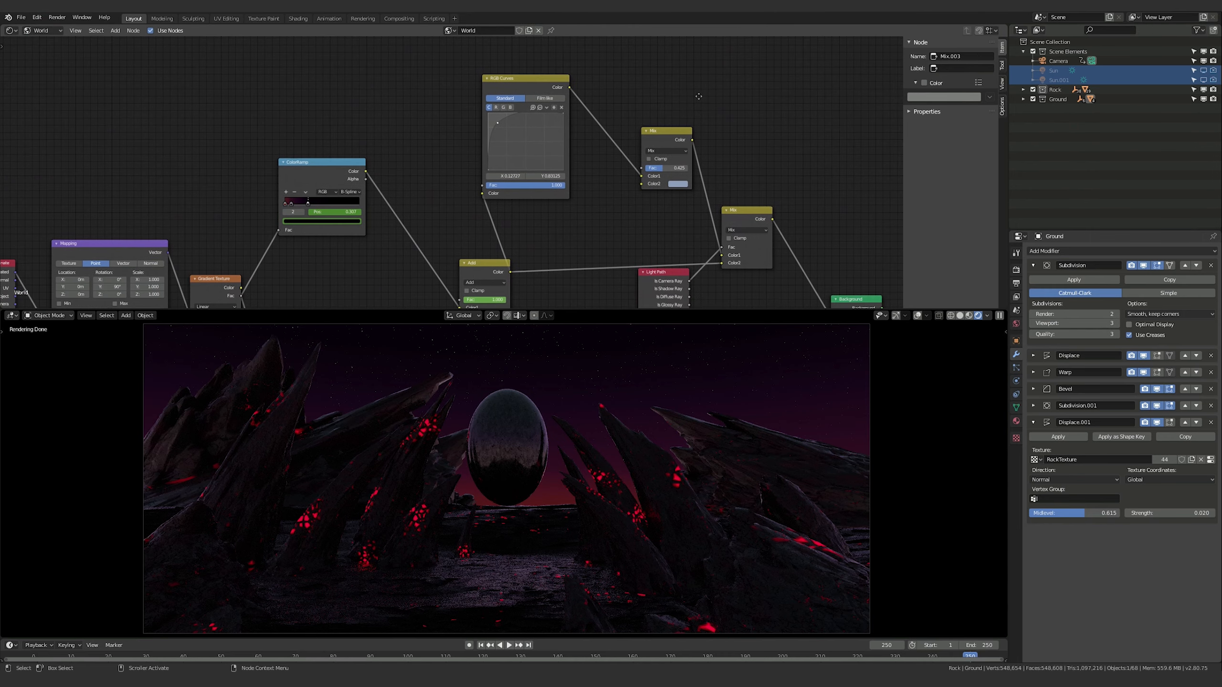
{"action": "mouse_move", "coordinate": [665, 170]}
{"action": "left_mouse_down"}
{"action": "mouse_move", "coordinate": [679, 169]}
{"action": "mouse_move", "coordinate": [662, 173]}
{"action": "left_mouse_up"}
{"action": "mouse_move", "coordinate": [662, 173]}
{"action": "left_mouse_down"}
{"action": "mouse_move", "coordinate": [676, 172]}
{"action": "mouse_move", "coordinate": [650, 172]}
{"action": "left_mouse_up"}
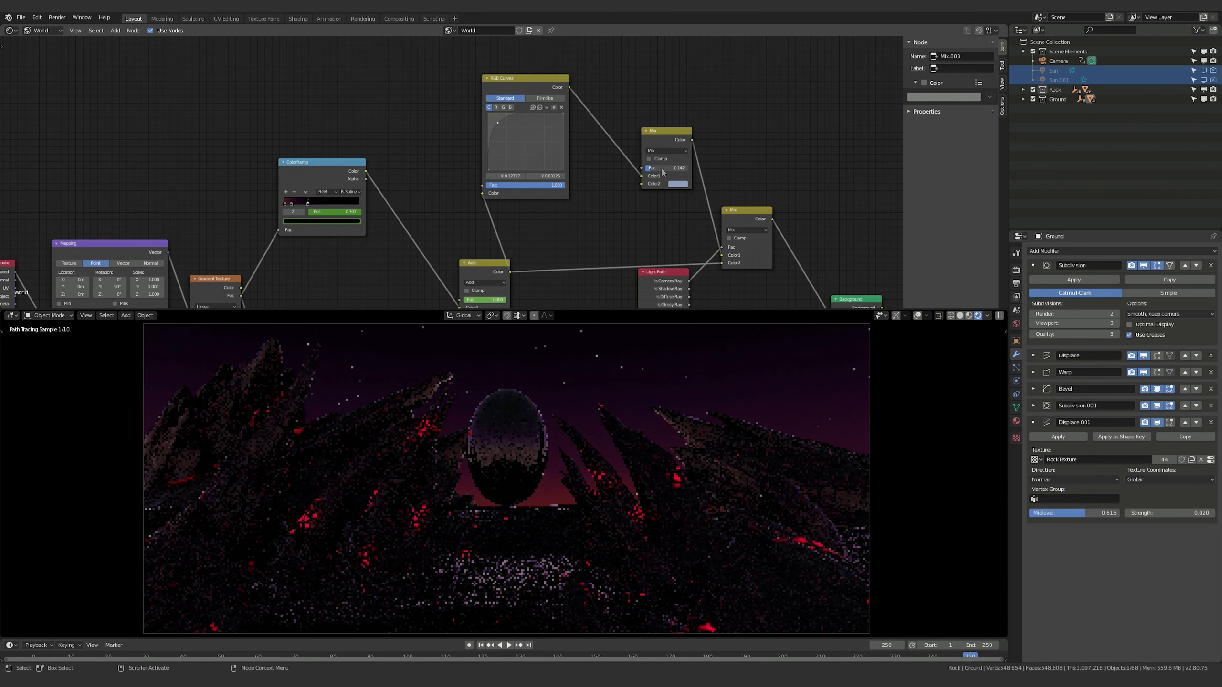
{"action": "left_click_drag", "start_coordinate": [663, 172], "coordinate": [669, 173]}
{"action": "left_click_drag", "start_coordinate": [498, 124], "coordinate": [496, 123]}
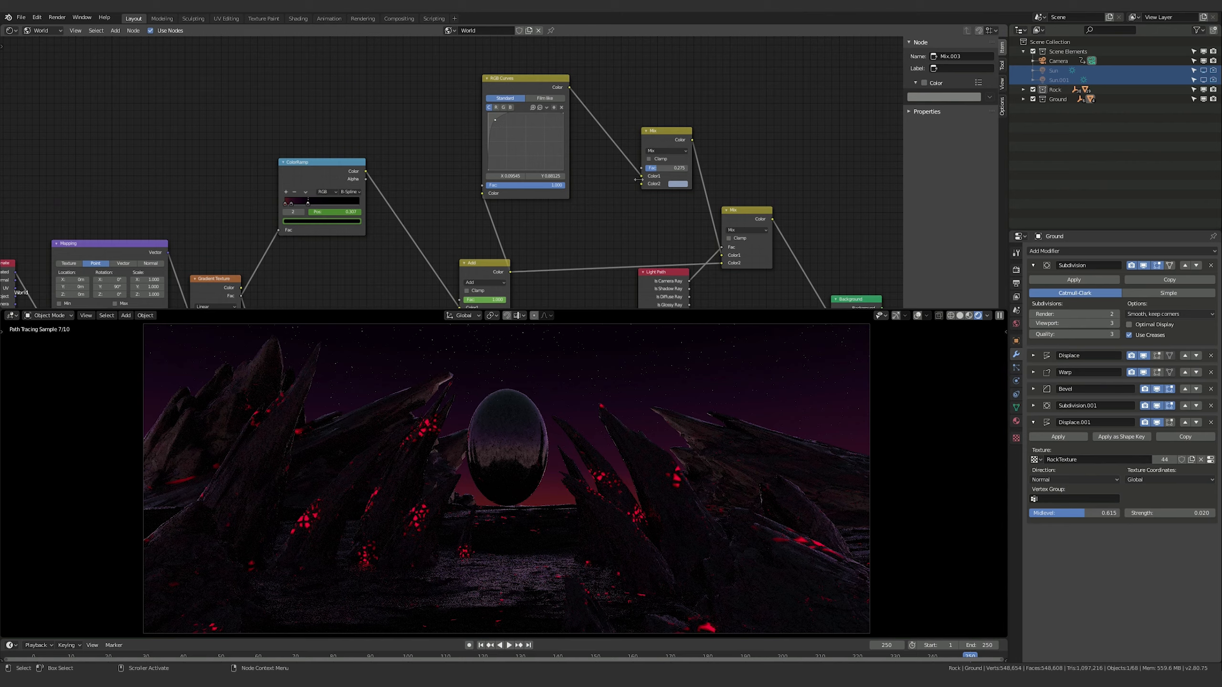
{"action": "left_click_drag", "start_coordinate": [657, 173], "coordinate": [656, 171]}
Select the egg and lighten its Principled BSDF base color from black to a medium gray
{"action": "left_click", "coordinate": [871, 521]}
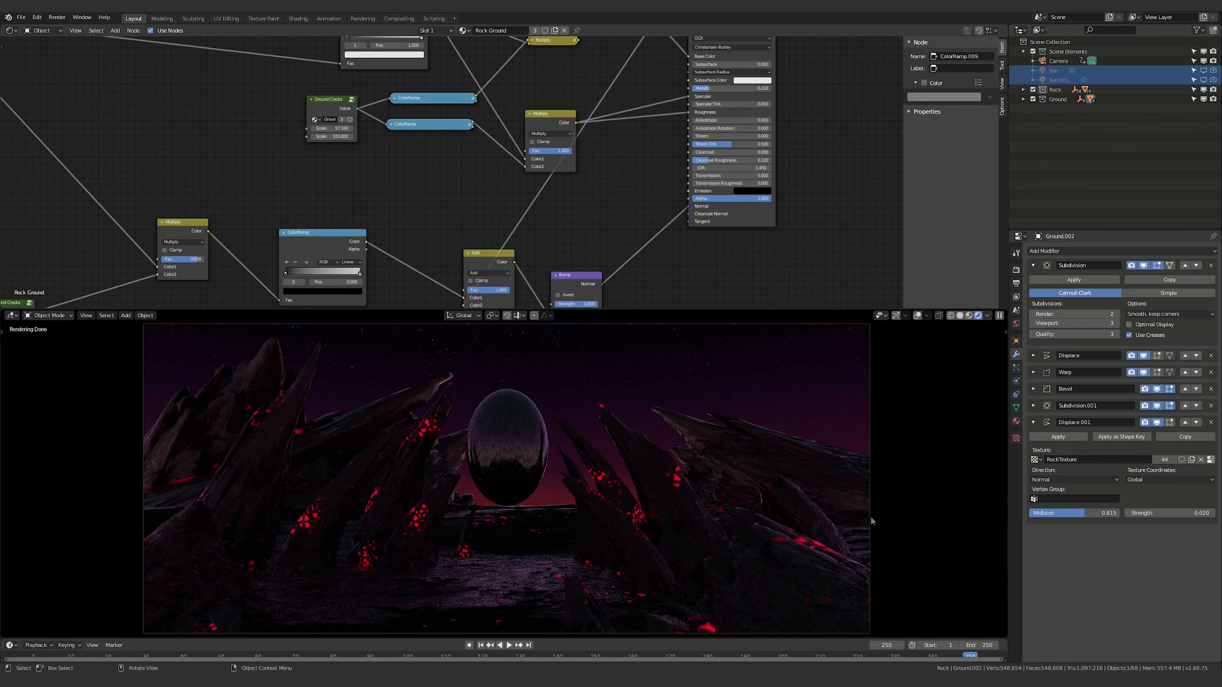
{"action": "left_click", "coordinate": [503, 433]}
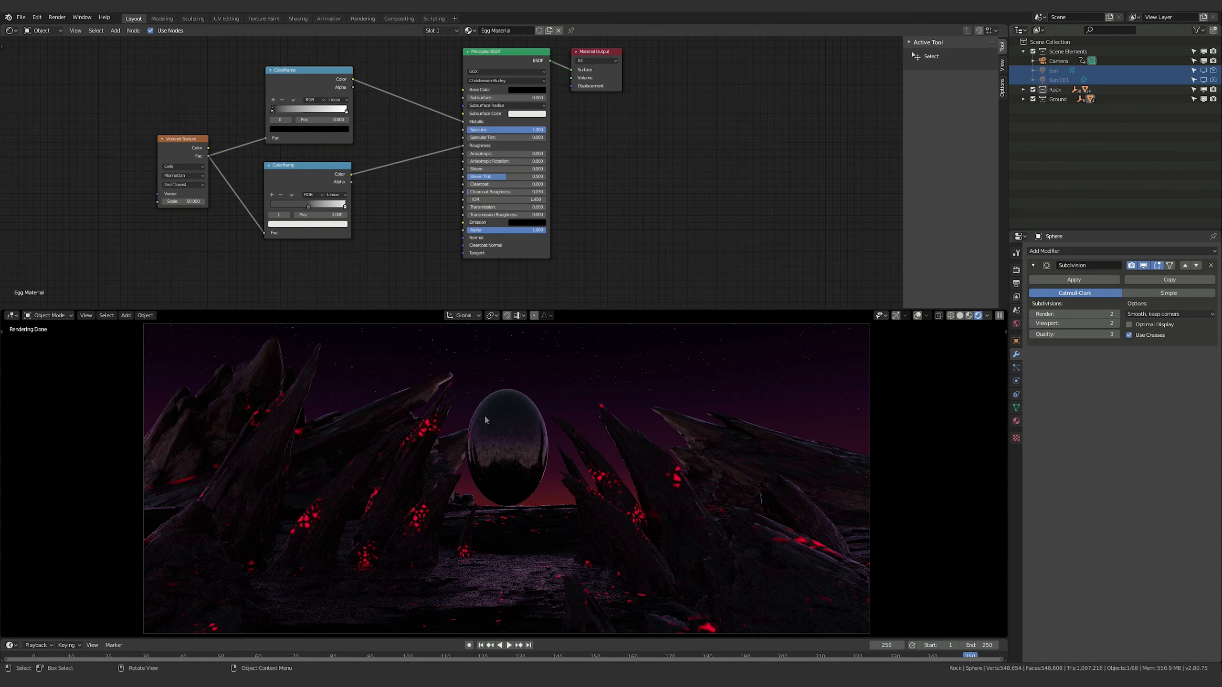
{"action": "middle_click_drag", "start_coordinate": [616, 164], "coordinate": [616, 182]}
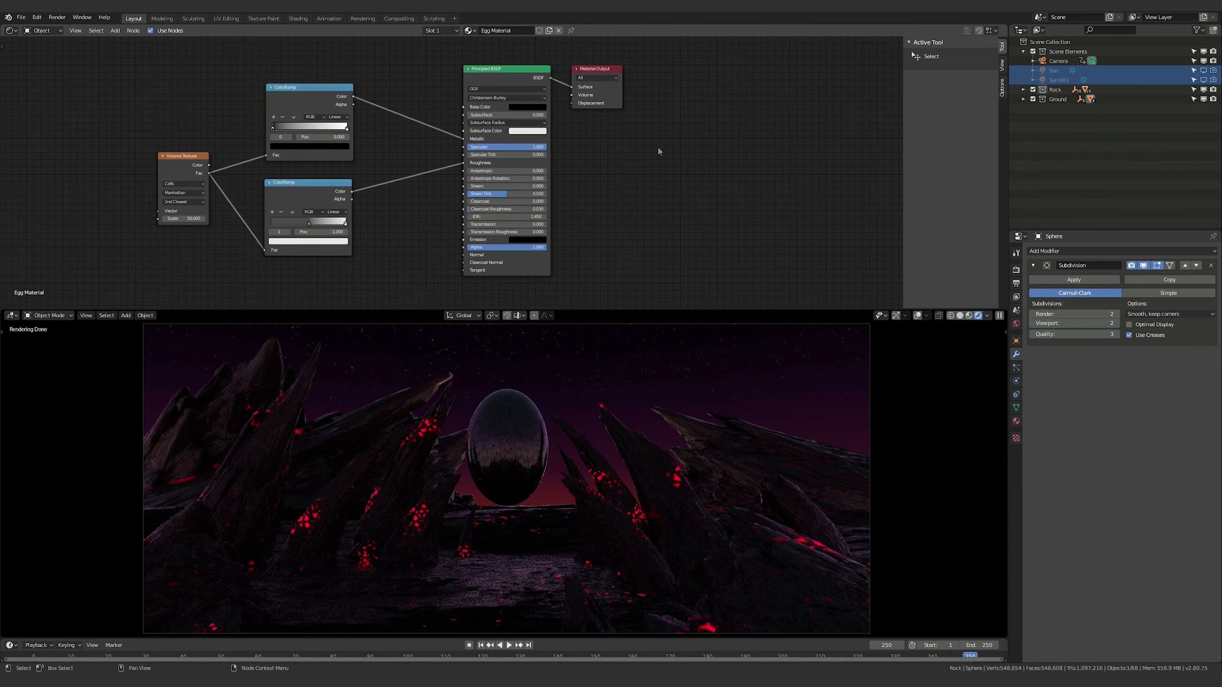
{"action": "left_click", "coordinate": [528, 107]}
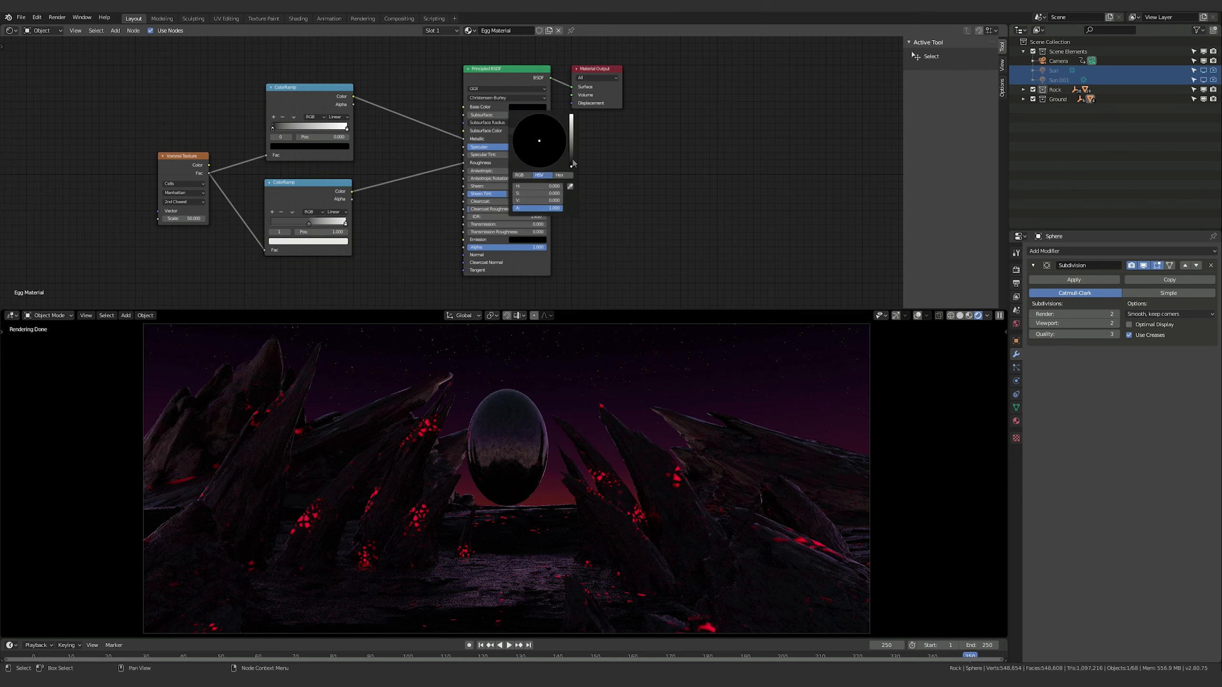
{"action": "left_click_drag", "start_coordinate": [571, 168], "coordinate": [572, 143]}
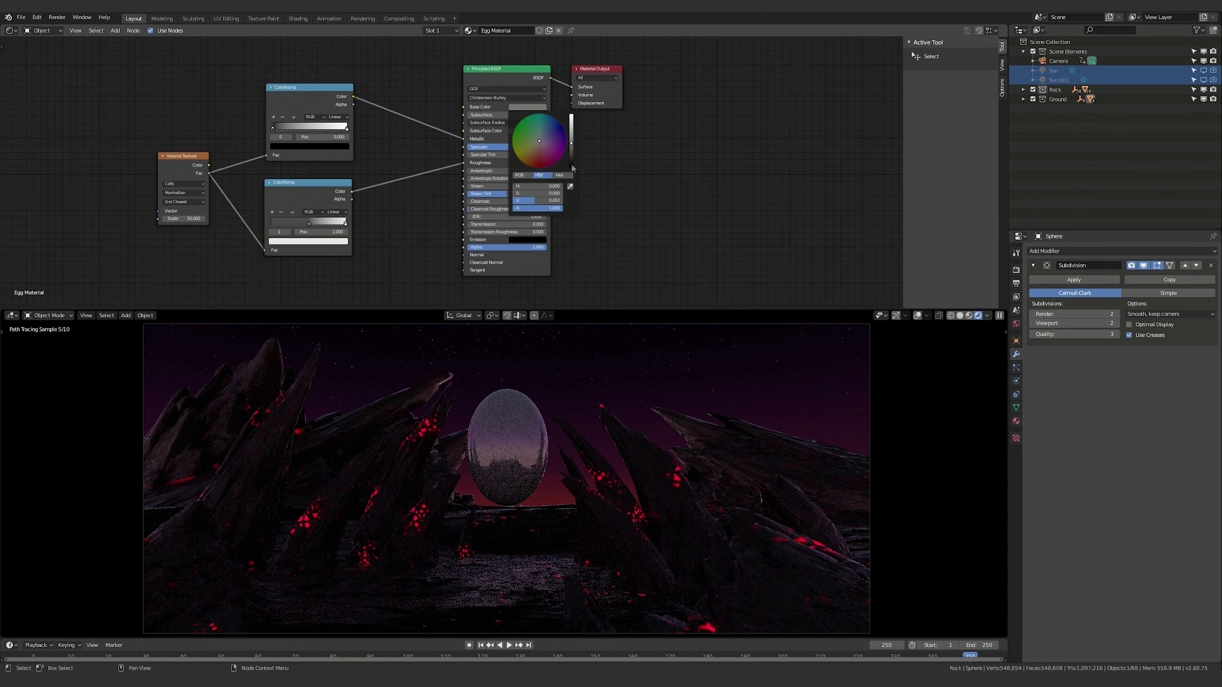
Tint the egg's Principled BSDF base color a very dark, saturated blue
{"action": "left_click_drag", "start_coordinate": [571, 165], "coordinate": [563, 126]}
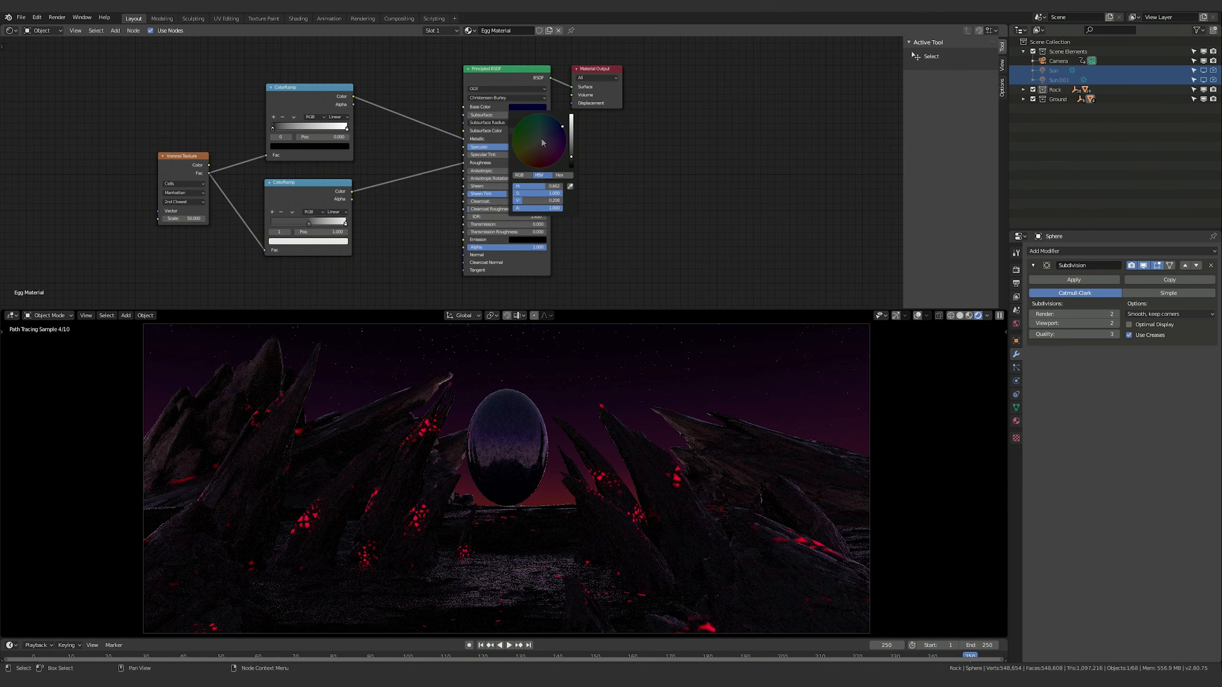
{"action": "left_click_drag", "start_coordinate": [562, 126], "coordinate": [572, 160]}
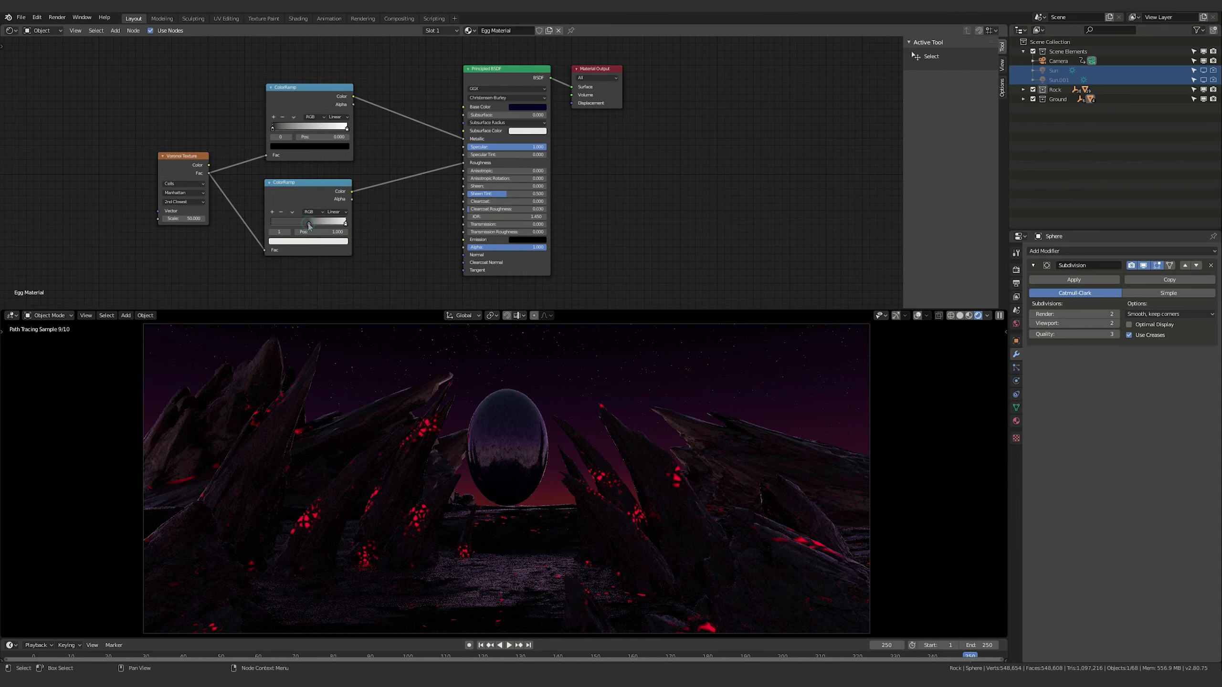
Try moving the white stop of the egg's roughness ColorRamp close to the gray stop, then return it to the end of the ramp
{"action": "mouse_move", "coordinate": [309, 227]}
{"action": "left_mouse_down"}
{"action": "mouse_move", "coordinate": [321, 226]}
{"action": "mouse_move", "coordinate": [309, 226]}
{"action": "left_mouse_up"}
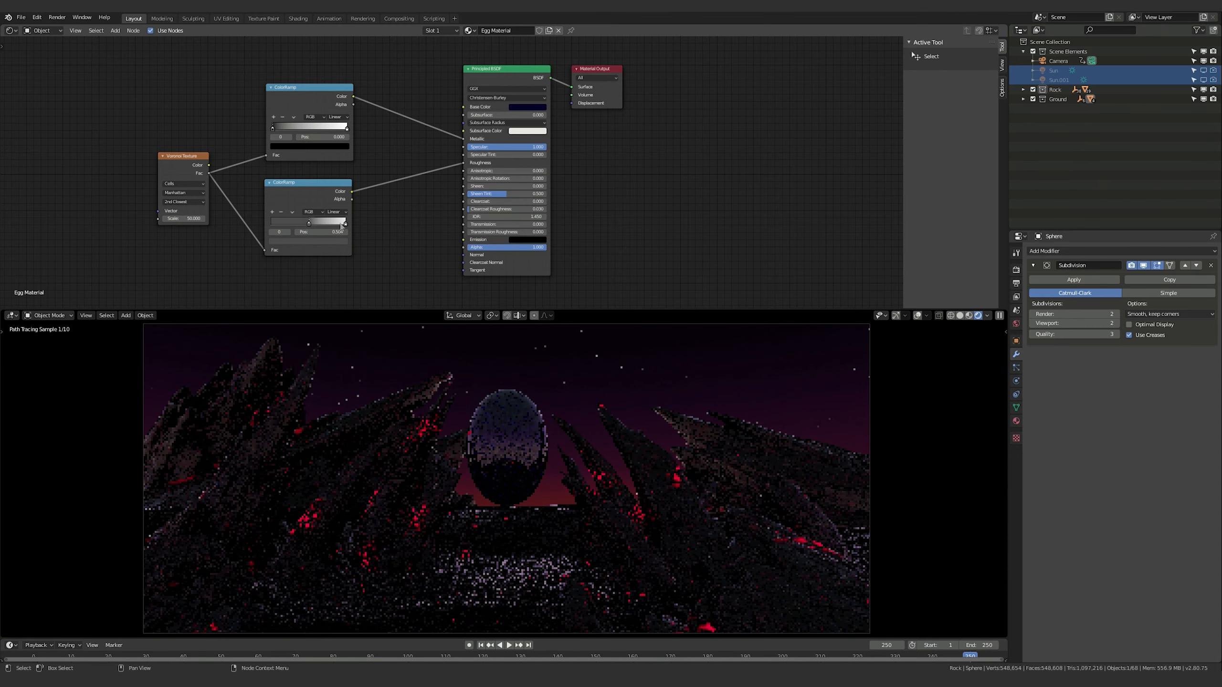
{"action": "left_click_drag", "start_coordinate": [346, 222], "coordinate": [321, 226]}
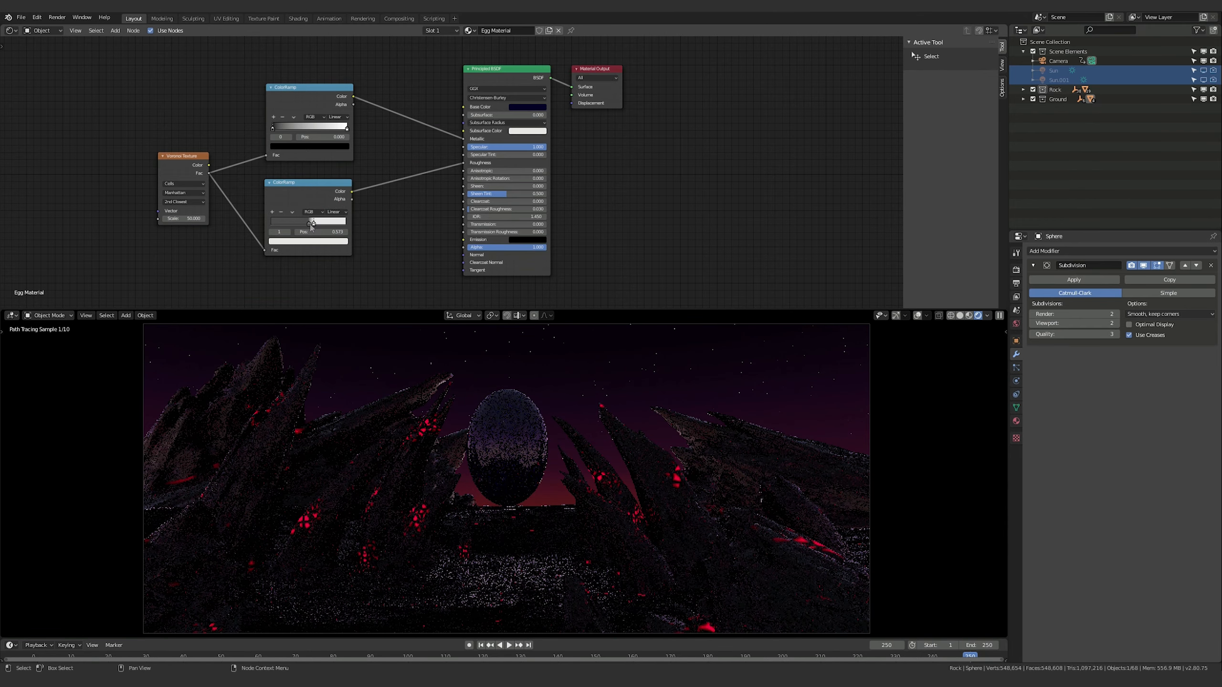
{"action": "left_click_drag", "start_coordinate": [319, 224], "coordinate": [346, 225]}
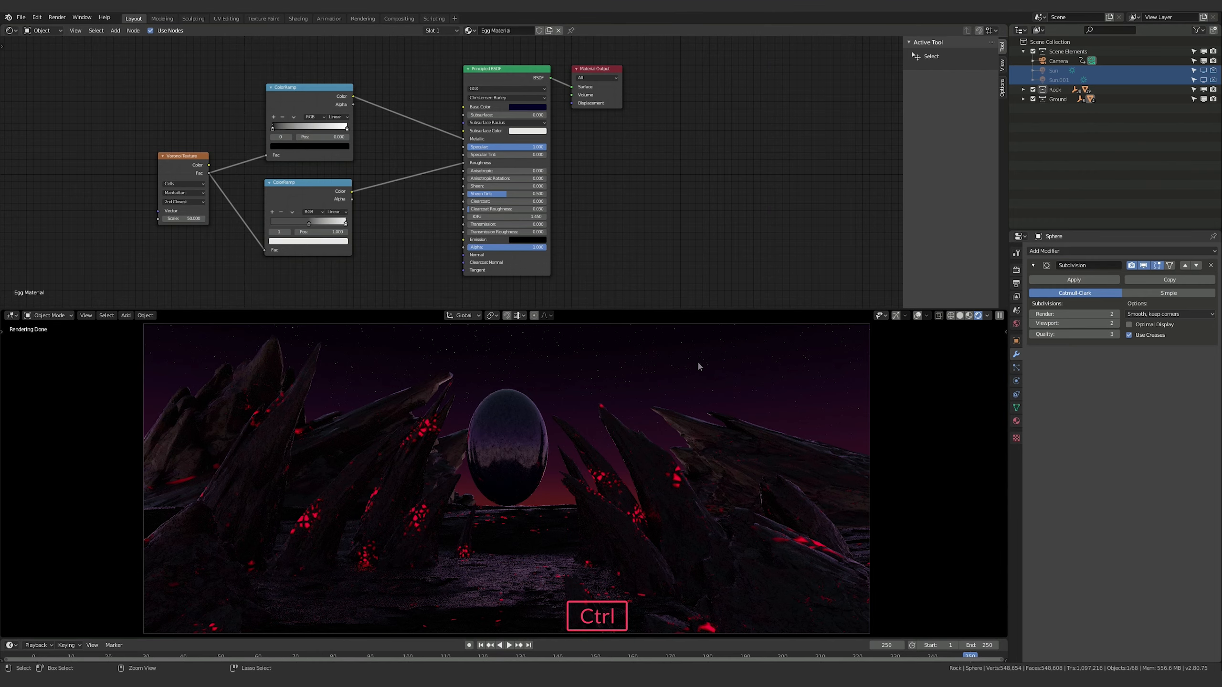
Save the file and, with the timeline at frame 0, reduce the saturation of the egg's base color
{"action": "key", "text": "ctrl+s"}
{"action": "left_click_drag", "start_coordinate": [968, 655], "coordinate": [15, 642]}
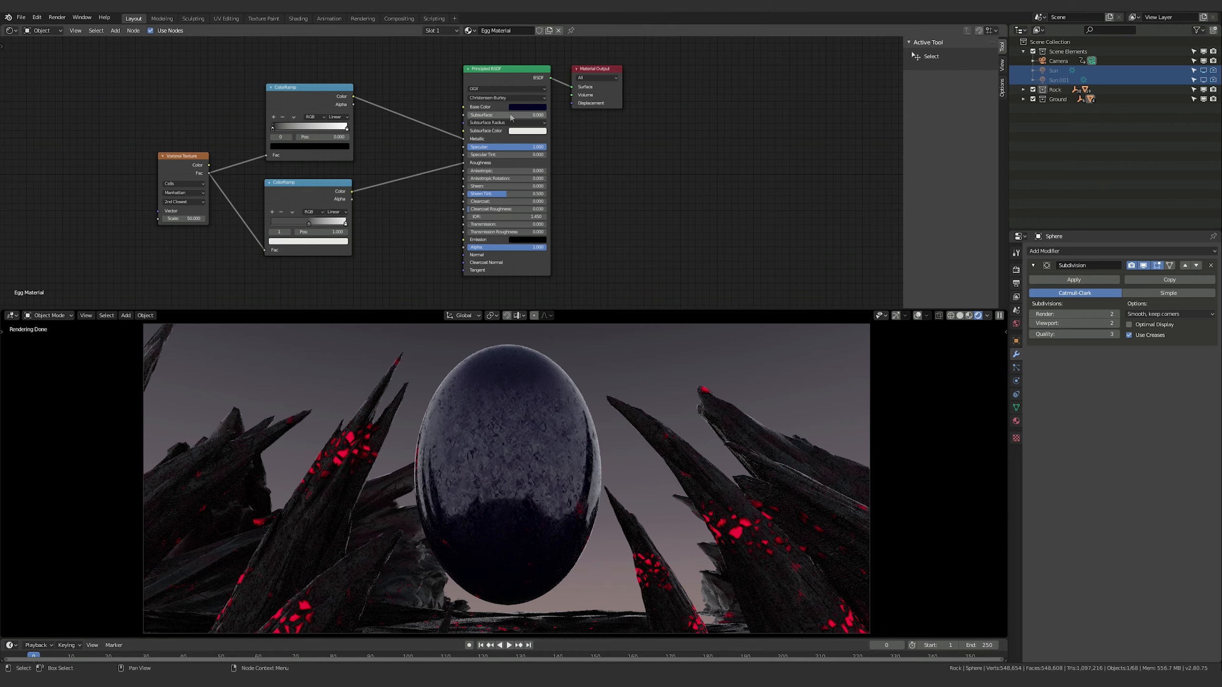
{"action": "left_click", "coordinate": [527, 106]}
{"action": "left_click_drag", "start_coordinate": [551, 193], "coordinate": [502, 193]}
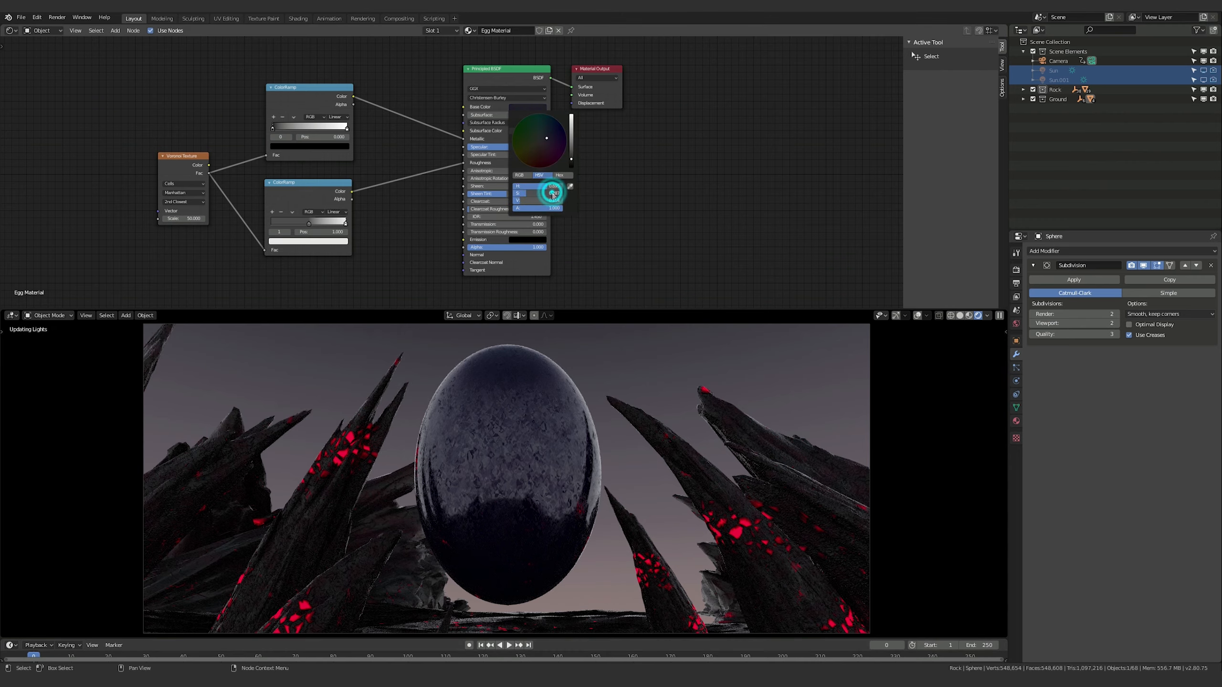
{"action": "left_click", "coordinate": [721, 191]}
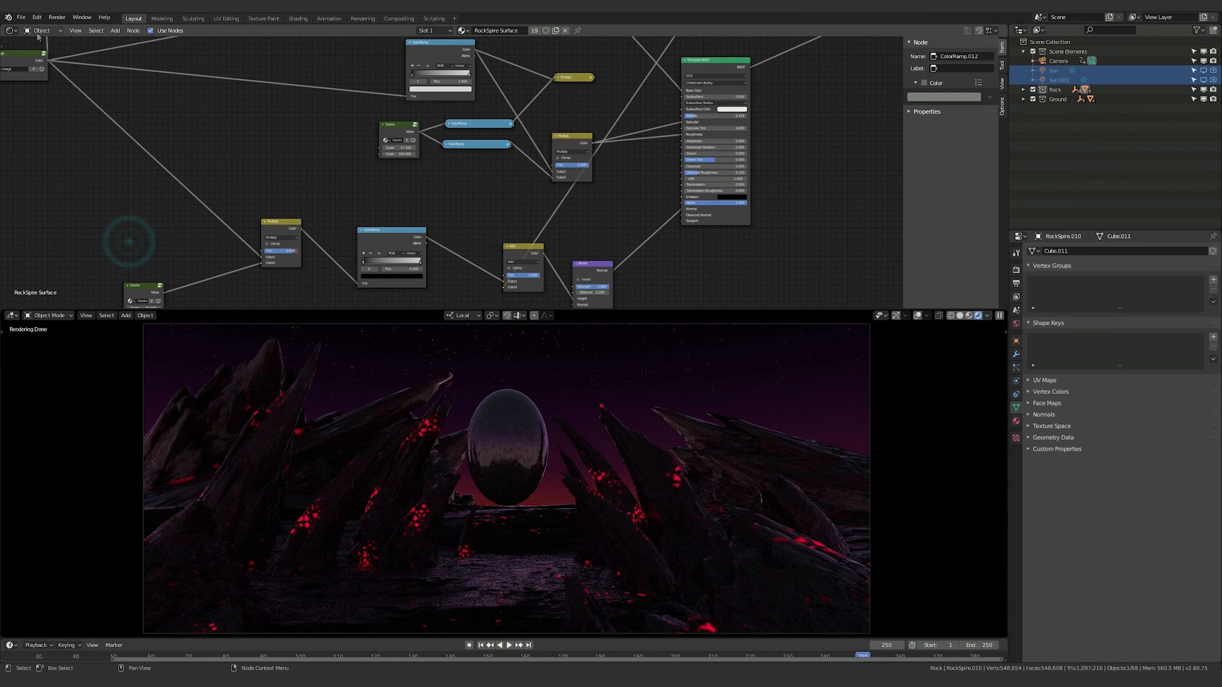
Change the Shader Editor area into a 3D Viewport showing the whole rock and ground layout
{"action": "left_click", "coordinate": [8, 31]}
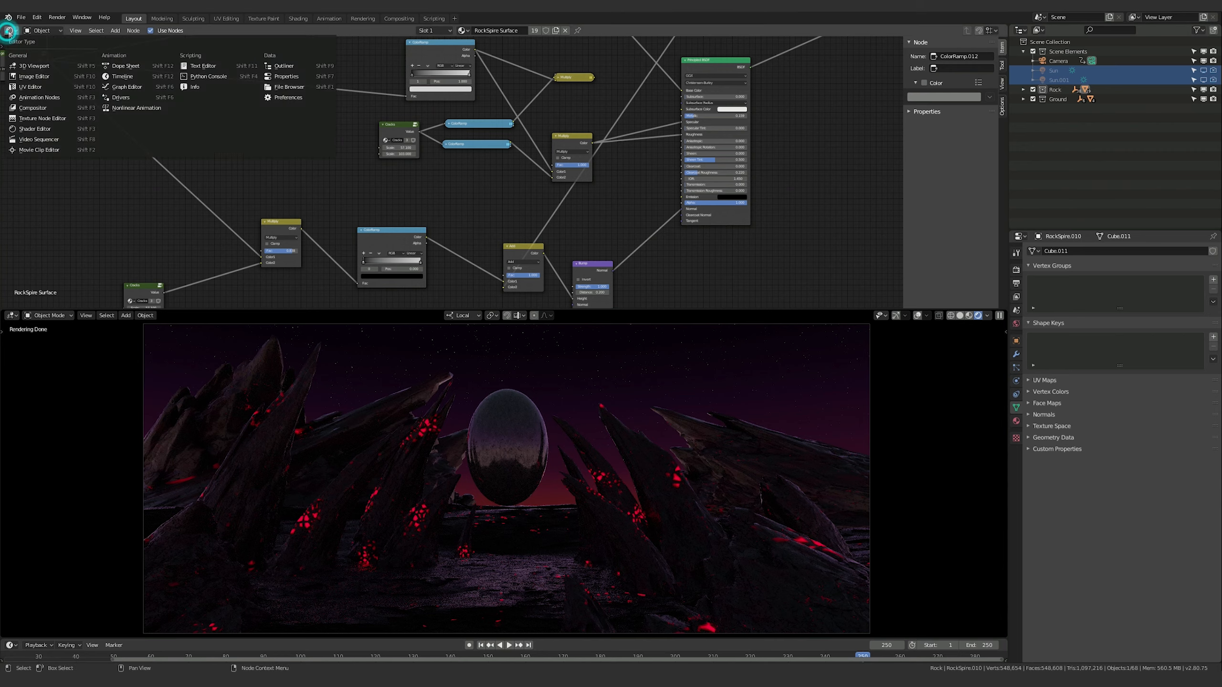
{"action": "left_click", "coordinate": [33, 65]}
{"action": "mouse_move", "coordinate": [385, 178]}
{"action": "middle_mouse_down"}
{"action": "mouse_move", "coordinate": [437, 179]}
{"action": "mouse_move", "coordinate": [398, 217]}
{"action": "mouse_move", "coordinate": [368, 215]}
{"action": "mouse_move", "coordinate": [408, 184]}
{"action": "middle_mouse_up"}
{"action": "scroll", "coordinate": [437, 179], "scroll_direction": "down", "scroll_amount": 8}
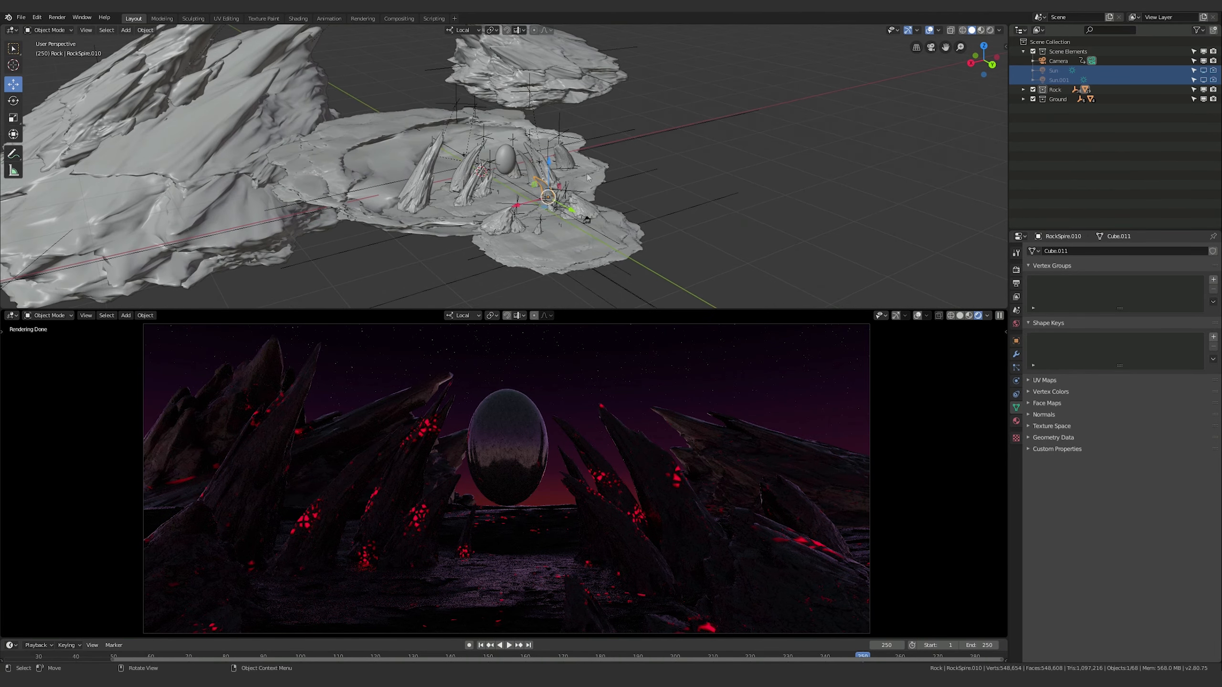
{"action": "middle_click_drag", "start_coordinate": [587, 177], "coordinate": [354, 160]}
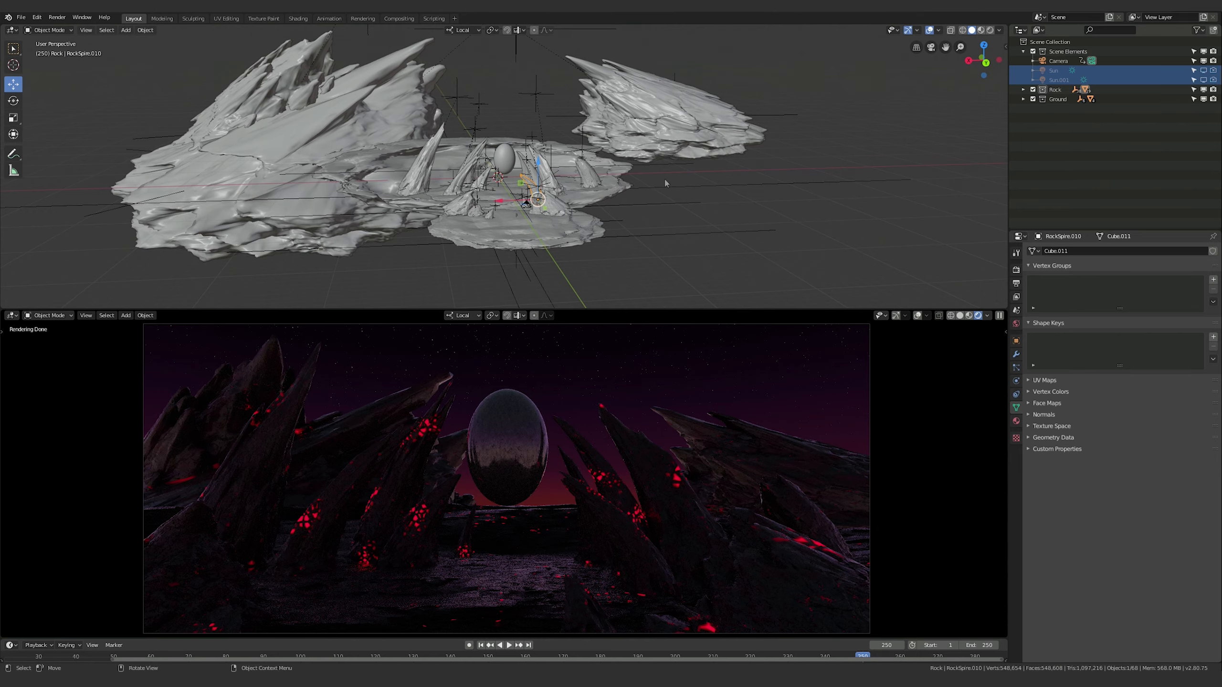
{"action": "middle_click_drag", "start_coordinate": [496, 155], "coordinate": [466, 178]}
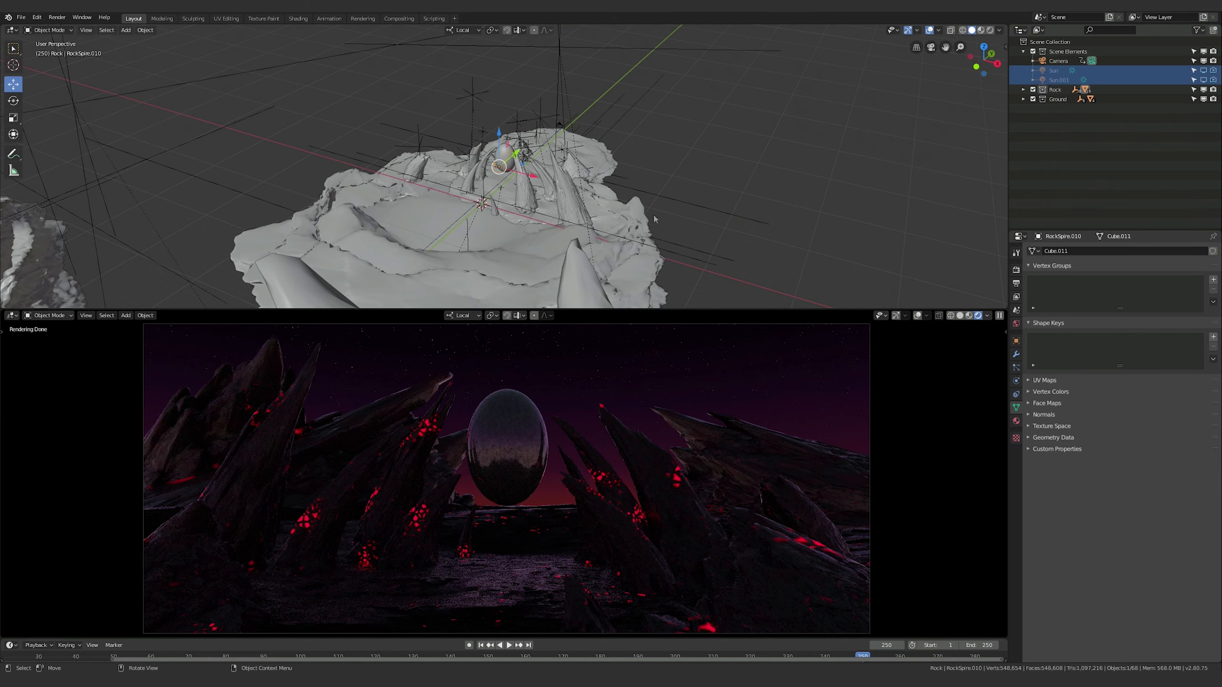
{"action": "middle_click_drag", "start_coordinate": [654, 219], "coordinate": [449, 202]}
Add an Area light and move it above the ground in front of the rock spires and the egg
{"action": "key", "text": "shift+a"}
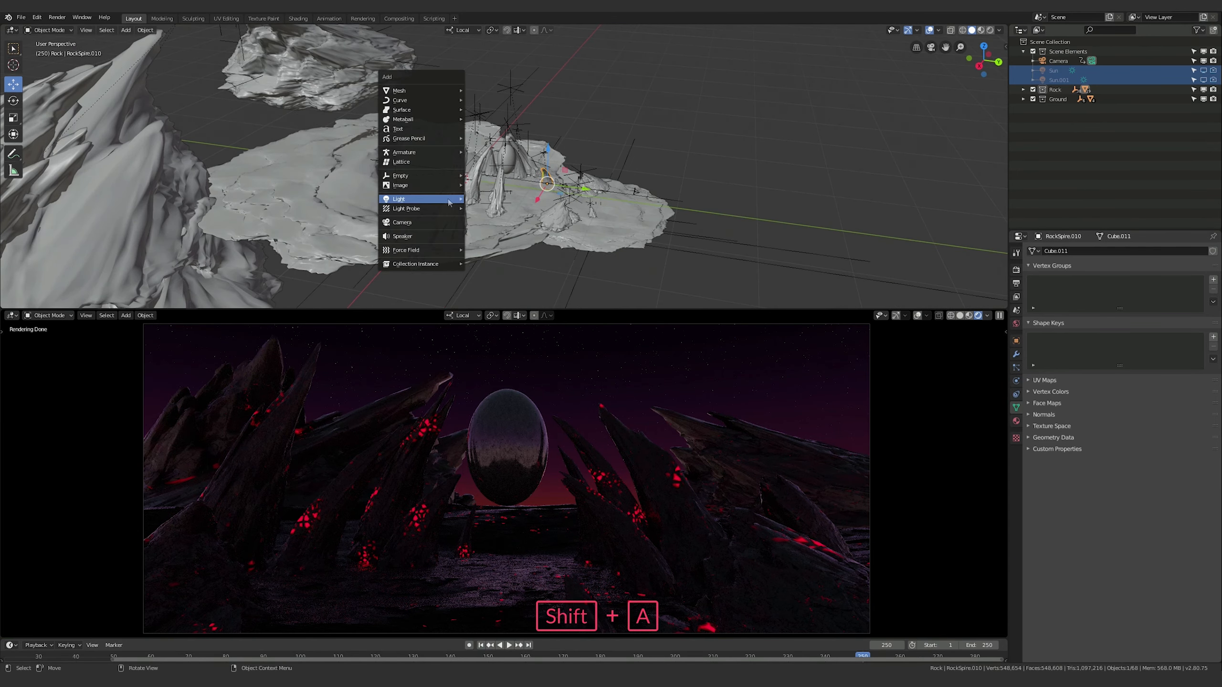
{"action": "mouse_move", "coordinate": [449, 202]}
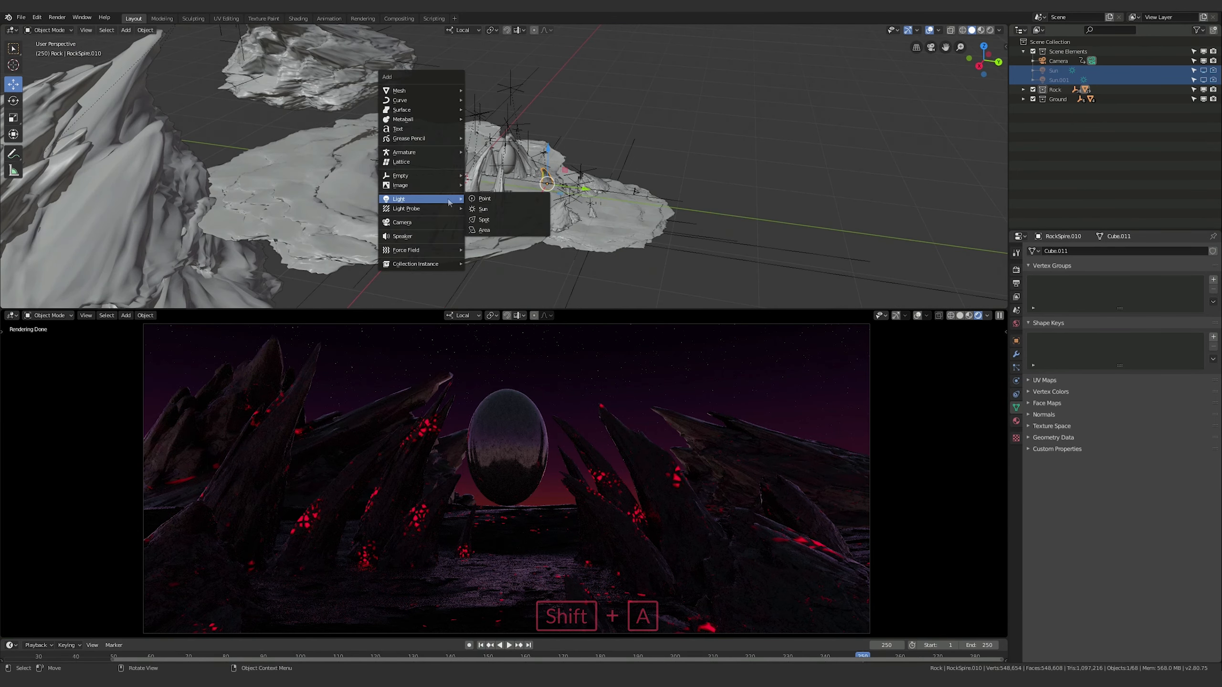
{"action": "left_click", "coordinate": [483, 230]}
{"action": "middle_click_drag", "start_coordinate": [484, 230], "coordinate": [533, 210]}
{"action": "key", "text": "g"}
{"action": "left_click", "coordinate": [506, 168]}
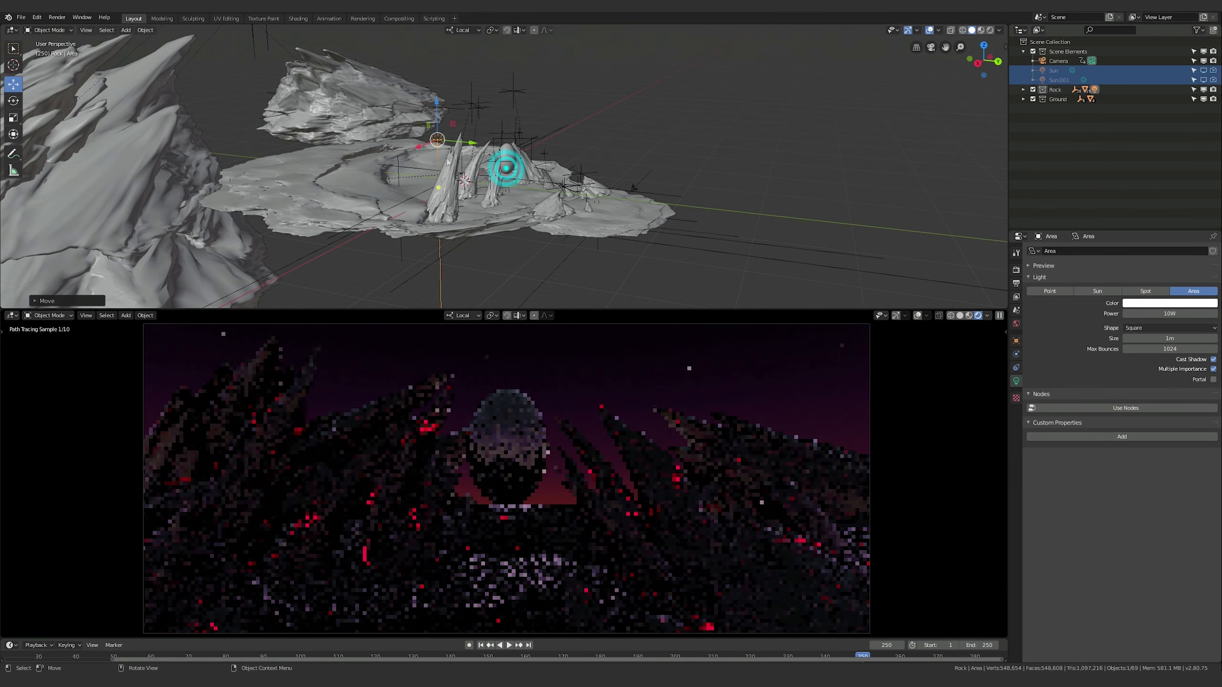
{"action": "mouse_move", "coordinate": [409, 147]}
{"action": "middle_mouse_down"}
{"action": "mouse_move", "coordinate": [416, 174]}
{"action": "mouse_move", "coordinate": [392, 154]}
{"action": "mouse_move", "coordinate": [401, 163]}
{"action": "middle_mouse_up"}
{"action": "scroll", "coordinate": [416, 174], "scroll_direction": "up", "scroll_amount": 5}
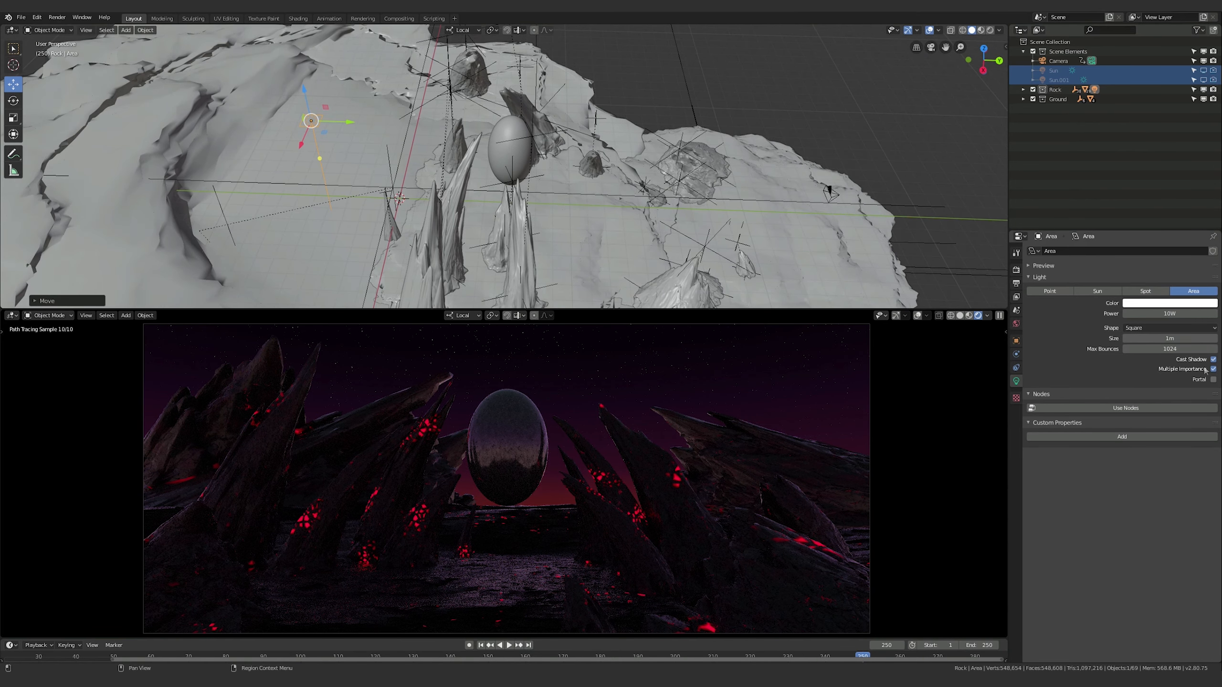
Set the Area light's shape to Disk and rotate it about 85° around its local X axis
{"action": "left_click", "coordinate": [1155, 327]}
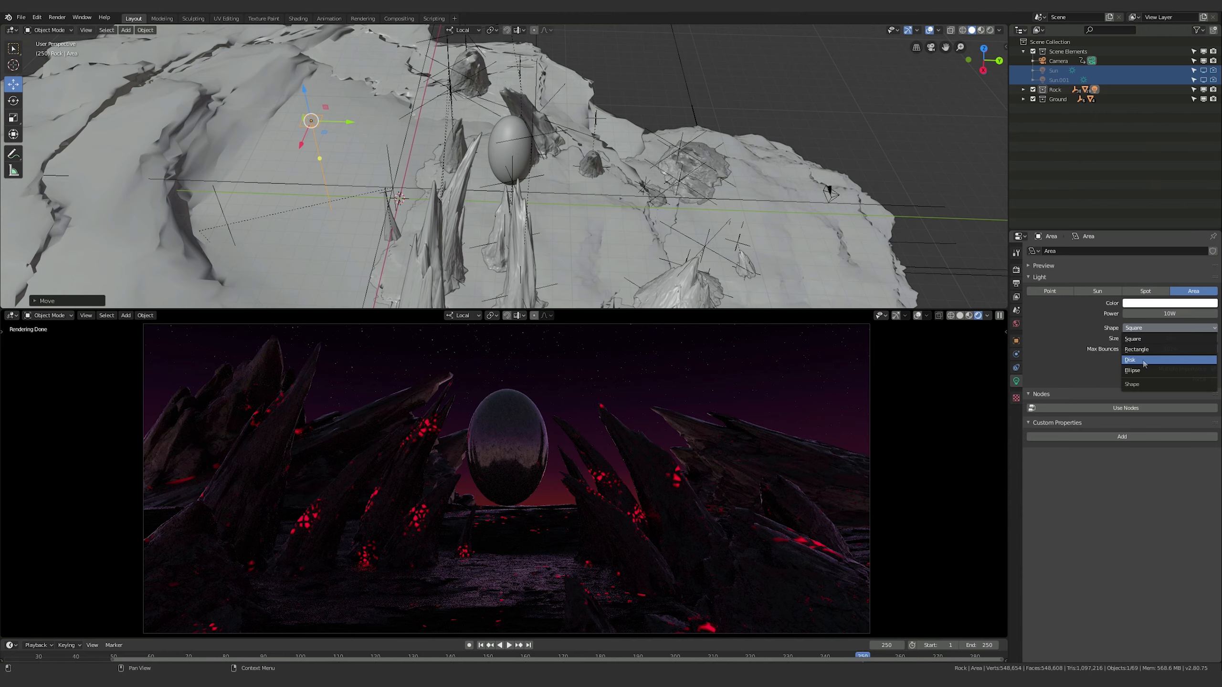
{"action": "left_click", "coordinate": [1143, 360]}
{"action": "middle_click_drag", "start_coordinate": [548, 219], "coordinate": [558, 216]}
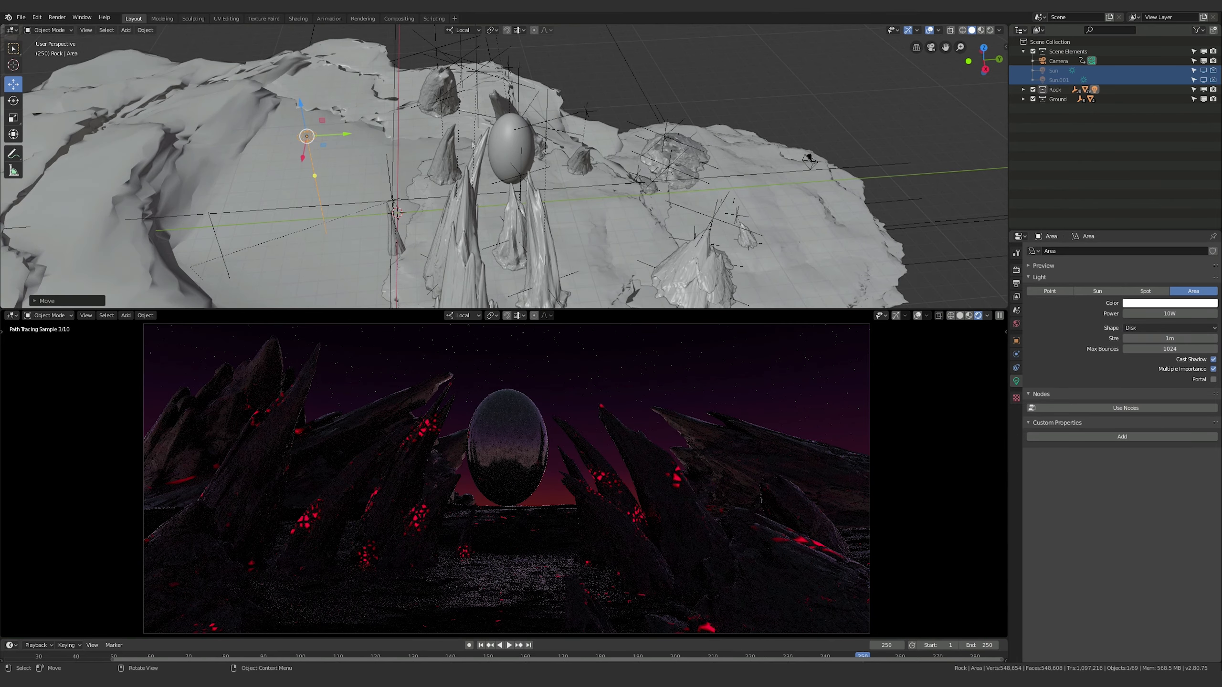
{"action": "key", "text": "r"}
{"action": "key", "text": "x"}
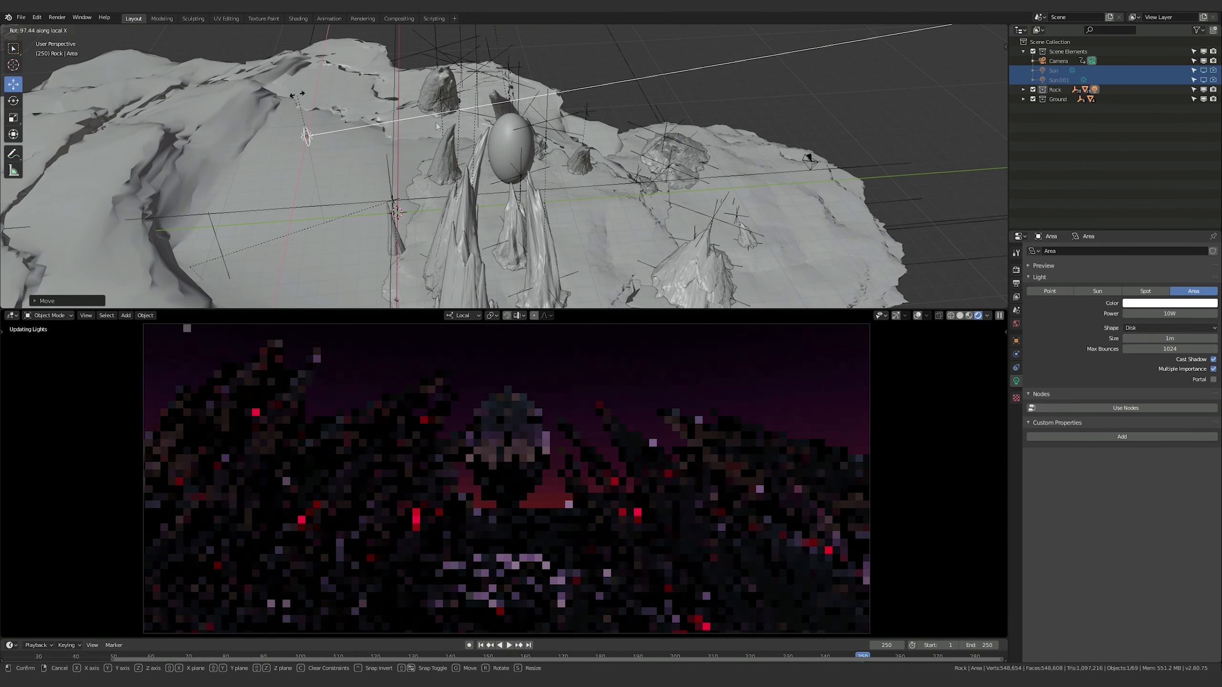
{"action": "left_click", "coordinate": [305, 94]}
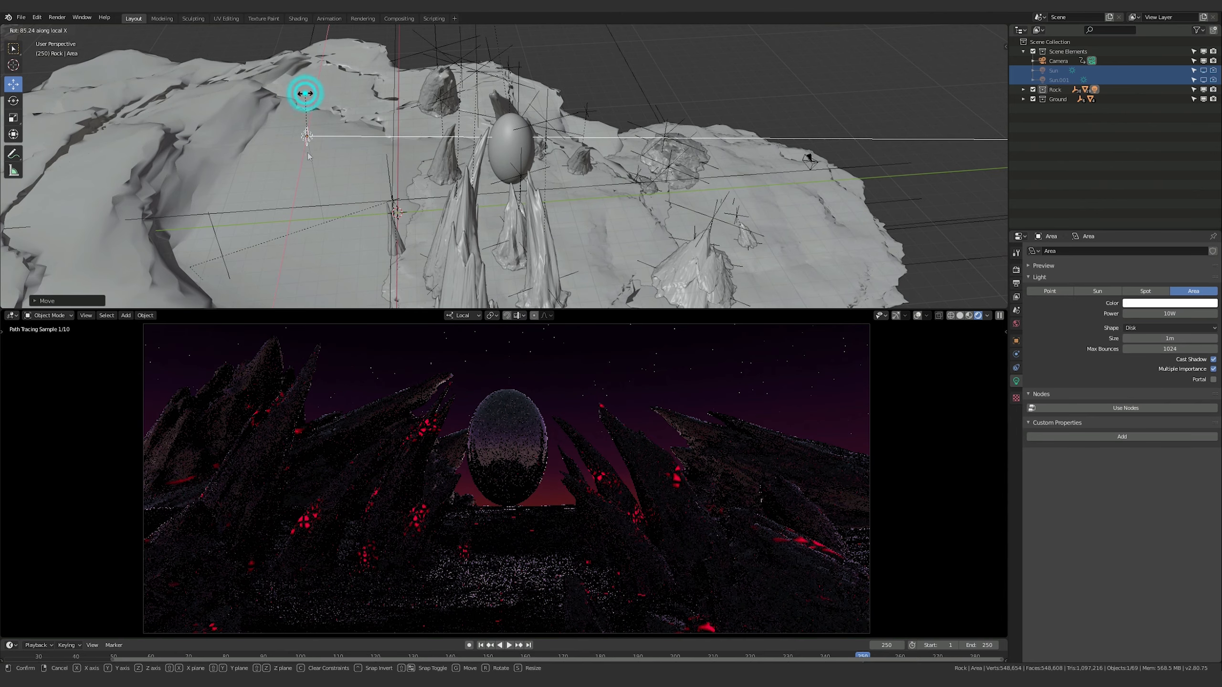
{"action": "middle_click_drag", "start_coordinate": [308, 157], "coordinate": [569, 174]}
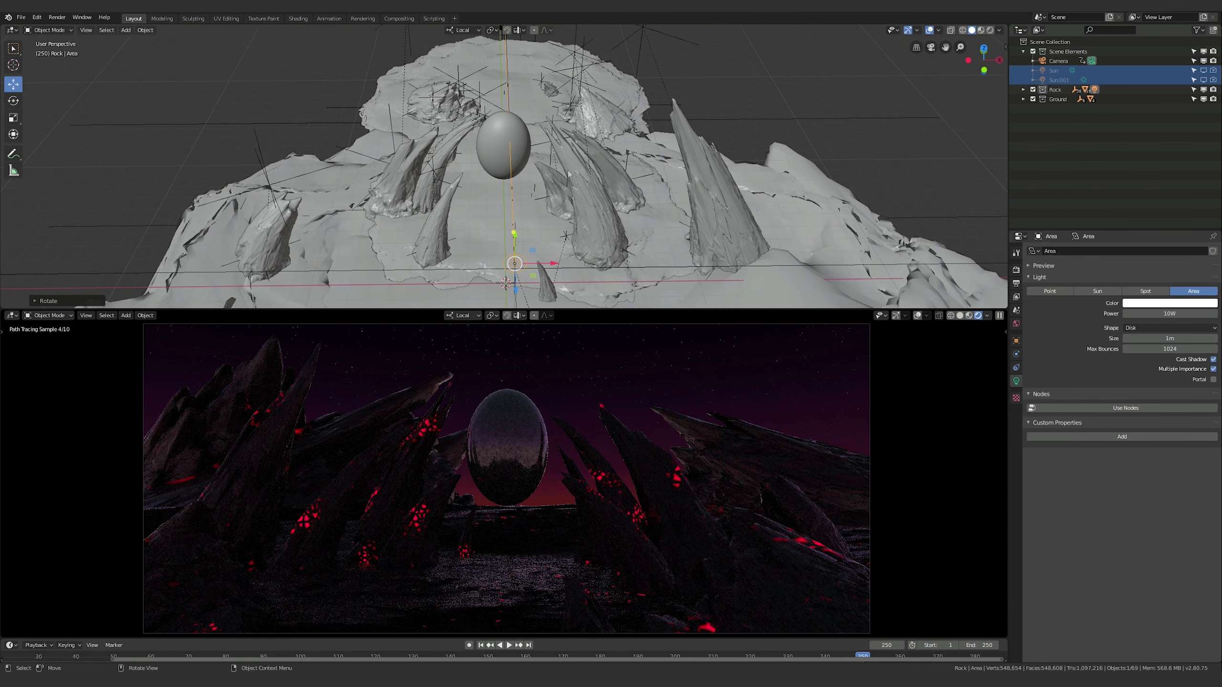
{"action": "key", "text": "z"}
{"action": "key", "text": "Escape"}
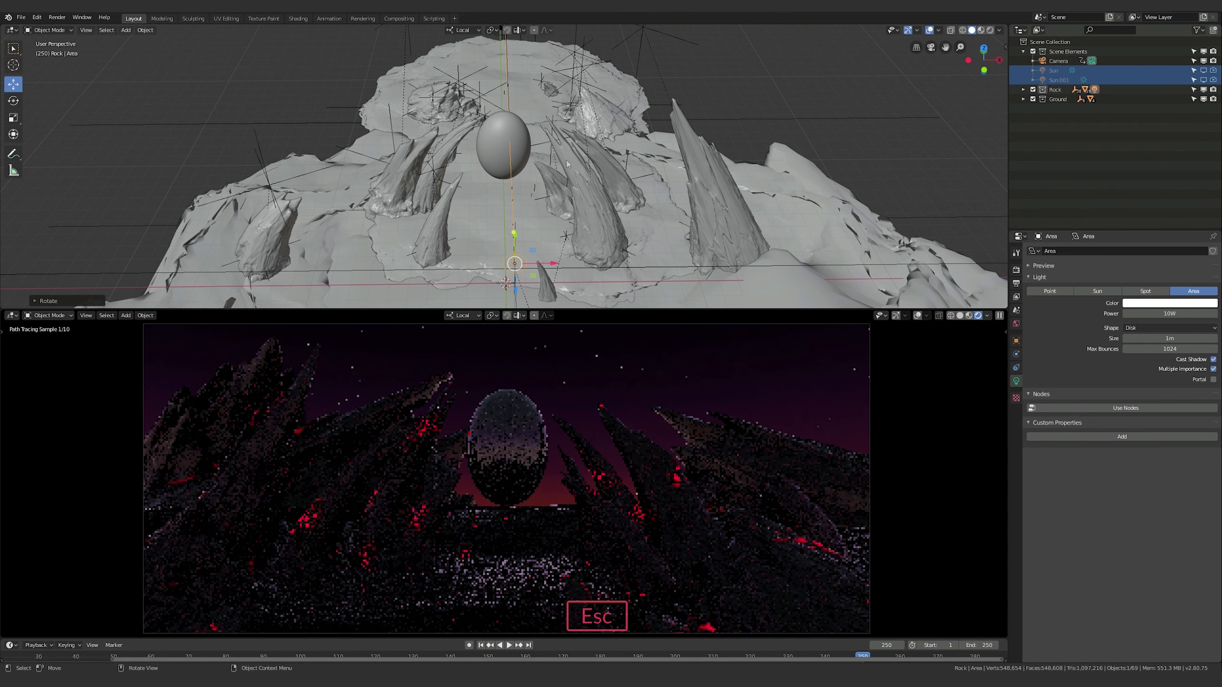
{"action": "left_click", "coordinate": [459, 30]}
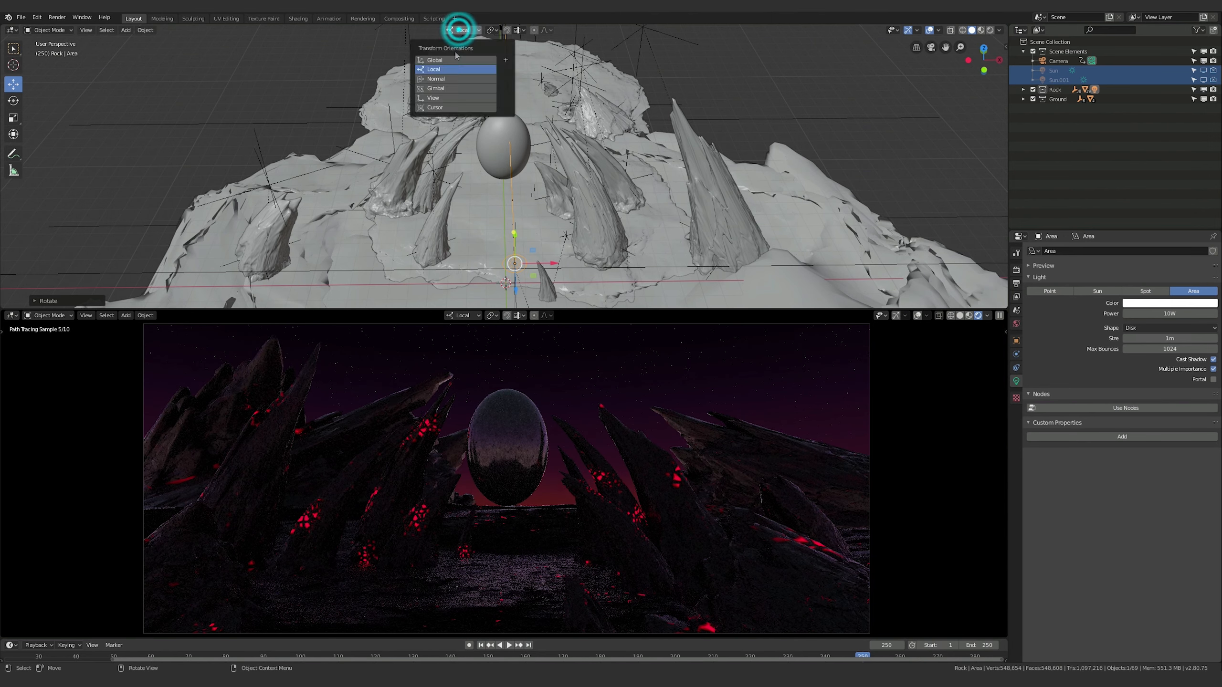
{"action": "left_click", "coordinate": [436, 60]}
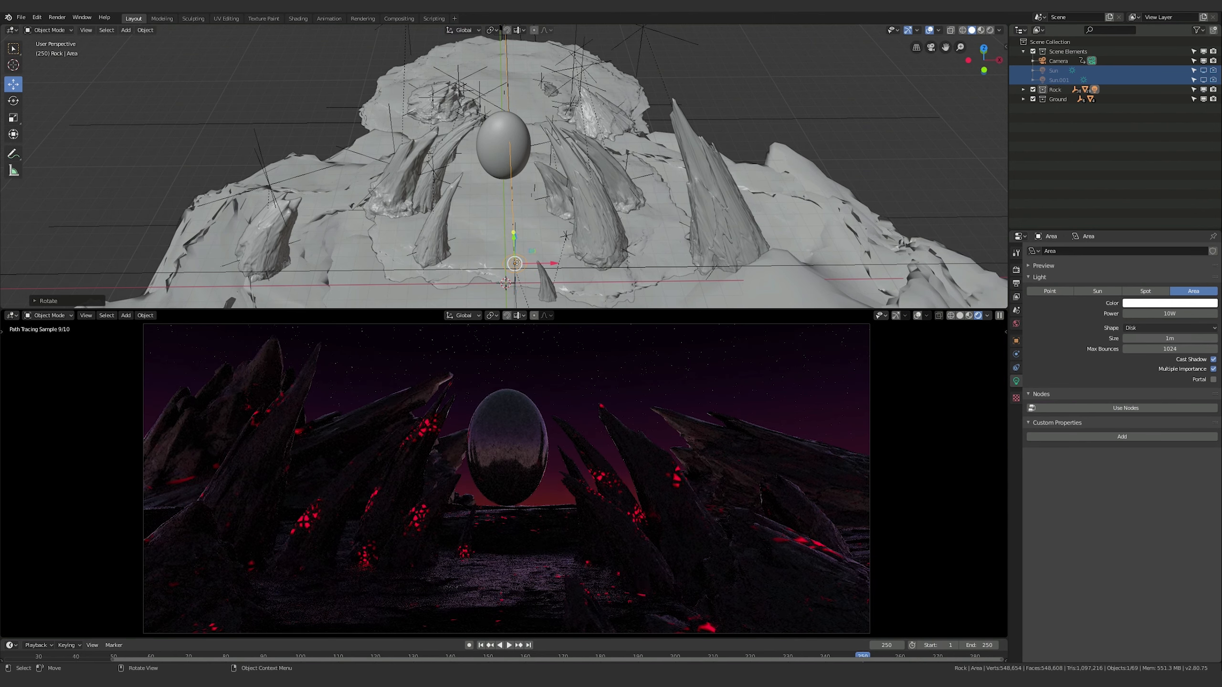
{"action": "left_click", "coordinate": [462, 30]}
{"action": "left_click", "coordinate": [441, 69]}
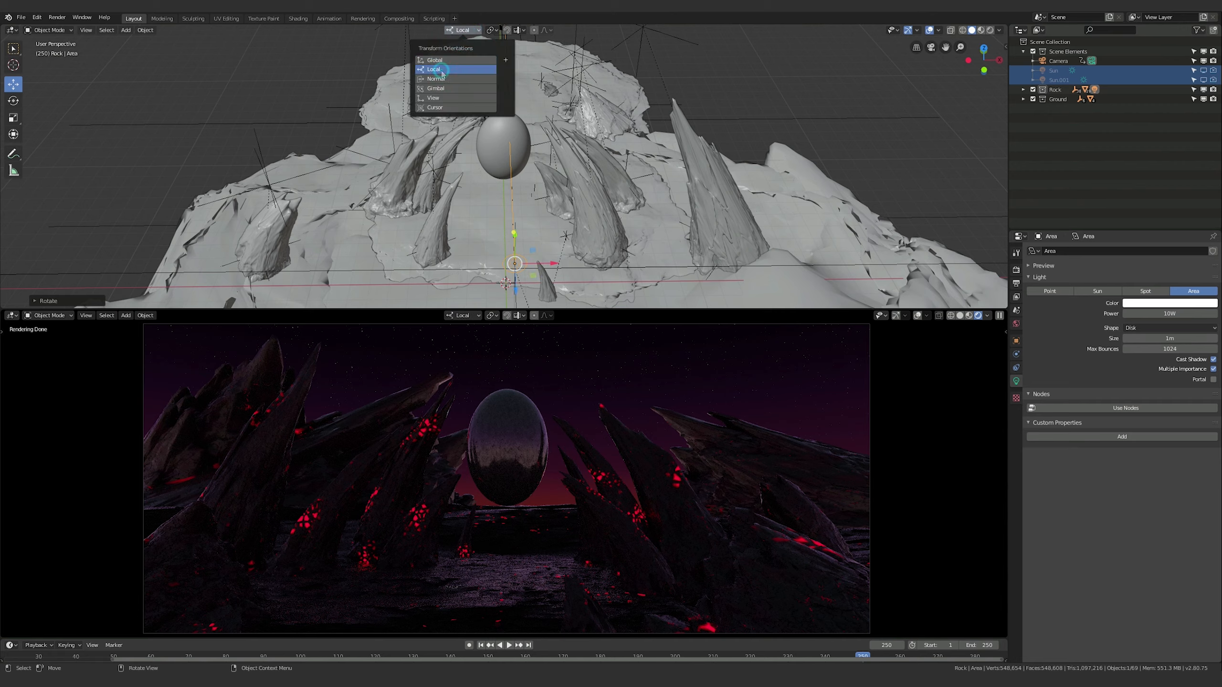
{"action": "key", "text": "r"}
{"action": "key", "text": "z"}
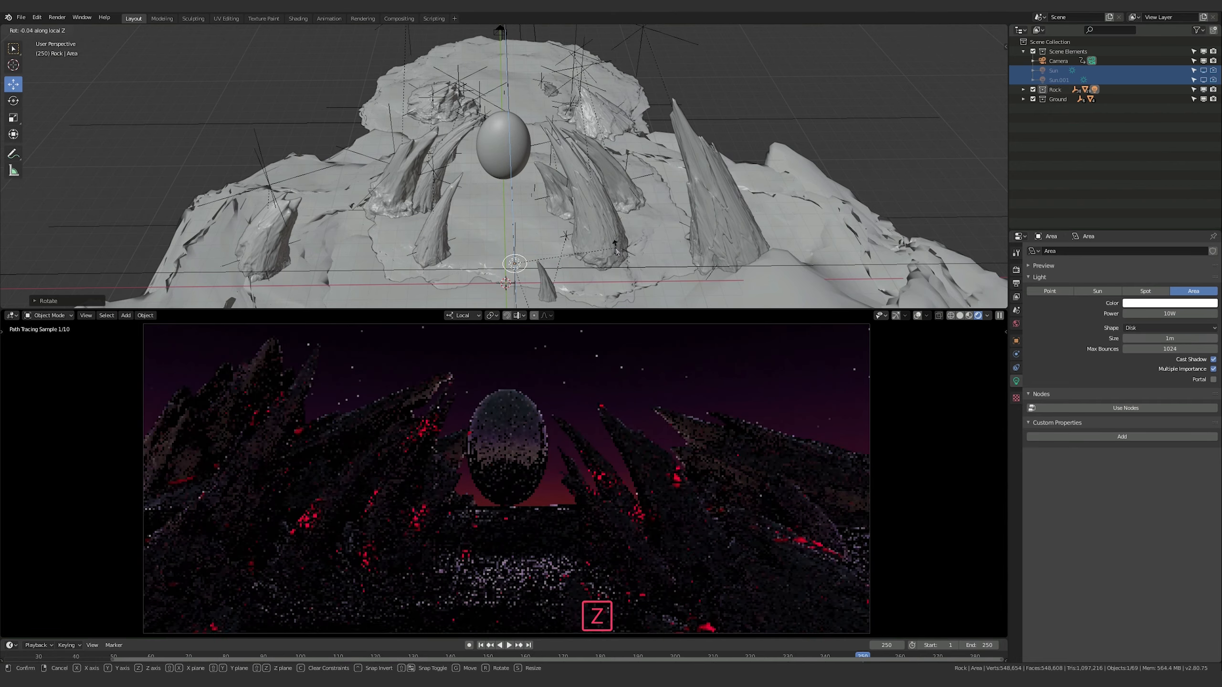
{"action": "key", "text": "Escape"}
Rotate the Area light around its local Y axis
{"action": "key", "text": "r"}
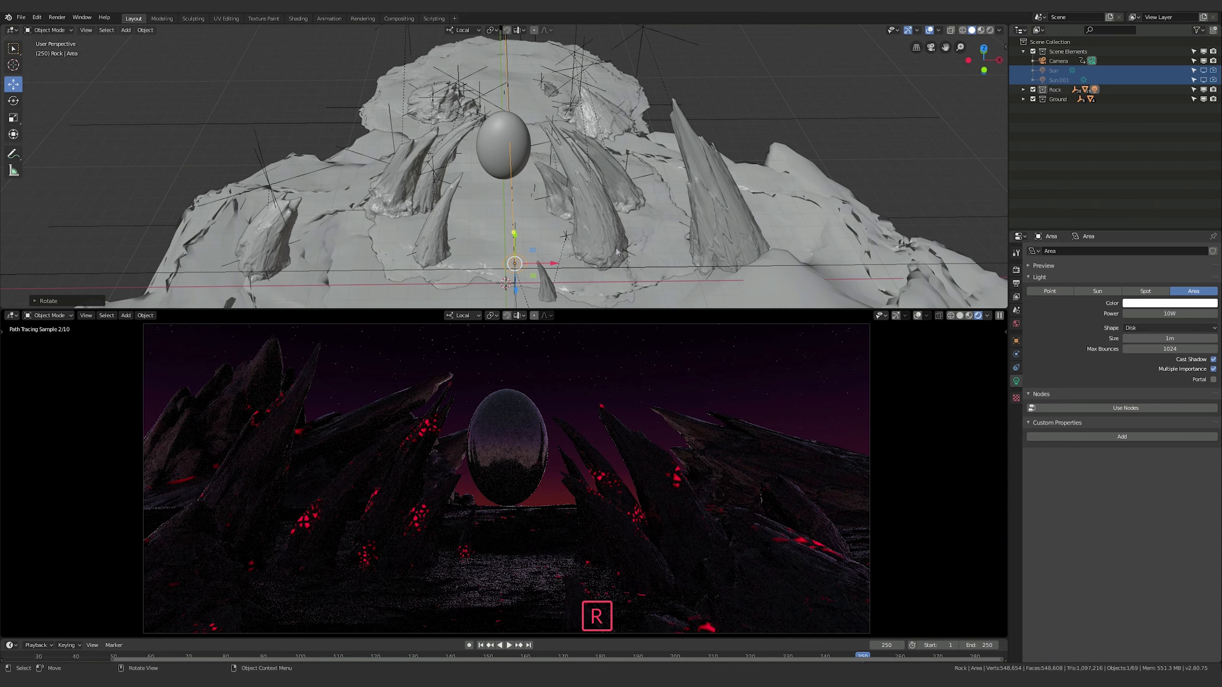
{"action": "key", "text": "y"}
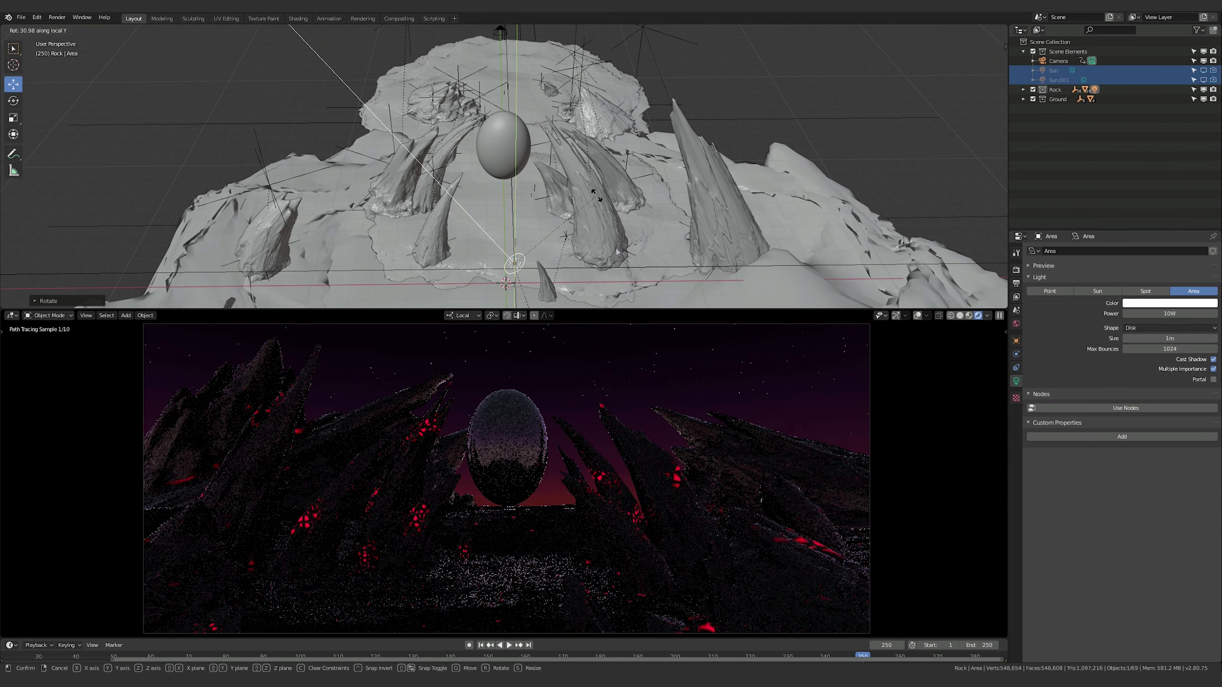
{"action": "left_click", "coordinate": [582, 175]}
Nudge the Area light slightly along its local X axis and tilt it around the same axis
{"action": "middle_click_drag", "start_coordinate": [753, 259], "coordinate": [538, 124]}
{"action": "key", "text": "g"}
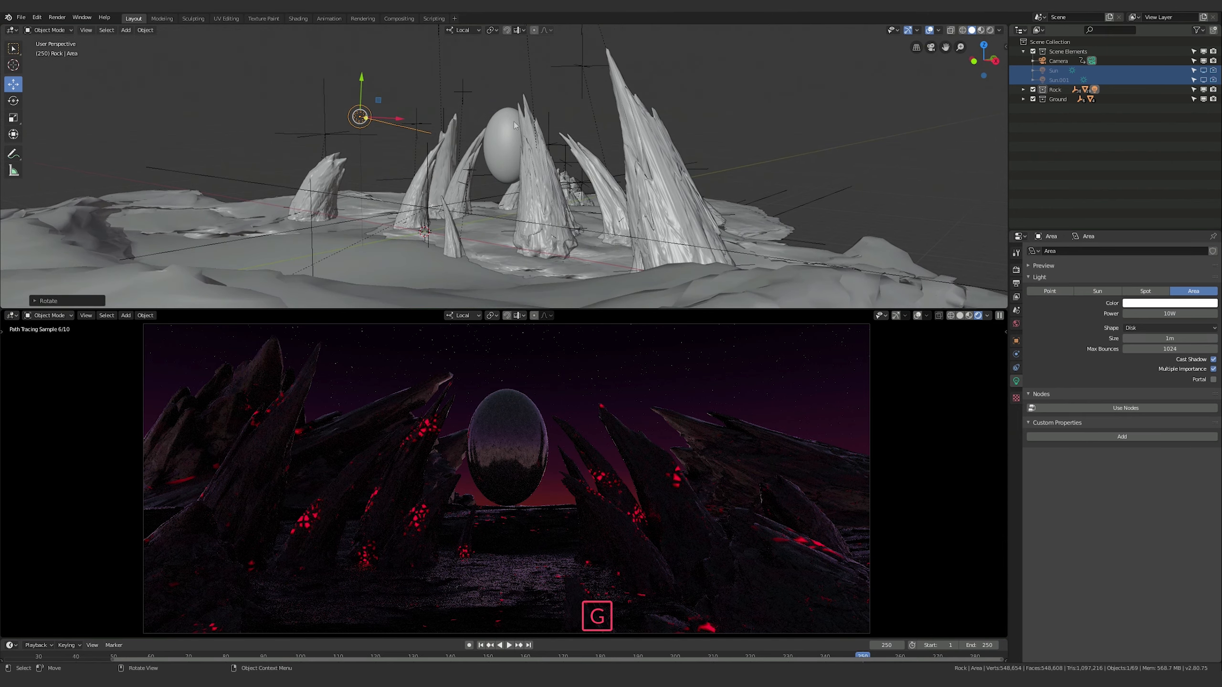
{"action": "key", "text": "x"}
{"action": "left_click", "coordinate": [514, 151]}
{"action": "key", "text": "r"}
{"action": "key", "text": "x"}
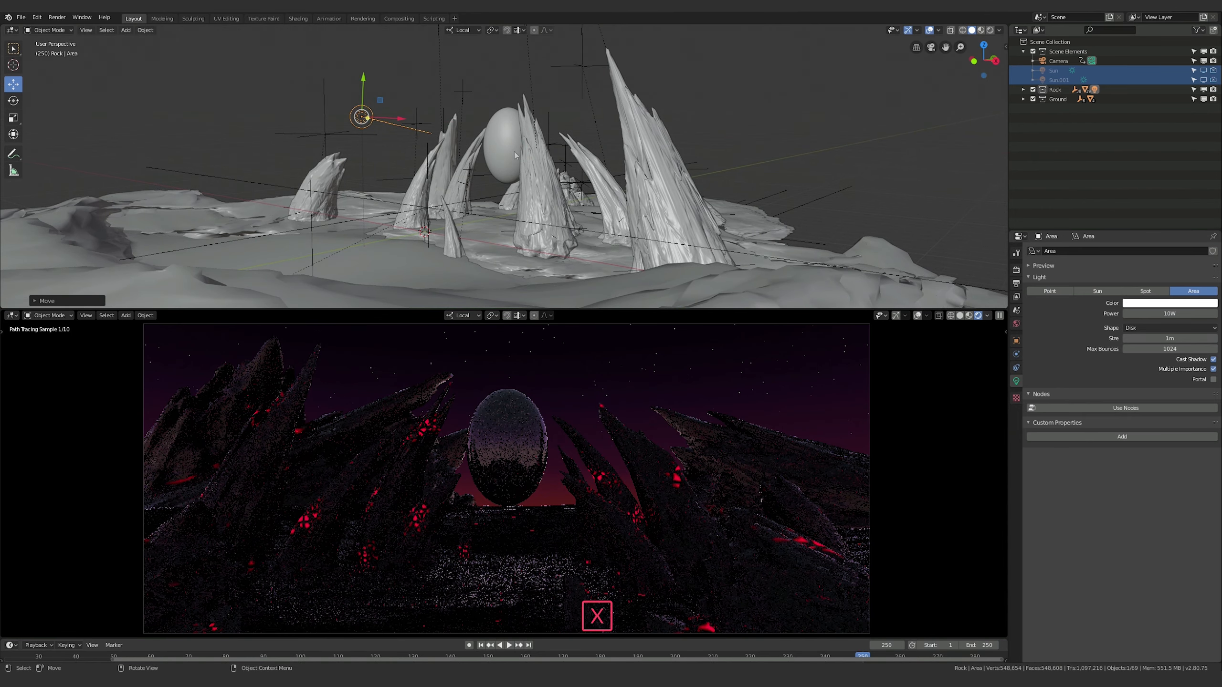
{"action": "left_click", "coordinate": [513, 153]}
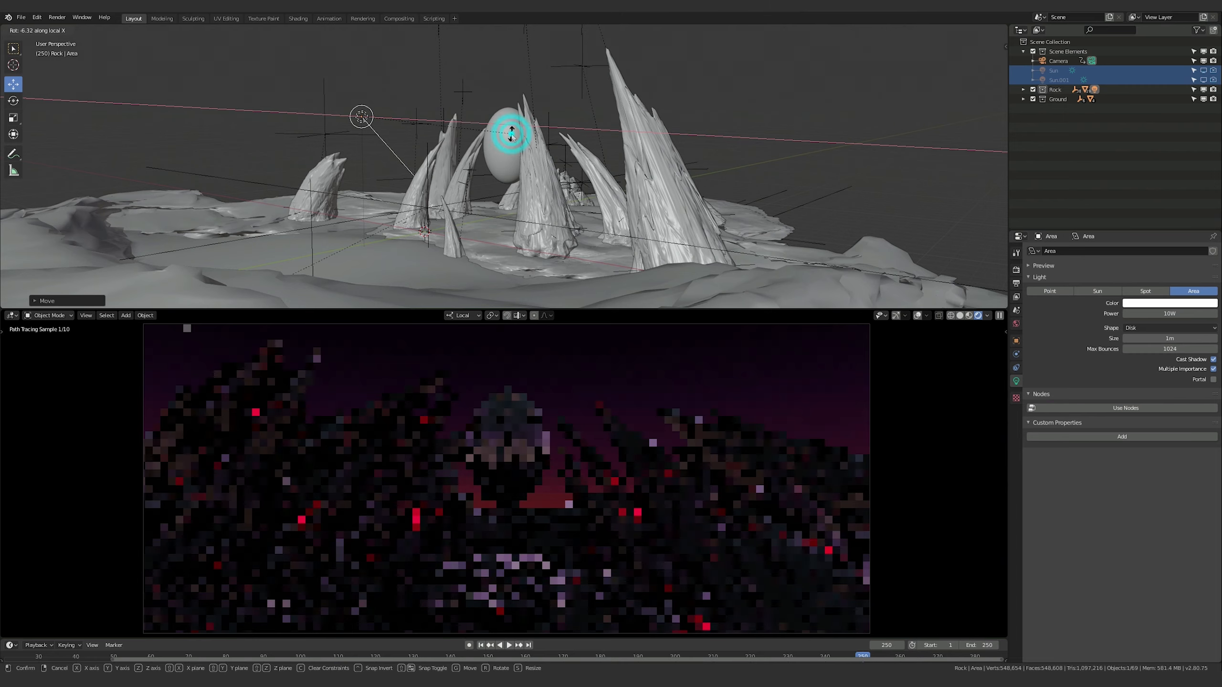
Move the Area light across the scene to just beside the lower part of the egg
{"action": "middle_click_drag", "start_coordinate": [514, 153], "coordinate": [412, 152]}
{"action": "key", "text": "g"}
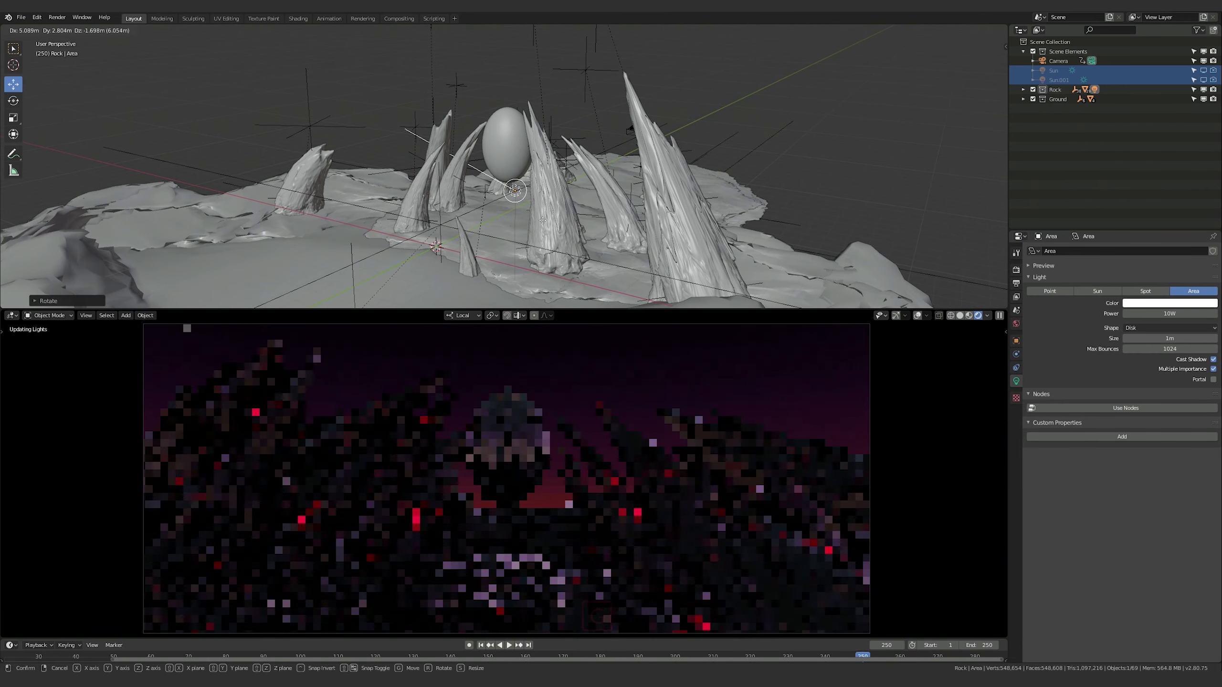
{"action": "left_click", "coordinate": [544, 220]}
{"action": "middle_click_drag", "start_coordinate": [543, 220], "coordinate": [562, 189]}
{"action": "key", "text": "g"}
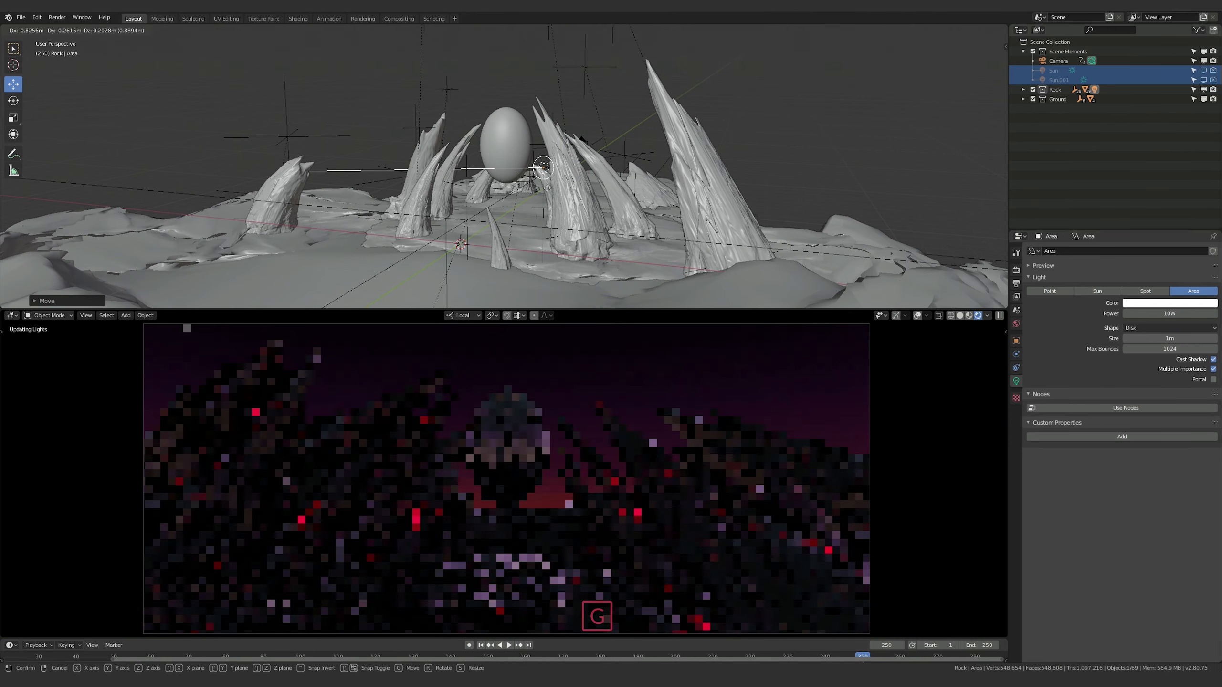
Rotate the Area light about -32° around its local Y axis and move it about 1.7 m, up in front of the egg
{"action": "key", "text": "r"}
{"action": "key", "text": "z"}
{"action": "key", "text": "Escape"}
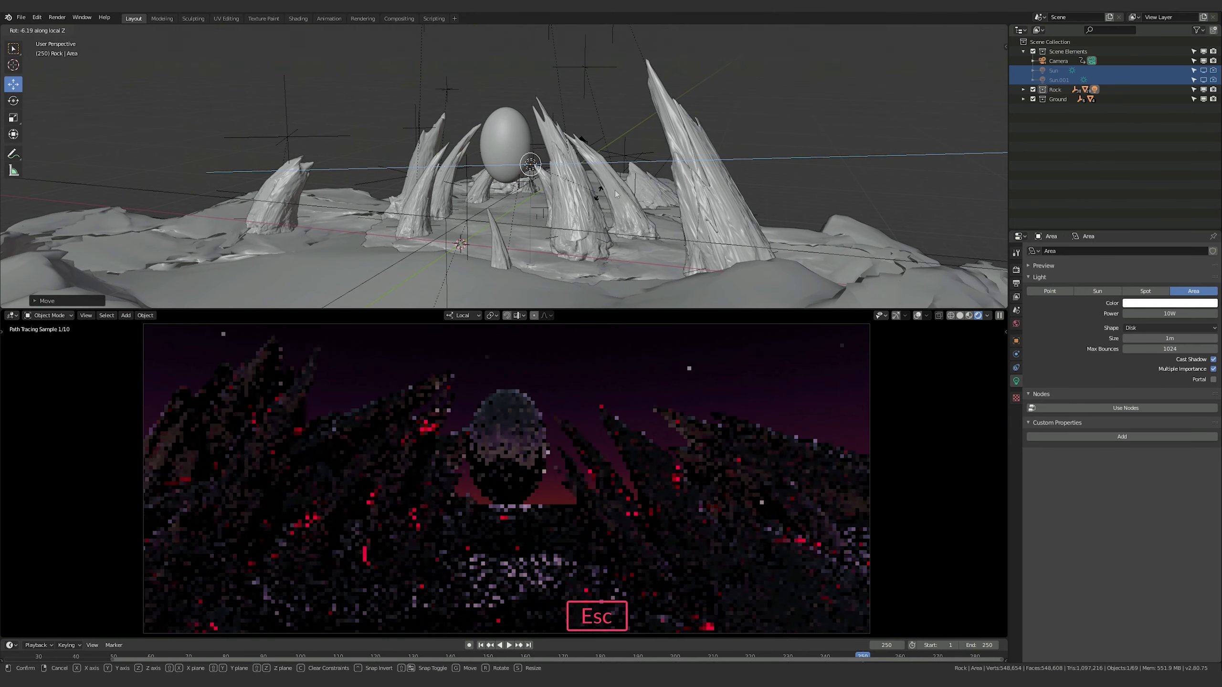
{"action": "key", "text": "y"}
{"action": "key", "text": "y"}
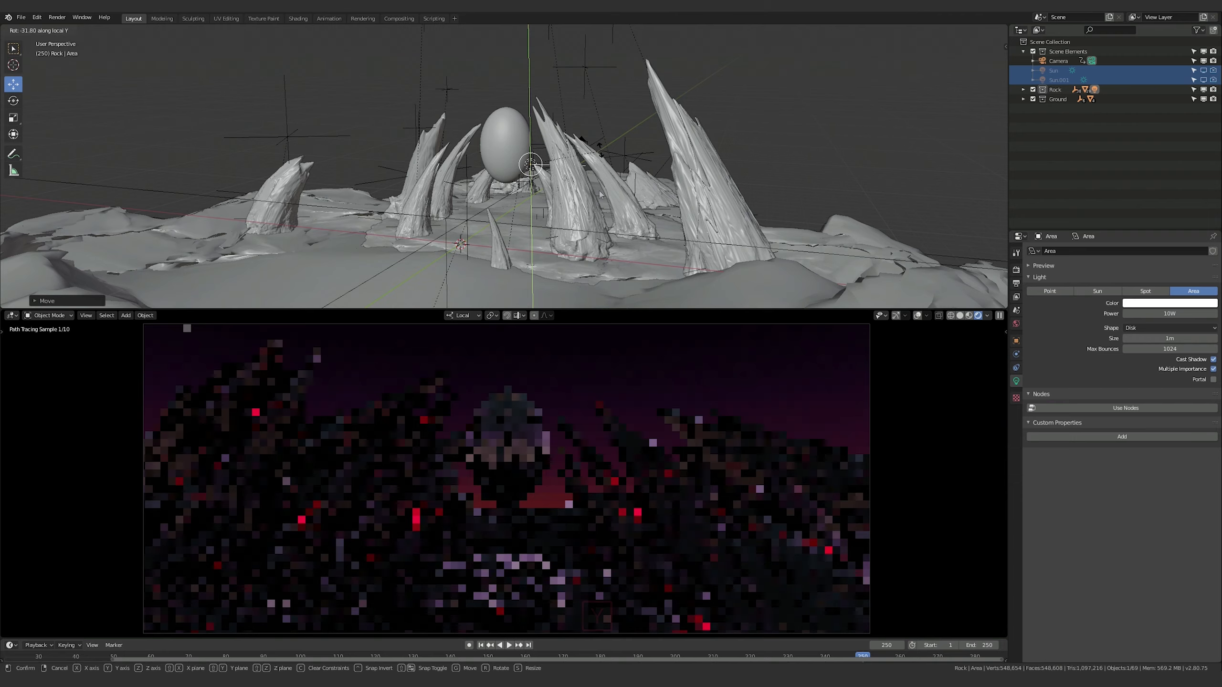
{"action": "left_click", "coordinate": [599, 164]}
{"action": "key", "text": "g"}
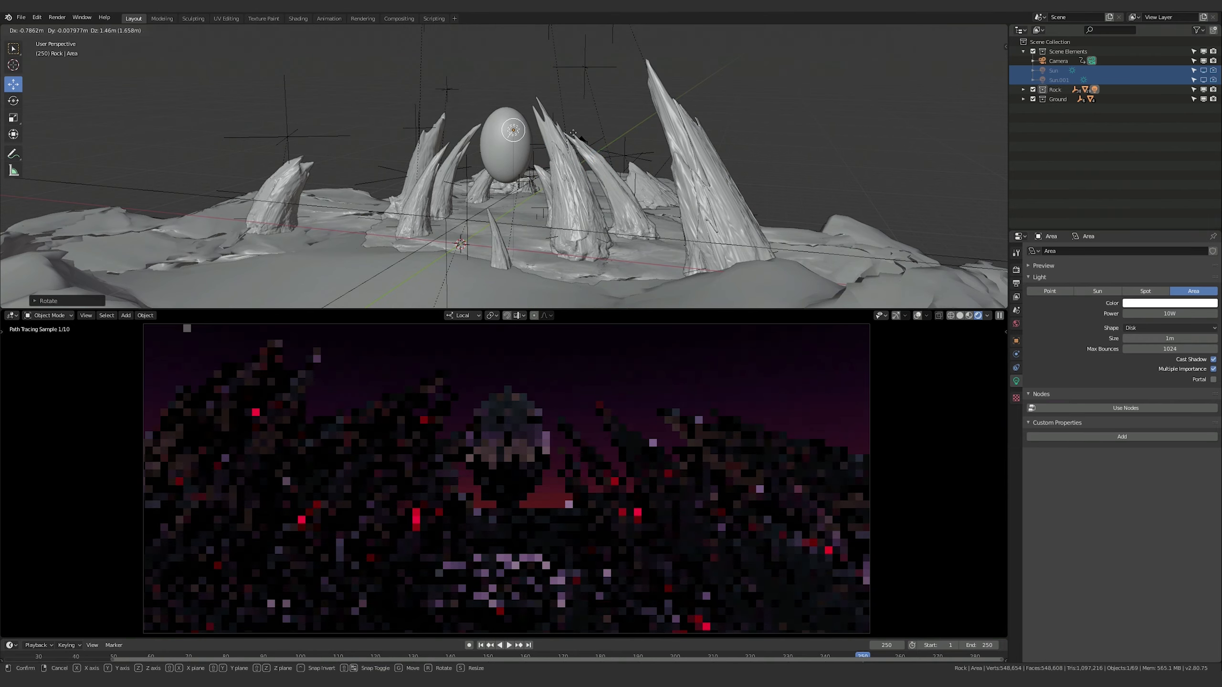
{"action": "left_click", "coordinate": [573, 134]}
Scale up the Area light's disk to span the egg and rock spires and set its size to 2.6 m
{"action": "middle_click_drag", "start_coordinate": [574, 133], "coordinate": [562, 201]}
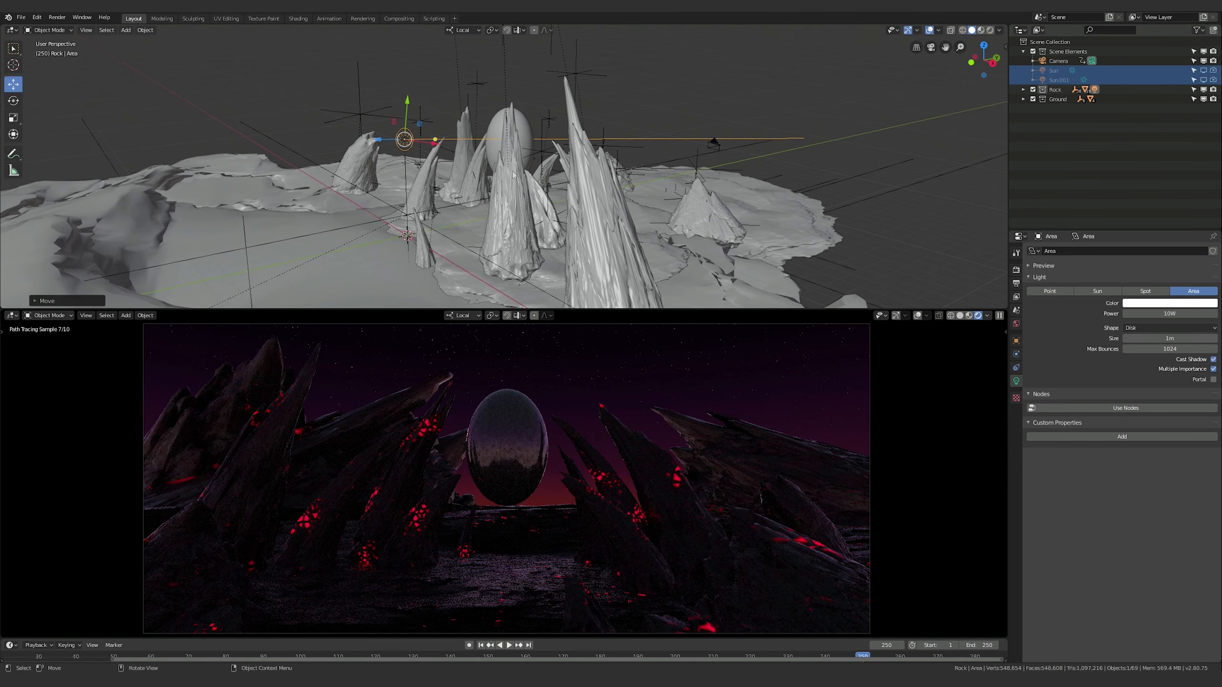
{"action": "key", "text": "s"}
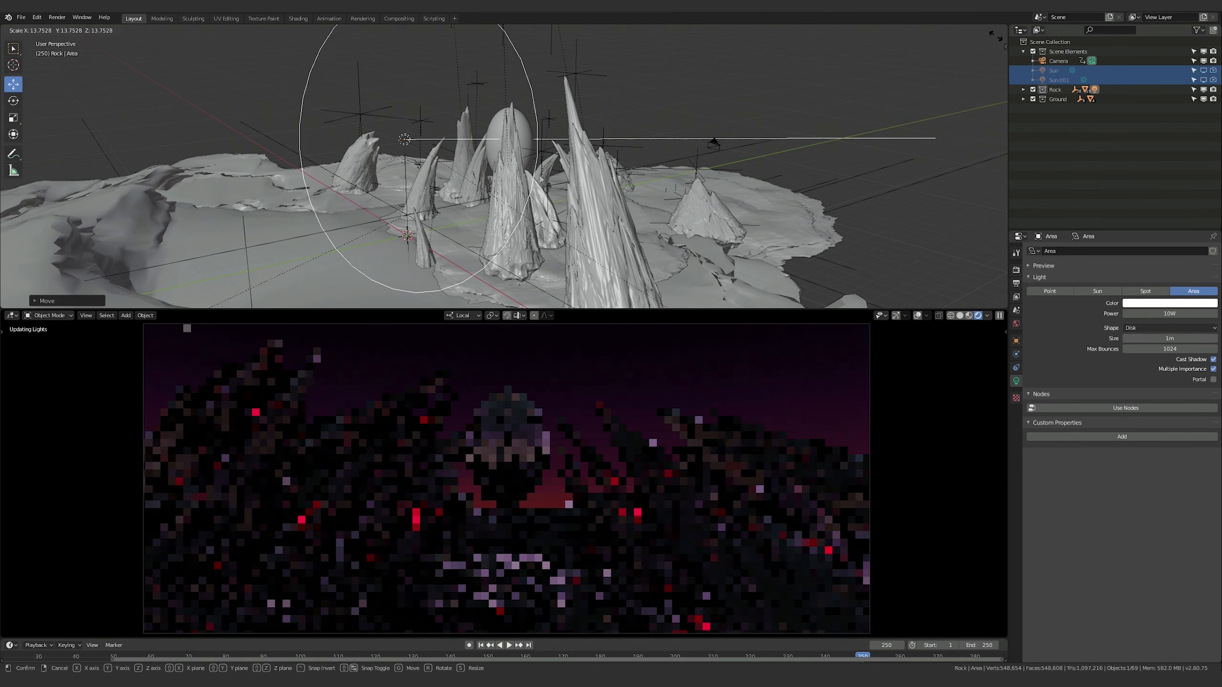
{"action": "left_click", "coordinate": [253, 190]}
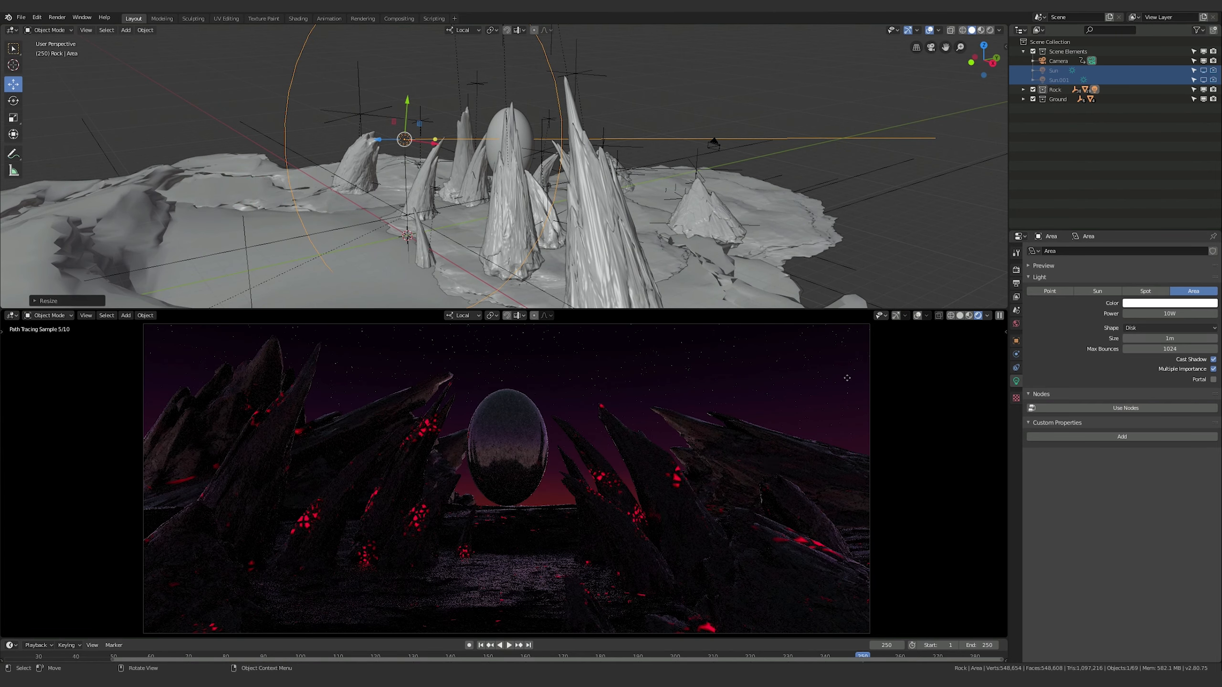
{"action": "mouse_move", "coordinate": [1169, 338]}
{"action": "left_mouse_down"}
{"action": "mouse_move", "coordinate": [1193, 339]}
{"action": "mouse_move", "coordinate": [1161, 339]}
{"action": "left_mouse_up"}
{"action": "key", "text": "s"}
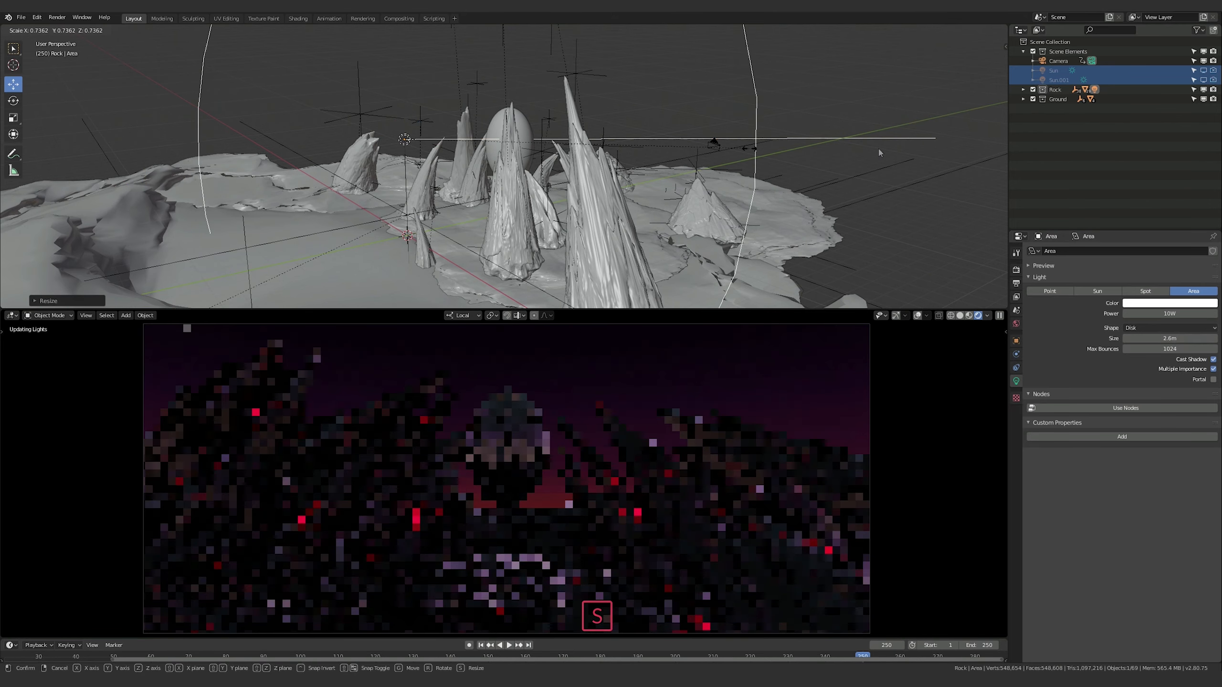
{"action": "left_click", "coordinate": [729, 149]}
Set the Area light's power to 1000 W
{"action": "left_click", "coordinate": [1169, 313]}
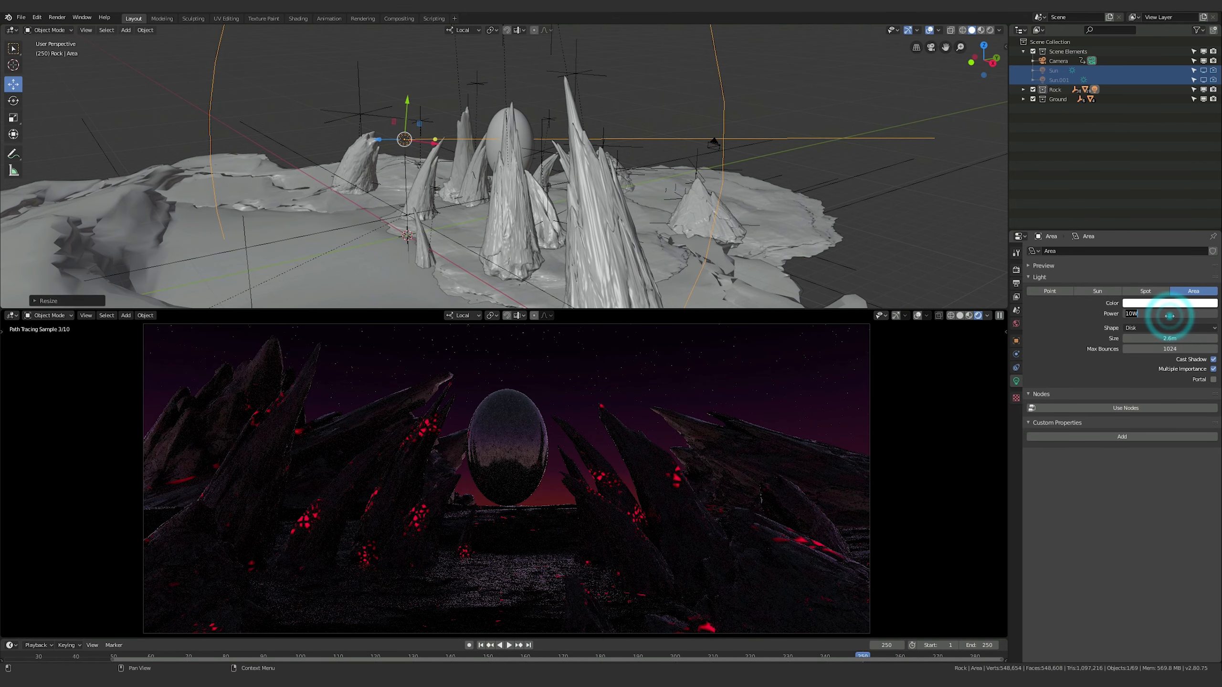
{"action": "key", "text": "KP_1"}
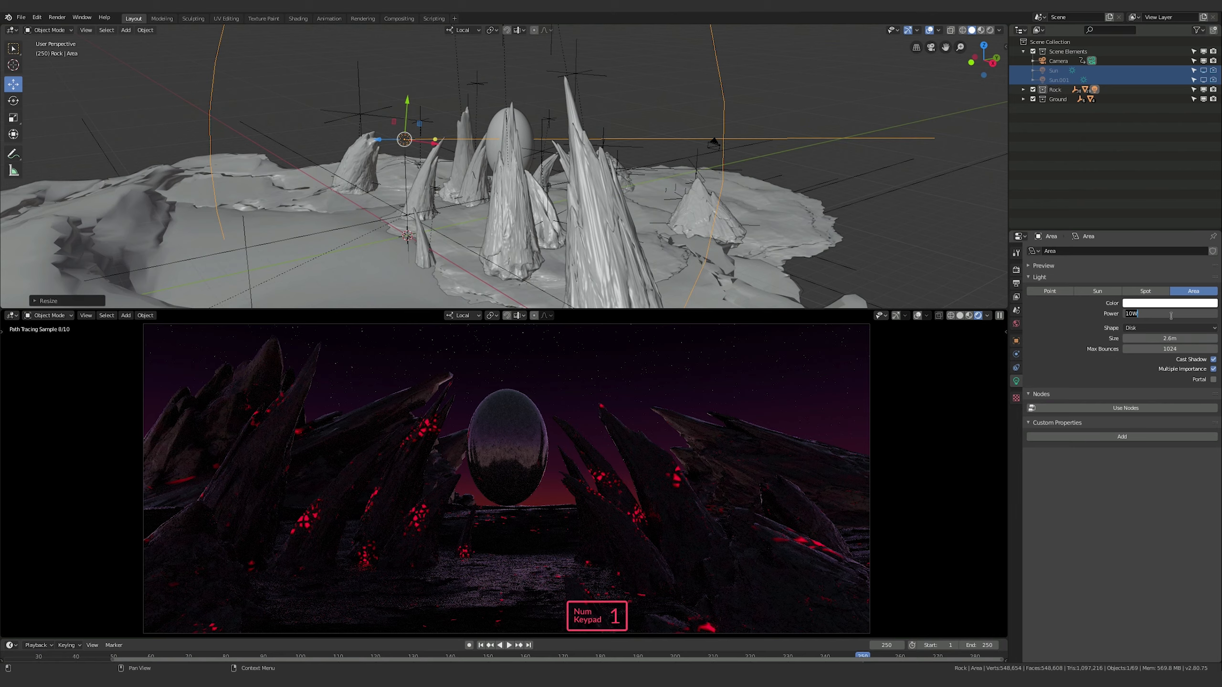
{"action": "key", "text": "Return"}
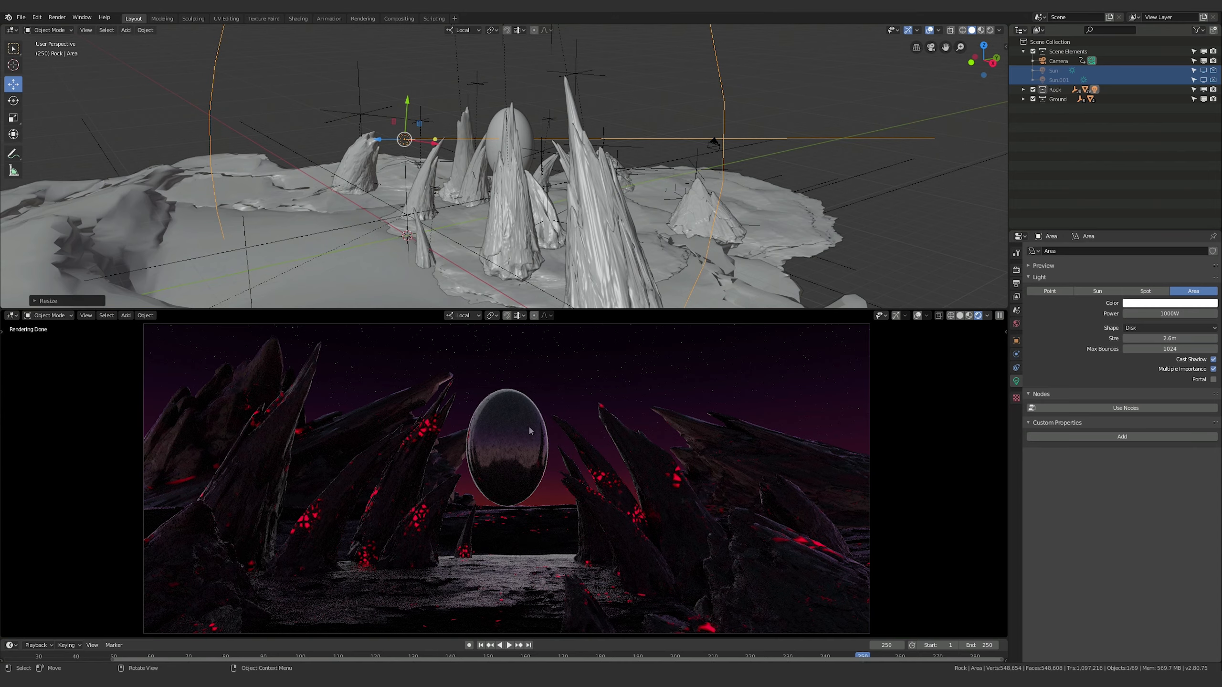
Move the Area light about 4 m sideways to the curved spire beside the egg and rotate it about 23° around its local Y axis
{"action": "middle_click_drag", "start_coordinate": [703, 210], "coordinate": [476, 183]}
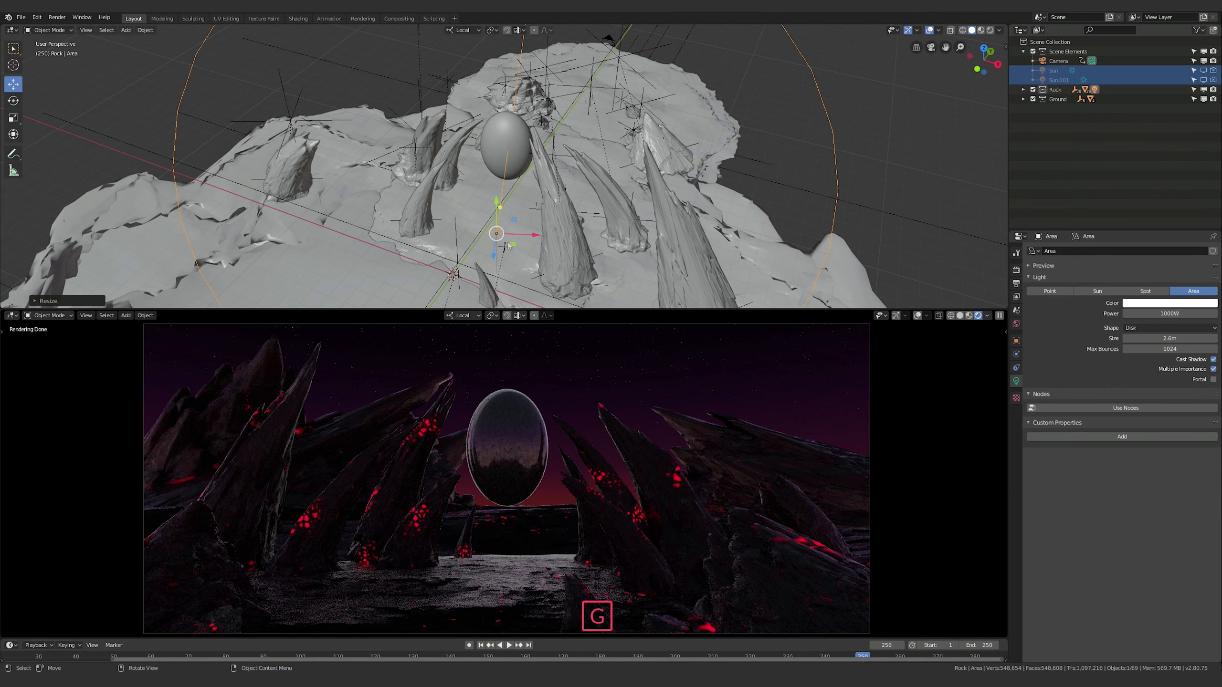
{"action": "key", "text": "g"}
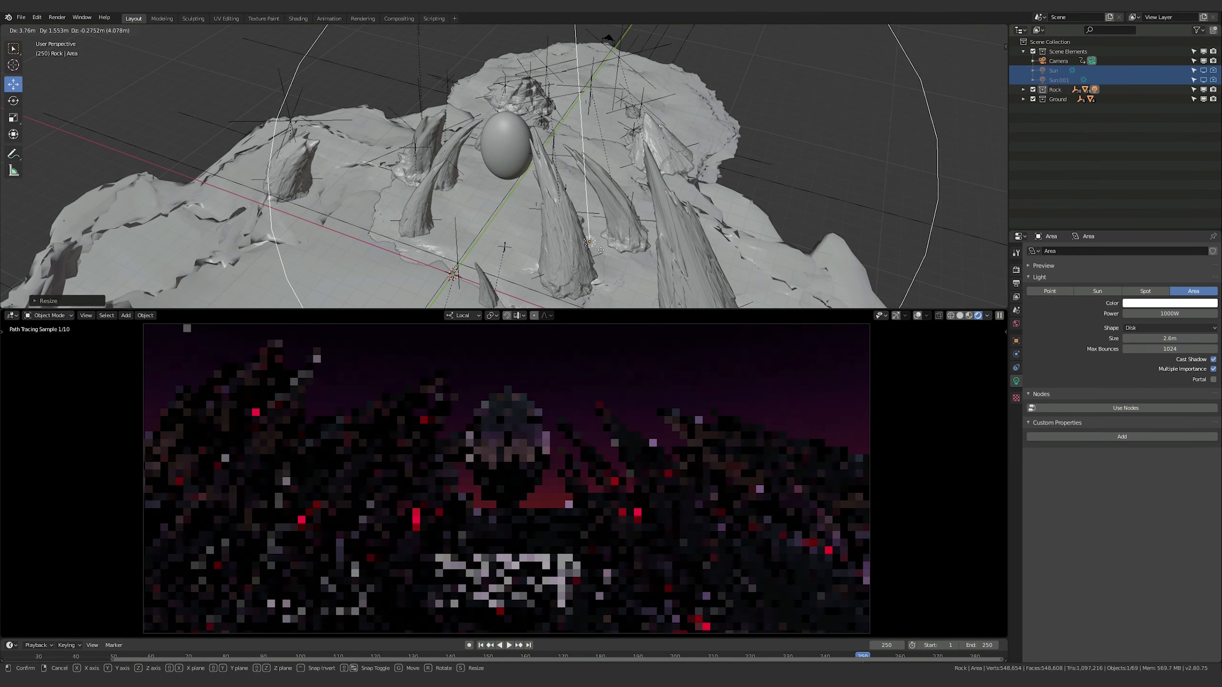
{"action": "left_click", "coordinate": [600, 249]}
{"action": "key", "text": "r"}
{"action": "key", "text": "y"}
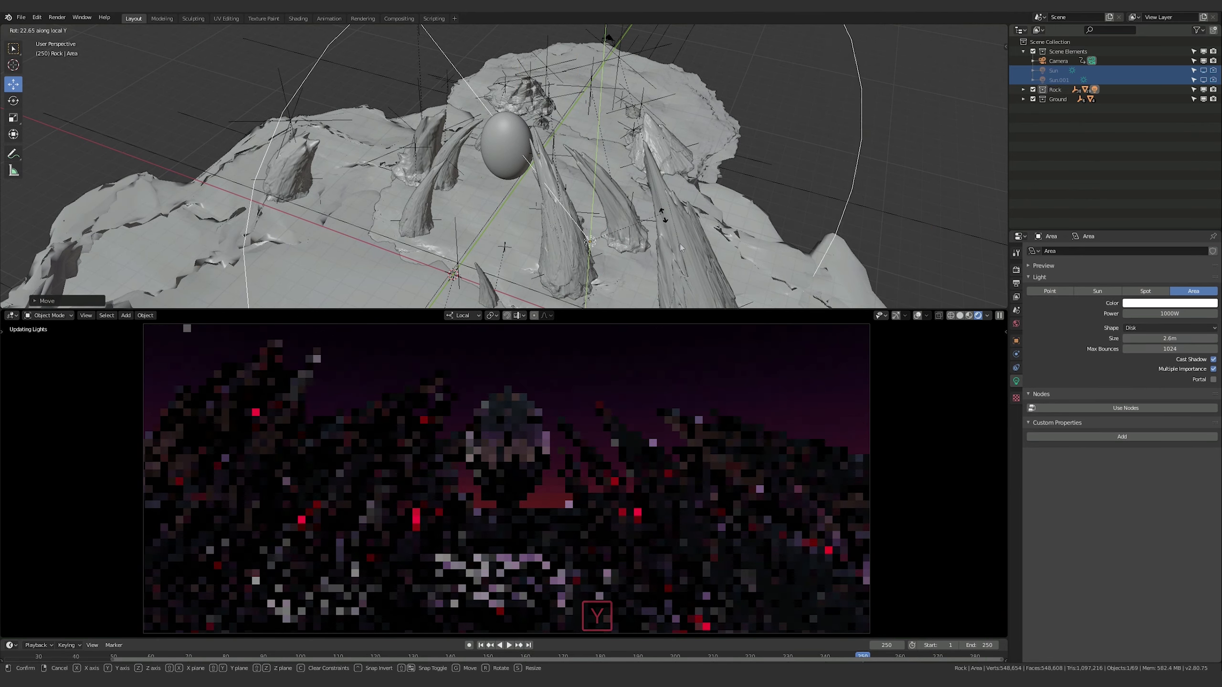
{"action": "left_click", "coordinate": [659, 223]}
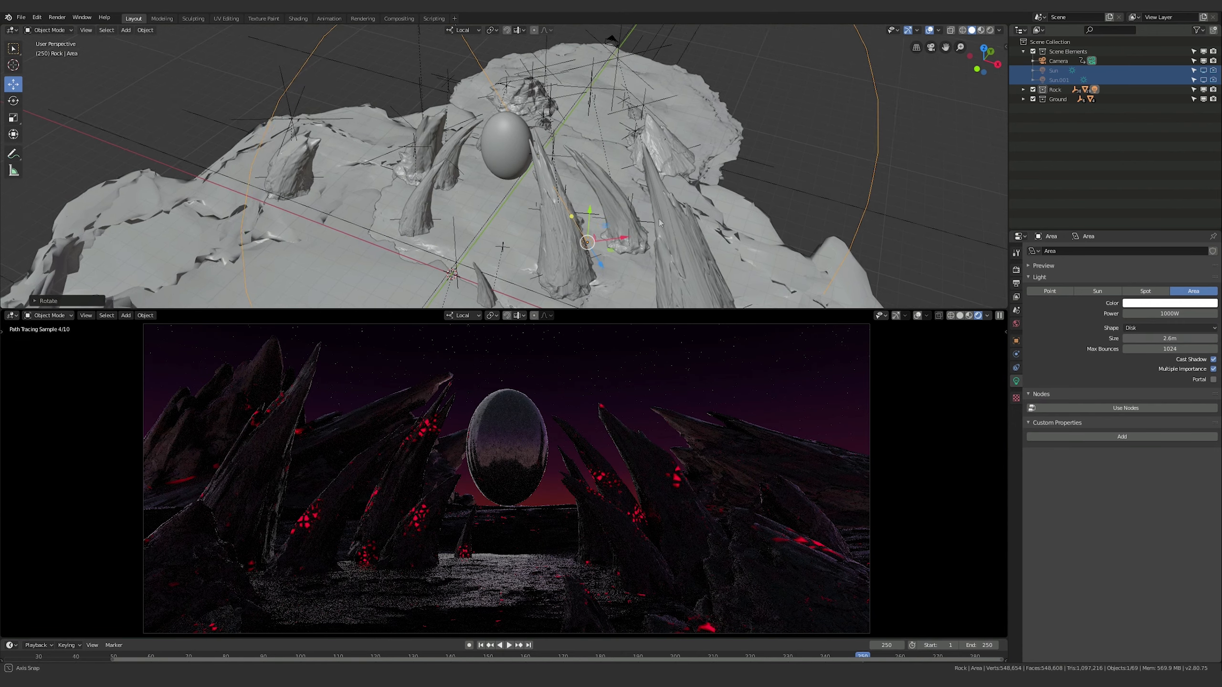
Move the Area light far back along its local Z axis, away from the egg and across the ground island
{"action": "middle_click_drag", "start_coordinate": [660, 222], "coordinate": [476, 200]}
{"action": "scroll", "coordinate": [475, 200], "scroll_direction": "down", "scroll_amount": 5}
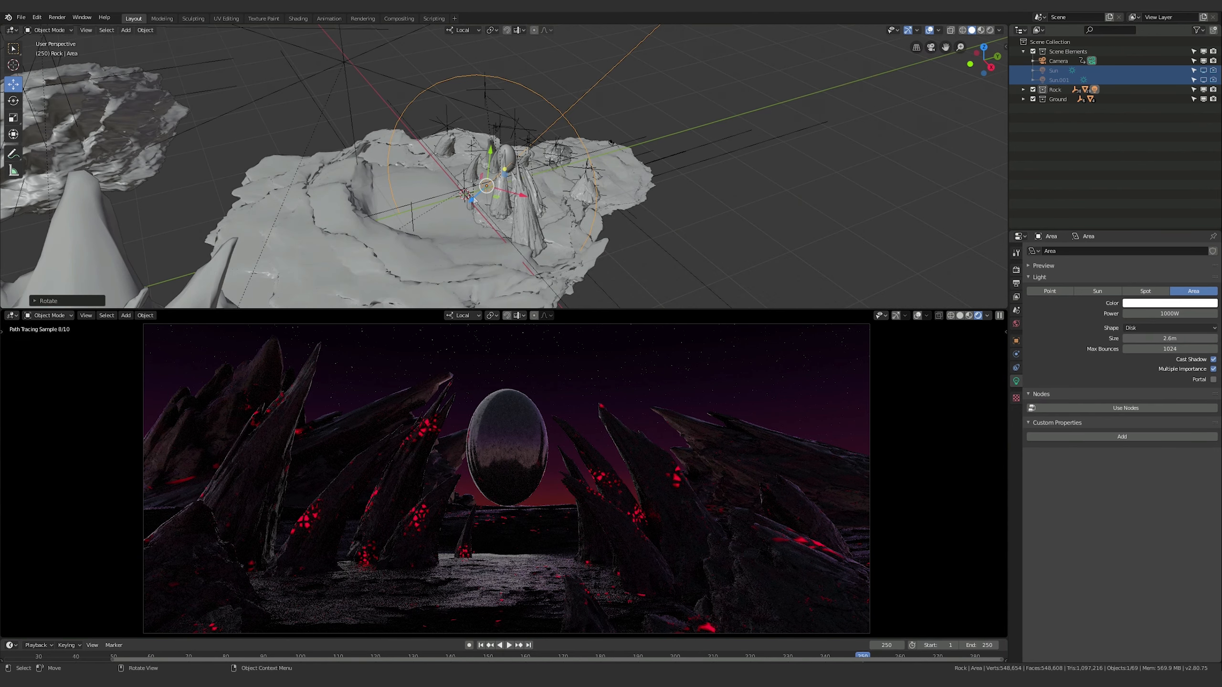
{"action": "key", "text": "g"}
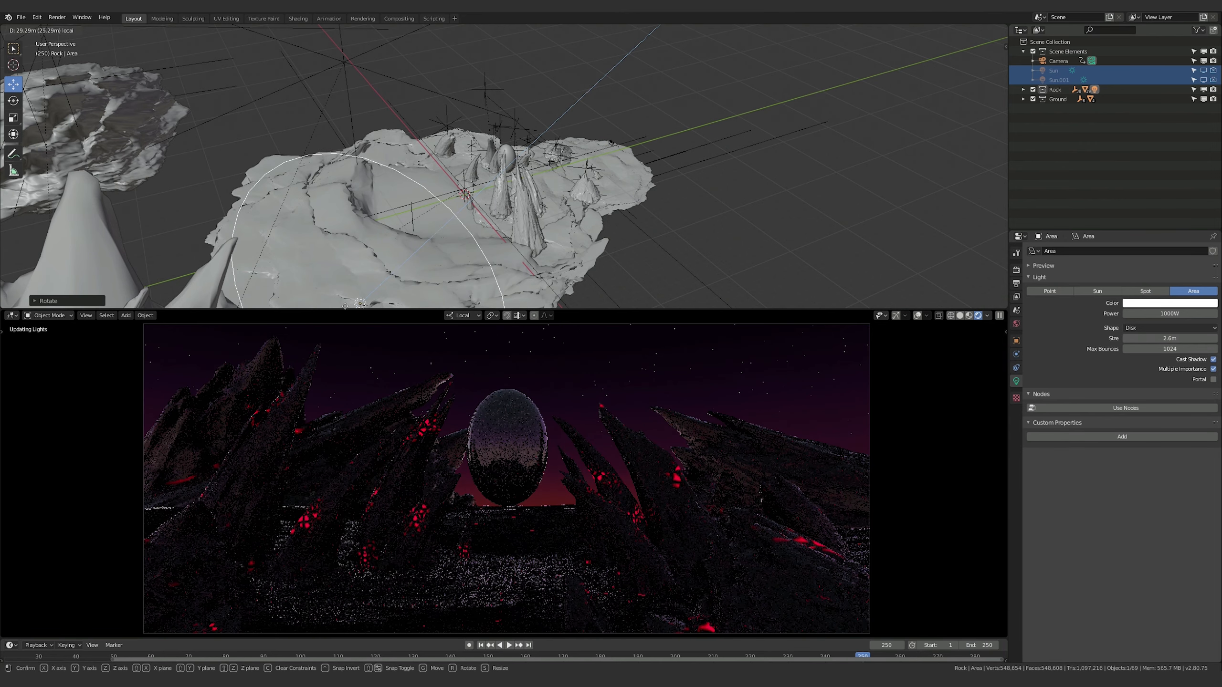
{"action": "left_click", "coordinate": [381, 274]}
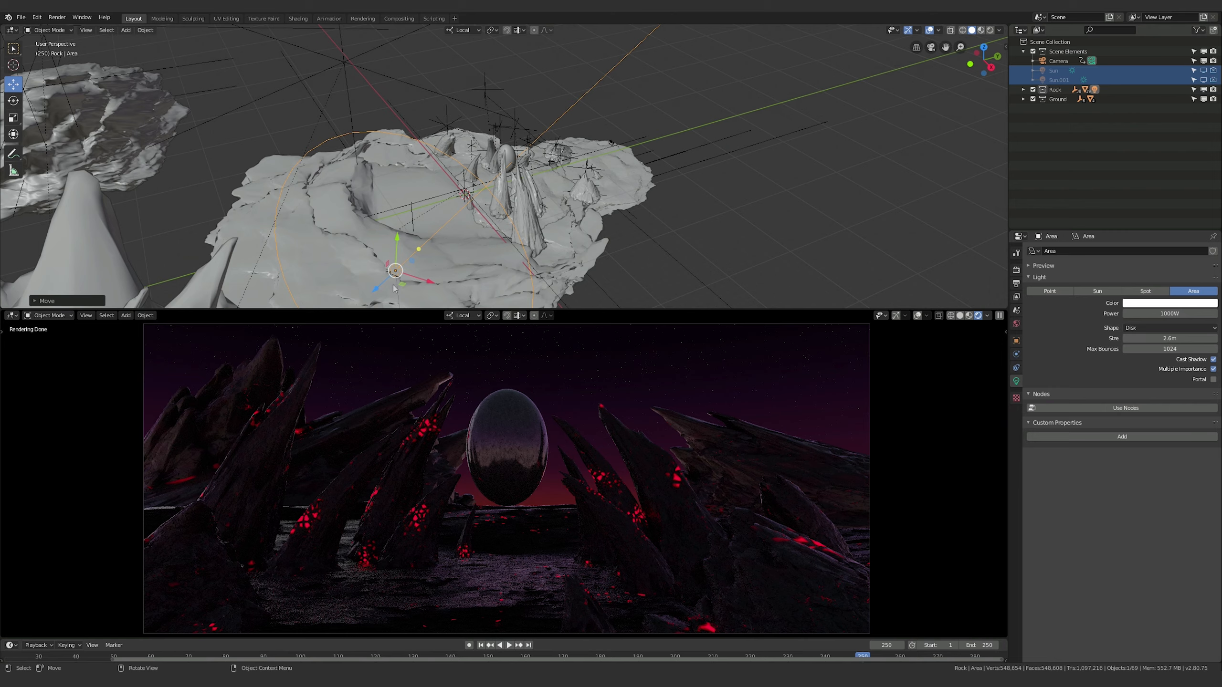
Raise the Area light's power to 3000 W
{"action": "left_click", "coordinate": [1159, 313]}
{"action": "type", "text": "3"}
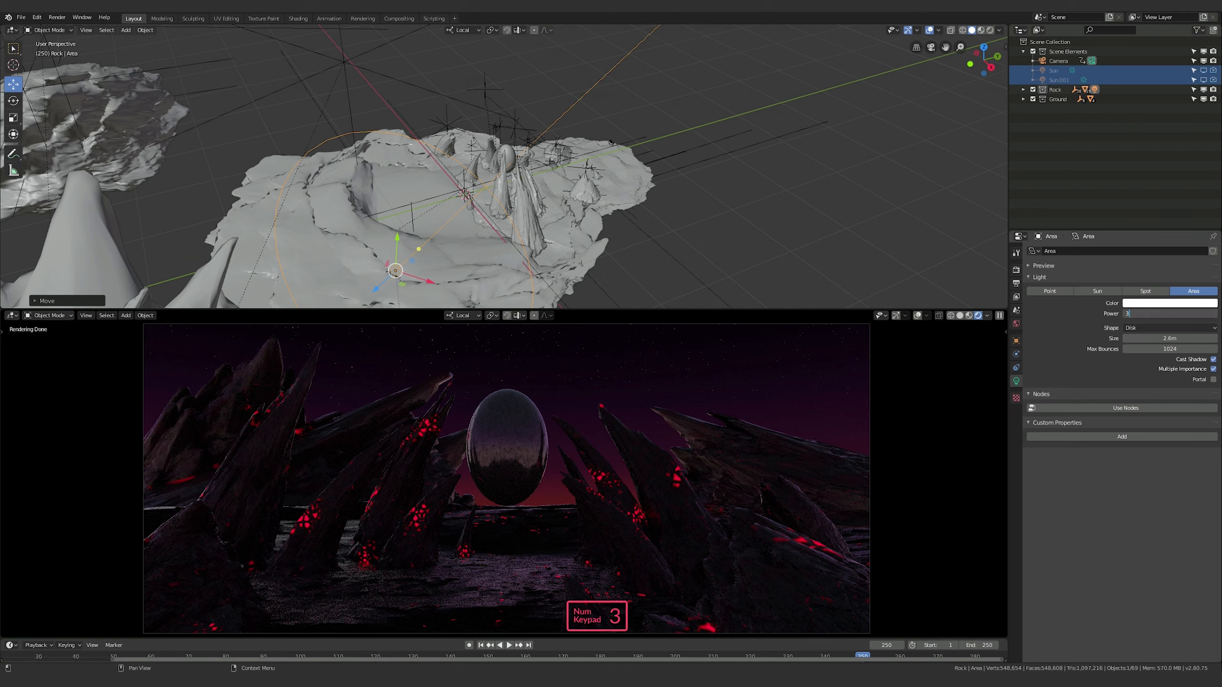
{"action": "type", "text": "000"}
{"action": "key", "text": "Return"}
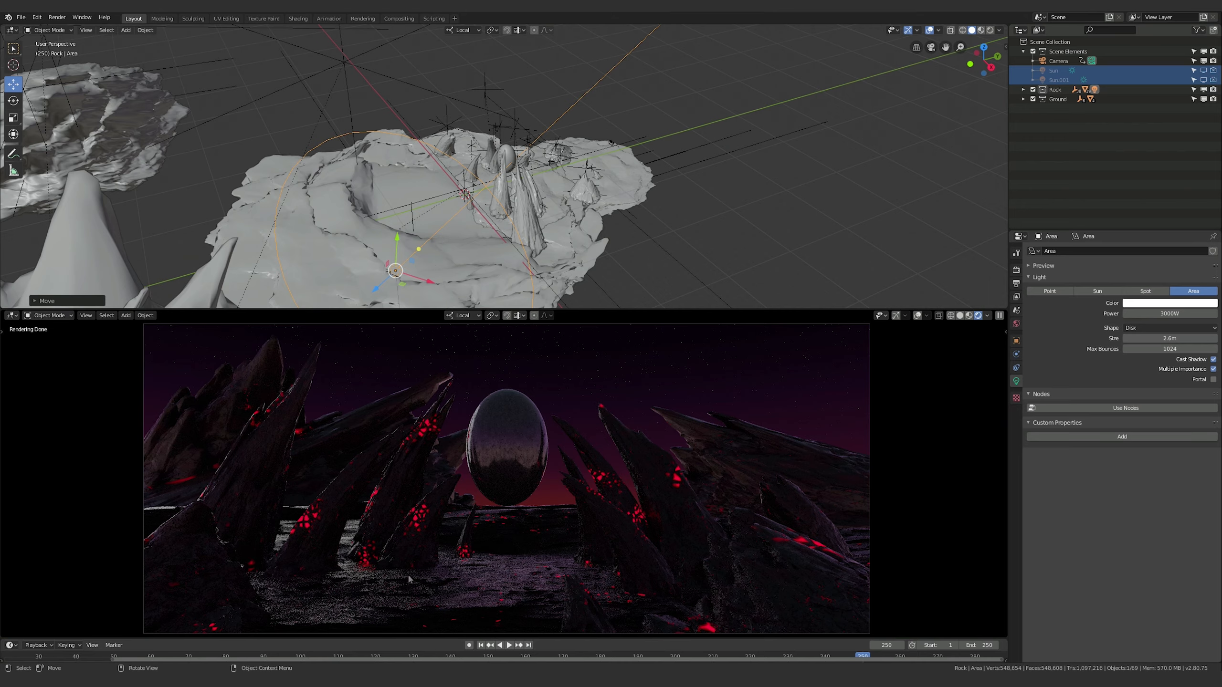
Scale up the Area light's disk to roughly one and a half times its size
{"action": "mouse_move", "coordinate": [542, 234]}
{"action": "middle_mouse_down"}
{"action": "mouse_move", "coordinate": [551, 209]}
{"action": "mouse_move", "coordinate": [553, 221]}
{"action": "middle_mouse_up"}
{"action": "key", "text": "s"}
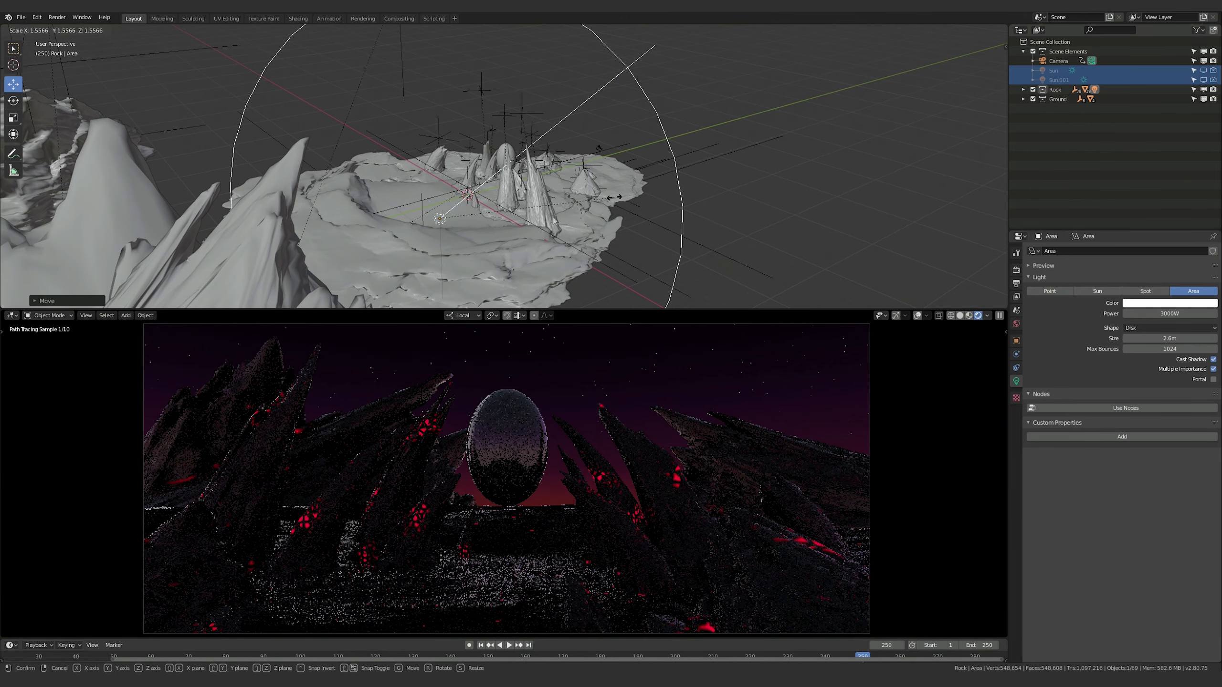
{"action": "left_click", "coordinate": [630, 180]}
Tint the Area light pale blue with a hue of 0.632 and a saturation of 0.453
{"action": "middle_click_drag", "start_coordinate": [682, 187], "coordinate": [510, 204]}
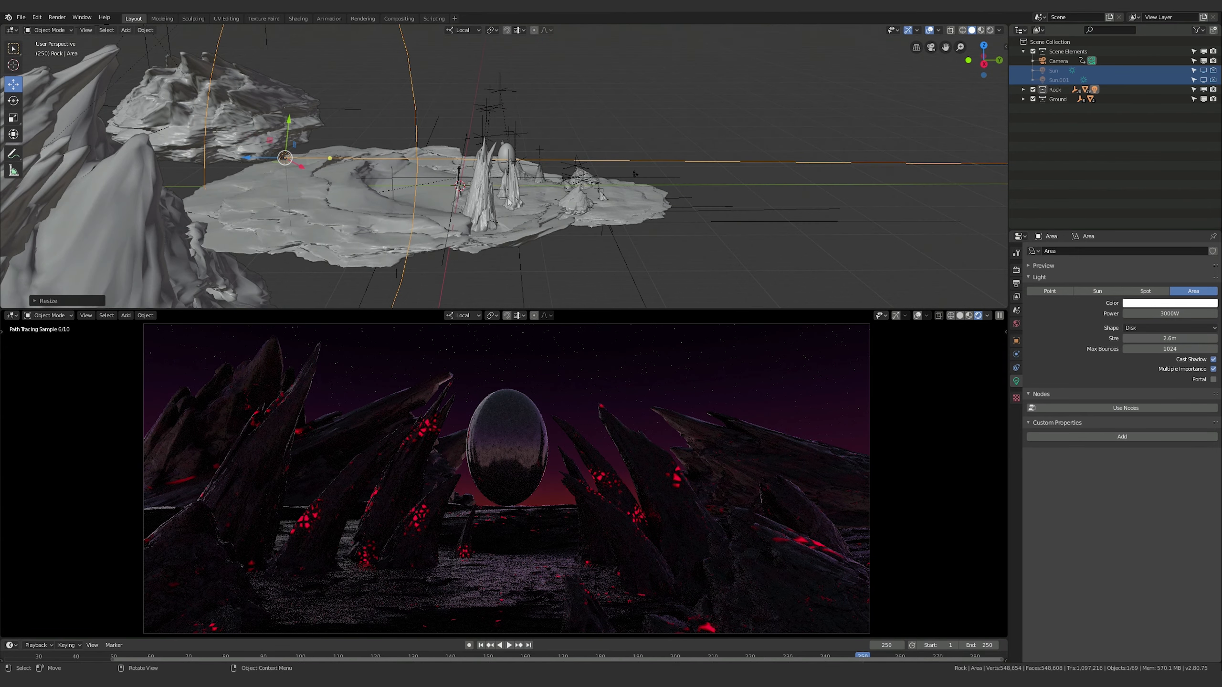
{"action": "left_click", "coordinate": [1169, 304]}
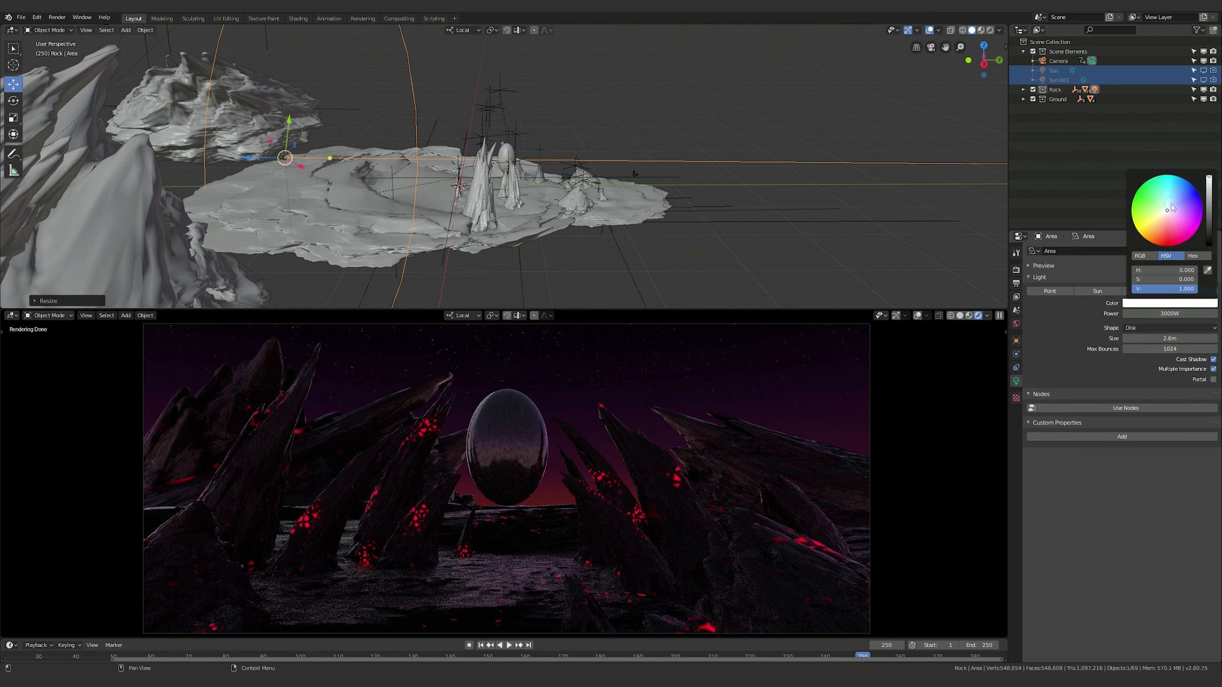
{"action": "left_click", "coordinate": [1171, 205]}
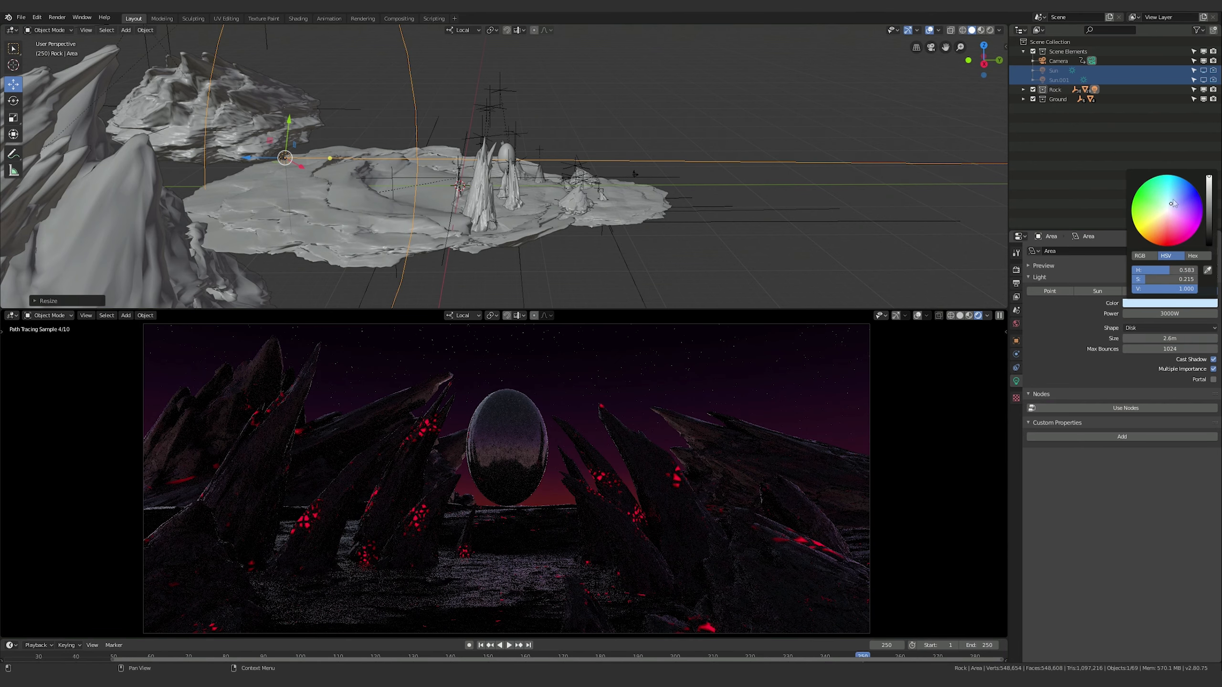
{"action": "left_click", "coordinate": [1176, 204]}
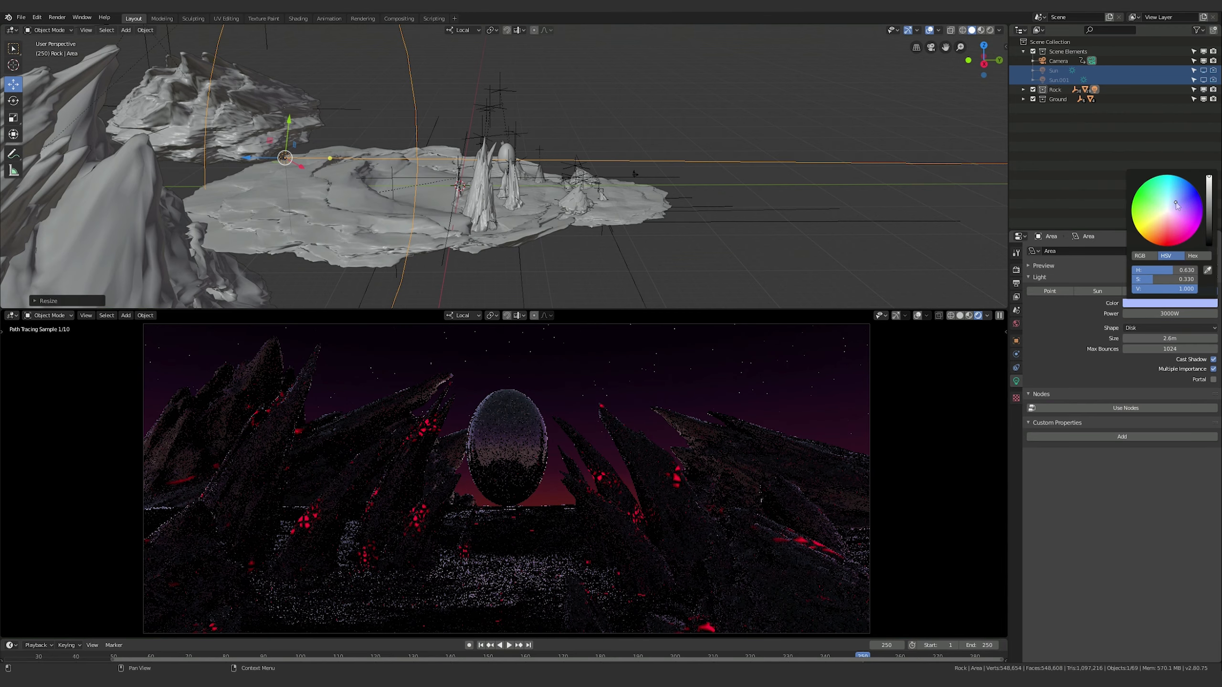
{"action": "left_click", "coordinate": [1179, 202]}
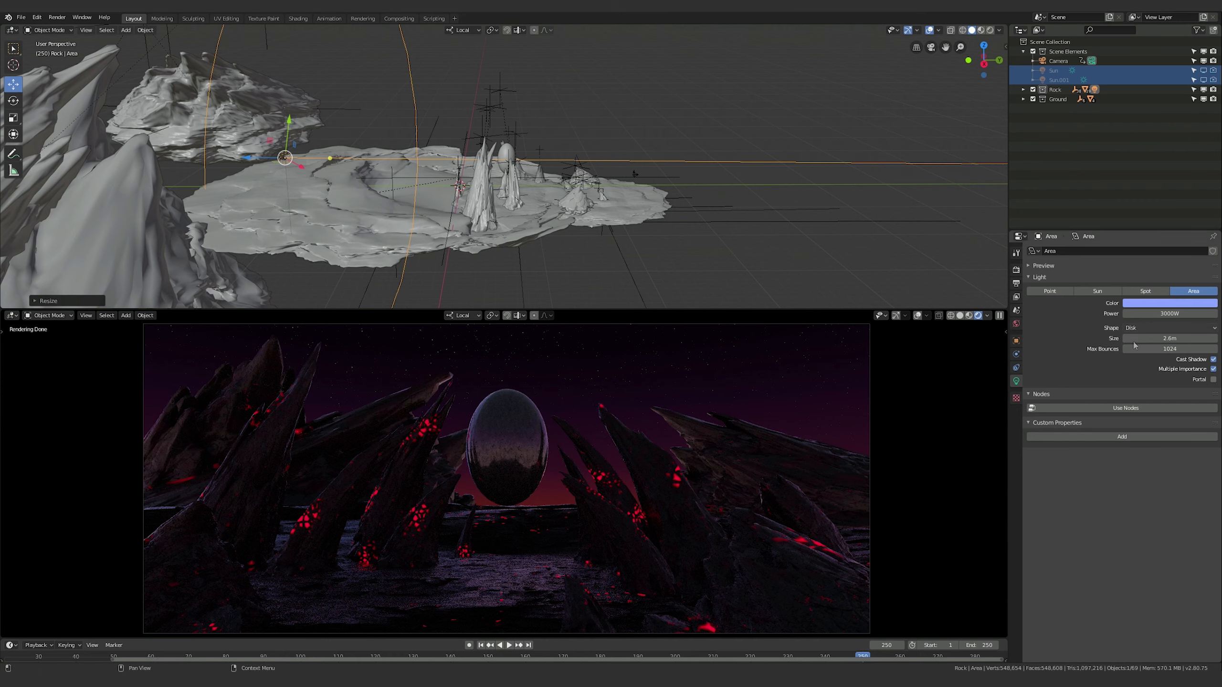
Try a power of 5000 W on the Area light and return it to 3000 W
{"action": "left_click", "coordinate": [1170, 313]}
{"action": "type", "text": "50"}
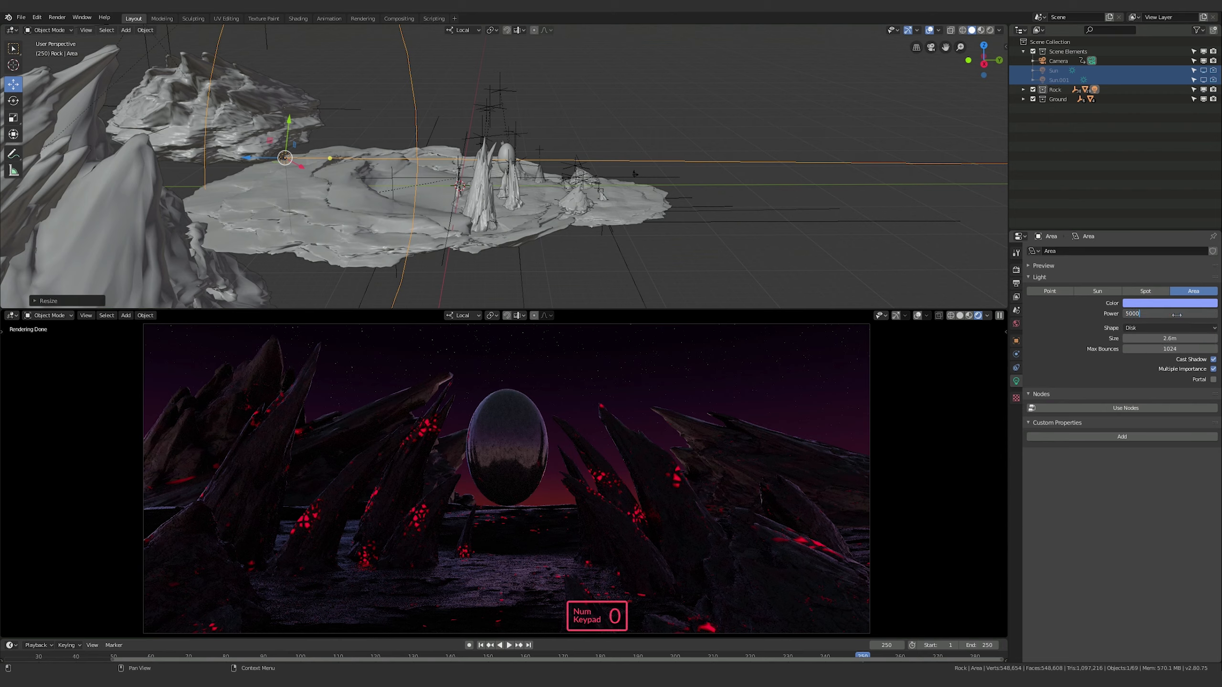
{"action": "type", "text": "00"}
{"action": "key", "text": "Return"}
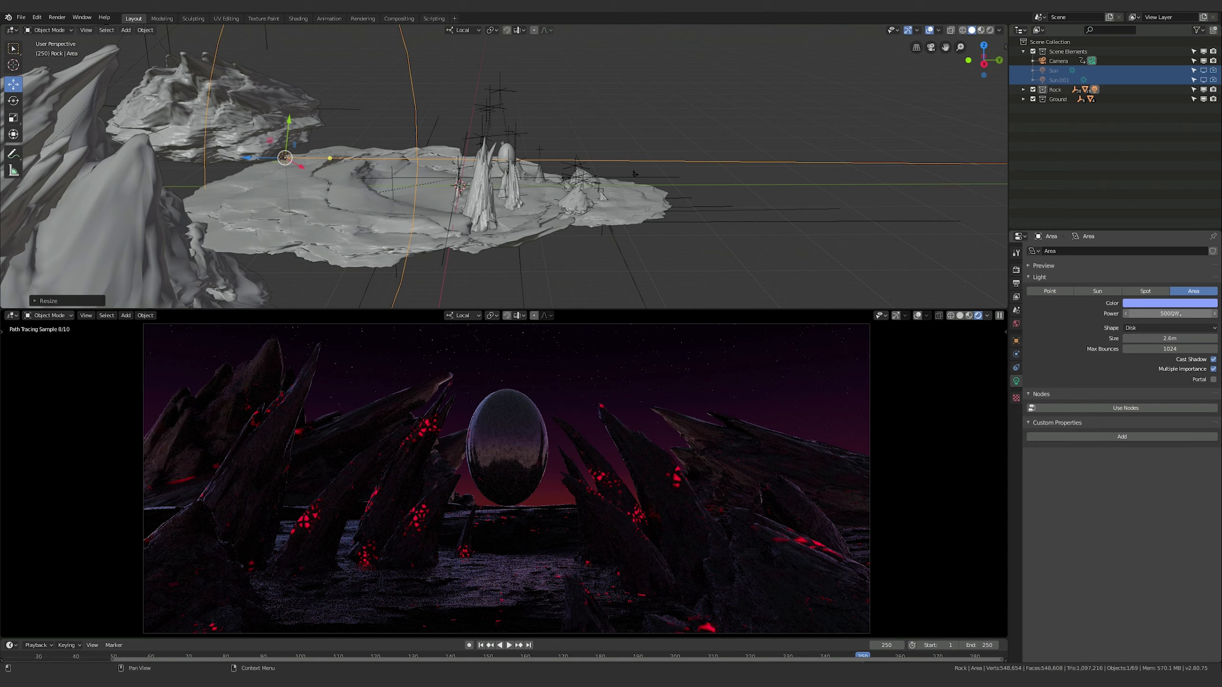
{"action": "left_click", "coordinate": [1164, 313]}
{"action": "type", "text": "30"}
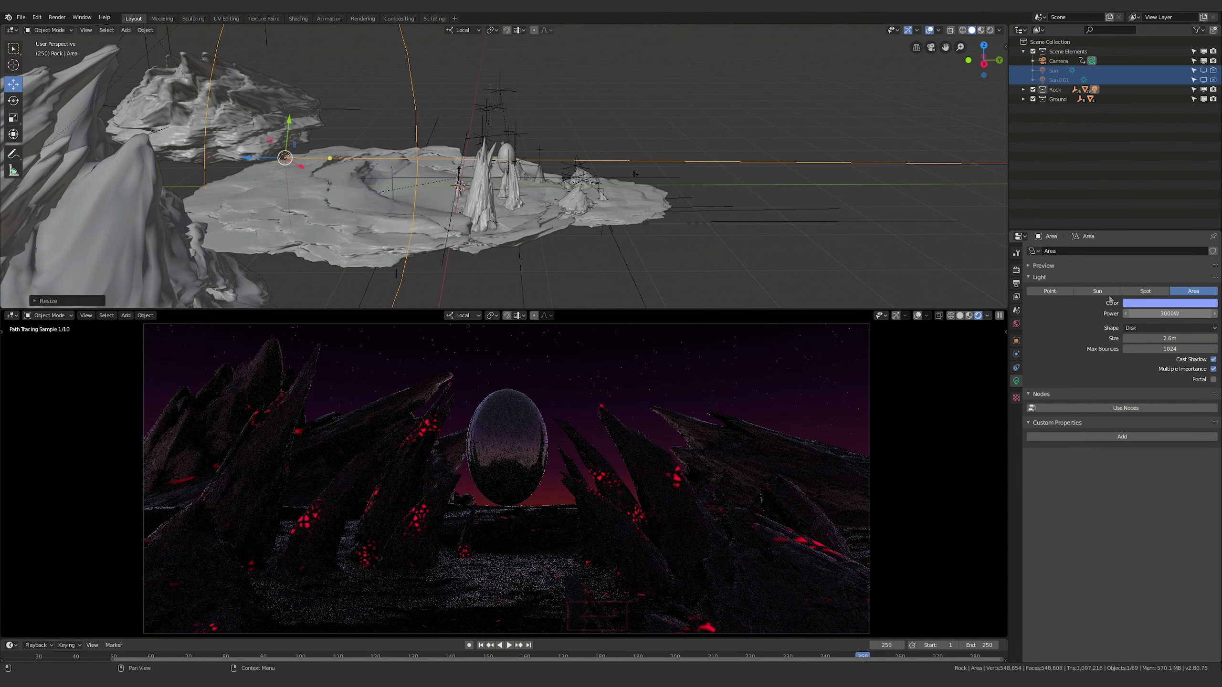
Lower the saturation of the Area light's blue color to about 0.32
{"action": "left_click", "coordinate": [1159, 303]}
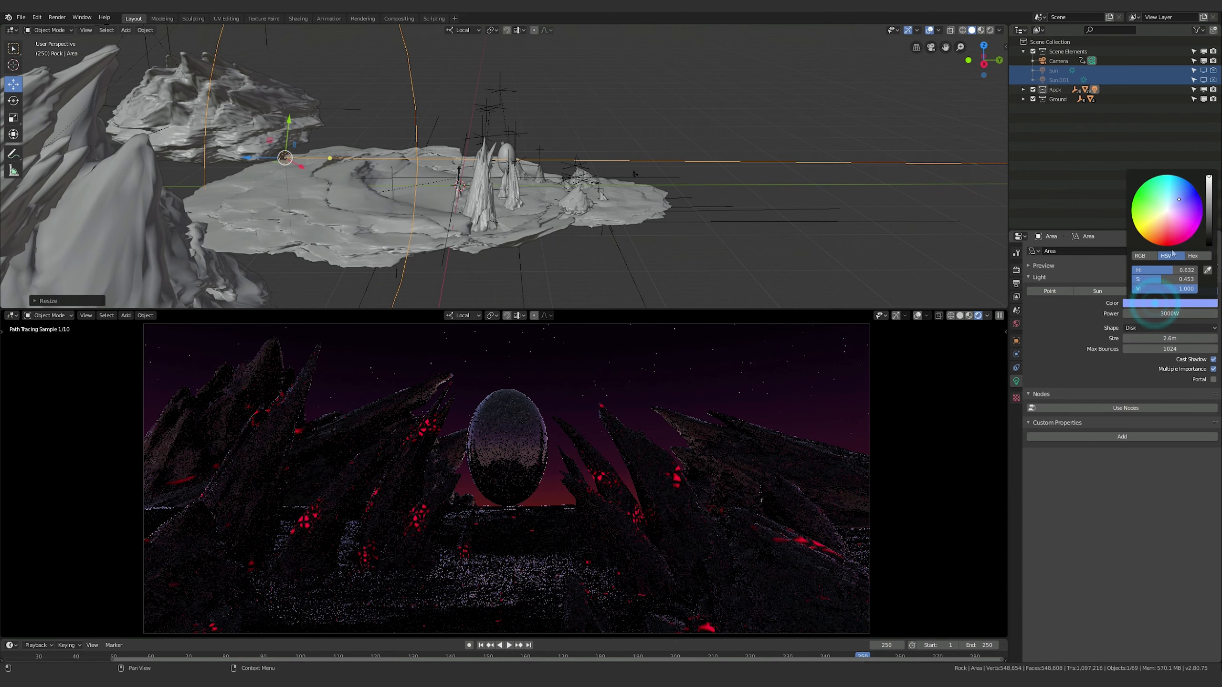
{"action": "left_click_drag", "start_coordinate": [1164, 281], "coordinate": [1151, 281]}
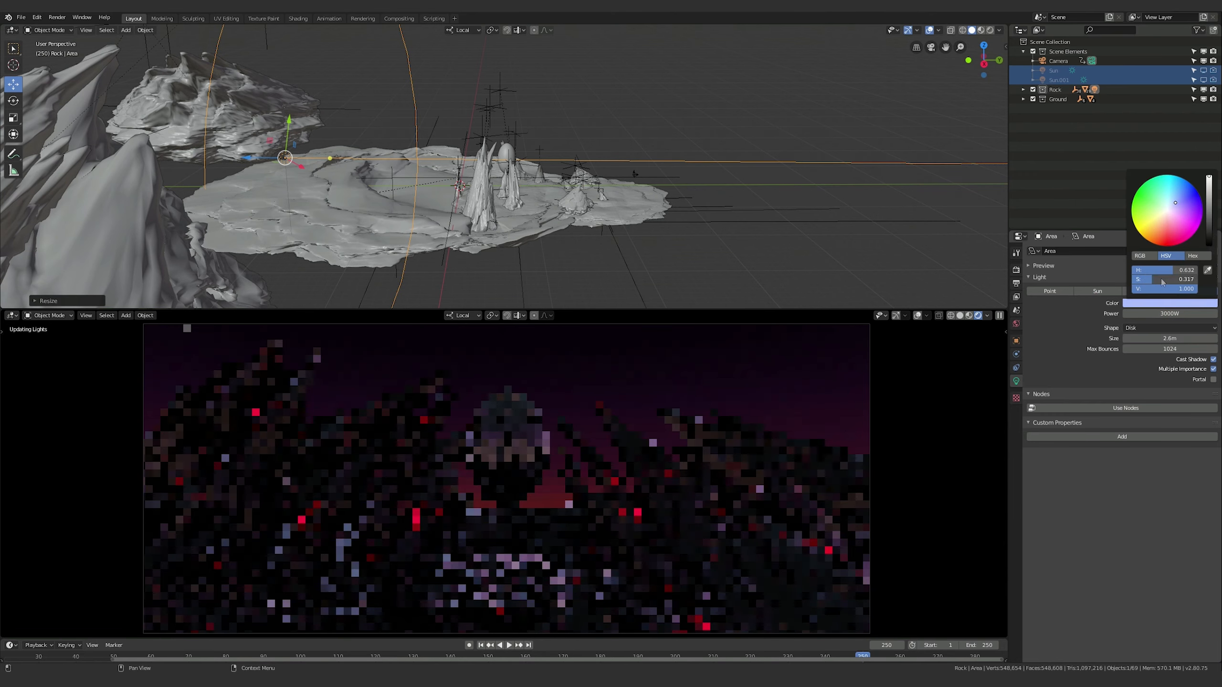
{"action": "left_click", "coordinate": [1145, 437]}
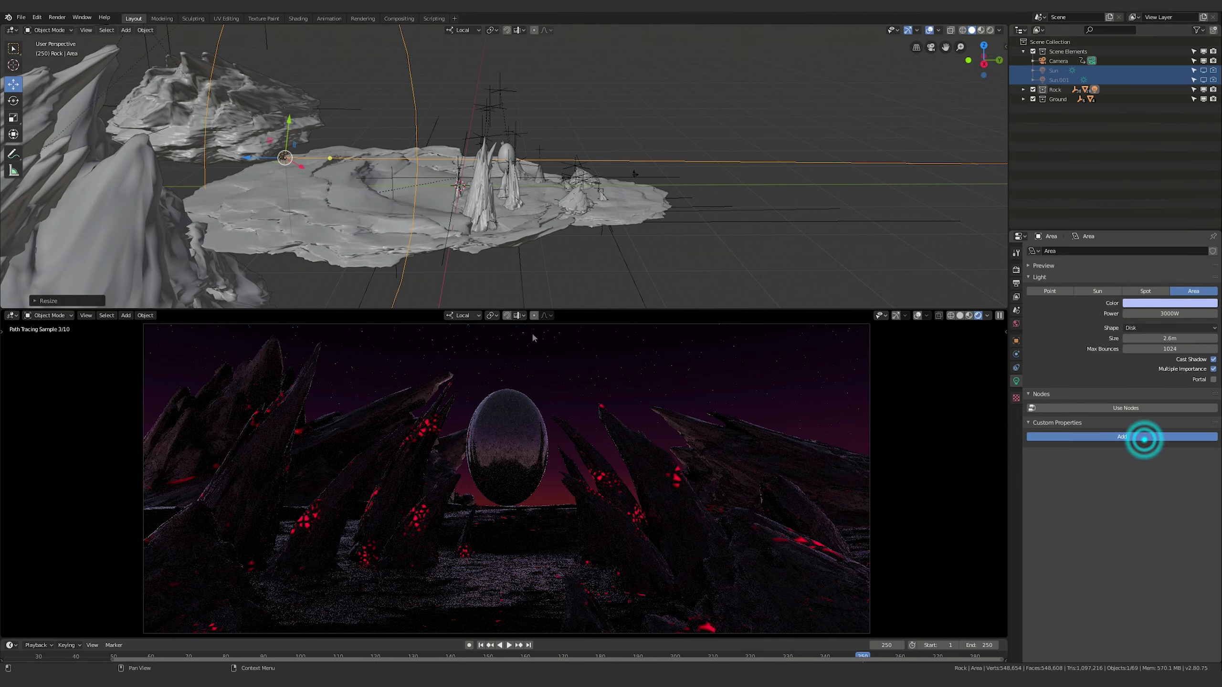
Move the Area light about 25 m along its local Z axis, back toward the egg and rock spires
{"action": "left_click_drag", "start_coordinate": [248, 158], "coordinate": [435, 154]}
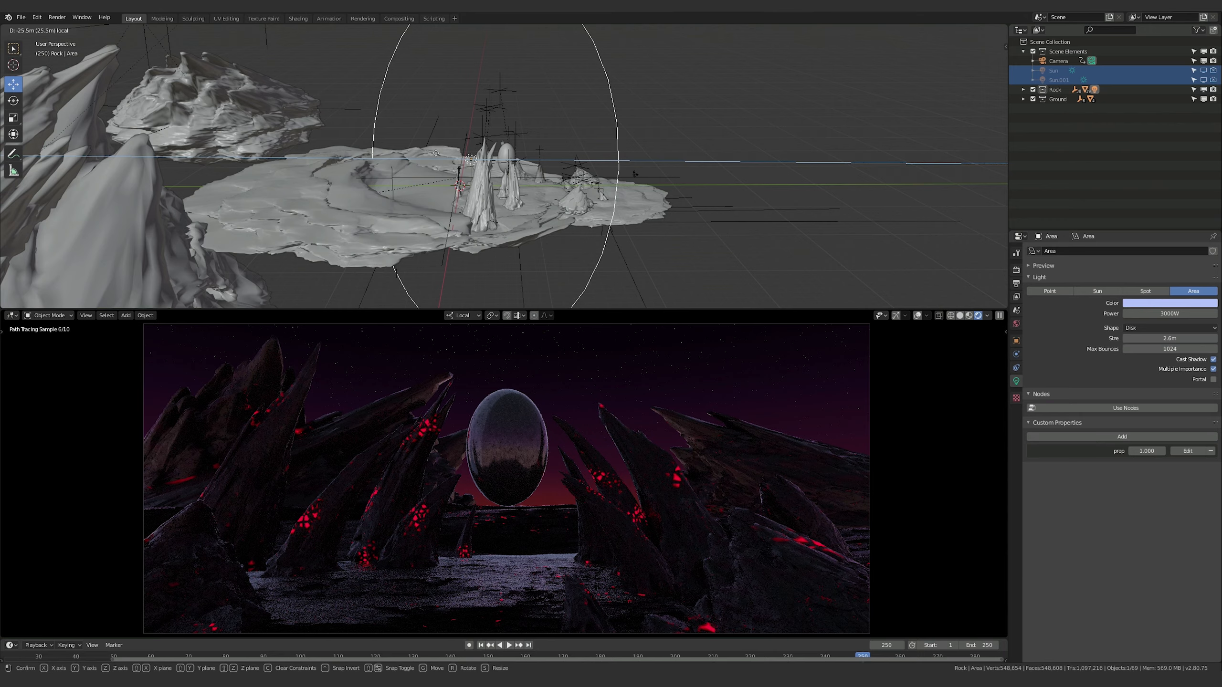
{"action": "left_click_drag", "start_coordinate": [432, 154], "coordinate": [432, 154]}
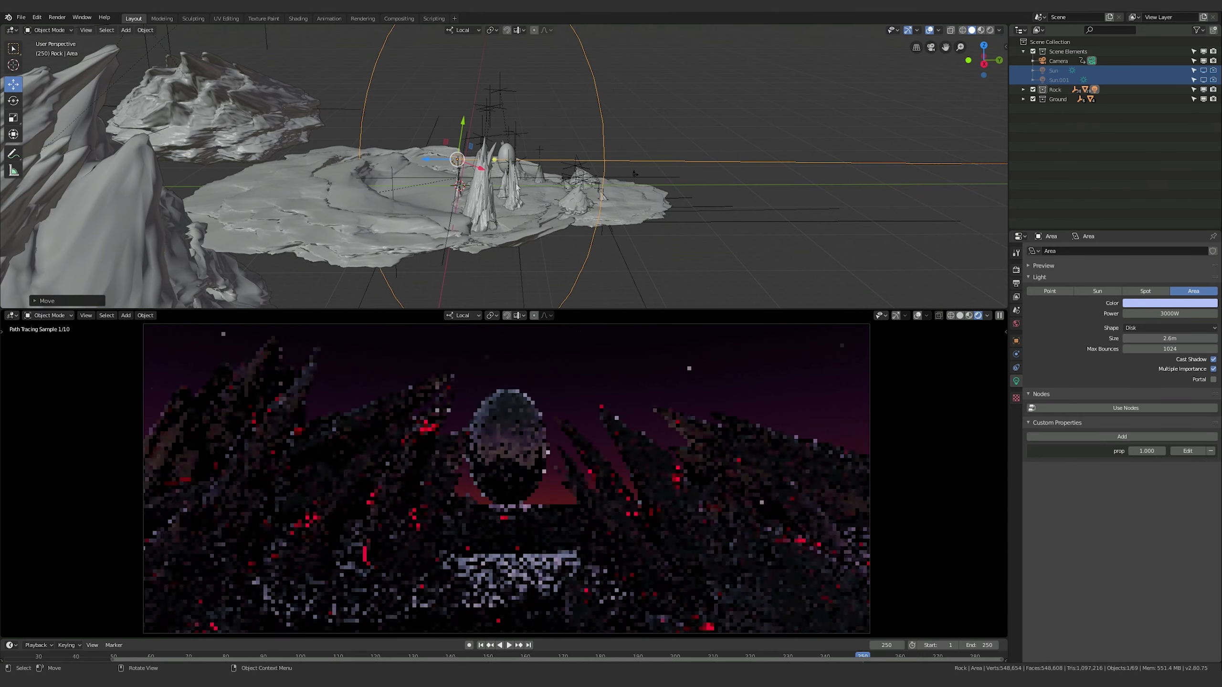
{"action": "middle_click_drag", "start_coordinate": [433, 154], "coordinate": [472, 194]}
{"action": "middle_click_drag", "start_coordinate": [608, 198], "coordinate": [623, 179]}
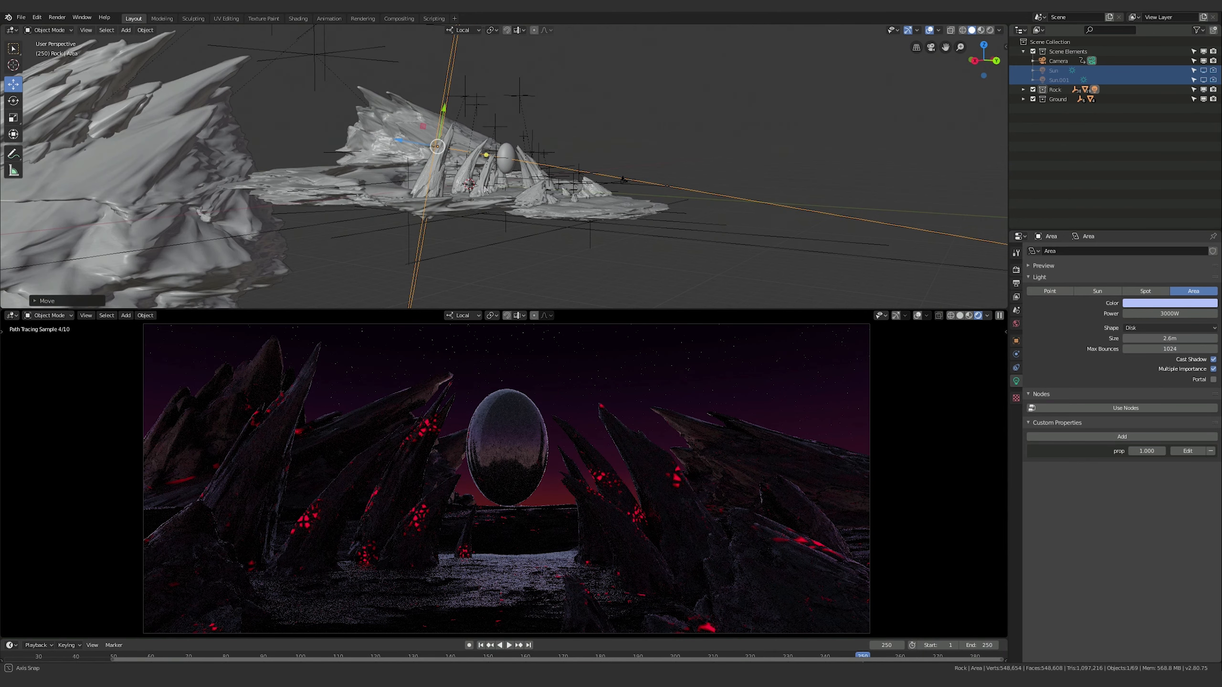
{"action": "middle_click_drag", "start_coordinate": [485, 190], "coordinate": [484, 190]}
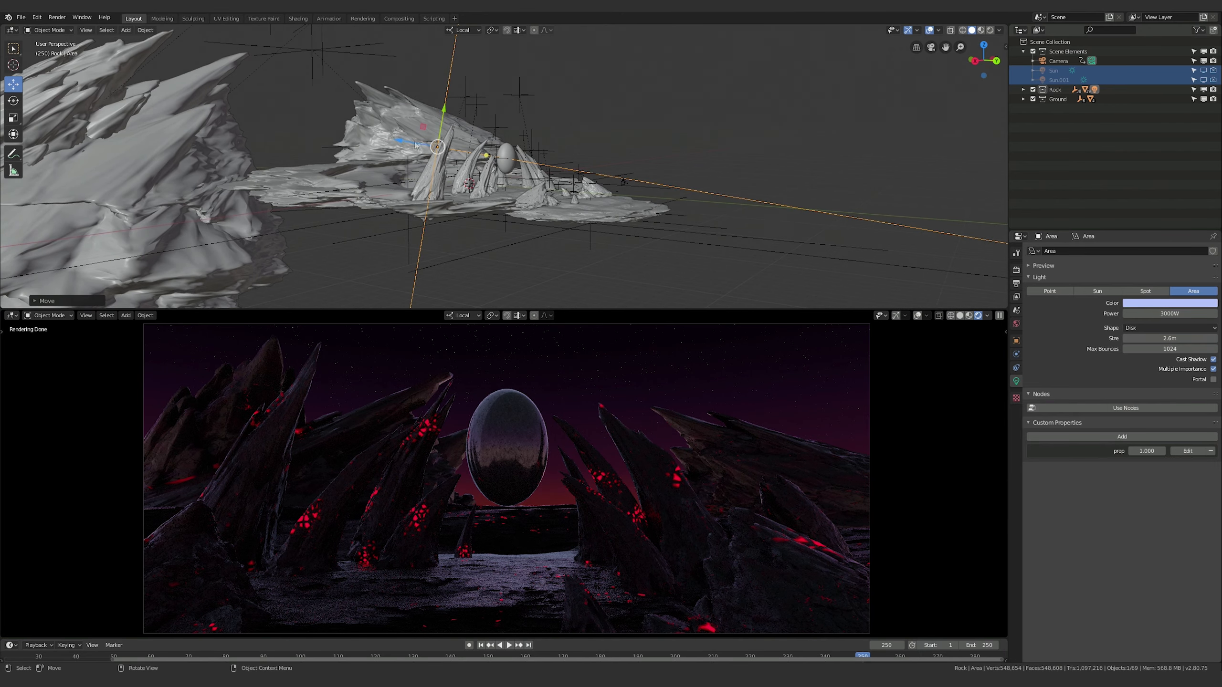
Move the Area light farther back from the egg along its local Z axis, and rotate it around local X to aim level at the spires
{"action": "left_click_drag", "start_coordinate": [415, 145], "coordinate": [335, 134]}
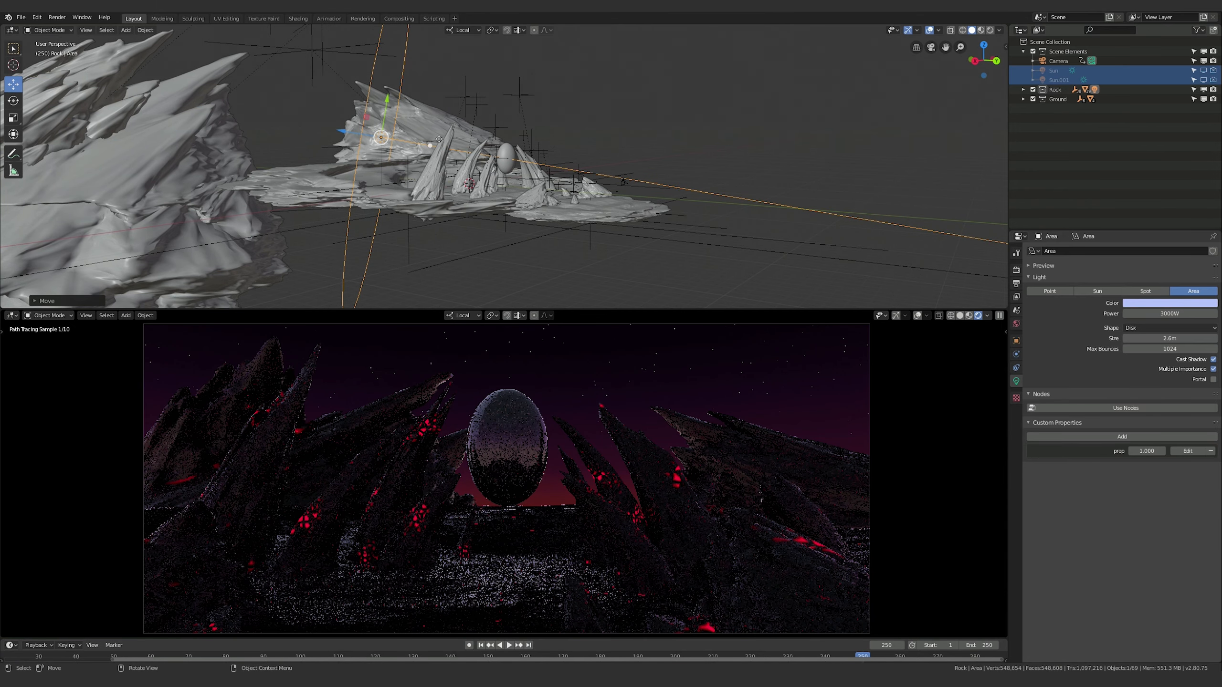
{"action": "key", "text": "r"}
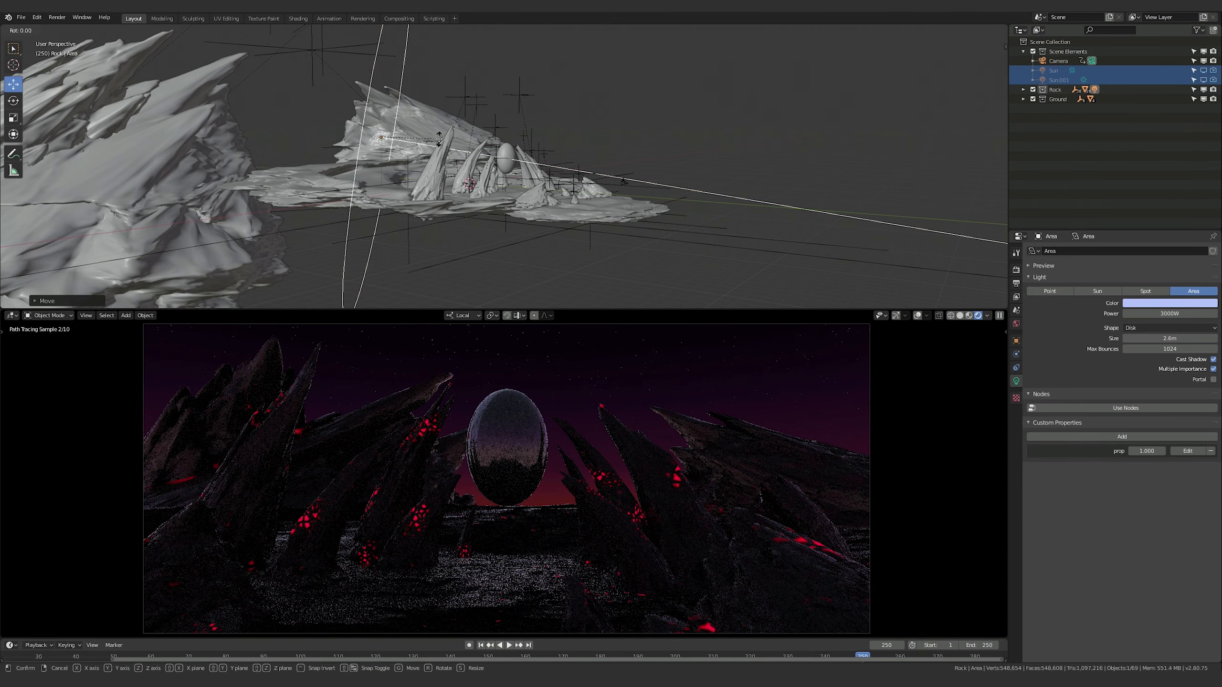
{"action": "key", "text": "v"}
{"action": "key", "text": "Escape"}
{"action": "middle_click_drag", "start_coordinate": [448, 140], "coordinate": [452, 147]}
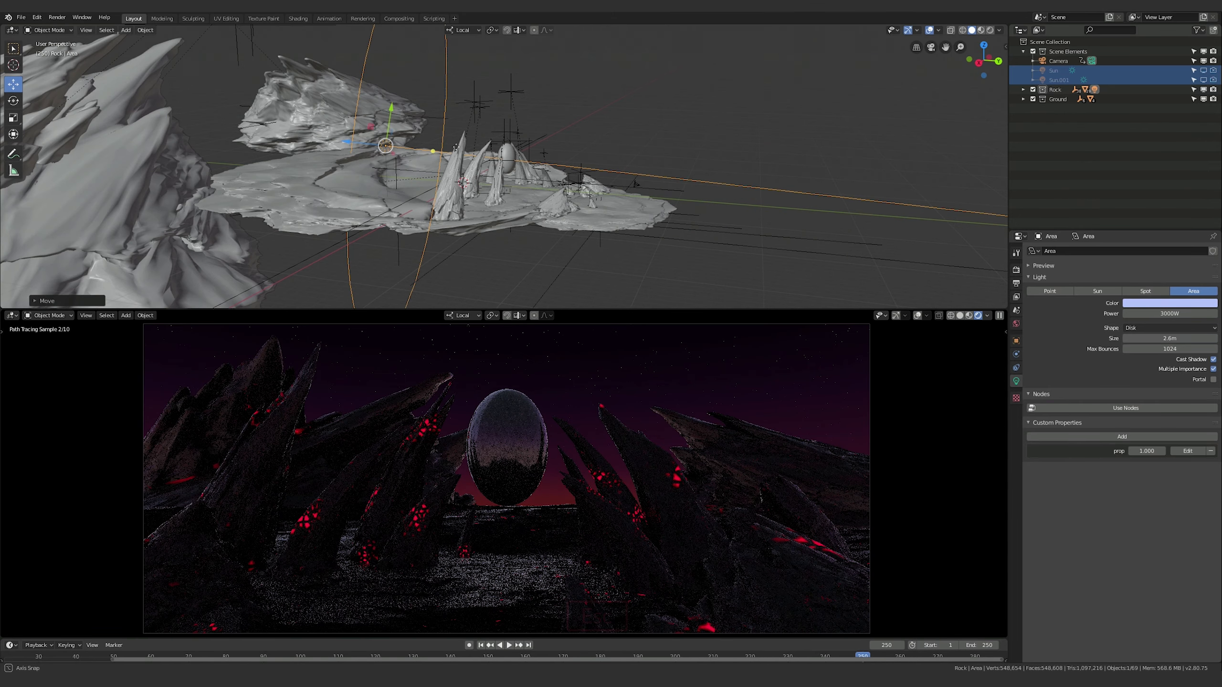
{"action": "key", "text": "r"}
{"action": "key", "text": "x"}
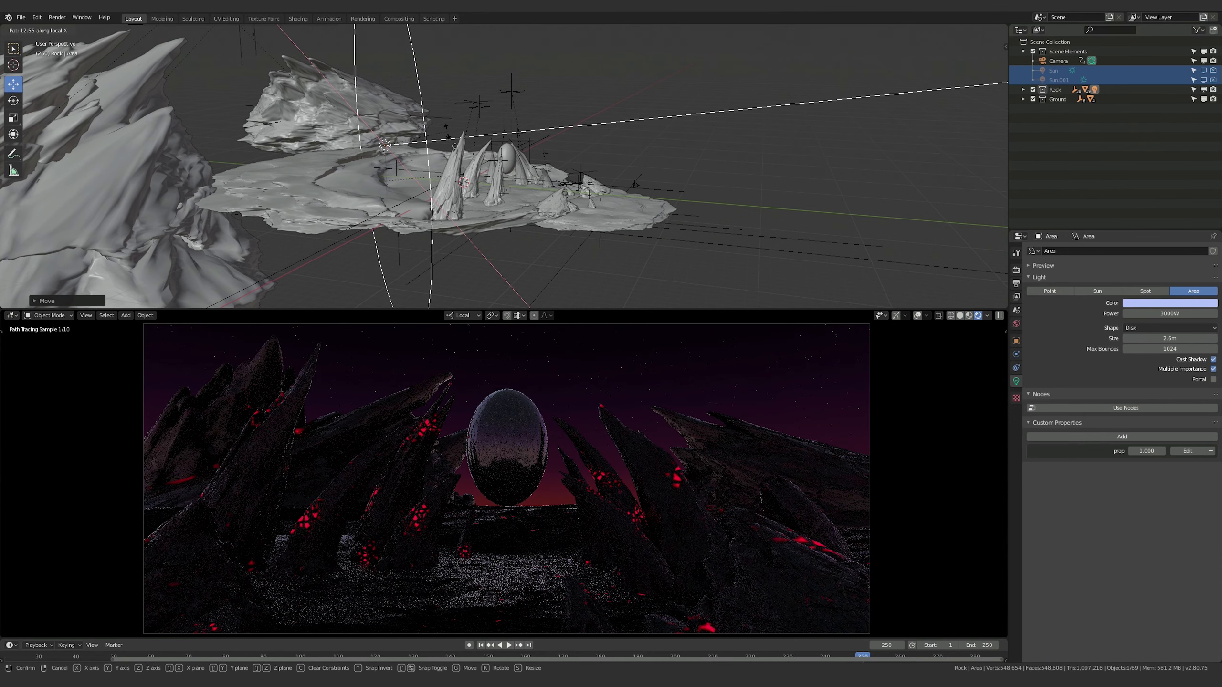
{"action": "left_click", "coordinate": [446, 128]}
Try a much smaller disk for the Area light, and scale it back up to slightly less than its original size
{"action": "key", "text": "s"}
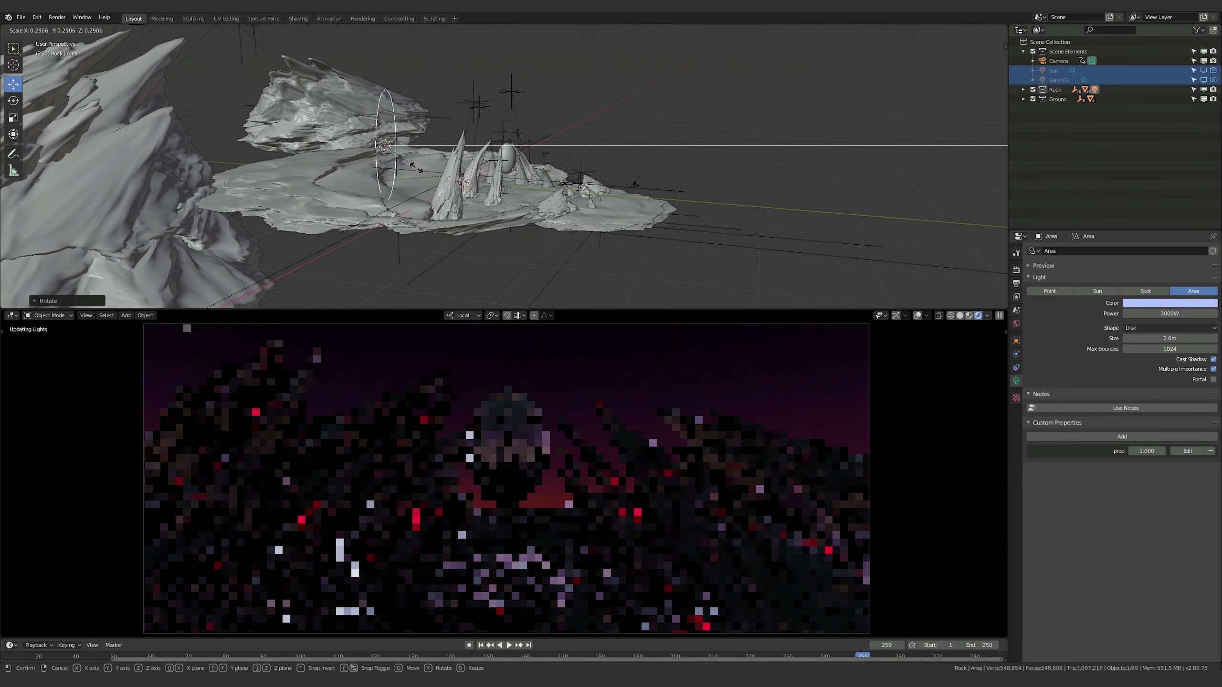
{"action": "left_click", "coordinate": [421, 169]}
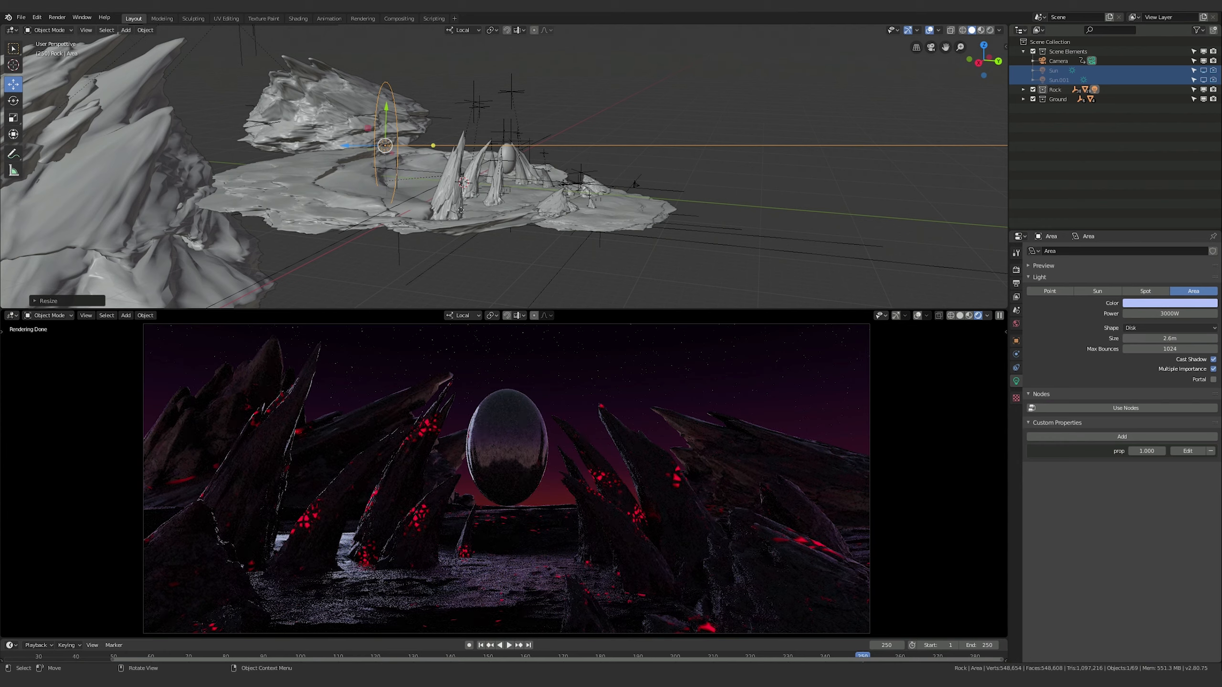
{"action": "key", "text": "s"}
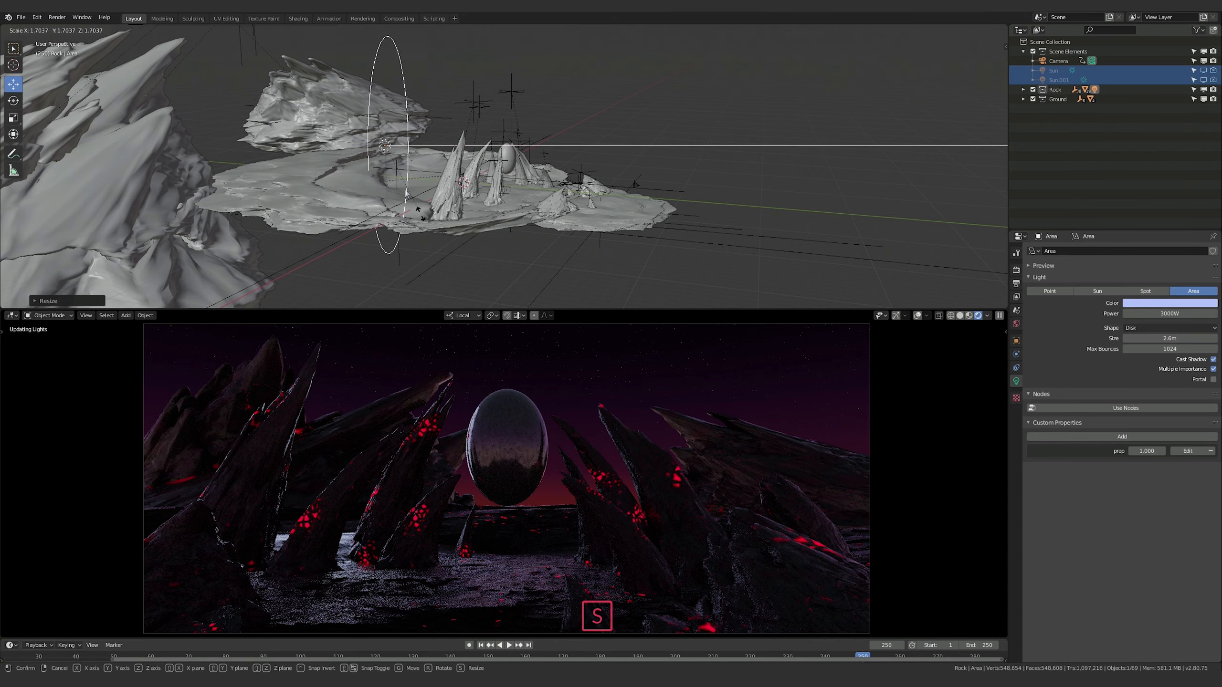
{"action": "left_click", "coordinate": [449, 250]}
{"action": "key", "text": "s"}
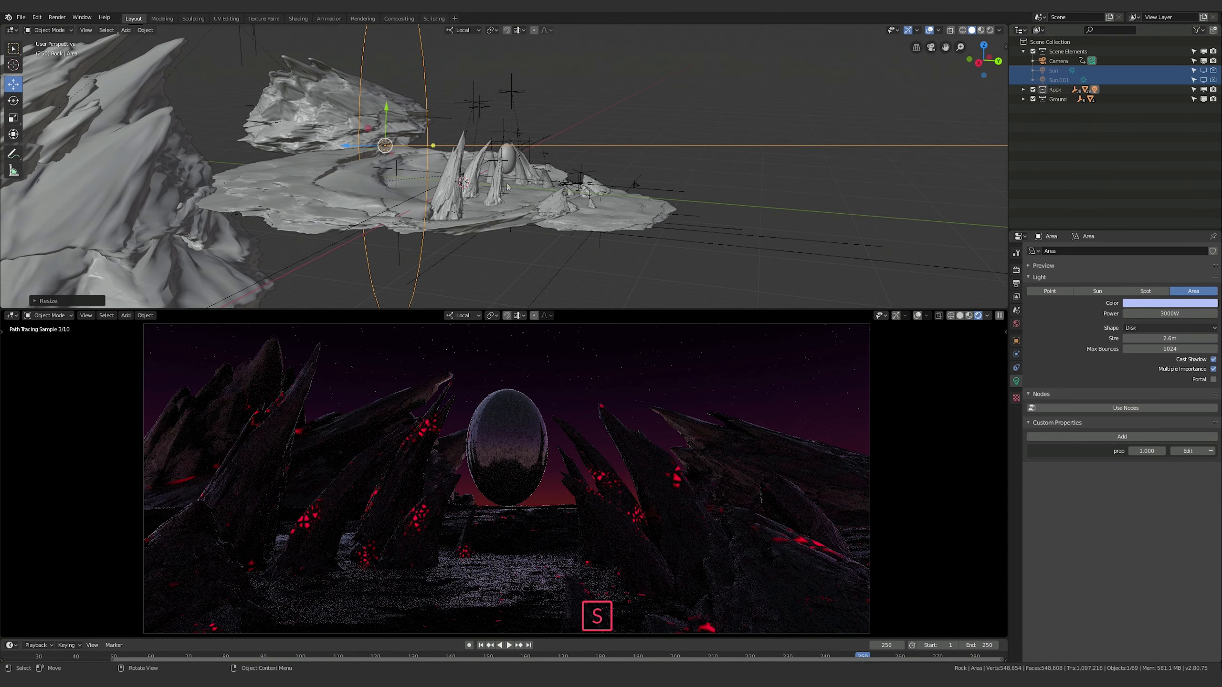
{"action": "left_click", "coordinate": [550, 265]}
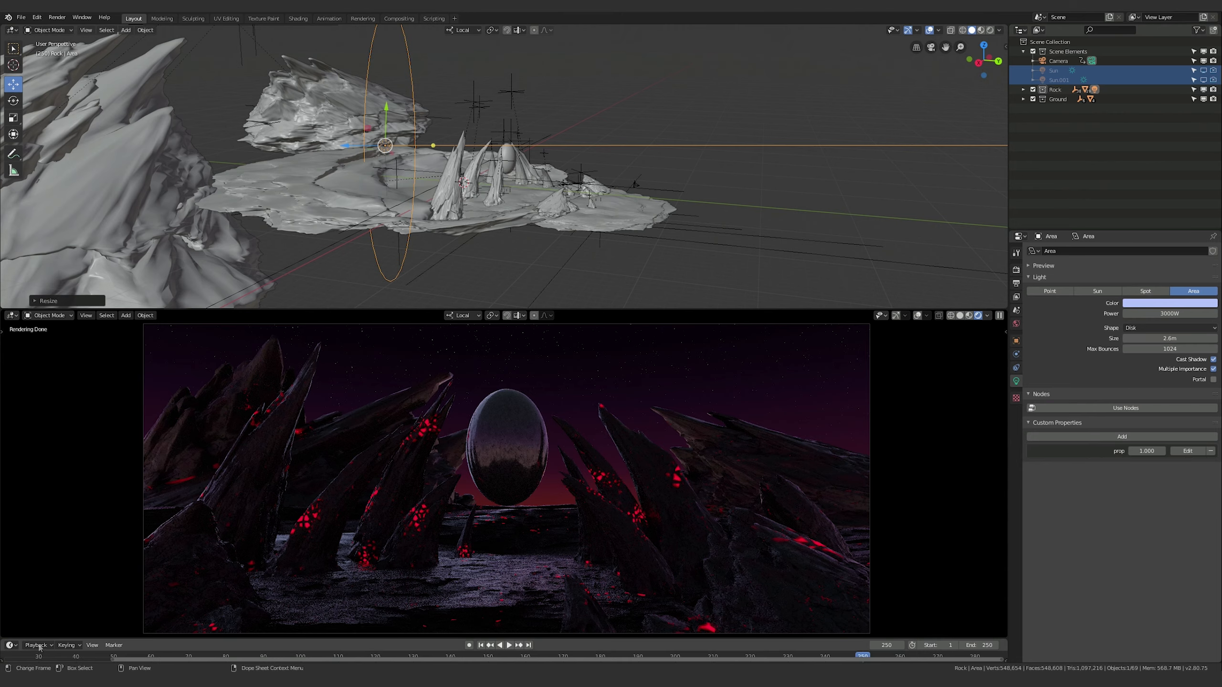
Check the lighting across the animation from about frame 28 onward, and return to the end frame, 250
{"action": "left_click", "coordinate": [32, 657]}
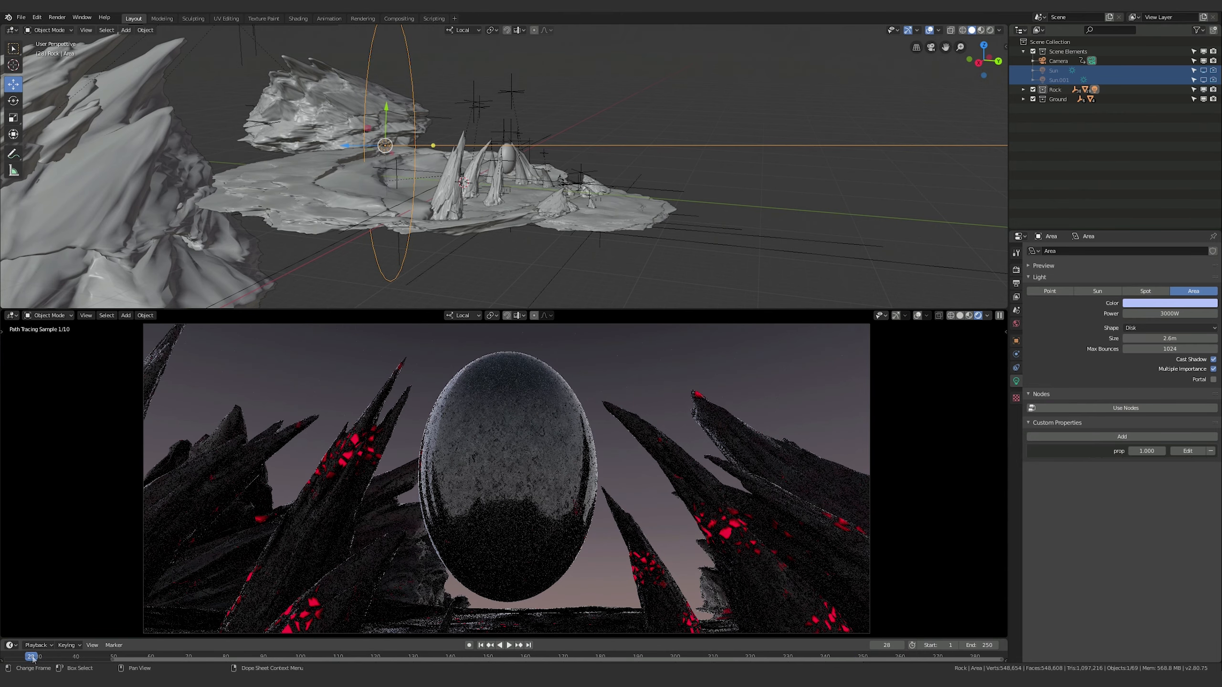
{"action": "left_click_drag", "start_coordinate": [29, 656], "coordinate": [994, 658]}
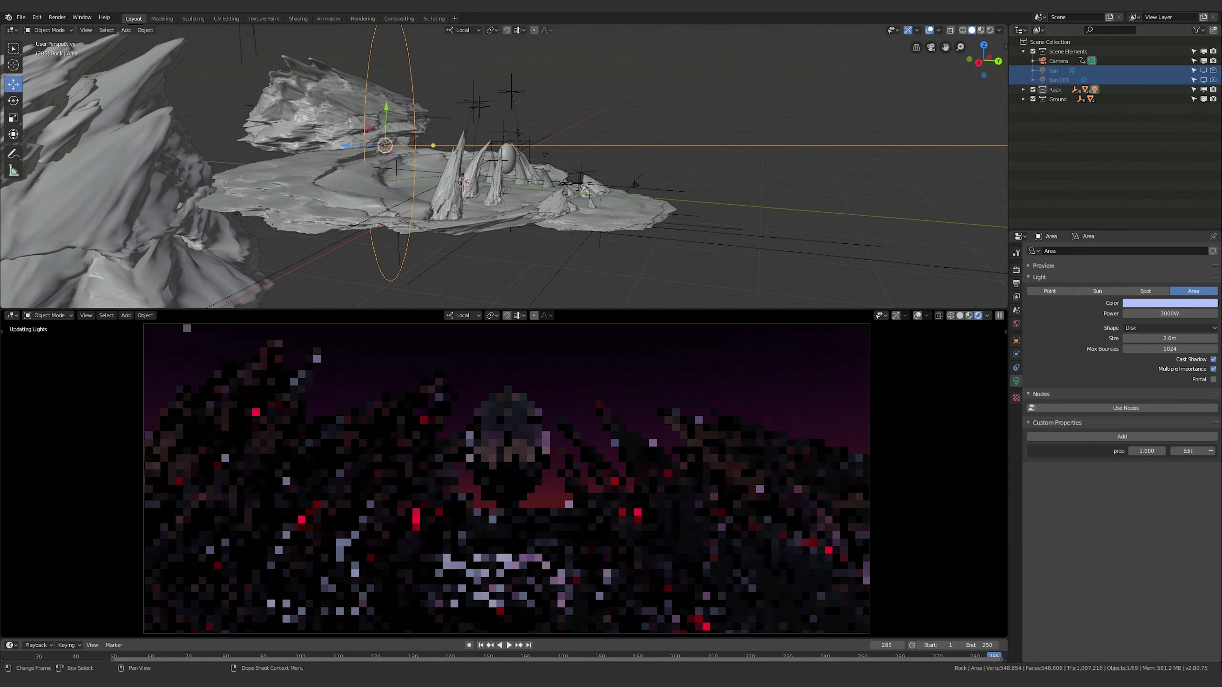
{"action": "left_click", "coordinate": [529, 645]}
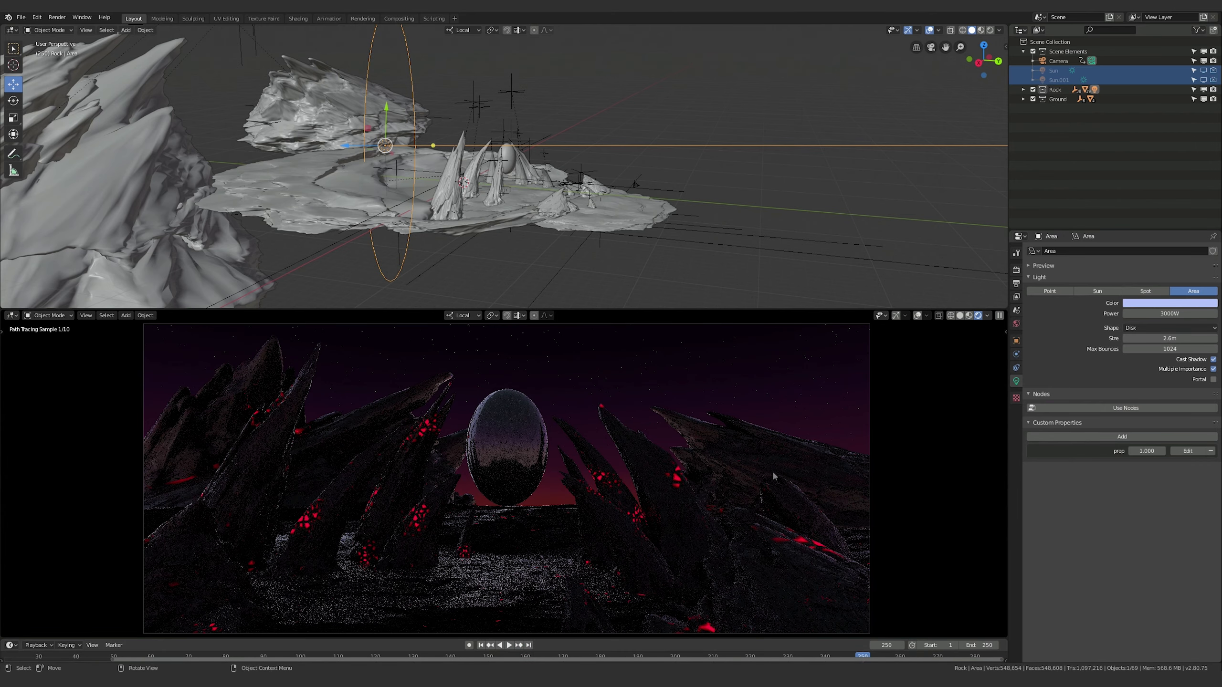